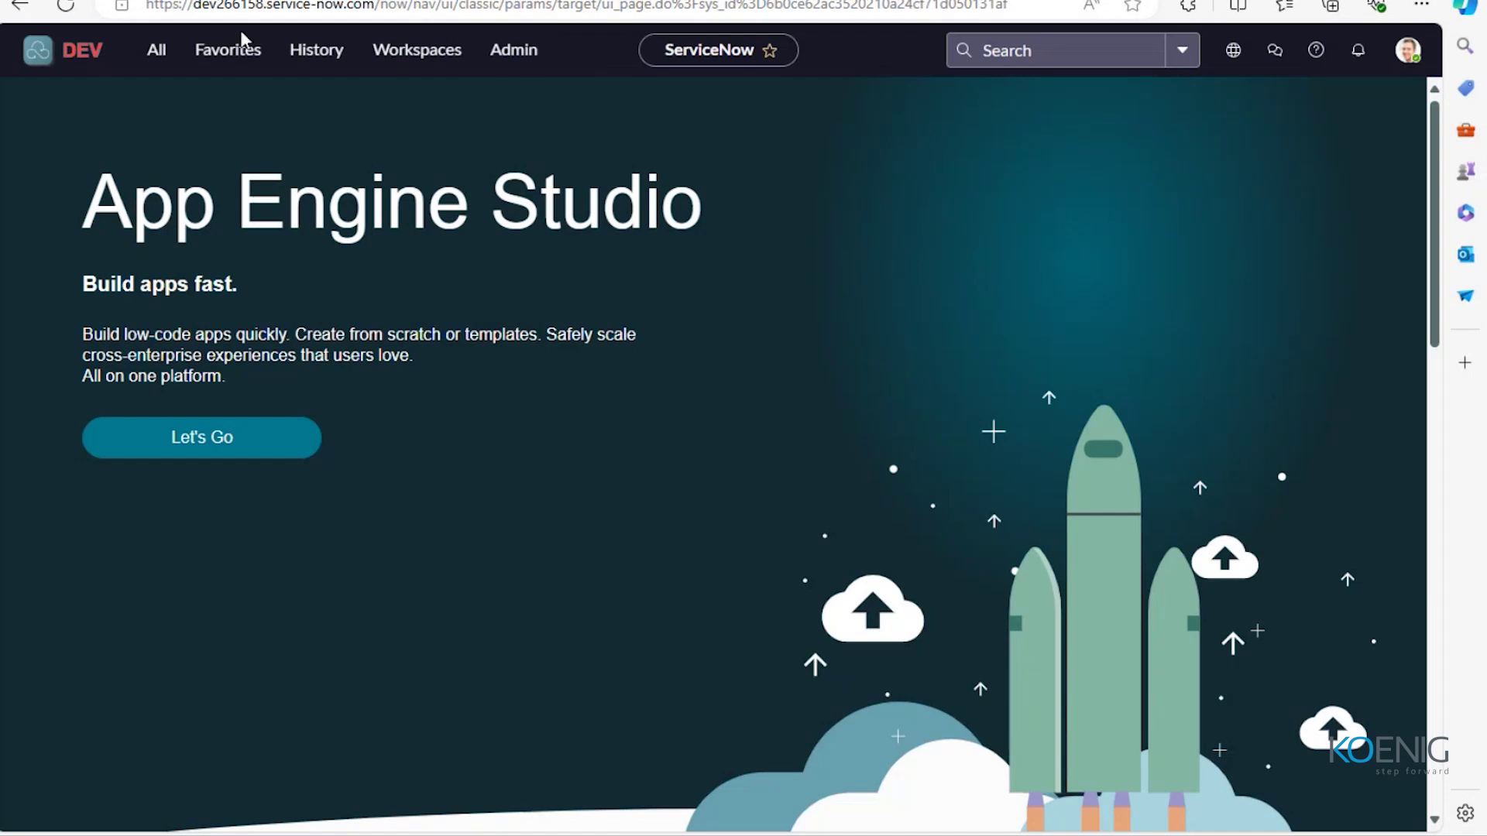
# Clear the existing navigator filter and filter all applications and modules for "incident".
pyautogui.click(157, 53)
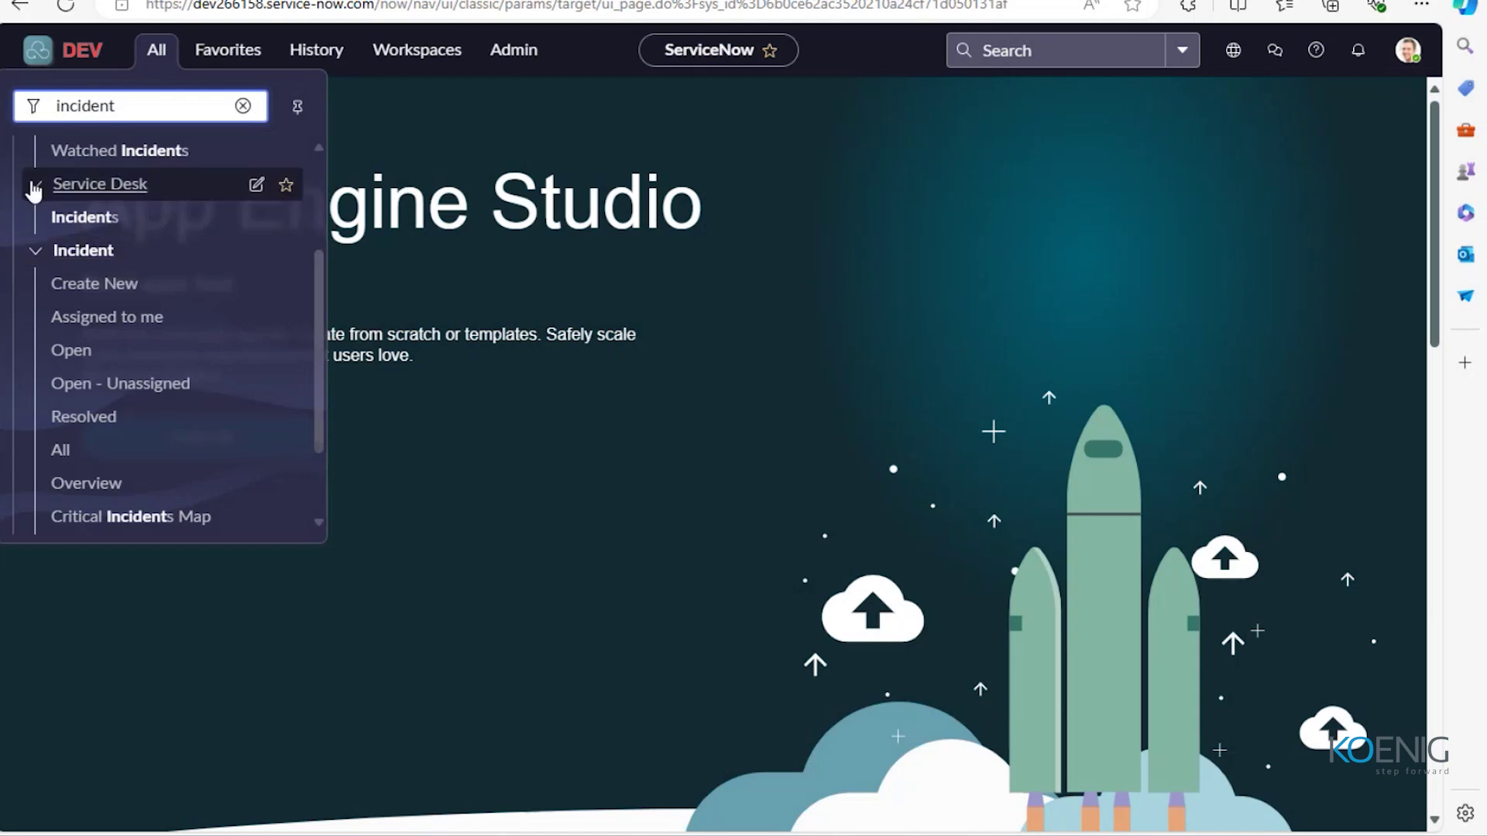
pyautogui.click(242, 107)
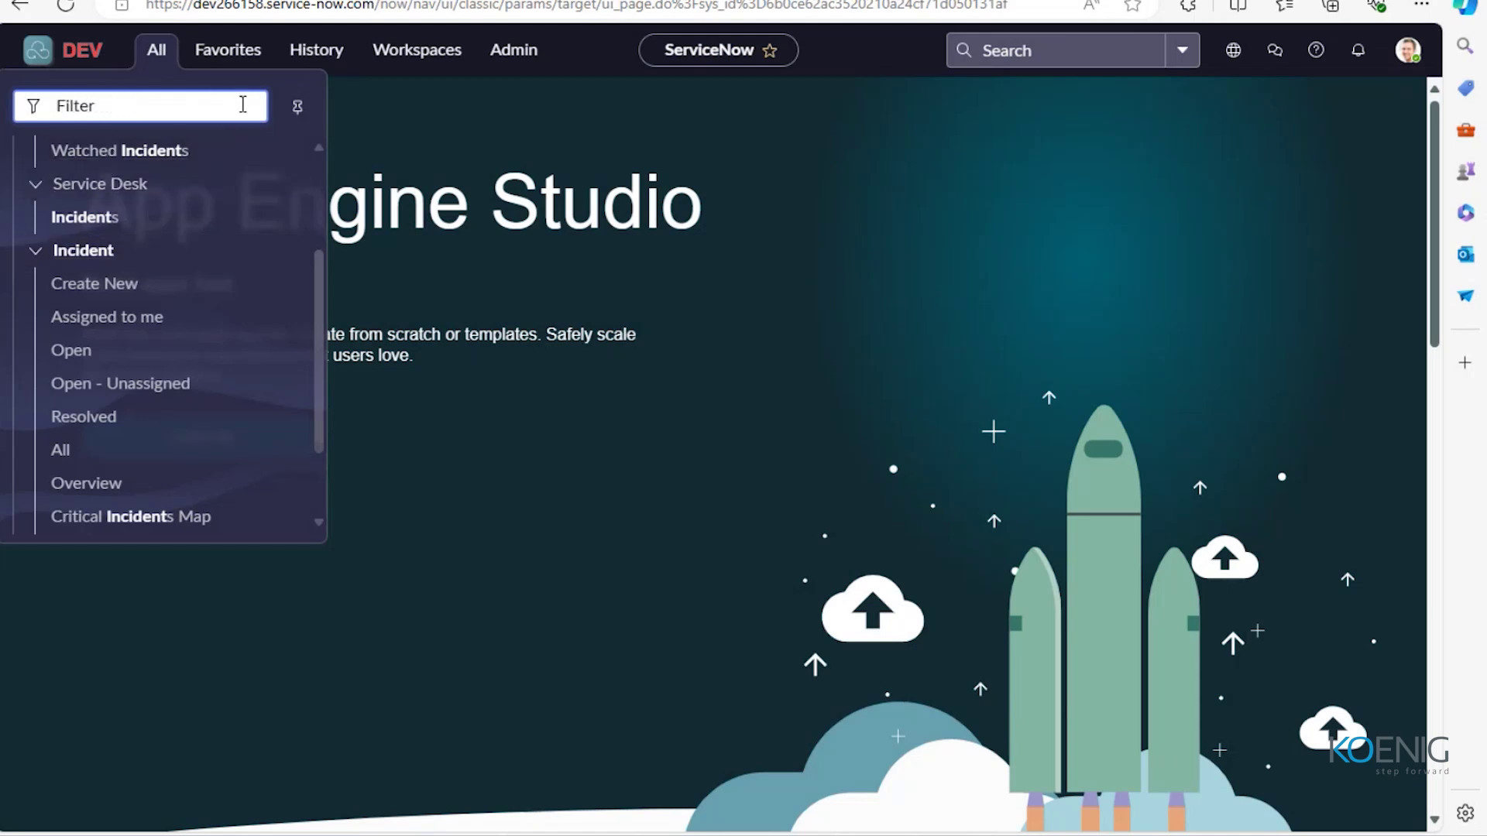
pyautogui.scroll(-1, 171, 341)
pyautogui.scroll(2, 170, 341)
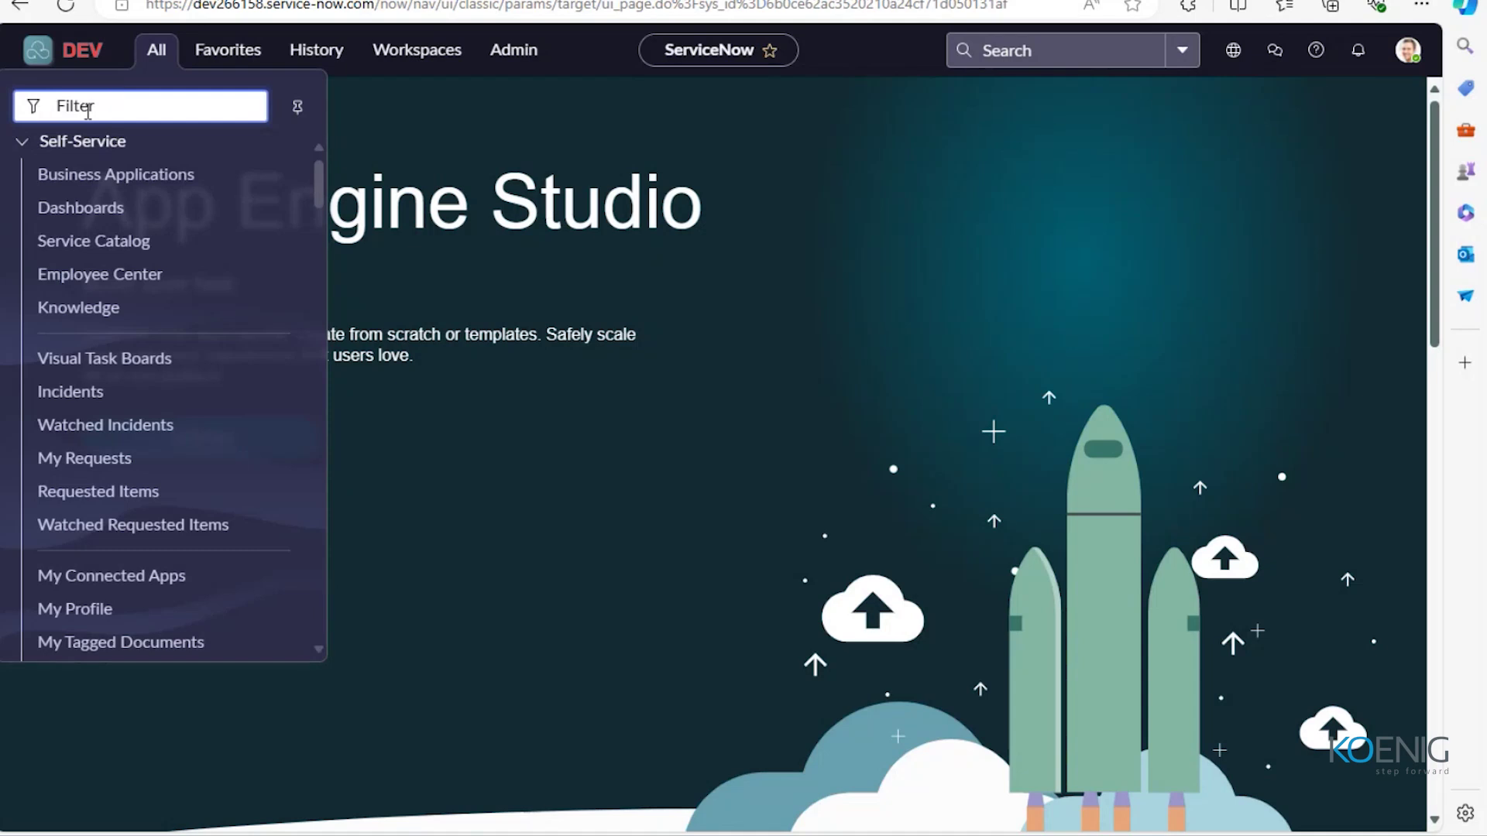
pyautogui.write('incident')
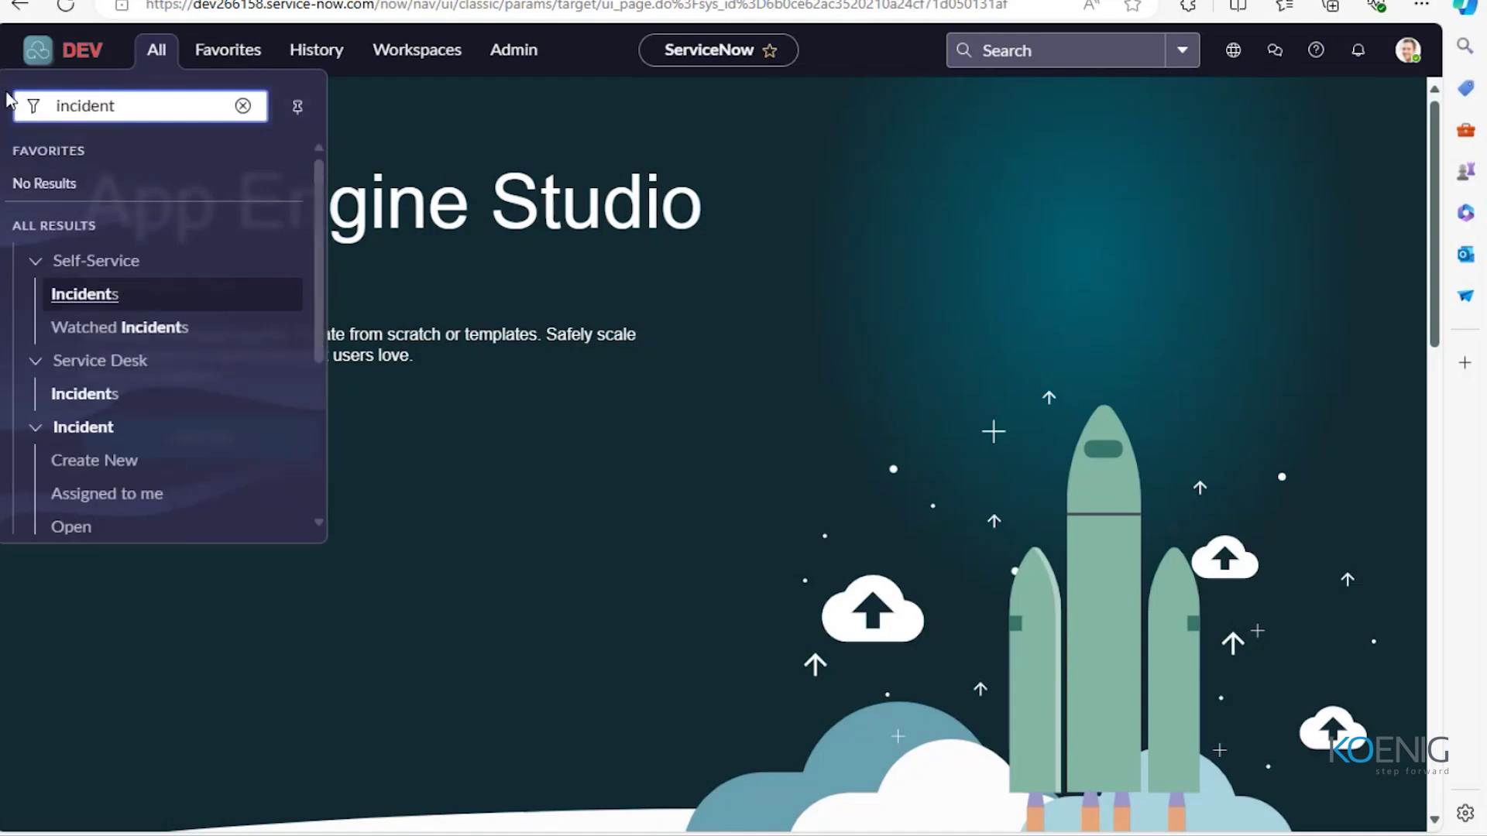
pyautogui.scroll(-1, 89, 411)
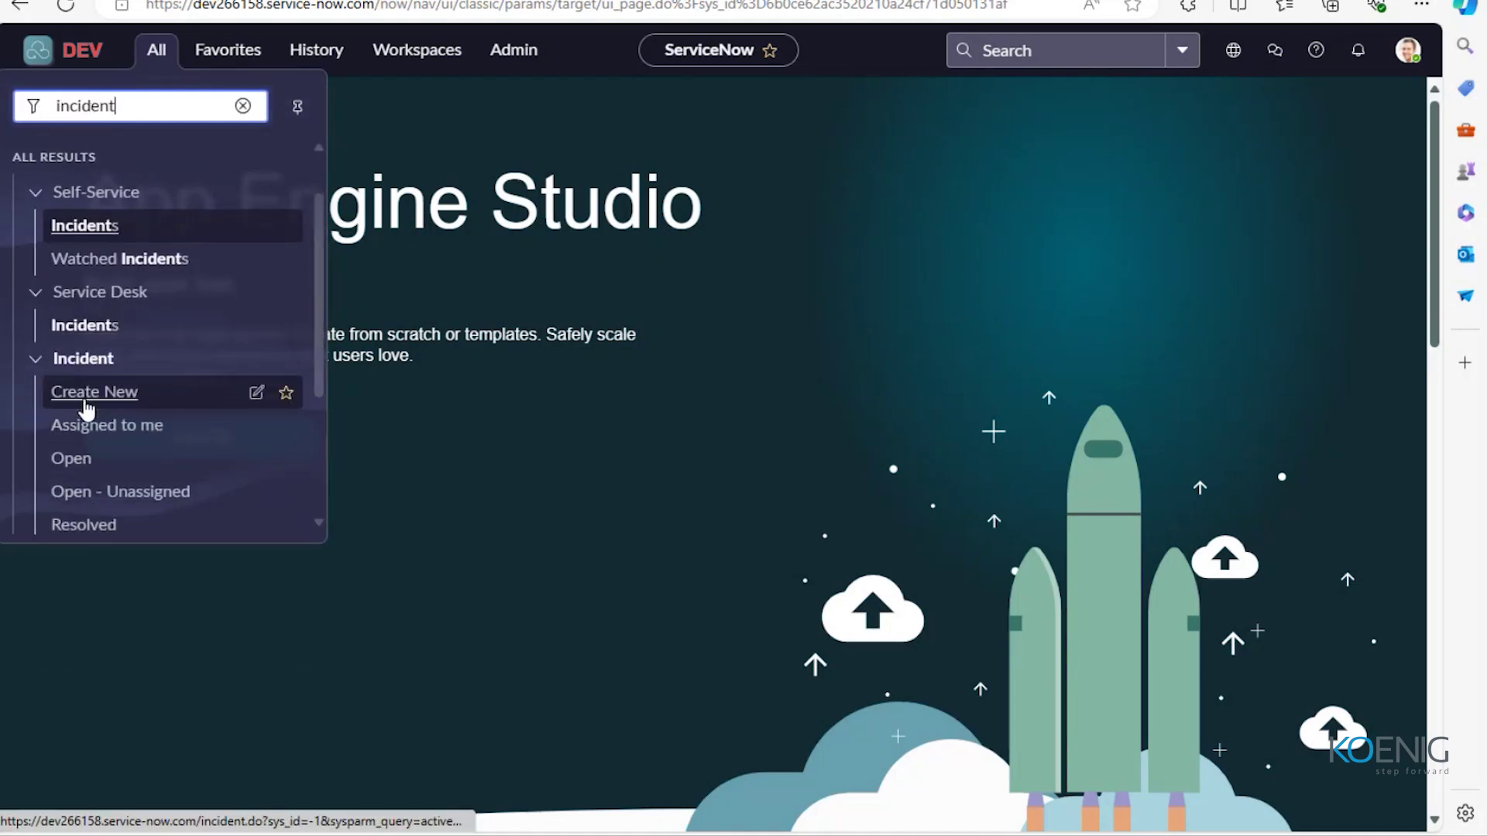
# Collapse and re-expand the Incident application, review its modules, and close the navigator.
pyautogui.click(83, 360)
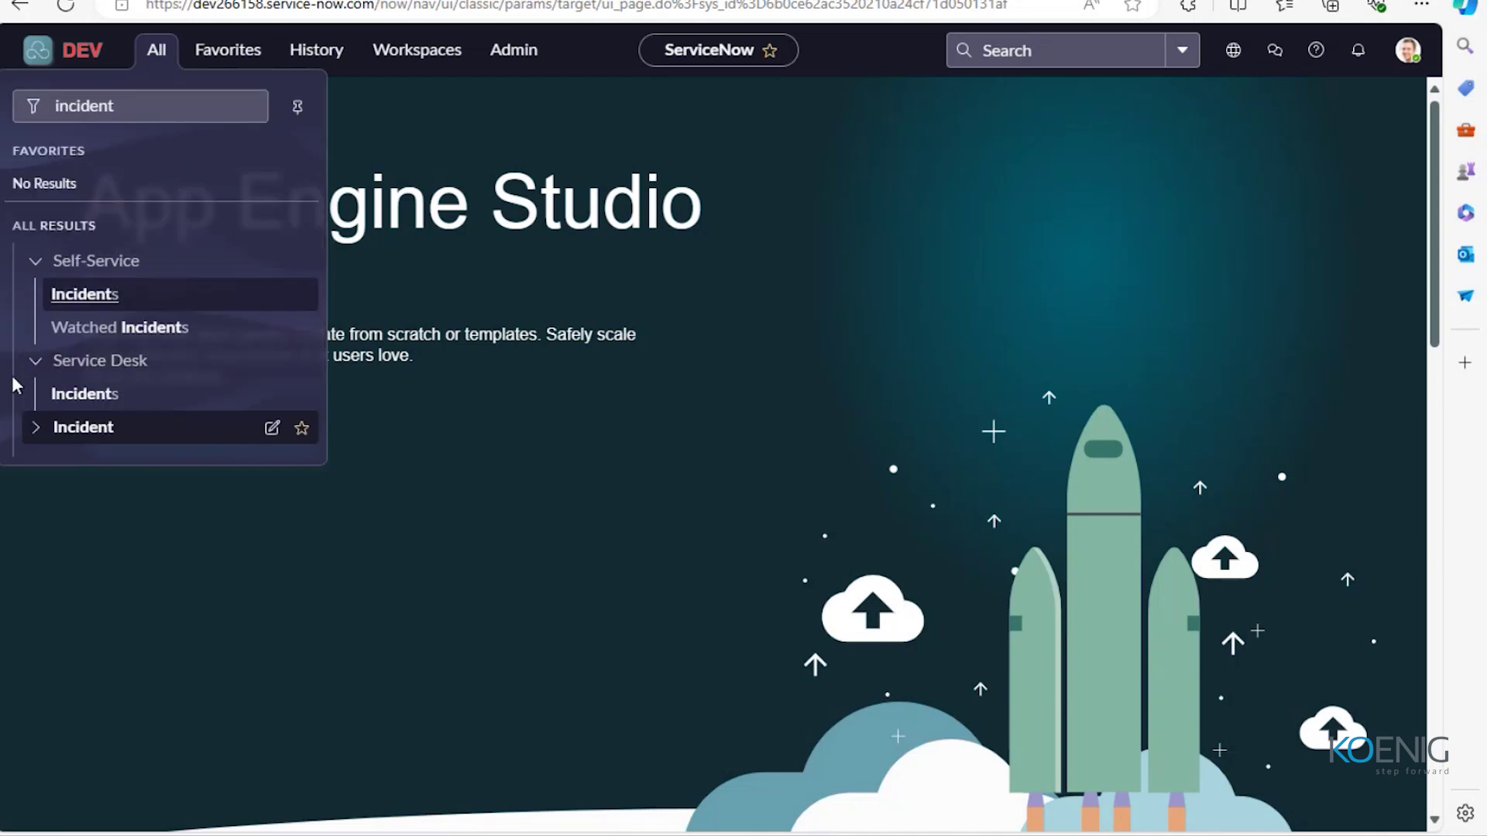
pyautogui.click(28, 427)
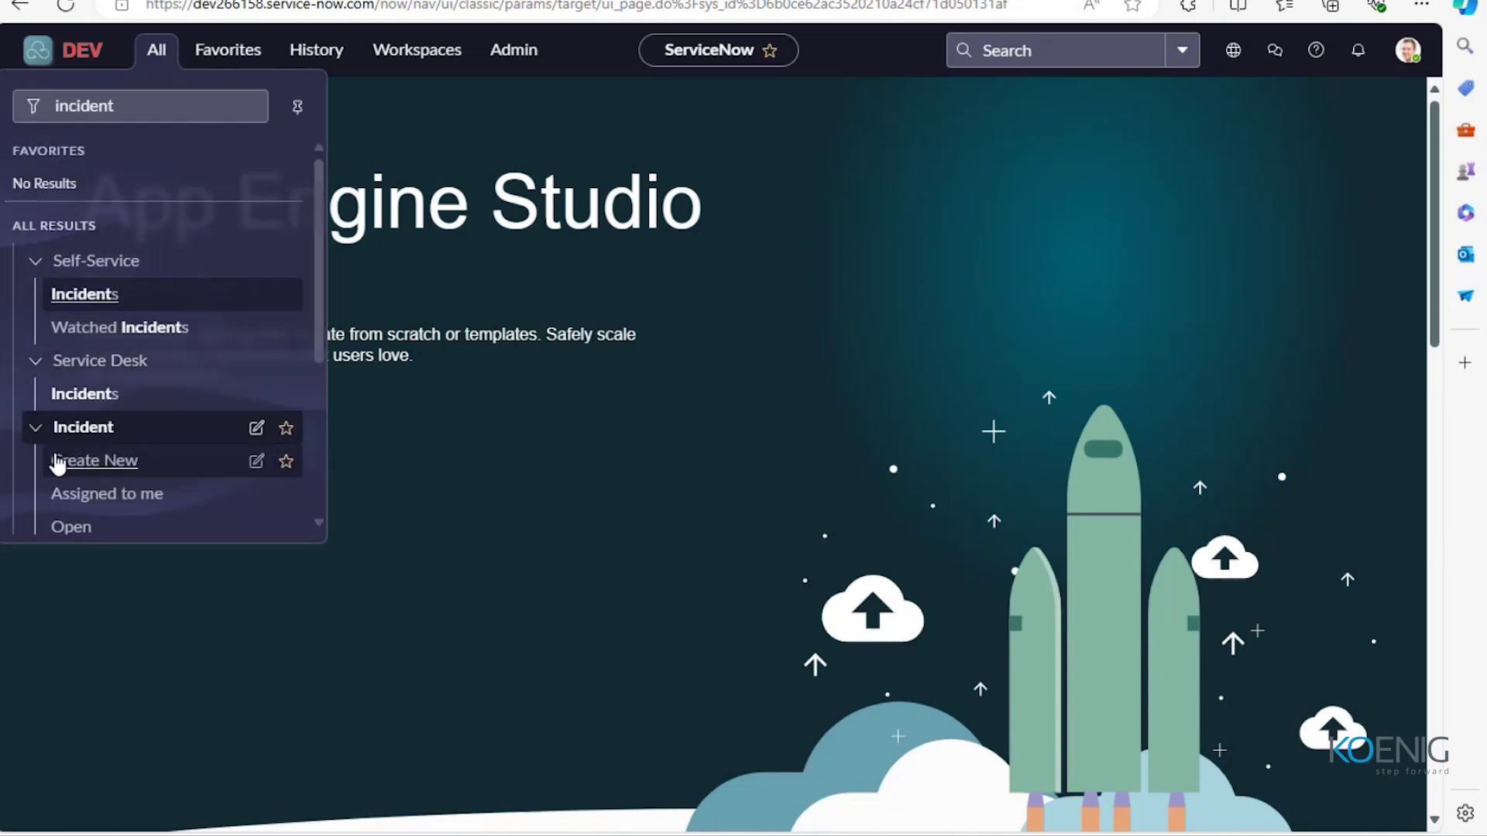
pyautogui.scroll(-1, 39, 433)
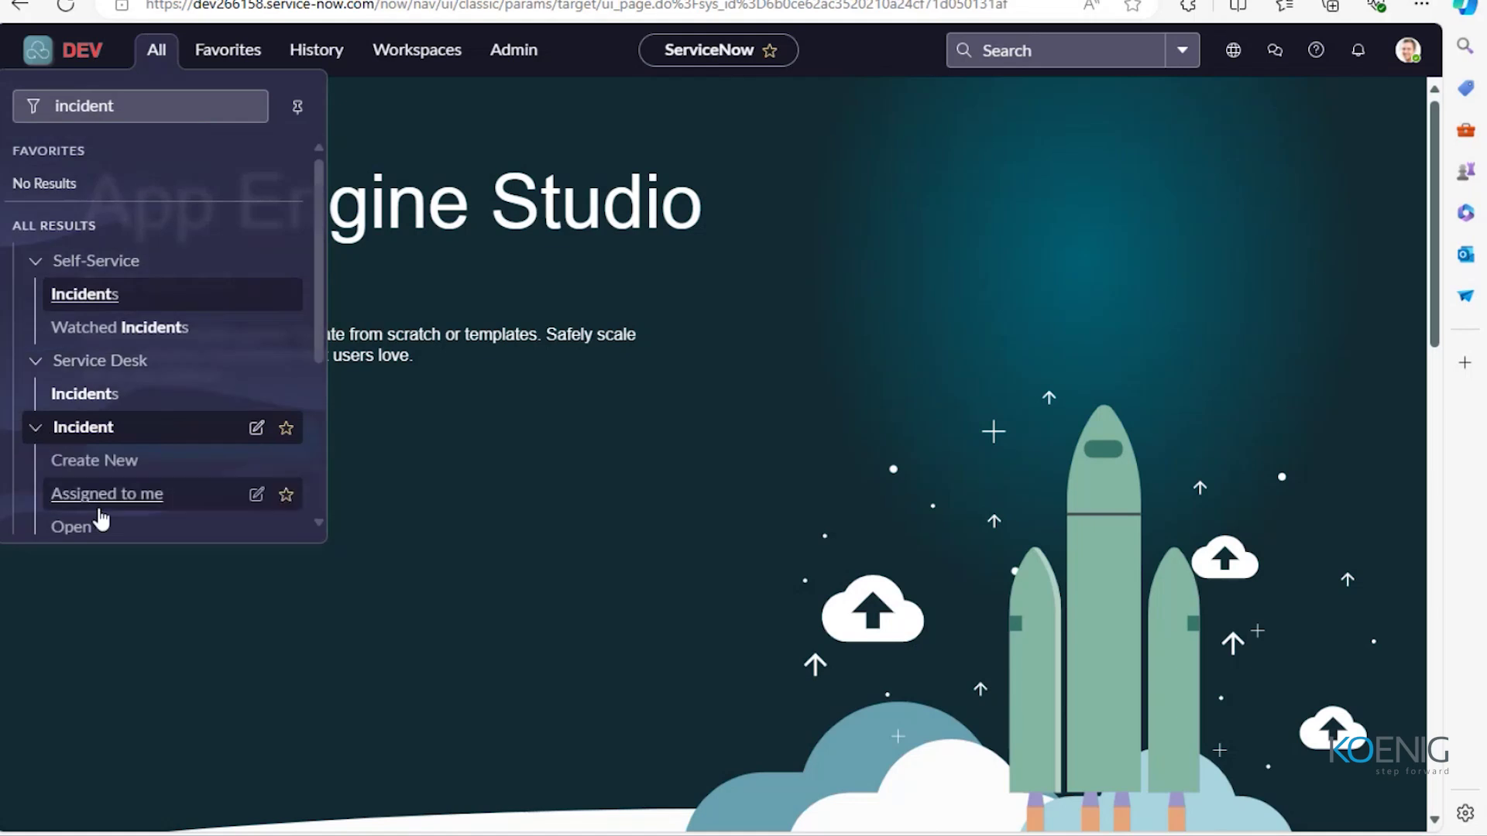
pyautogui.scroll(-2, 100, 515)
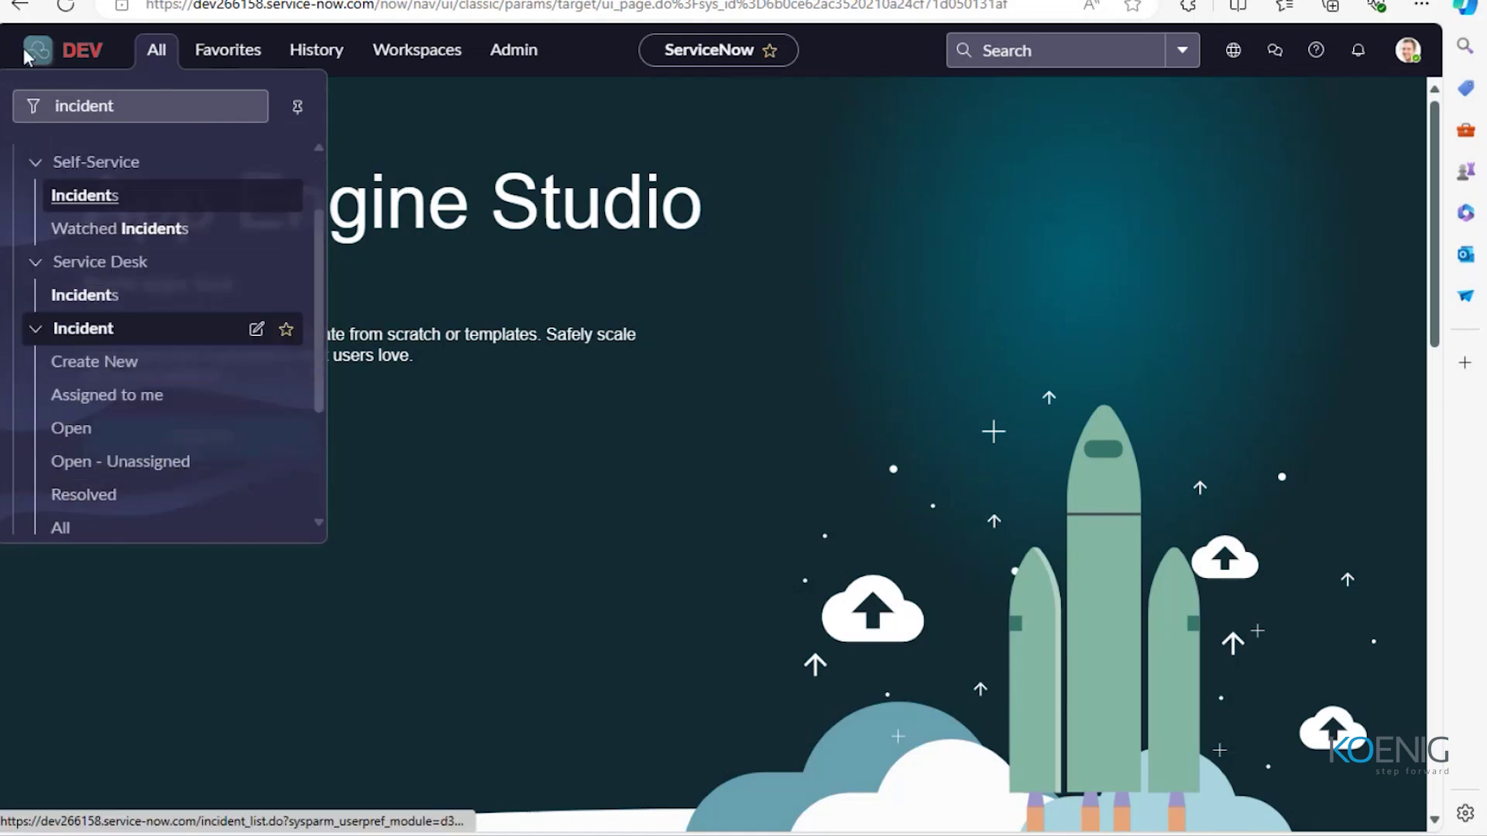
pyautogui.click(157, 56)
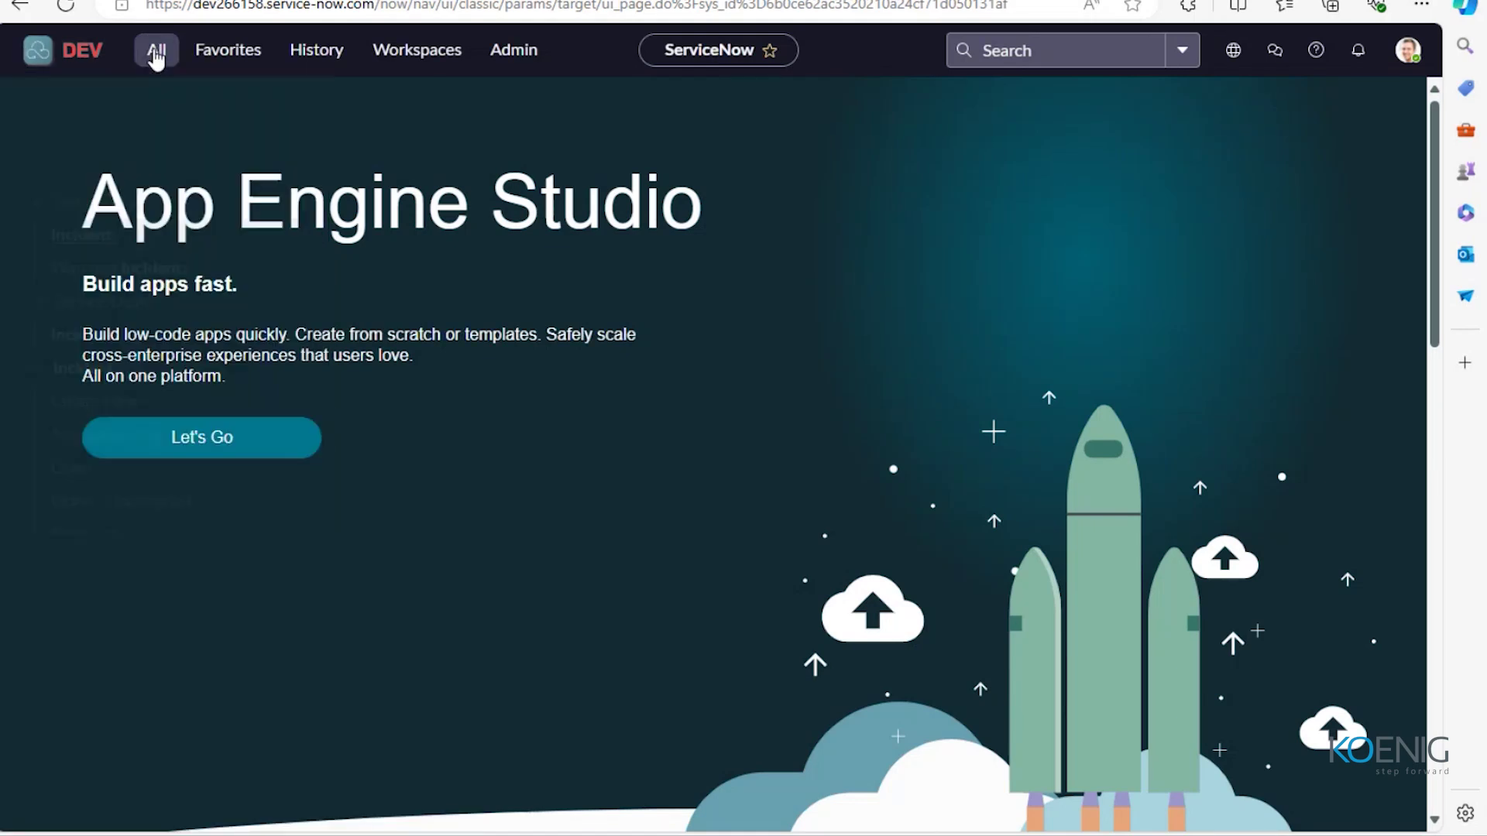
# Add the Incident application's Create New module to the favorites and check the favorites list.
pyautogui.click(211, 59)
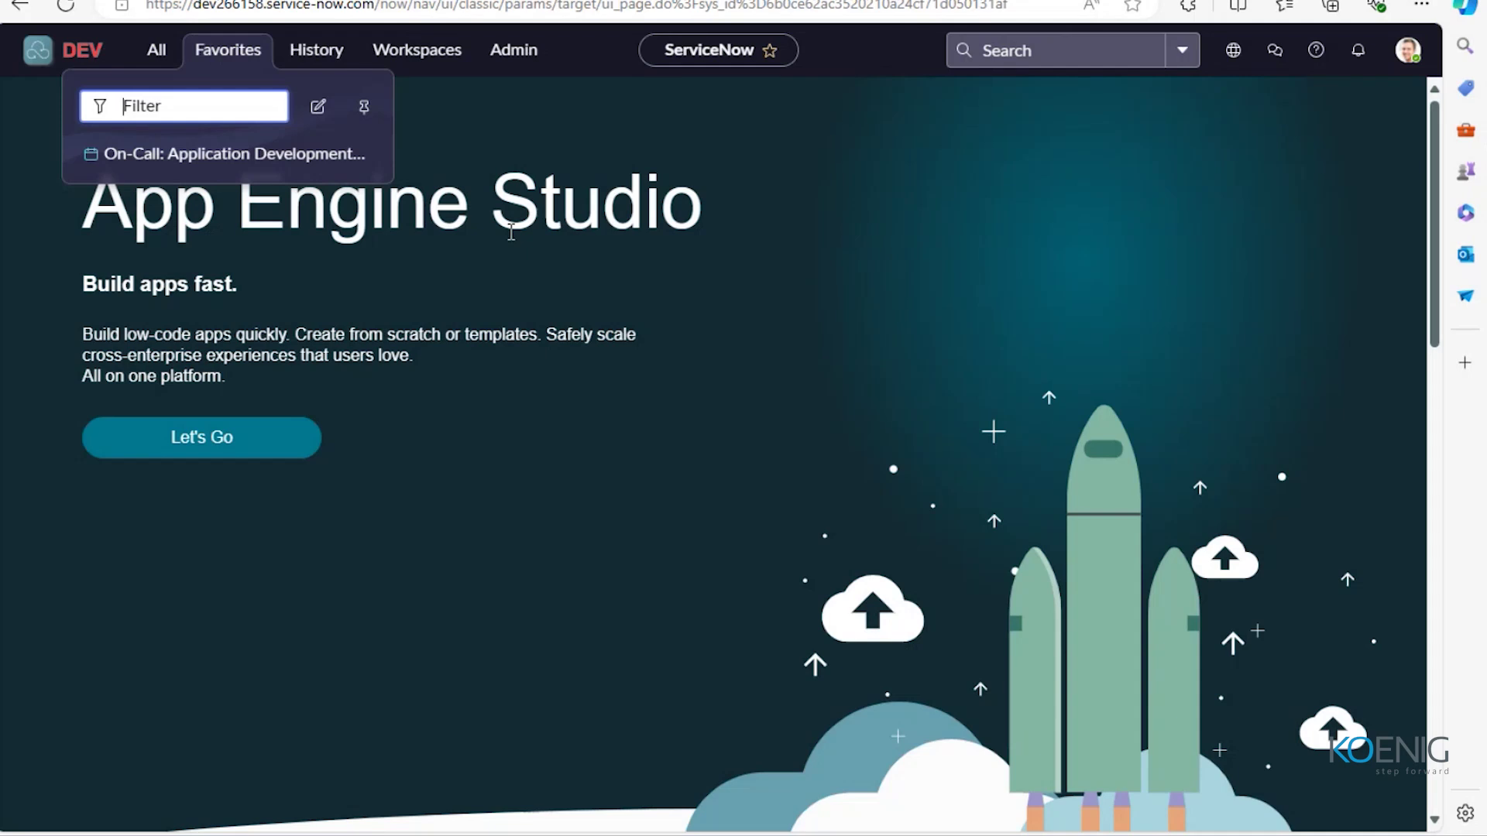
pyautogui.click(157, 52)
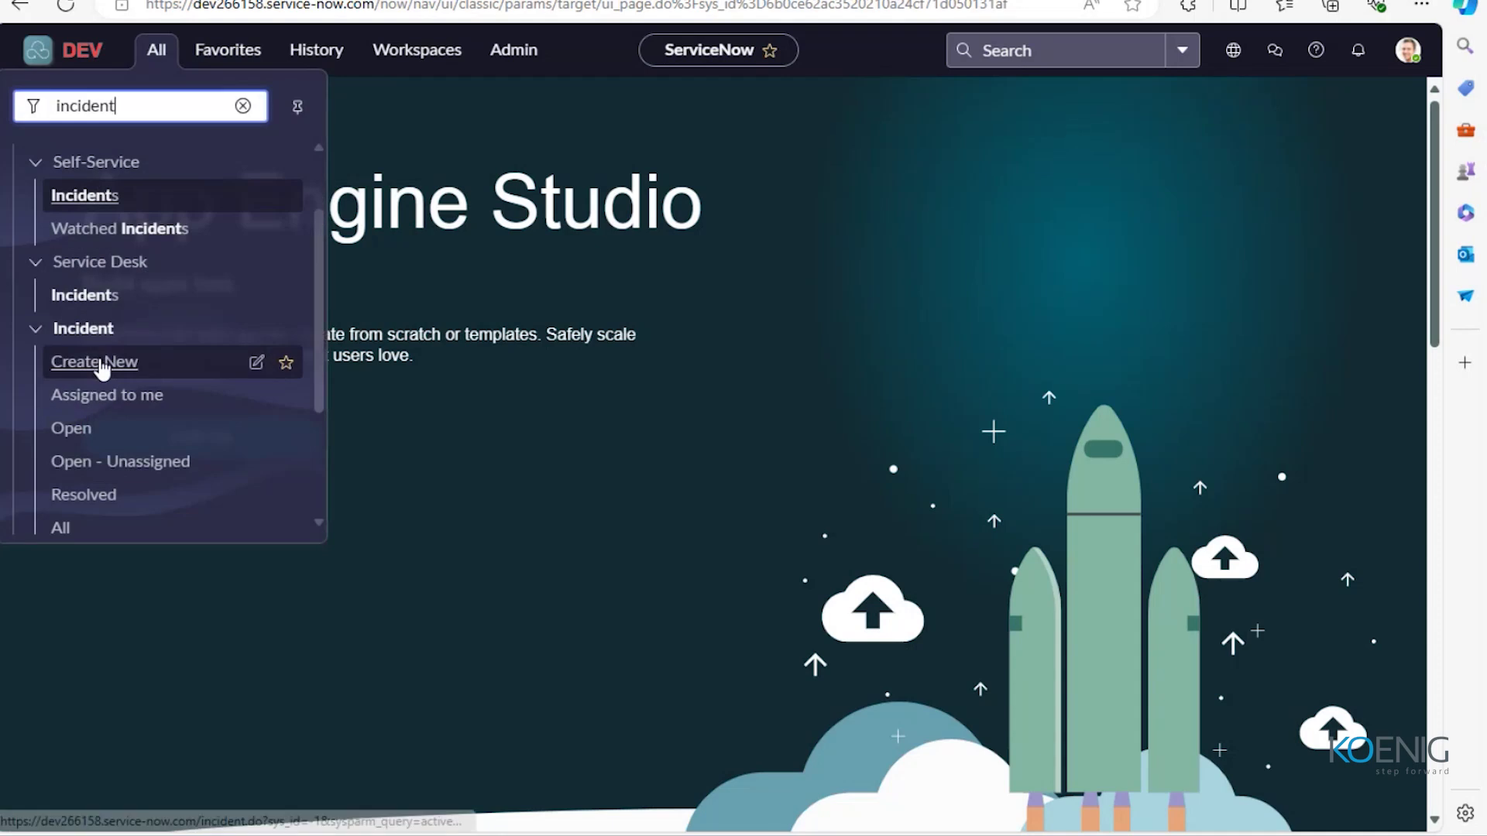
pyautogui.click(282, 364)
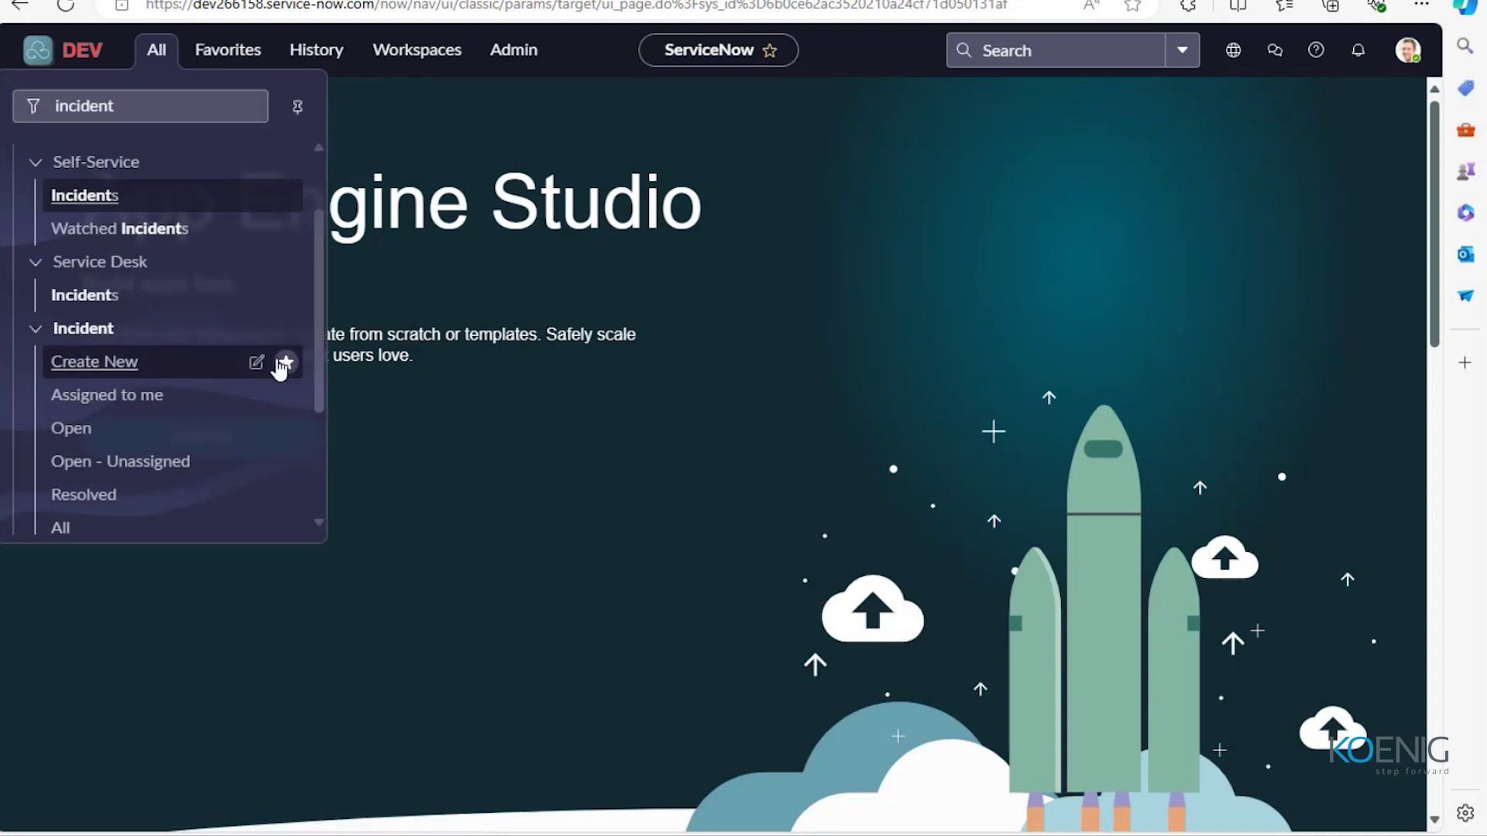
pyautogui.click(593, 456)
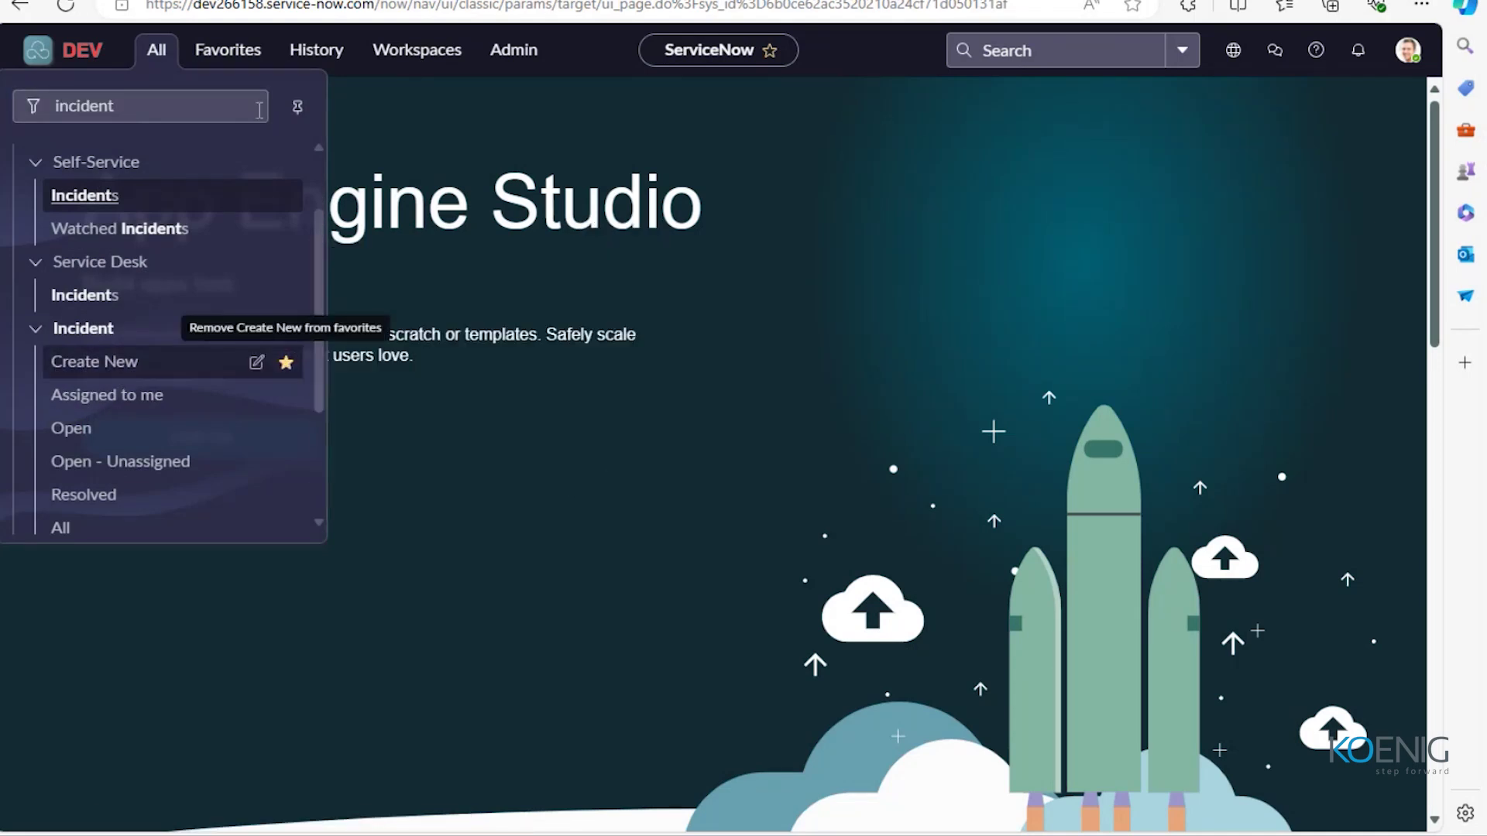
pyautogui.click(234, 49)
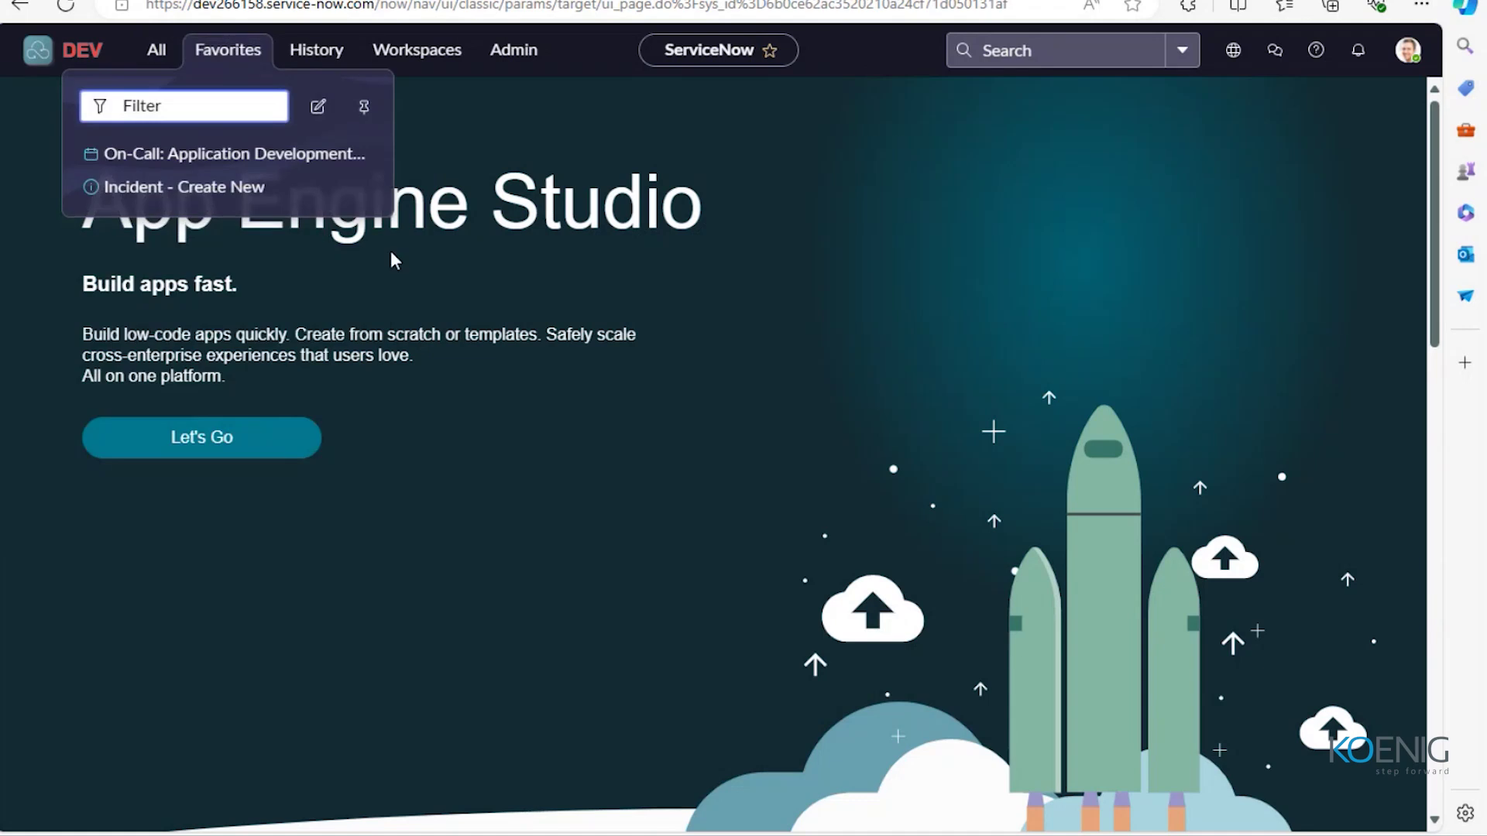
pyautogui.click(401, 267)
# Look over the recent history, the available workspaces and the global search field.
pyautogui.click(316, 55)
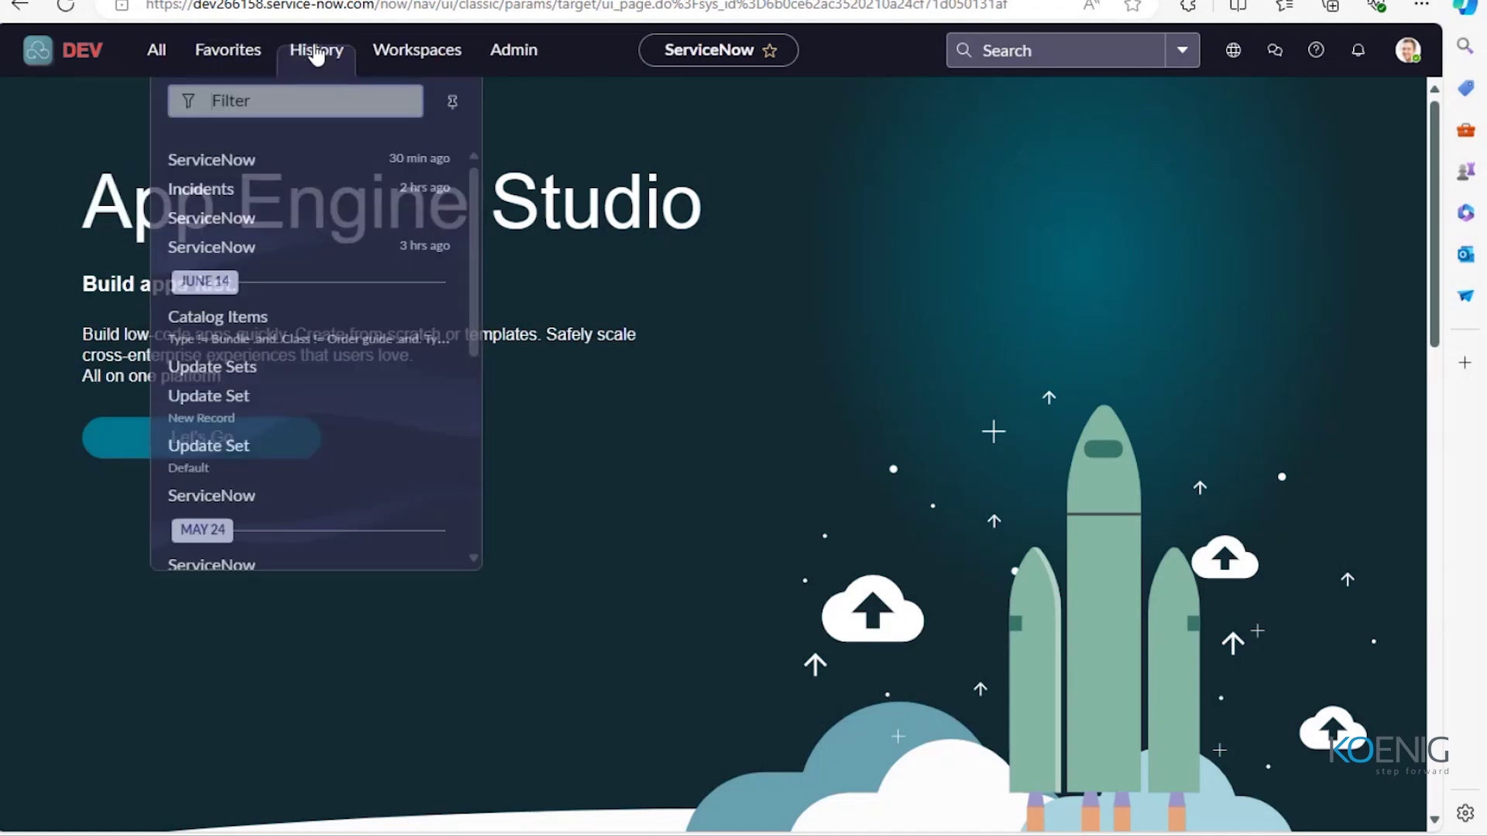
pyautogui.click(609, 221)
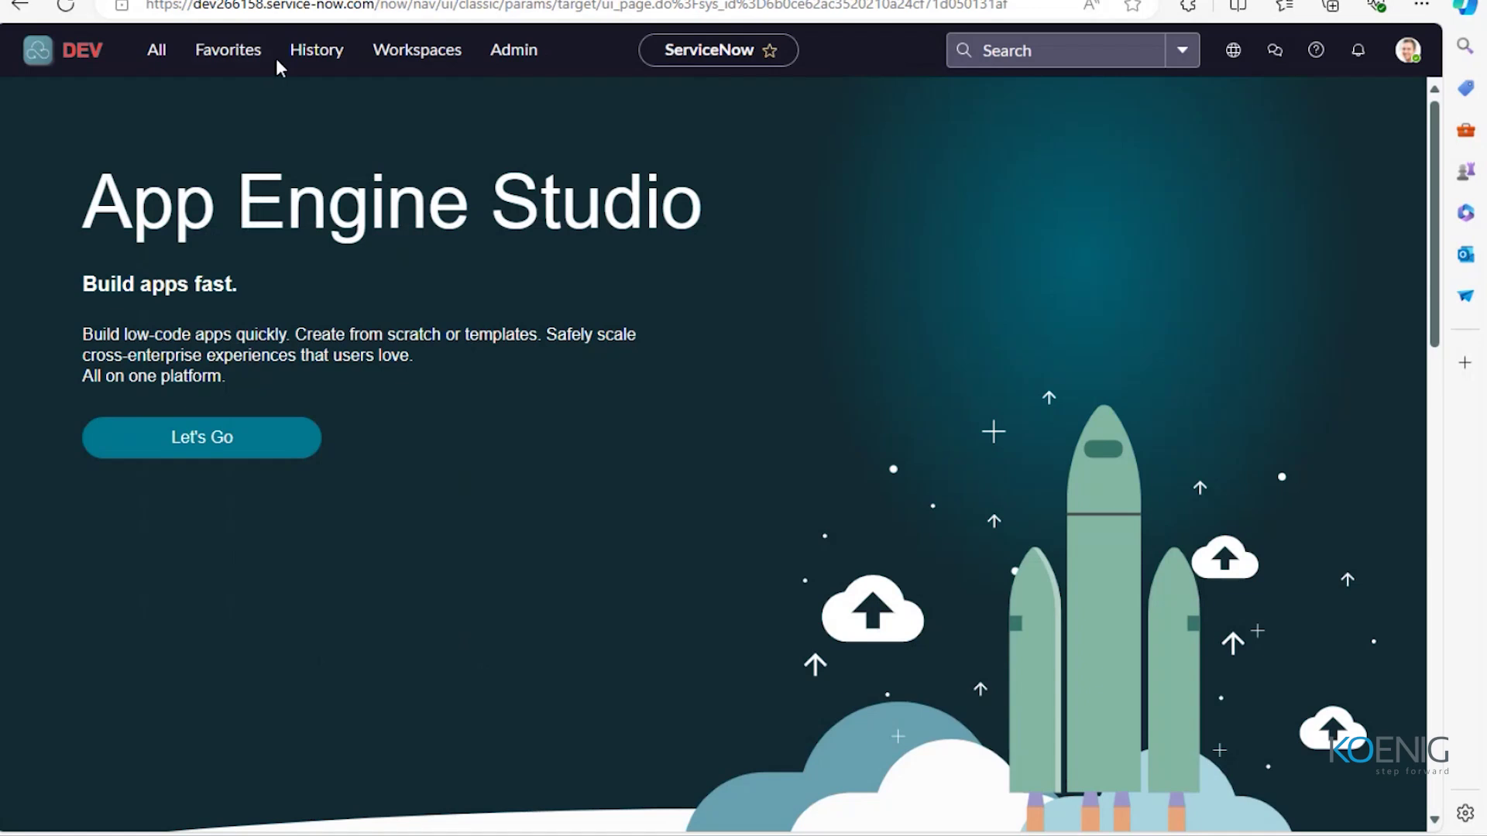
pyautogui.click(398, 56)
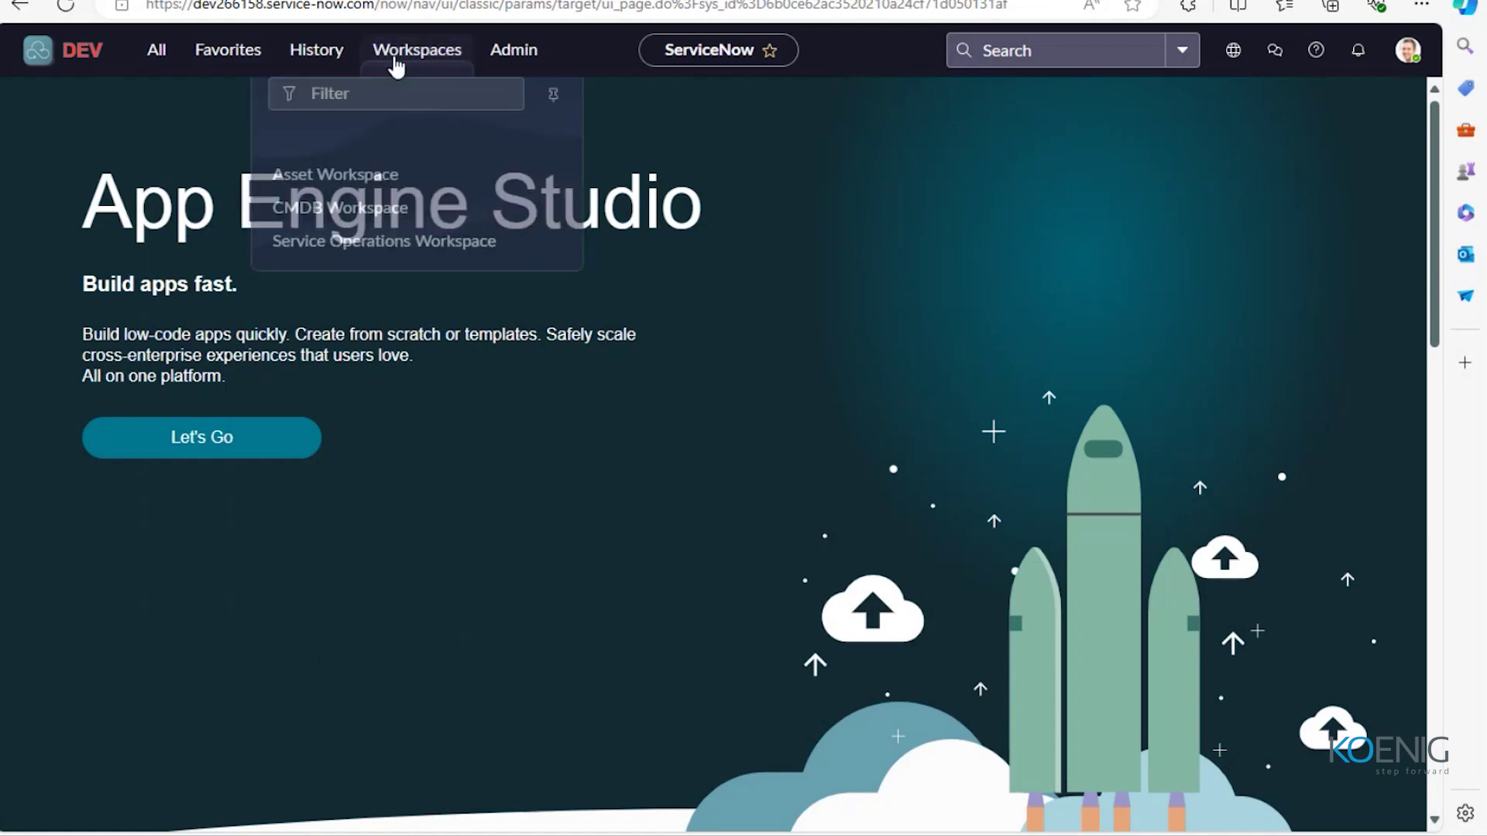
pyautogui.click(332, 56)
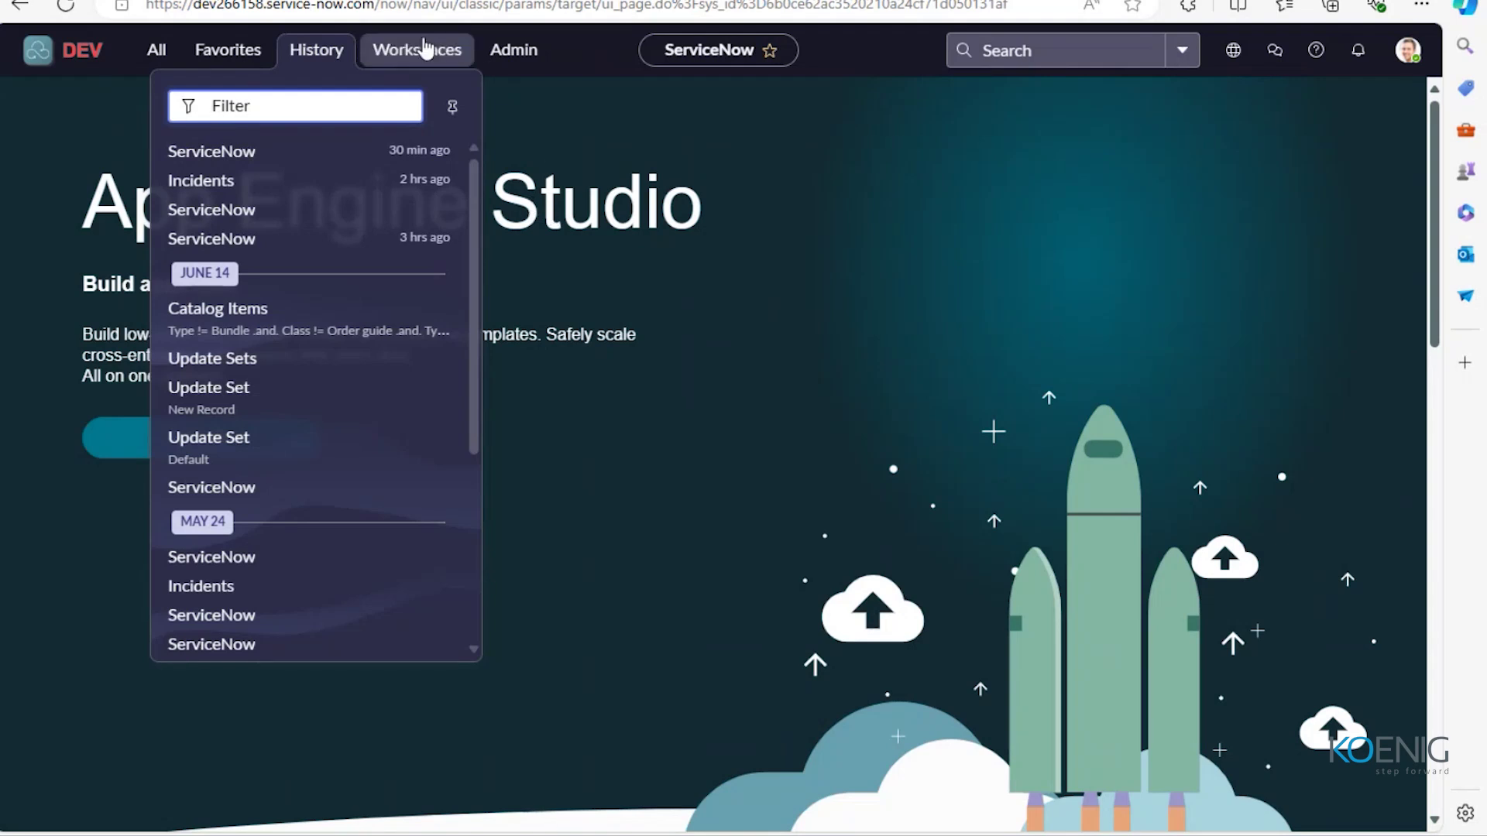
pyautogui.click(595, 91)
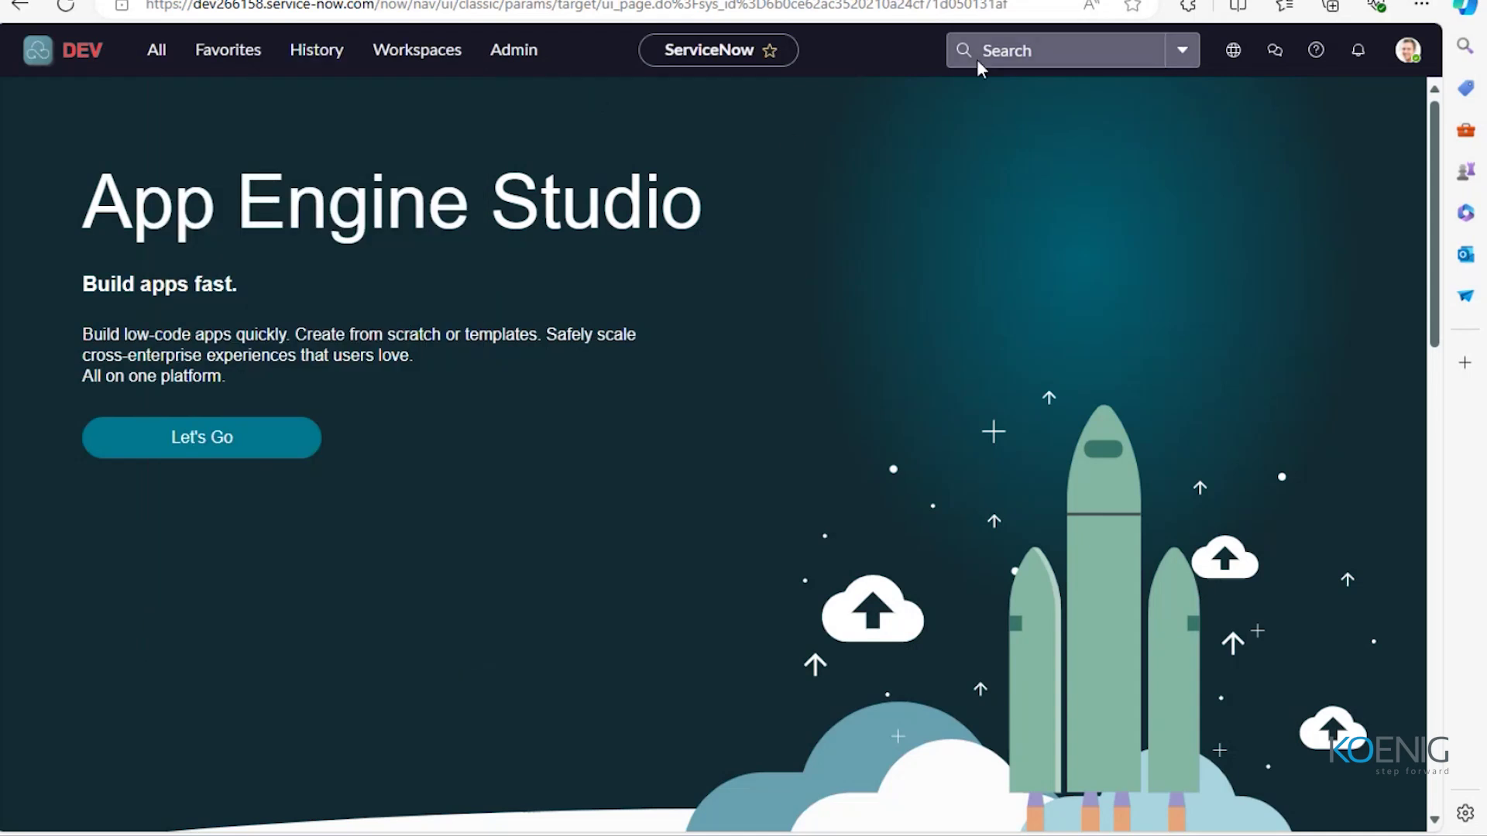
pyautogui.click(1006, 44)
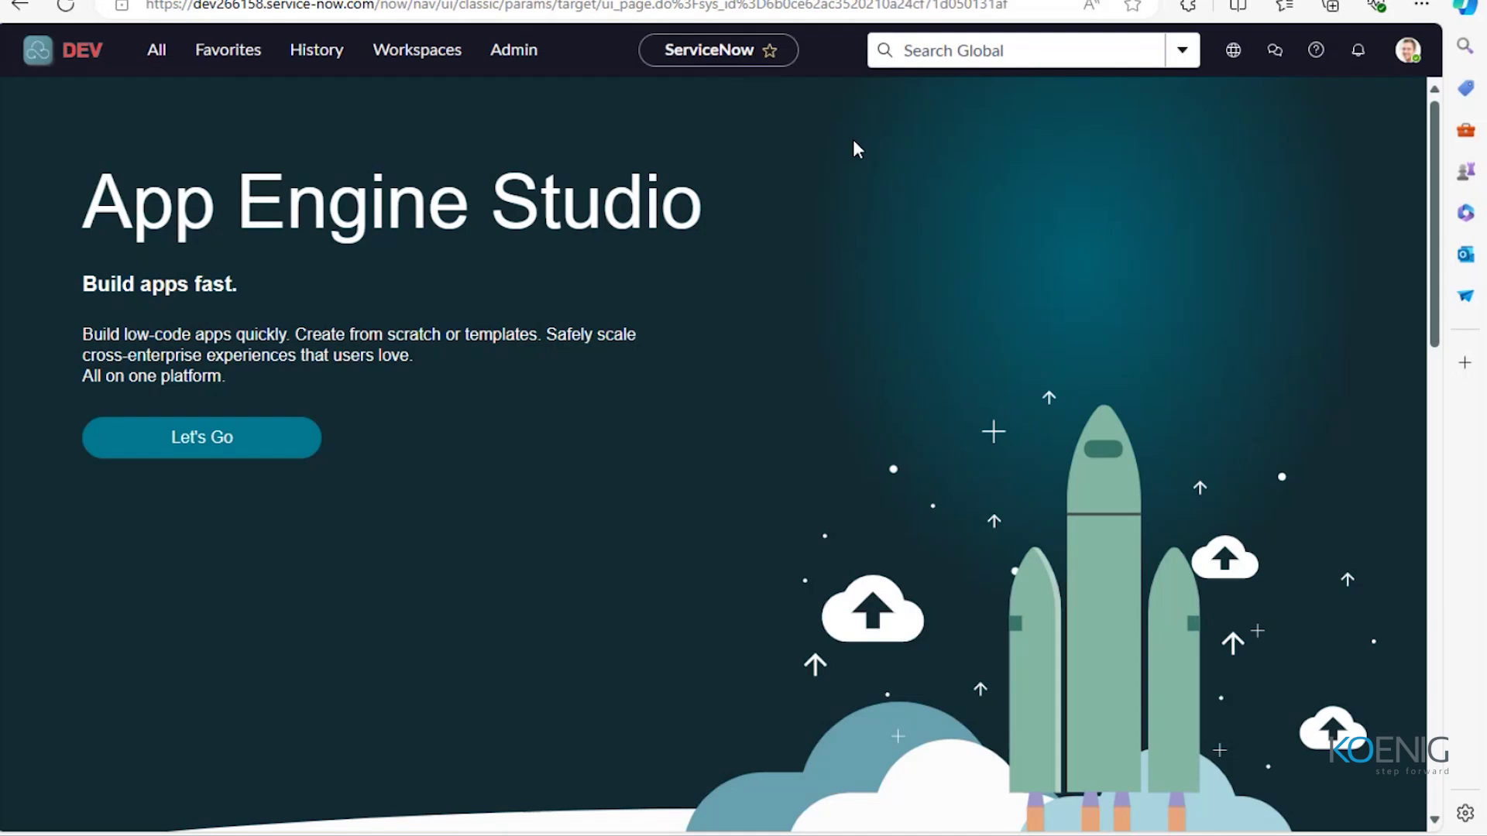
# Open the profile record of the signed-in system administrator.
pyautogui.click(1409, 53)
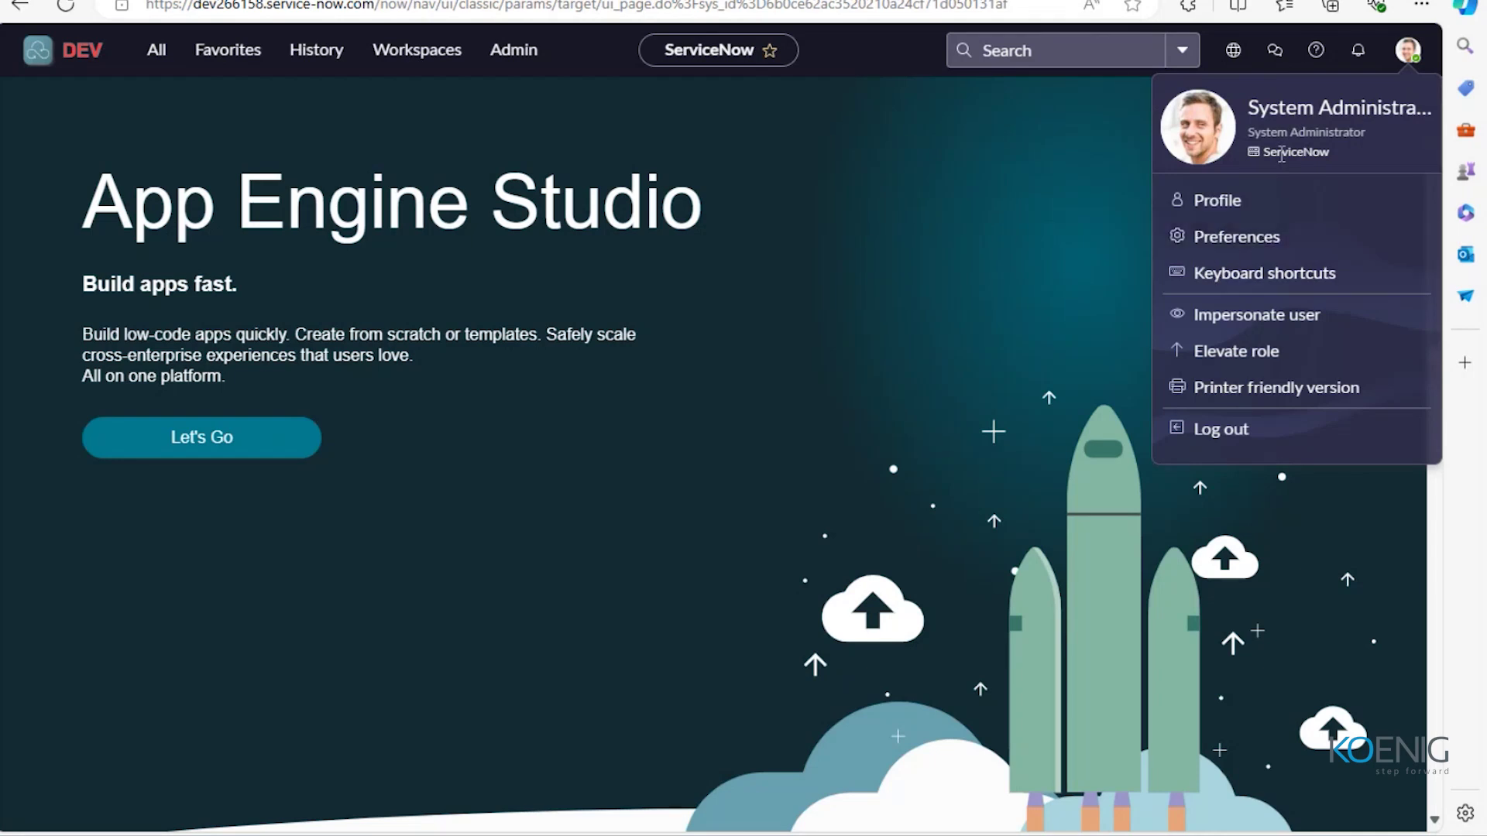
pyautogui.click(1197, 202)
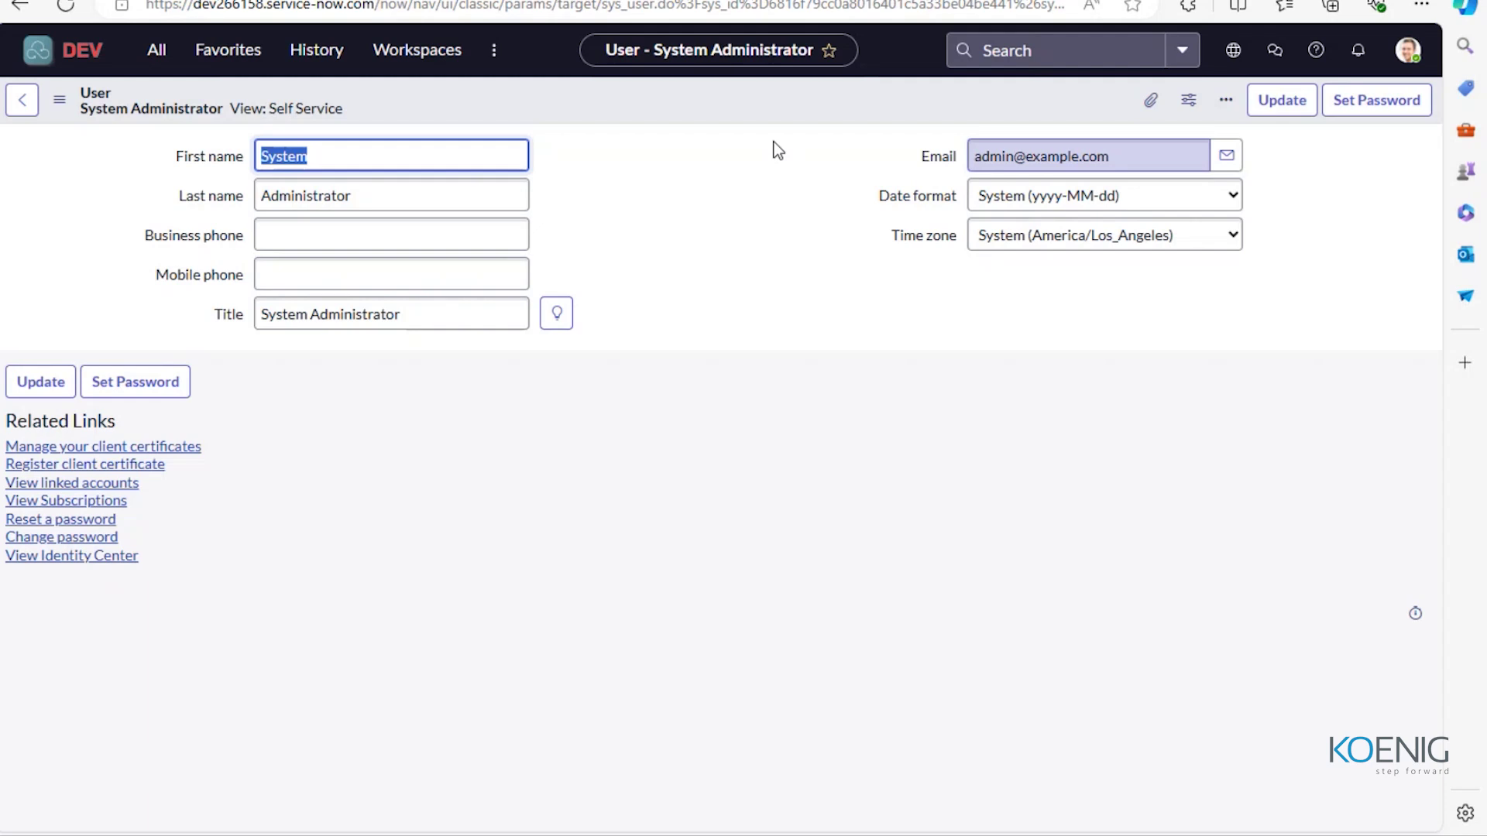
# Impersonate the second user matching the search "ale" and dismiss the introductory tour.
pyautogui.click(1407, 51)
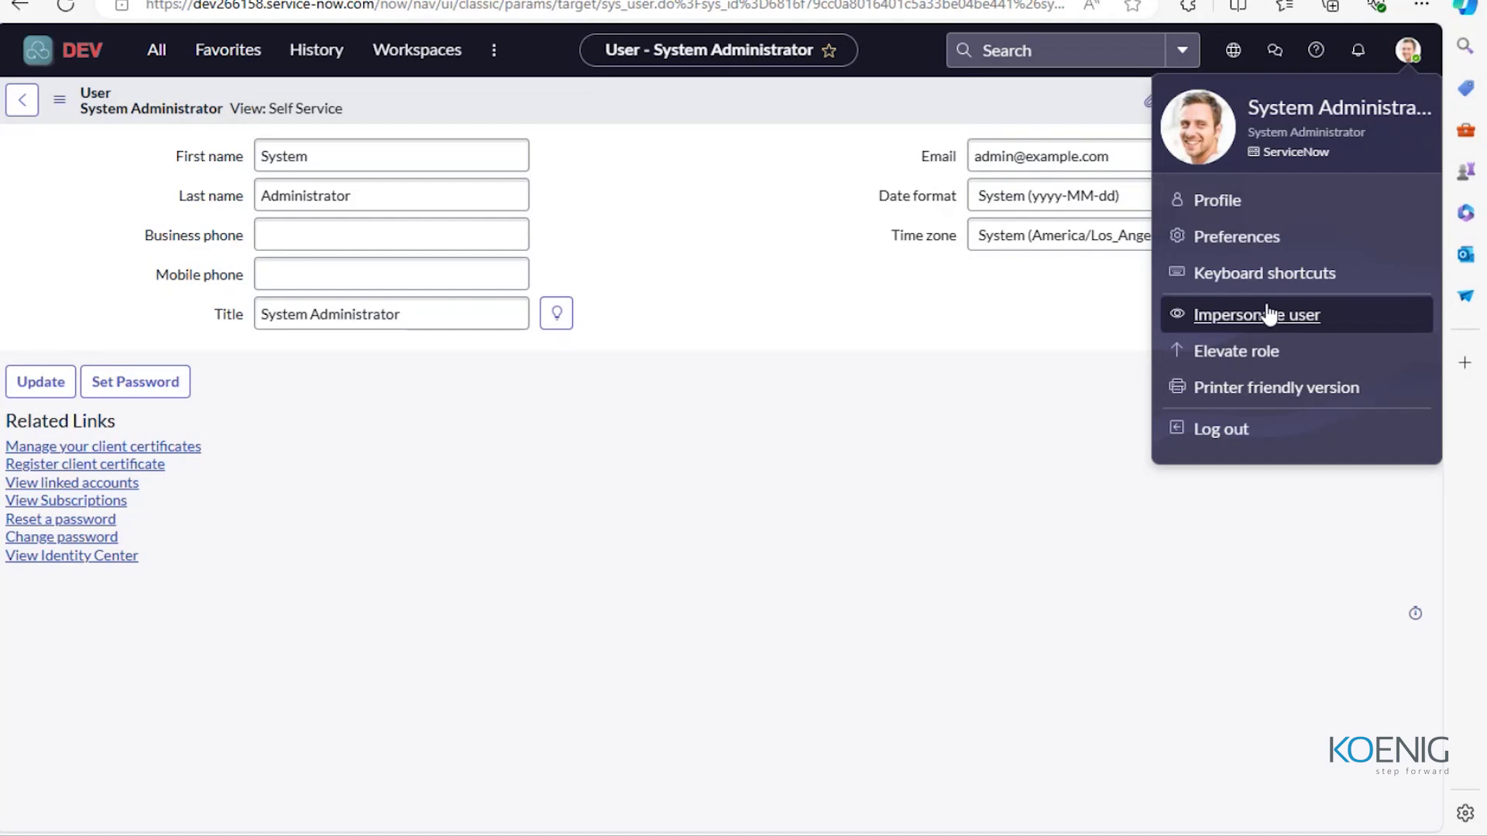
pyautogui.click(1269, 314)
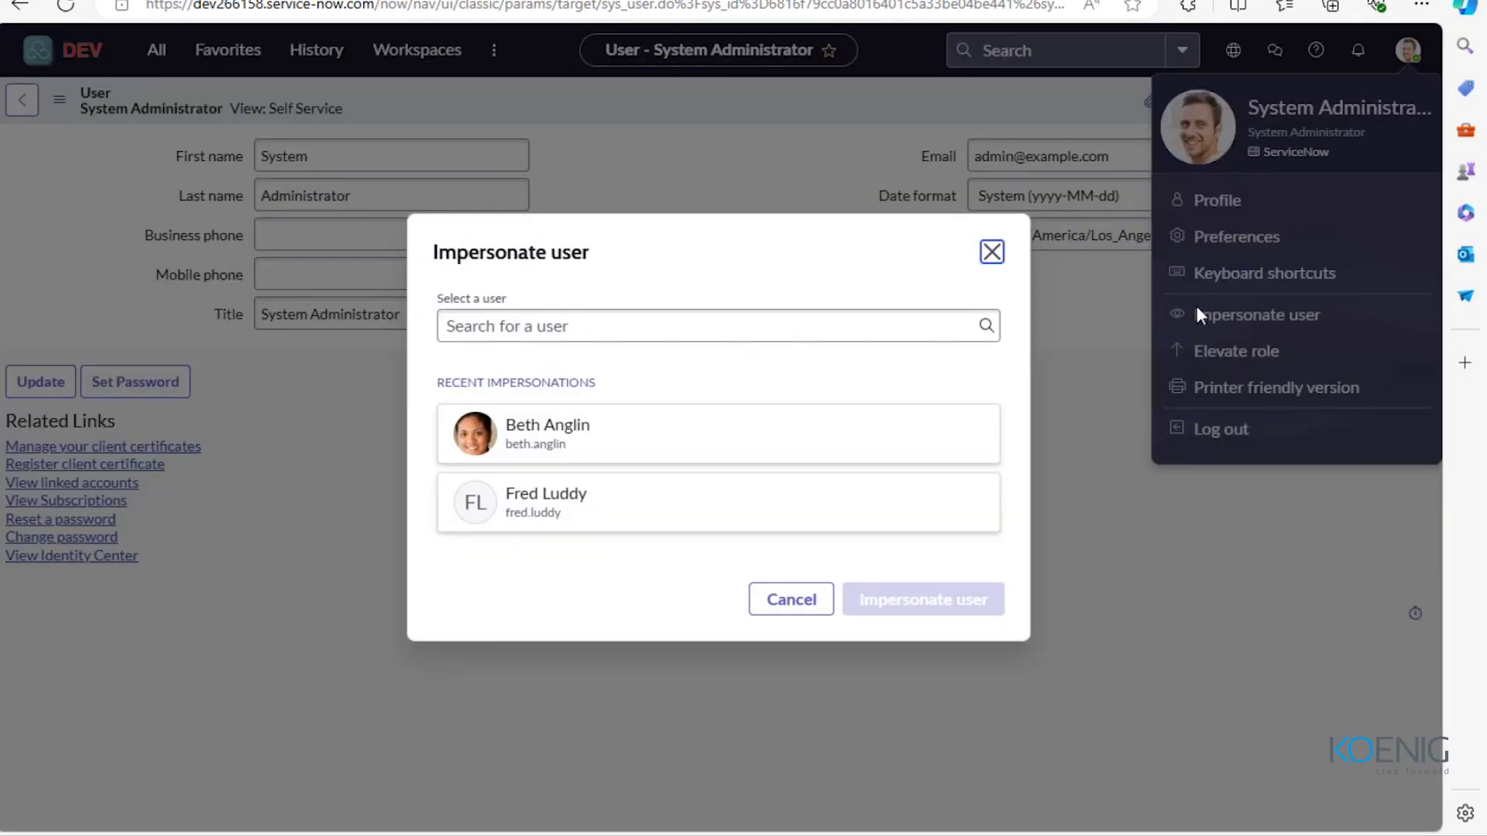
pyautogui.click(521, 330)
pyautogui.write('ale')
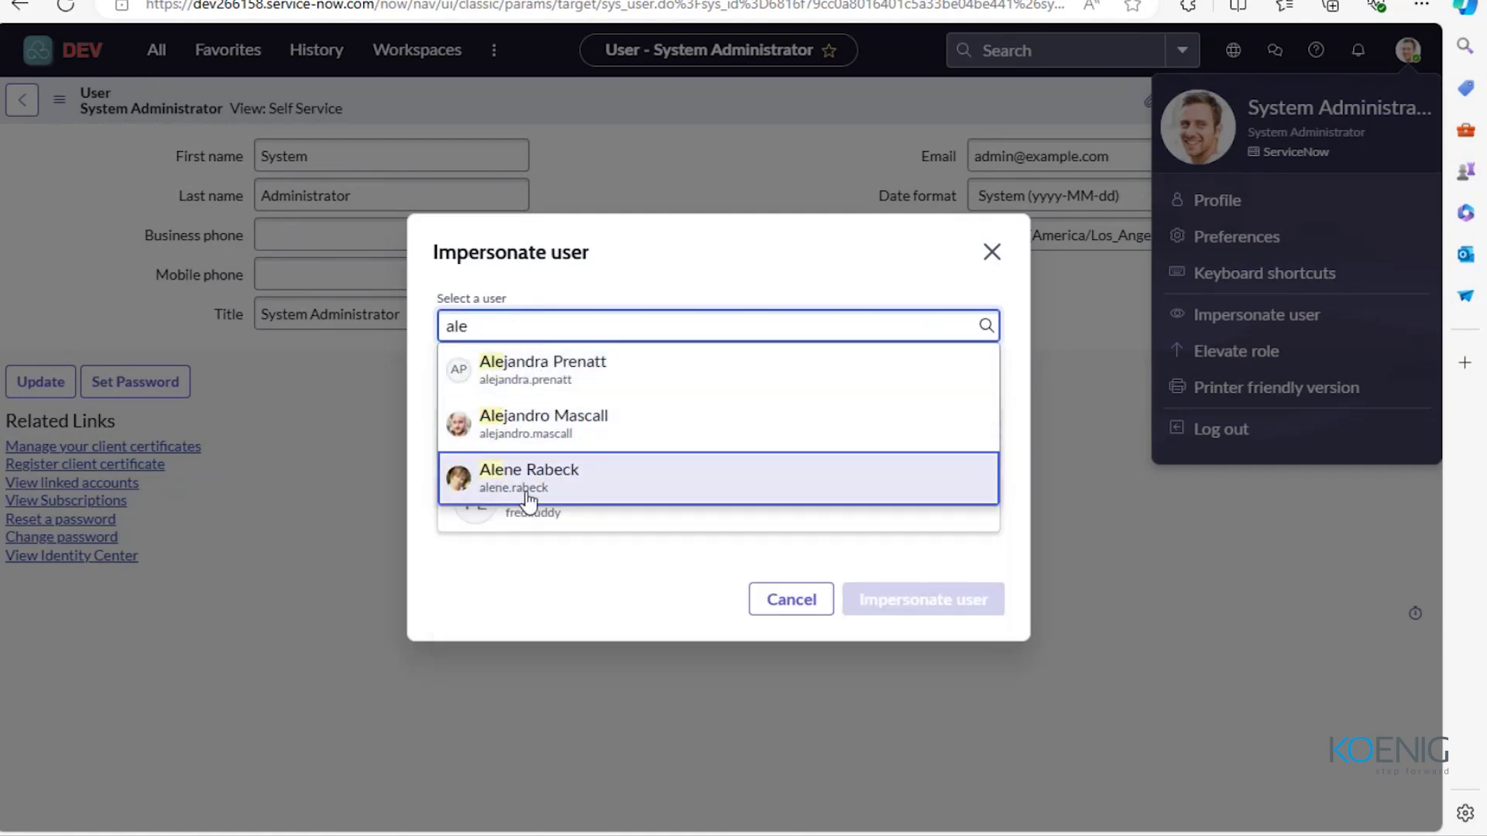
pyautogui.click(530, 441)
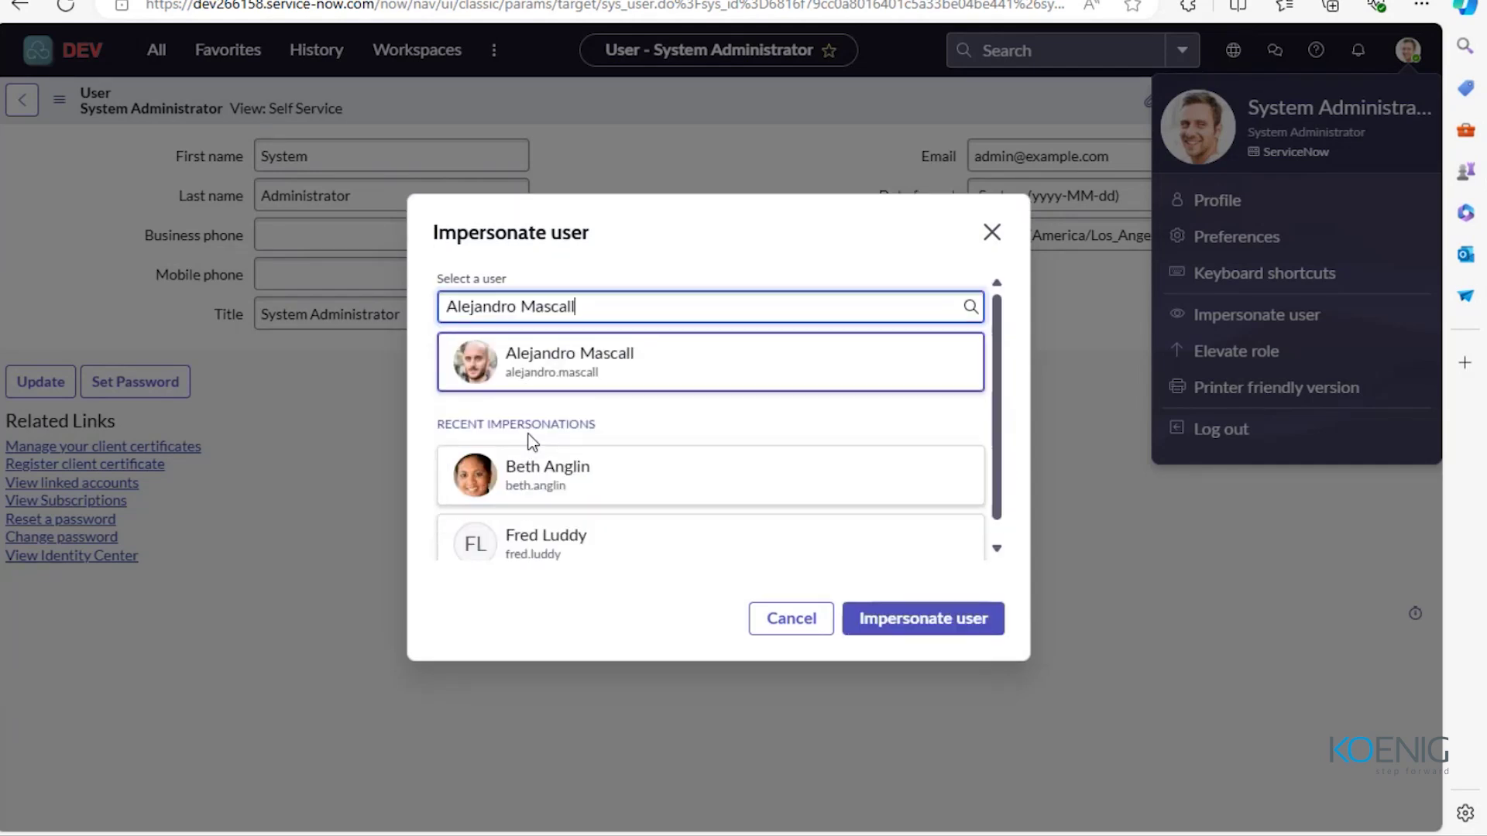
pyautogui.click(923, 624)
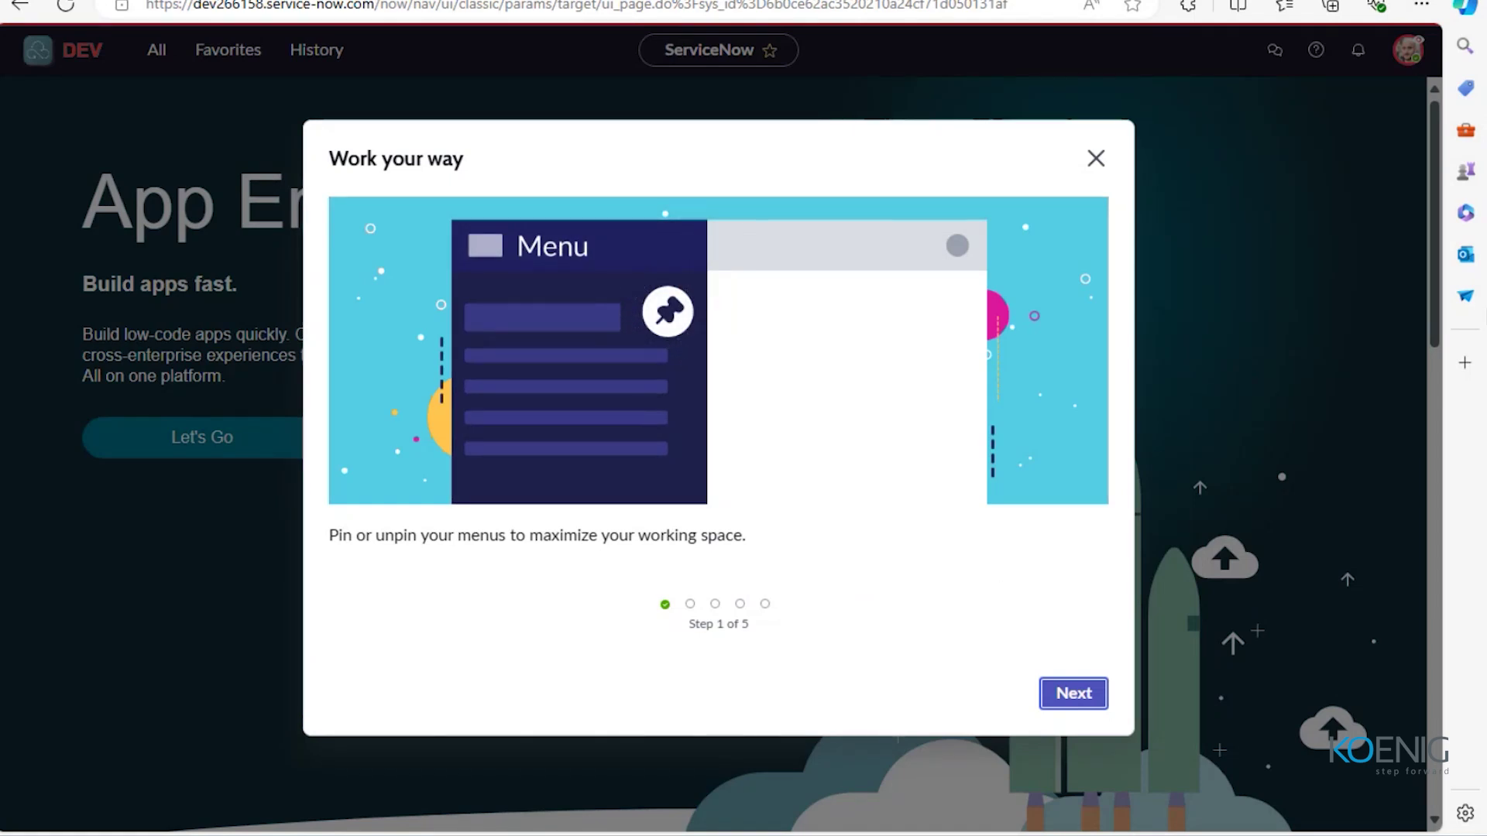
pyautogui.click(1095, 160)
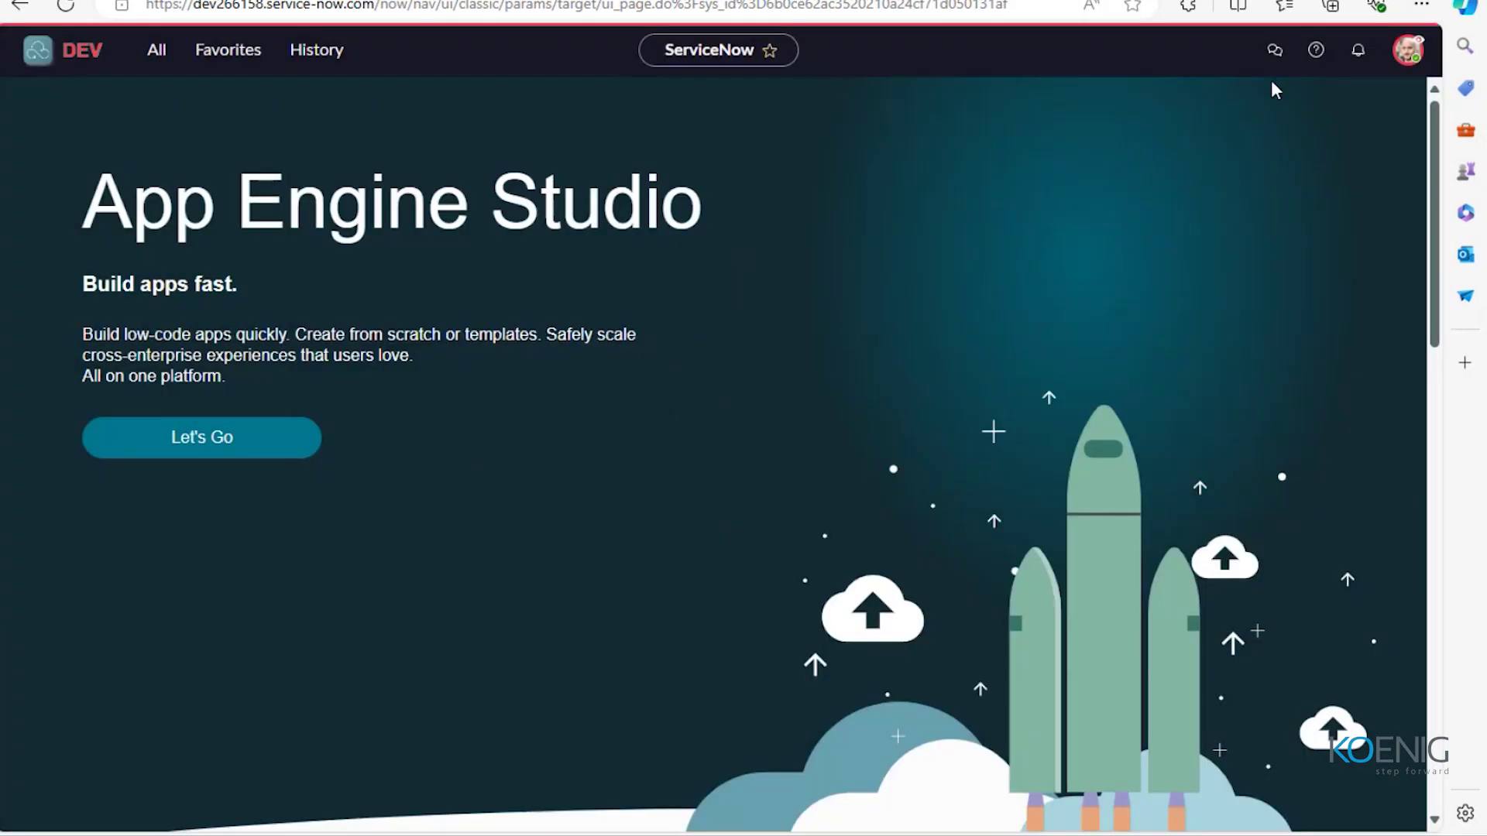
# End the impersonation and return to the system administrator account.
pyautogui.click(1412, 52)
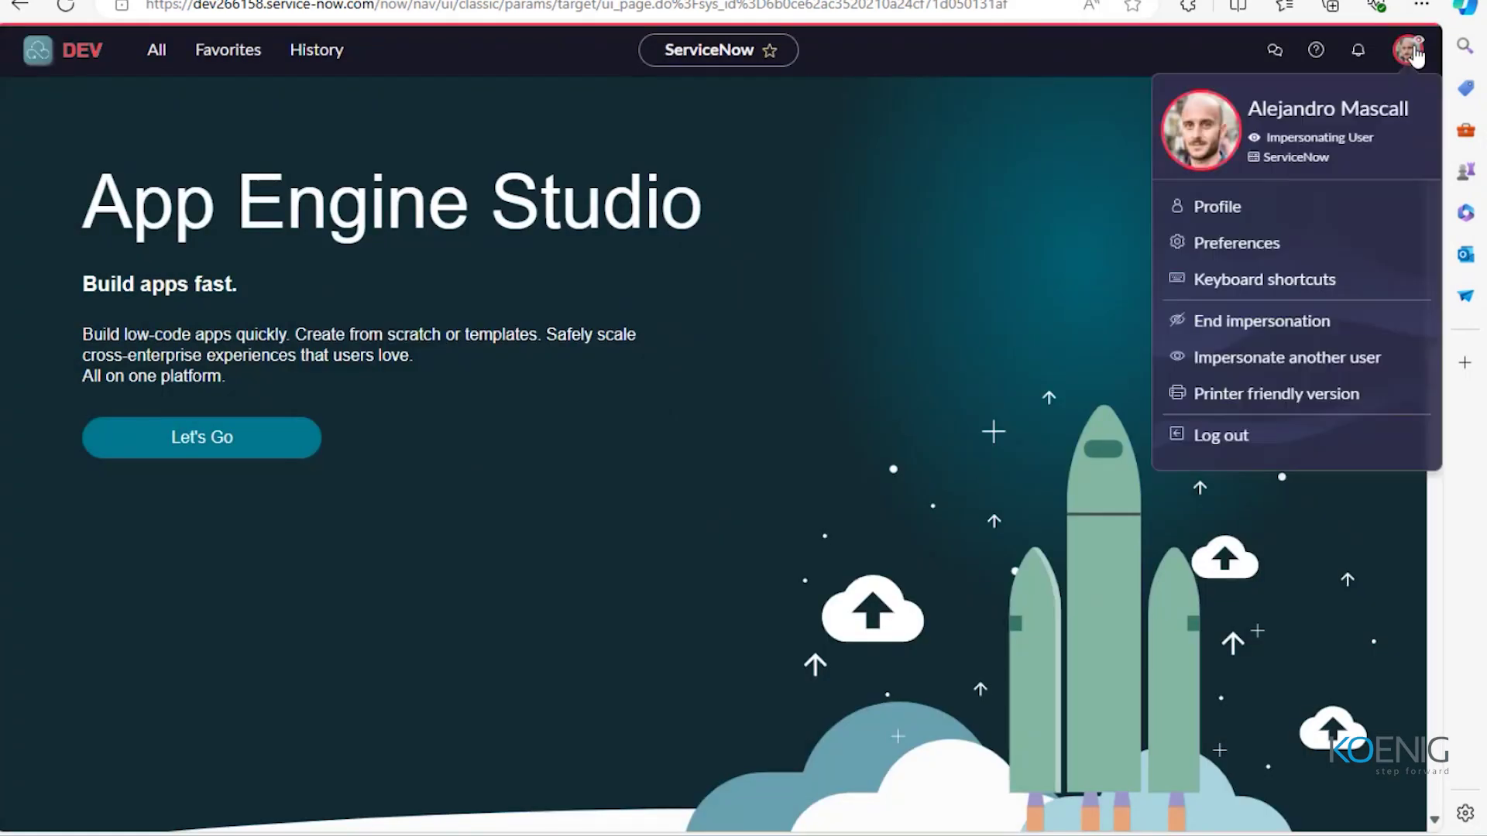
pyautogui.click(1295, 329)
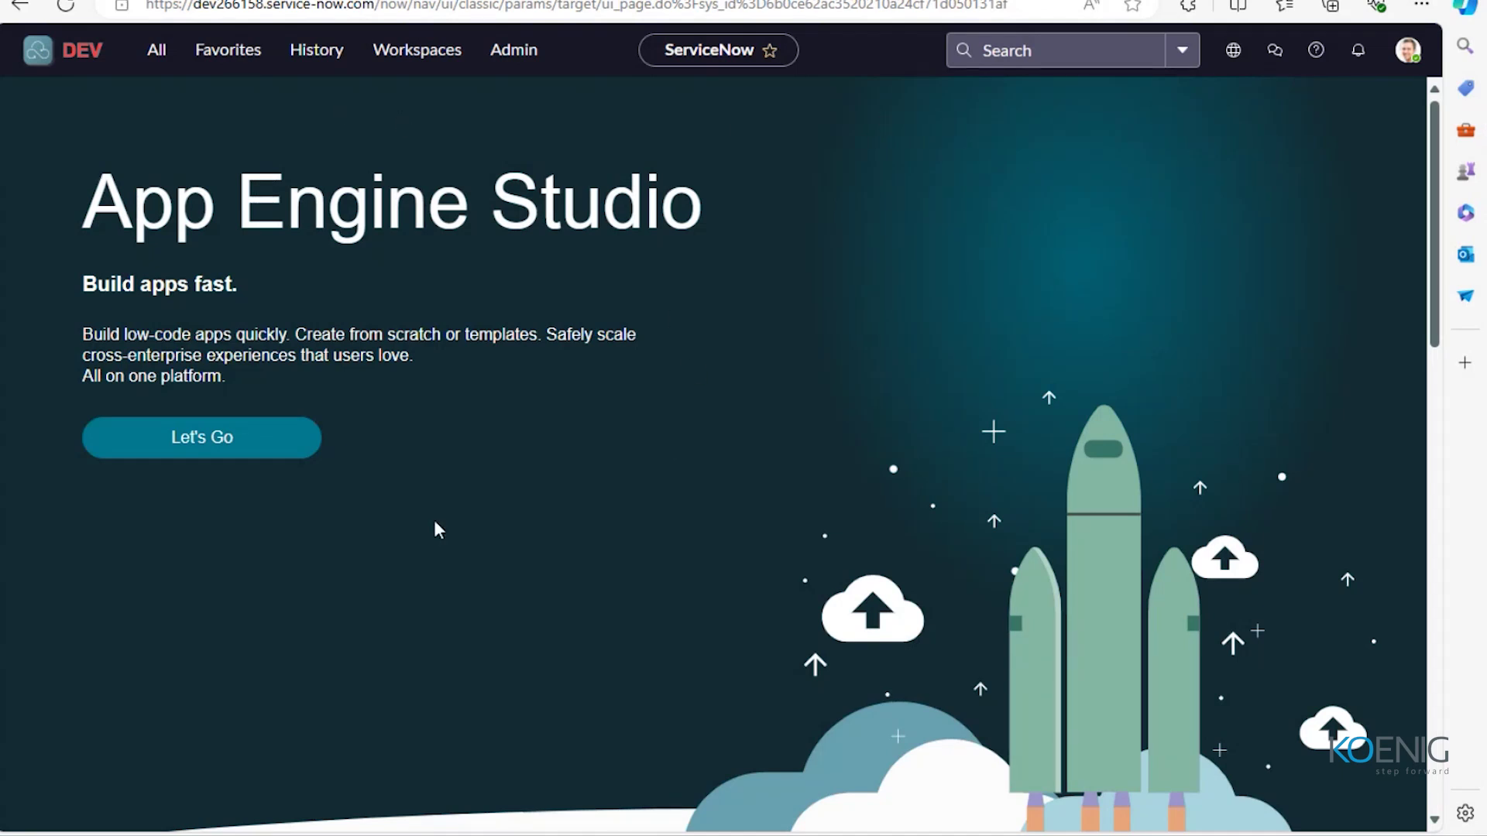
# Examine the home page and the unfiltered list of all applications and modules.
pyautogui.scroll(-8, 557, 445)
pyautogui.scroll(8, 558, 444)
pyautogui.click(156, 49)
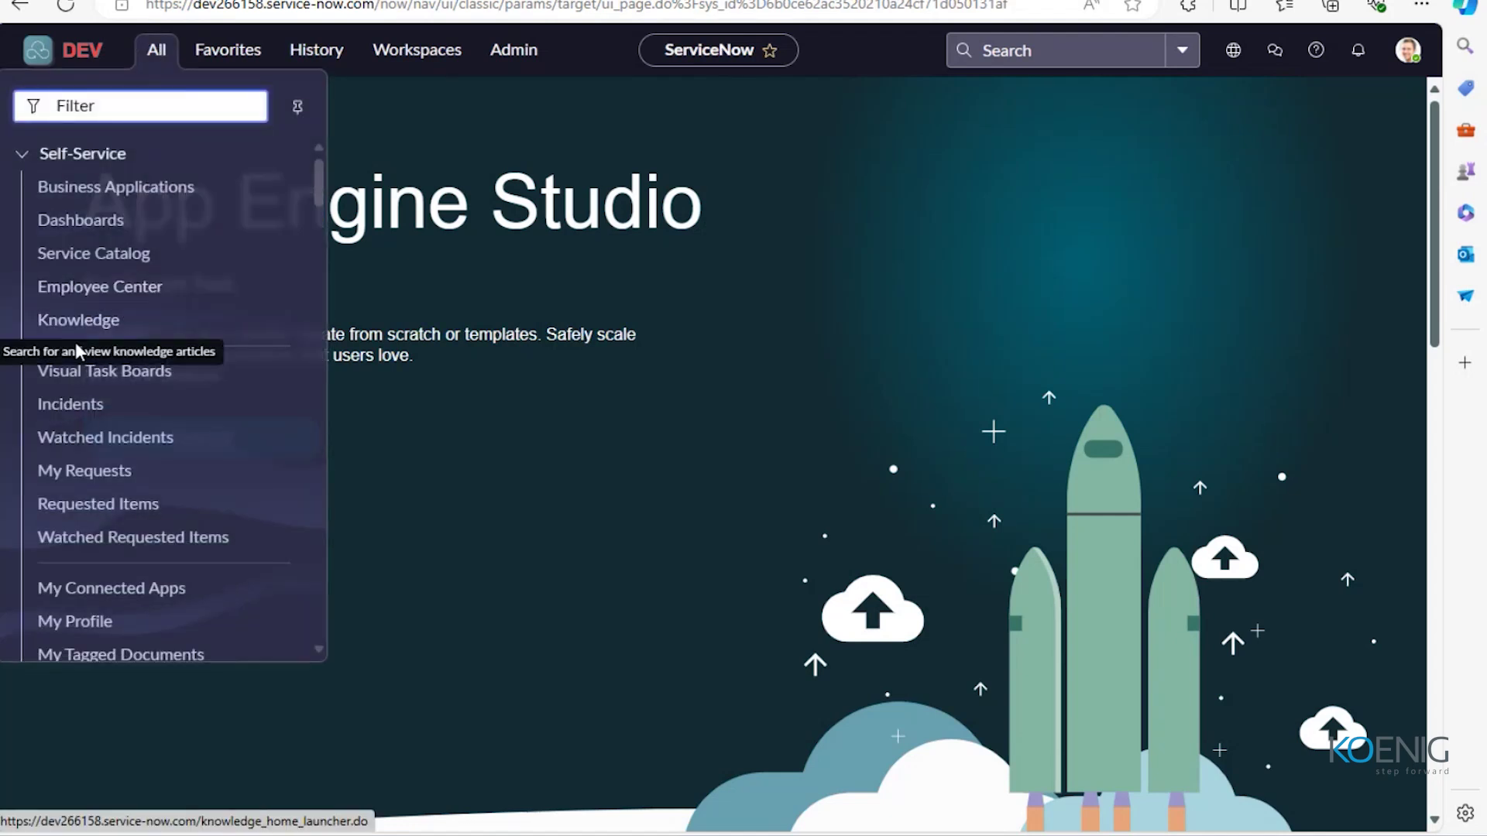
pyautogui.scroll(-5, 158, 504)
pyautogui.scroll(5, 156, 504)
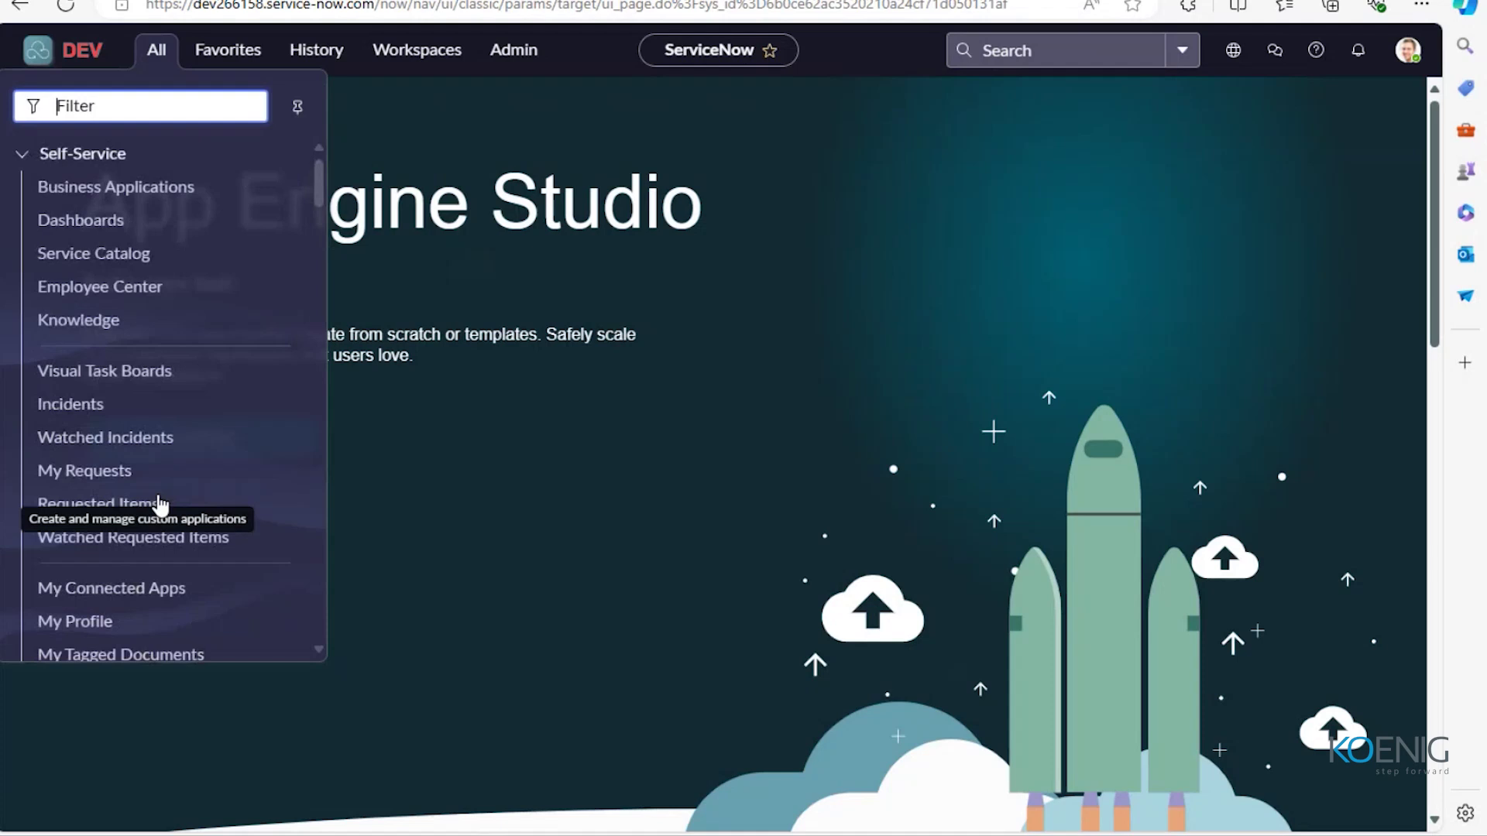
pyautogui.click(444, 581)
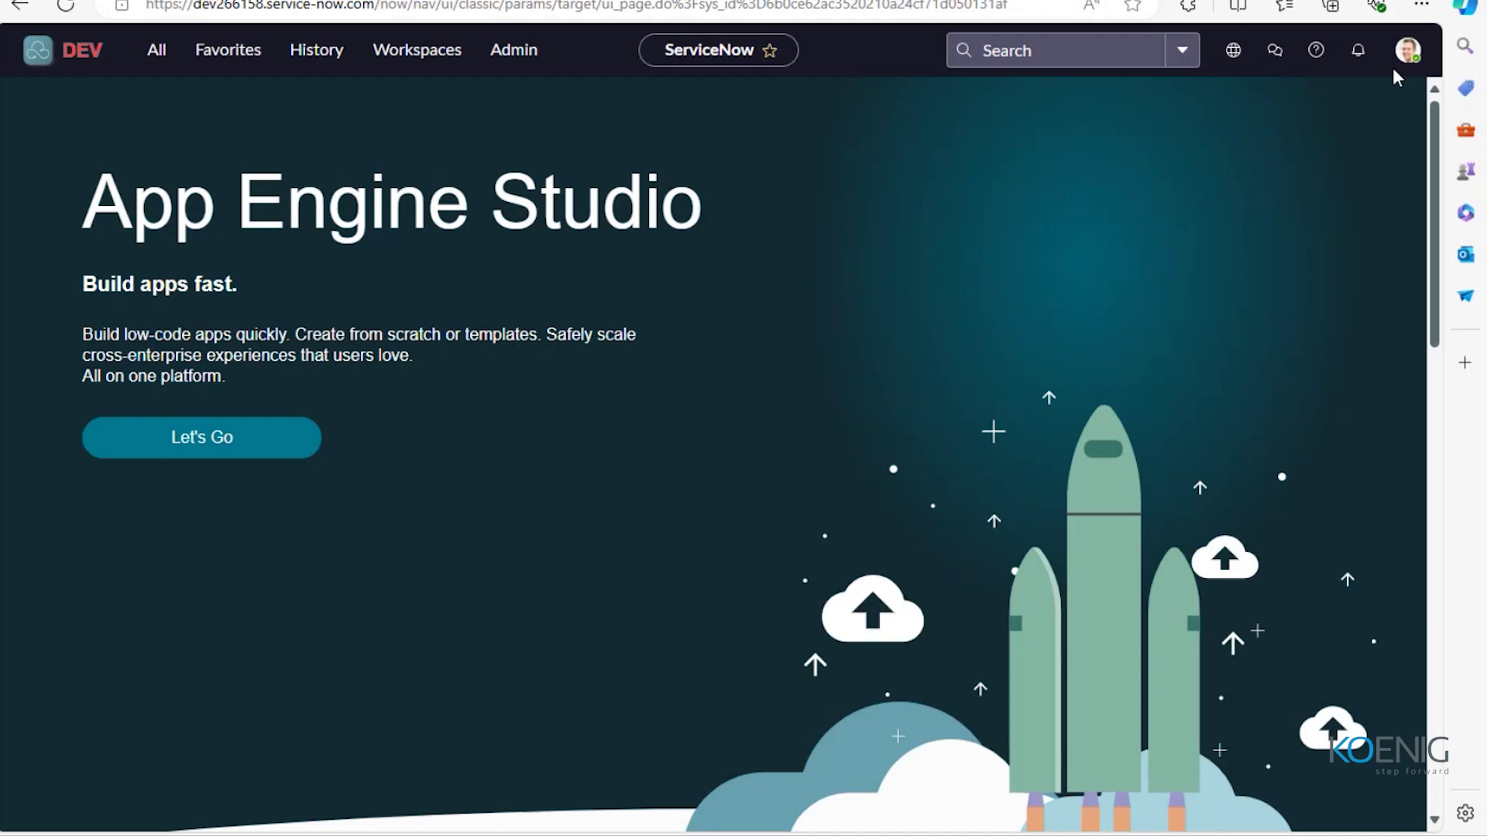
# Show the account options available to the system administrator.
pyautogui.click(1415, 54)
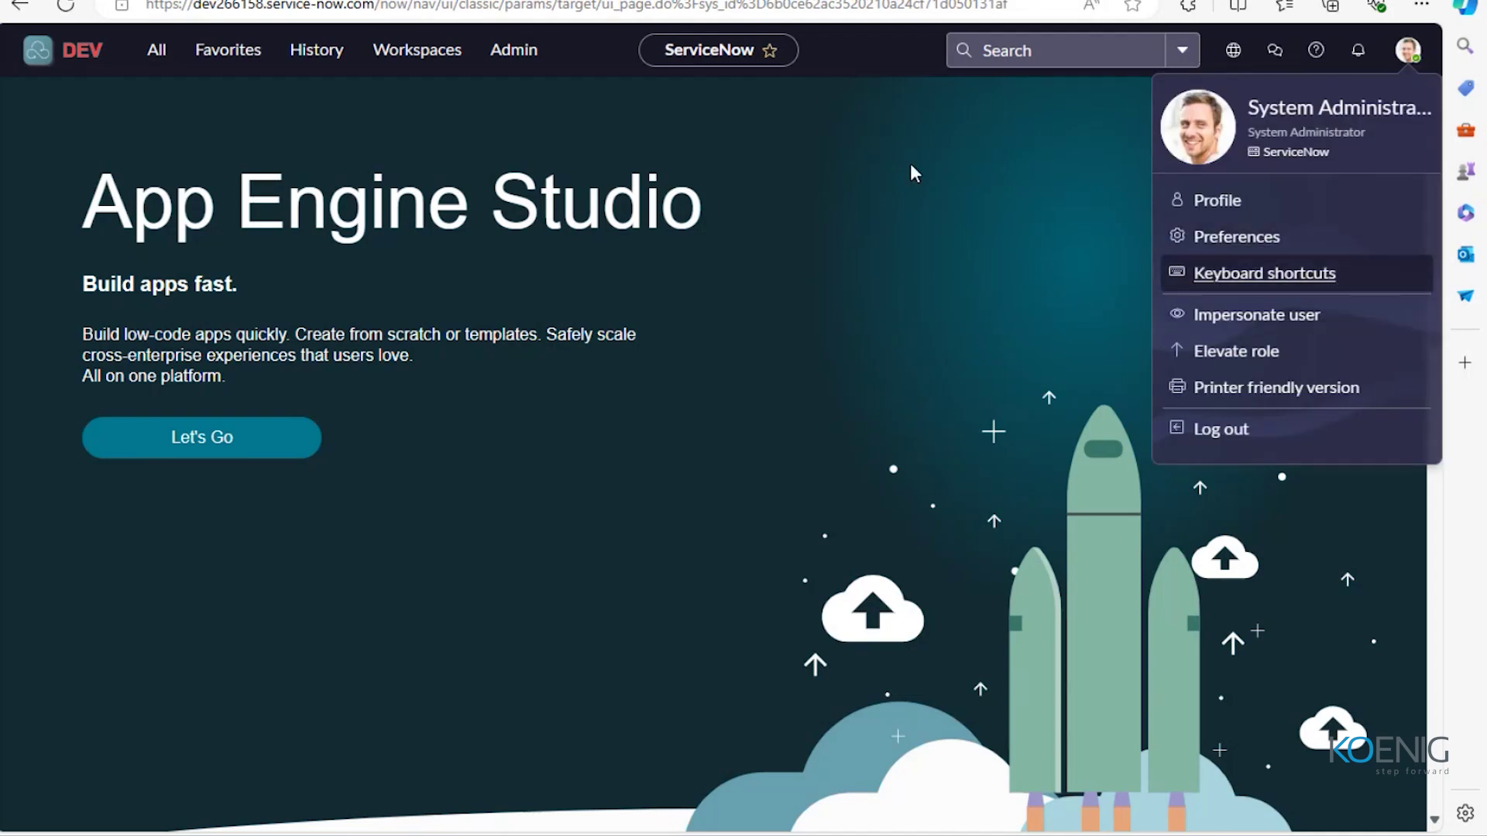
# Impersonate the second user listed under the recent impersonations.
pyautogui.click(1222, 318)
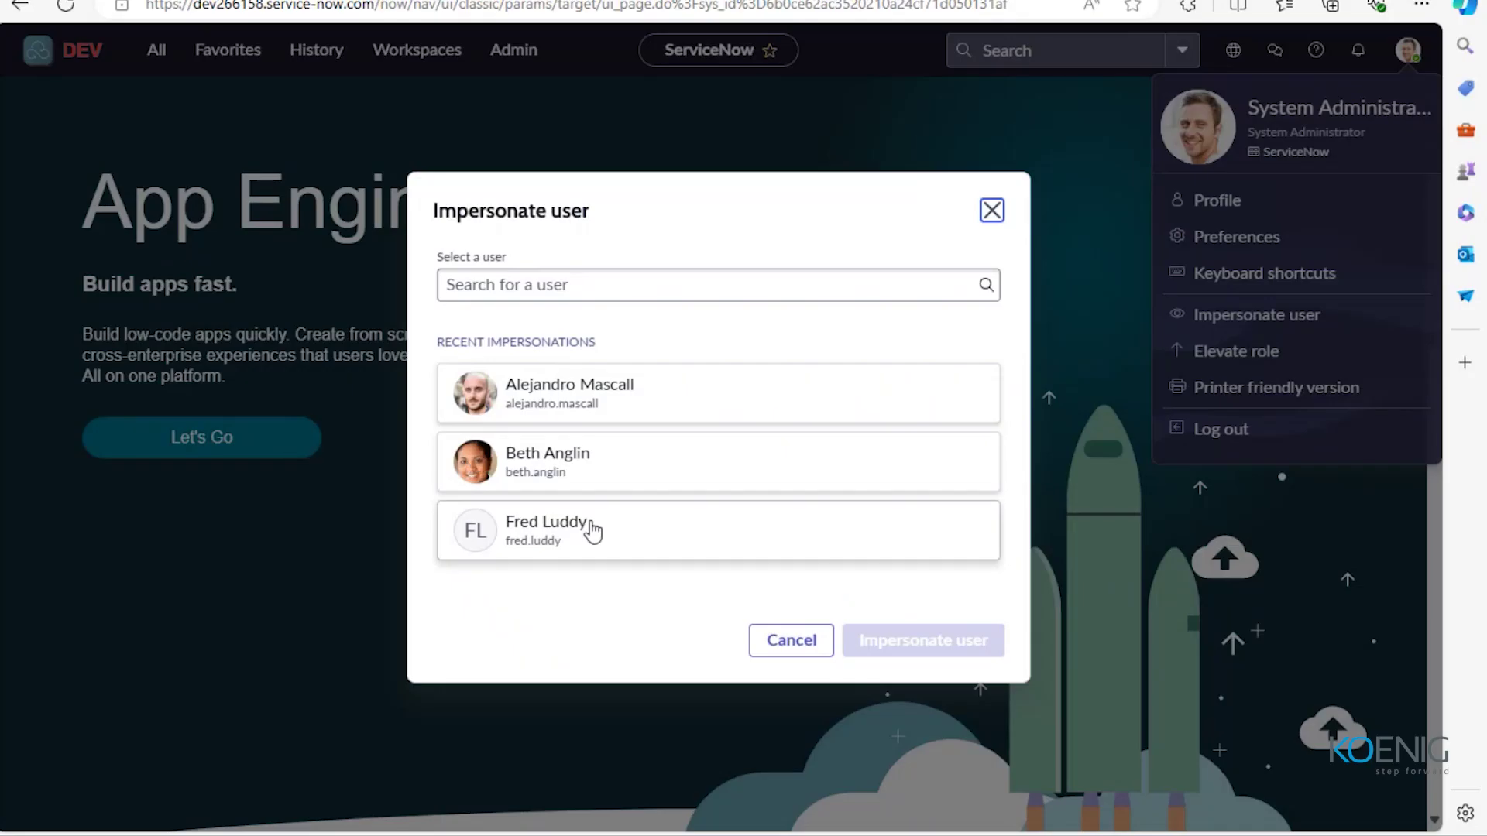
pyautogui.click(553, 476)
pyautogui.click(875, 649)
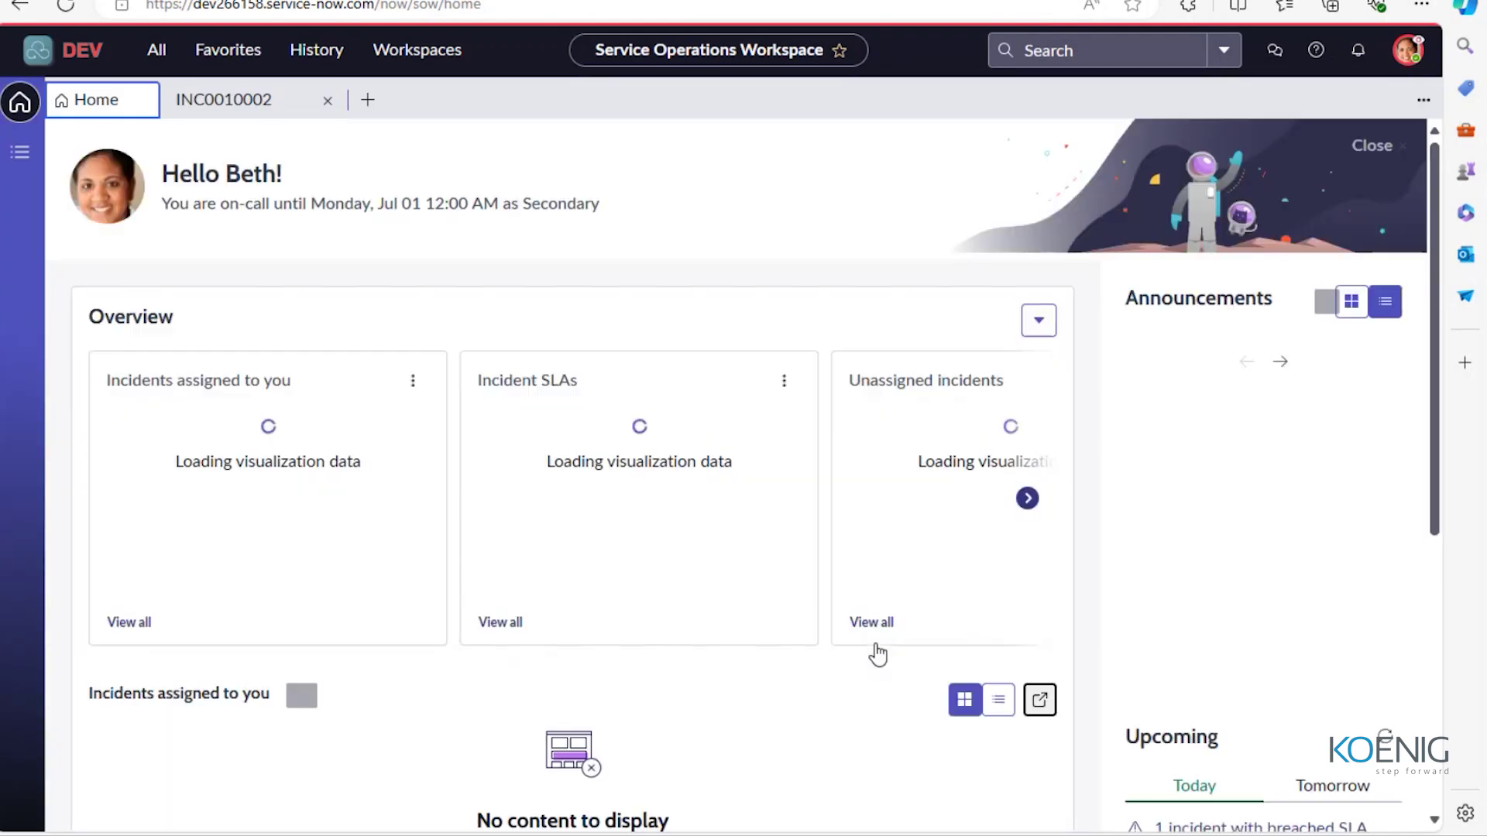
# Filter the navigator for "inci" and start a new record in the Incident application.
pyautogui.click(158, 53)
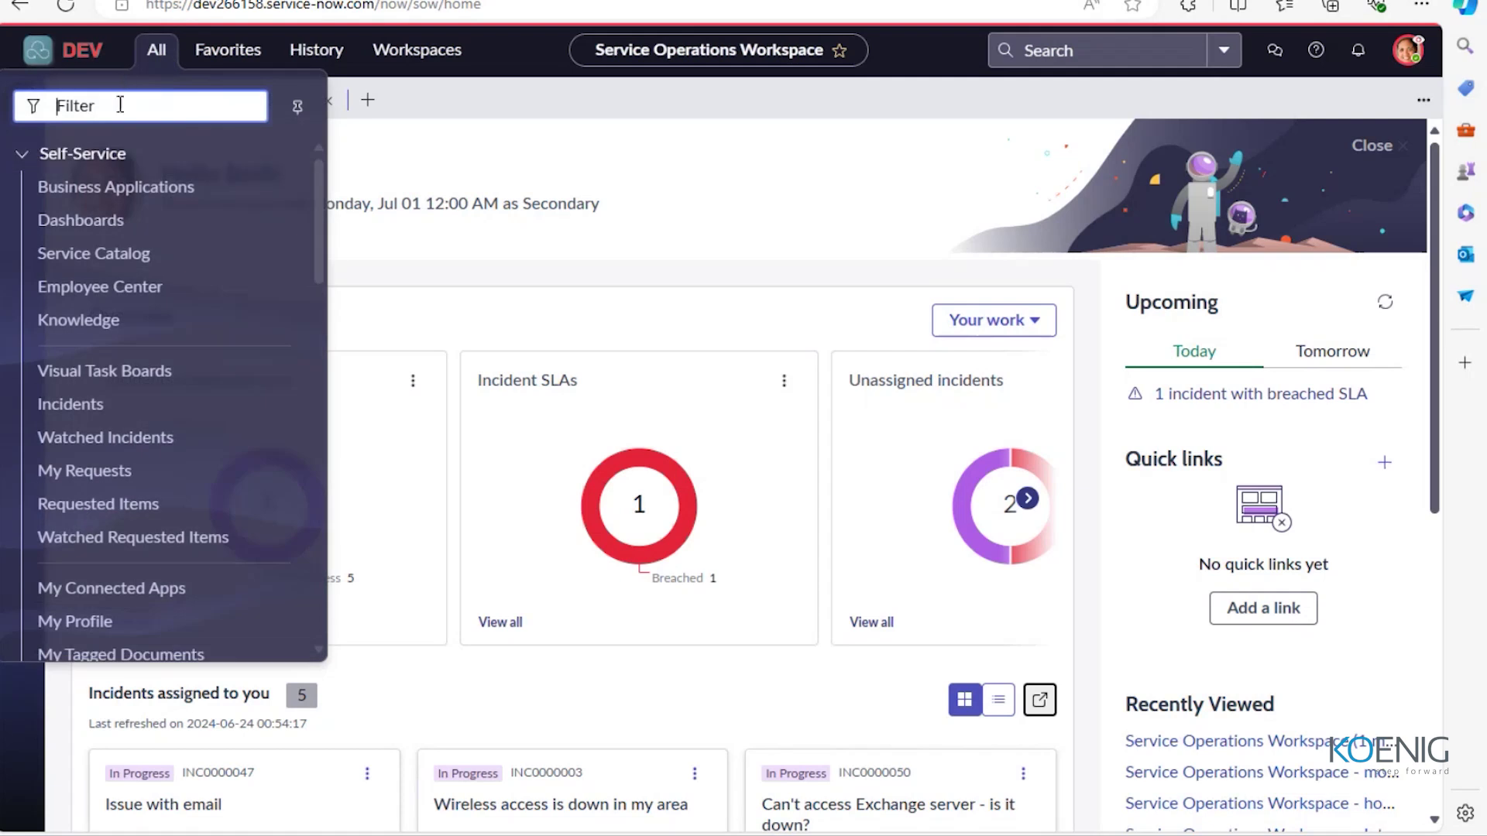
pyautogui.write('inci')
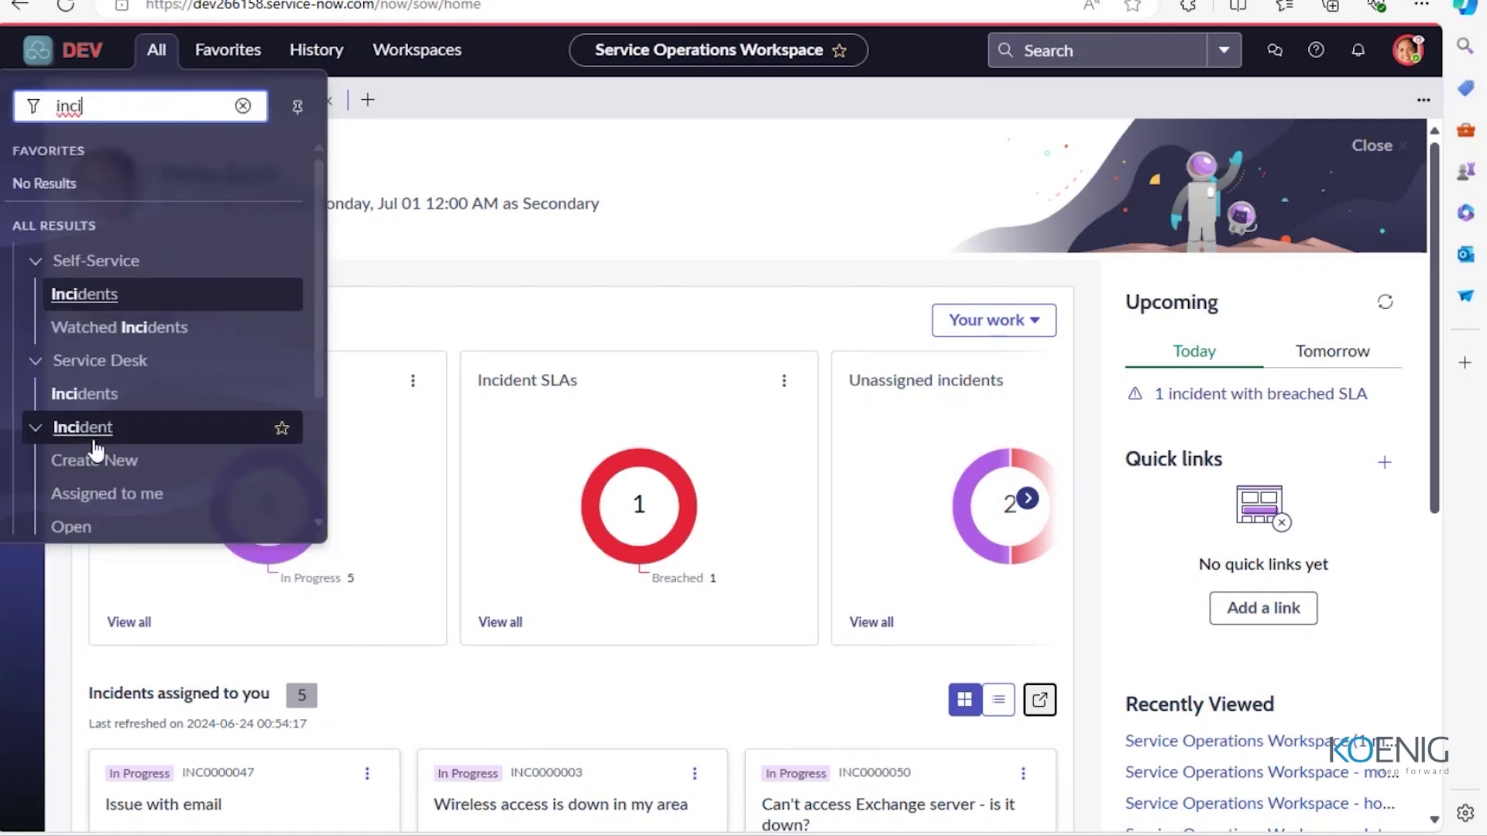
pyautogui.click(95, 463)
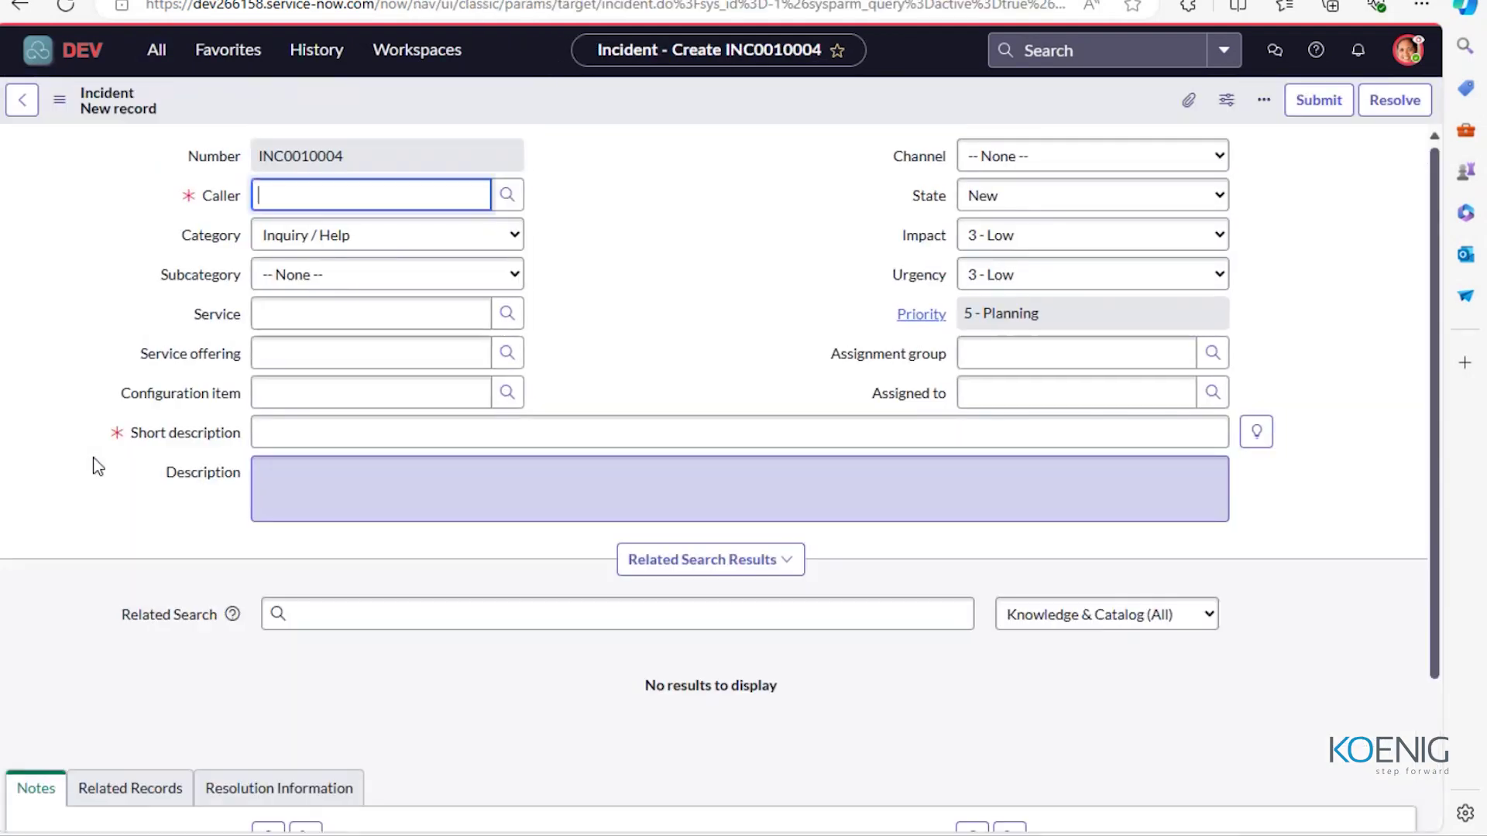
# Fill in the incident's caller by entering the first name and picking the matching user.
pyautogui.scroll(-1, 421, 388)
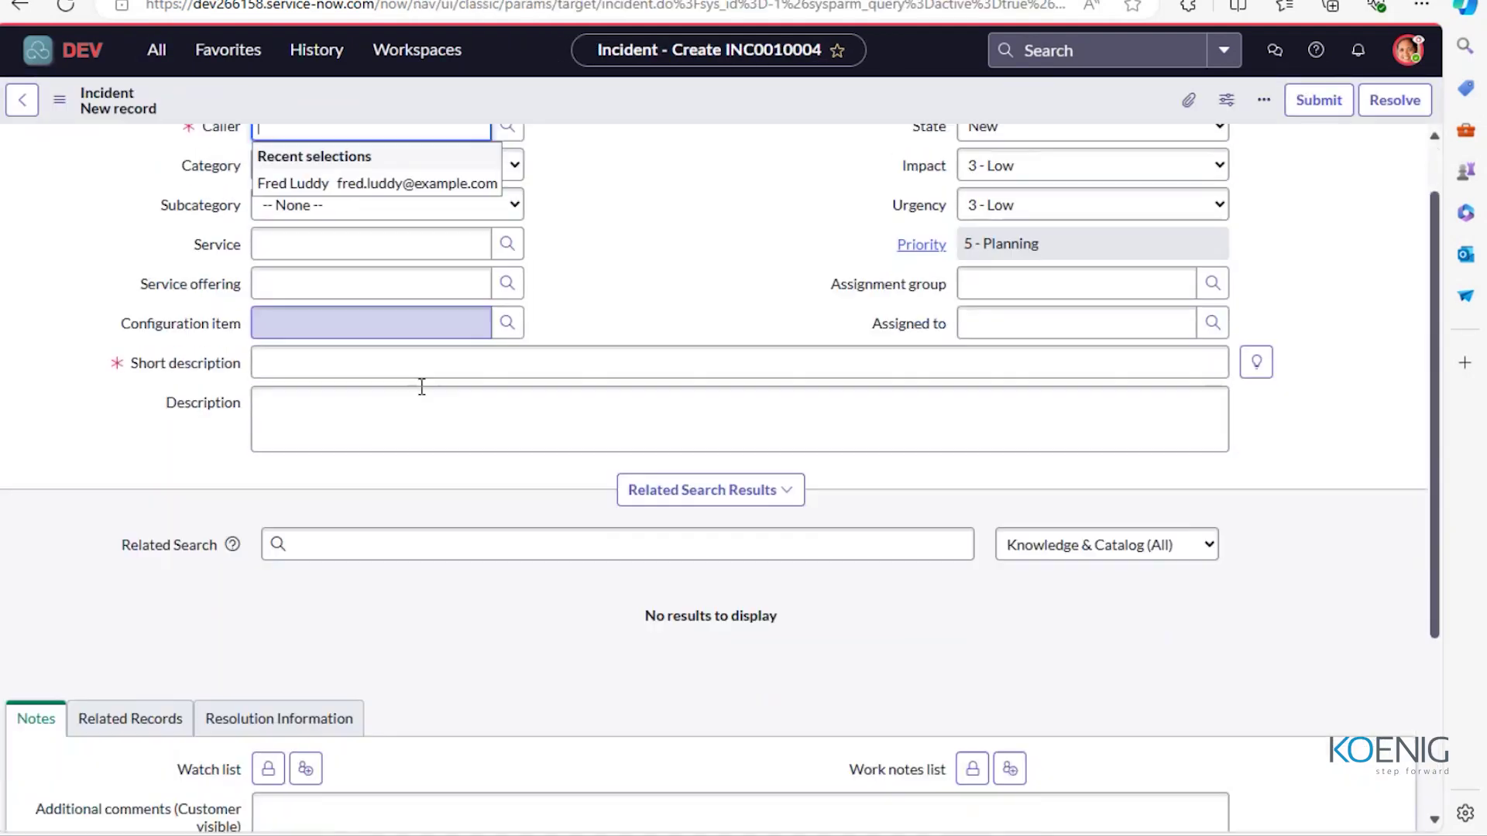
pyautogui.scroll(1, 421, 387)
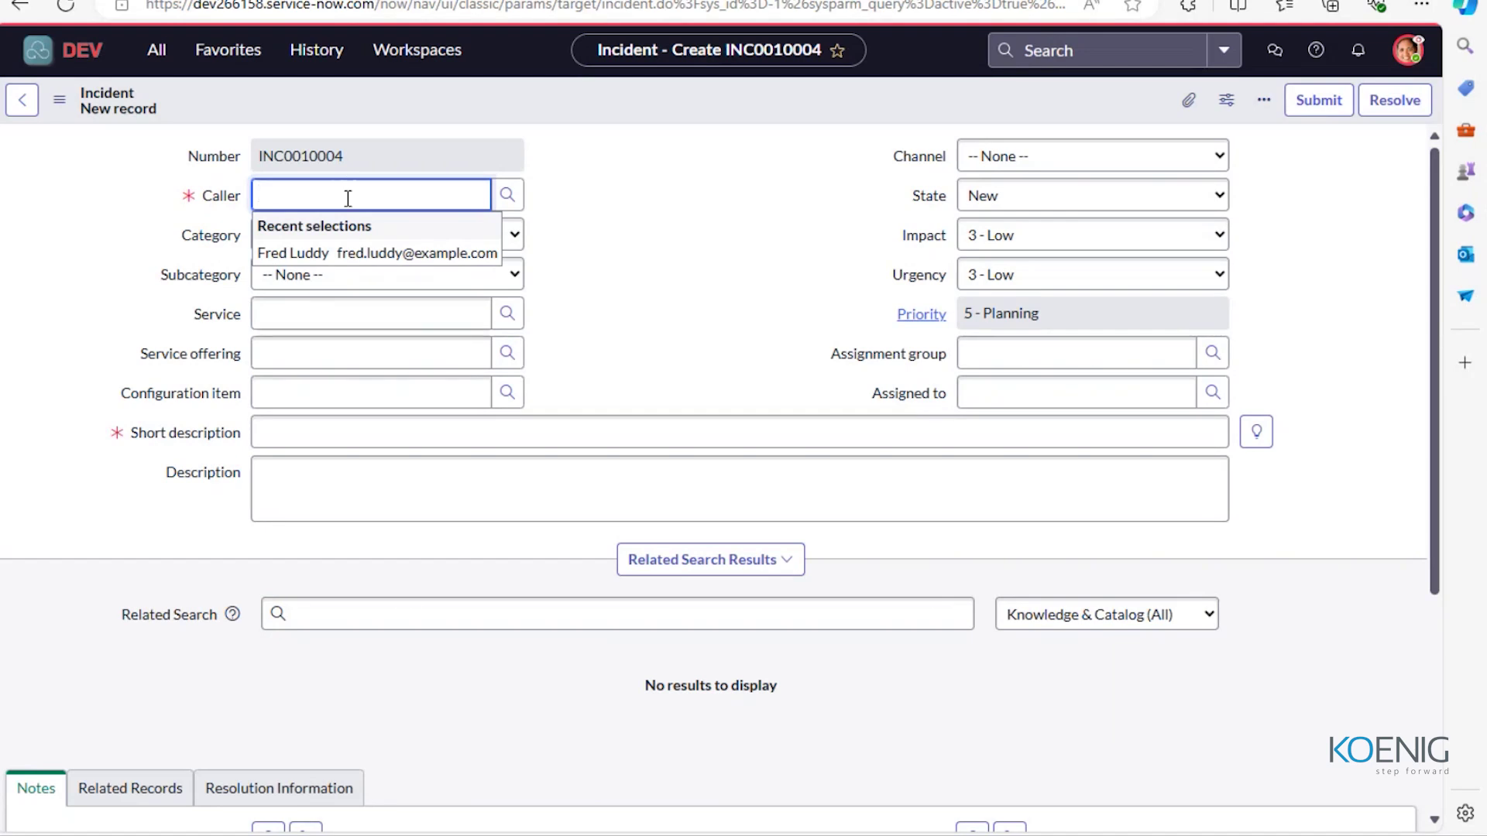
pyautogui.write('fred')
pyautogui.click(341, 253)
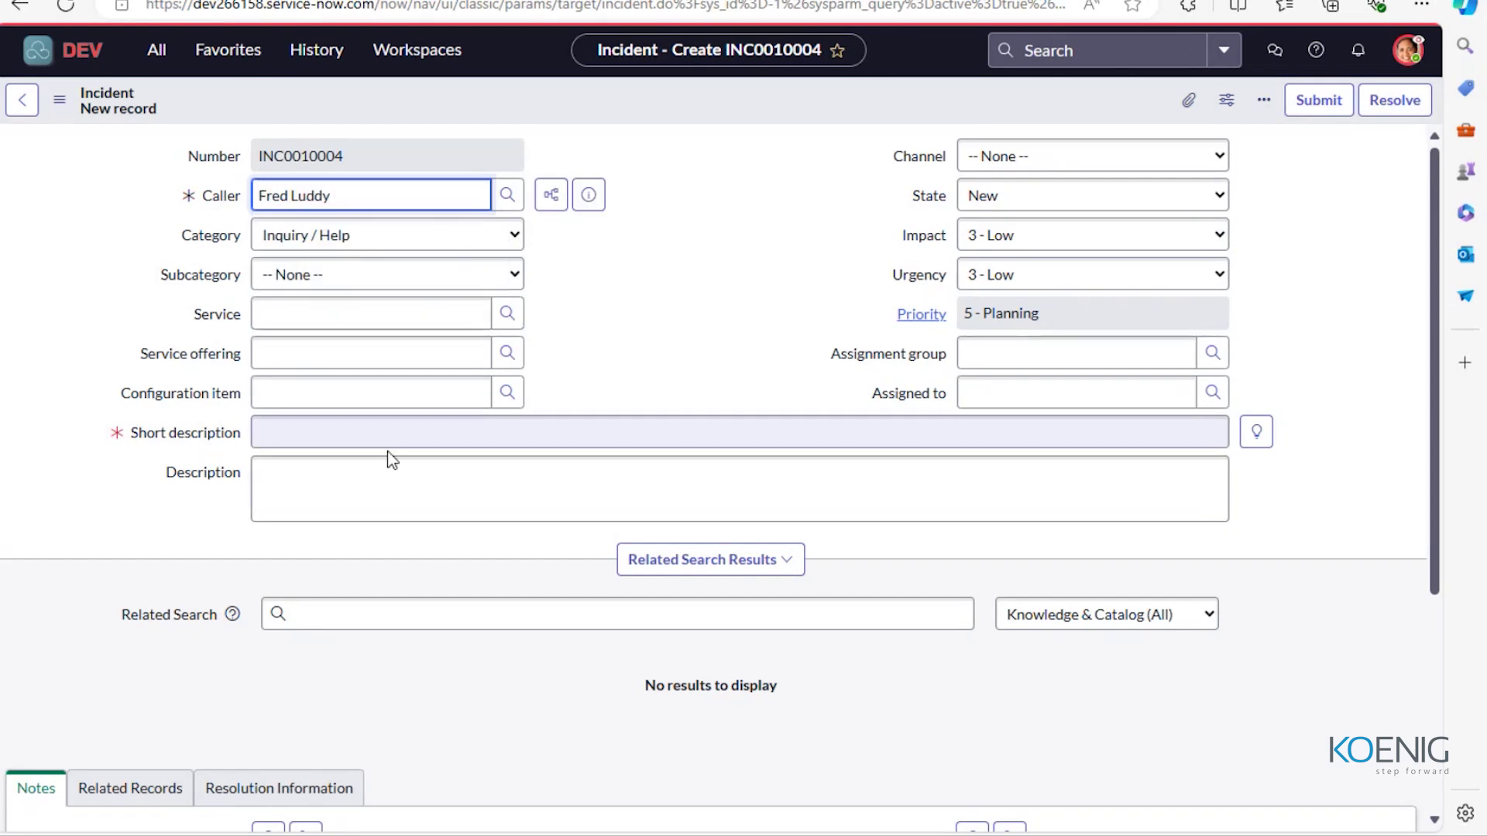
# Enter the short description "monle app crashes when accessing the scedule feature.".
pyautogui.click(356, 431)
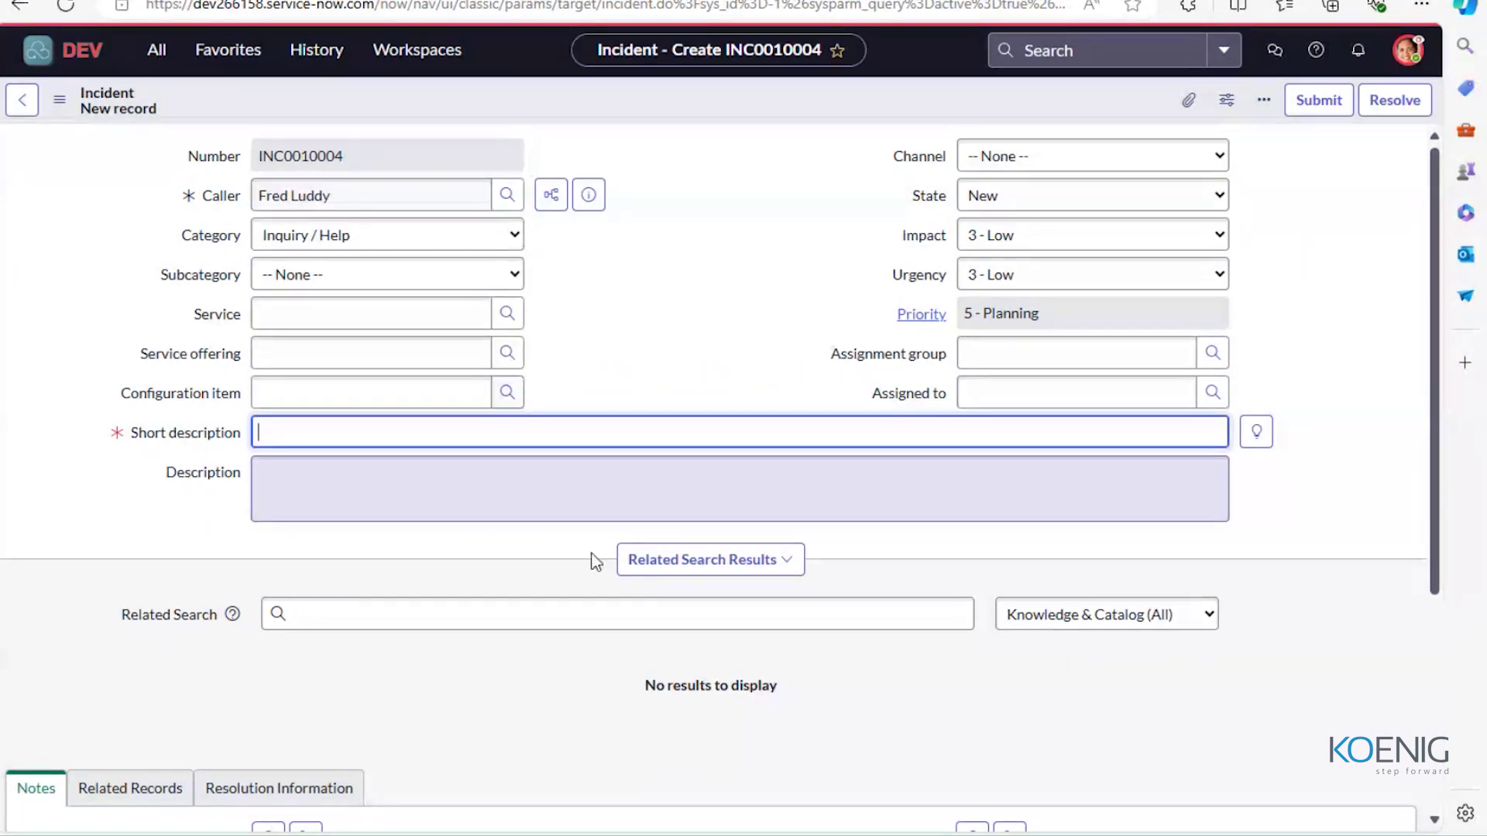
pyautogui.write('M')
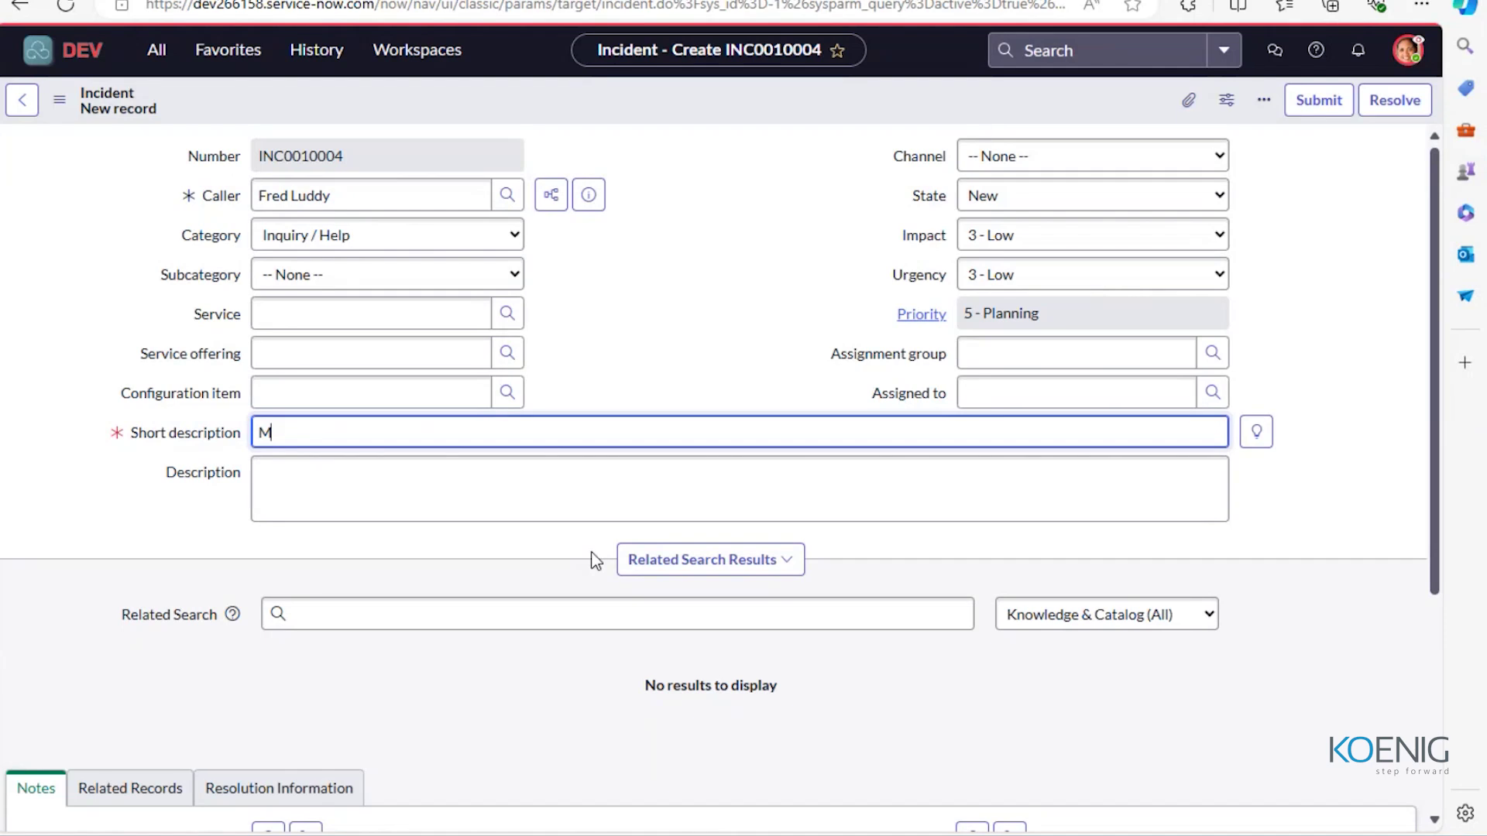
pyautogui.write('eb')
pyautogui.press('BackSpace')
pyautogui.press('BackSpace')
pyautogui.press('BackSpace')
pyautogui.write('monle app crashe')
pyautogui.press('BackSpace')
pyautogui.press('BackSpace')
pyautogui.press('BackSpace')
pyautogui.write('shes')
pyautogui.click(750, 480)
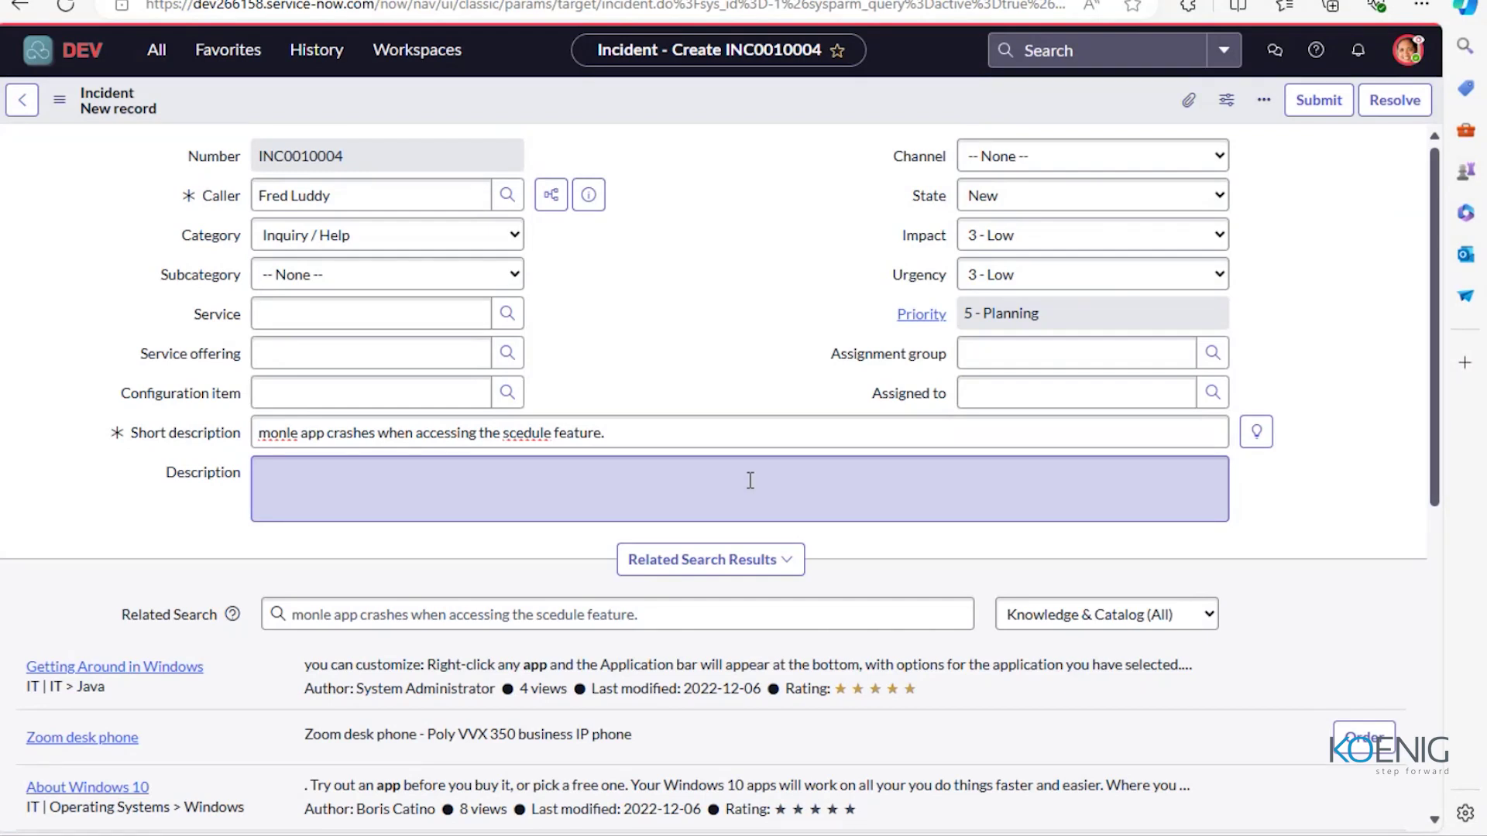
# Correct the misspelled words in the short description to "mobile" and "schedule".
pyautogui.click(318, 393)
pyautogui.scroll(-1, 319, 402)
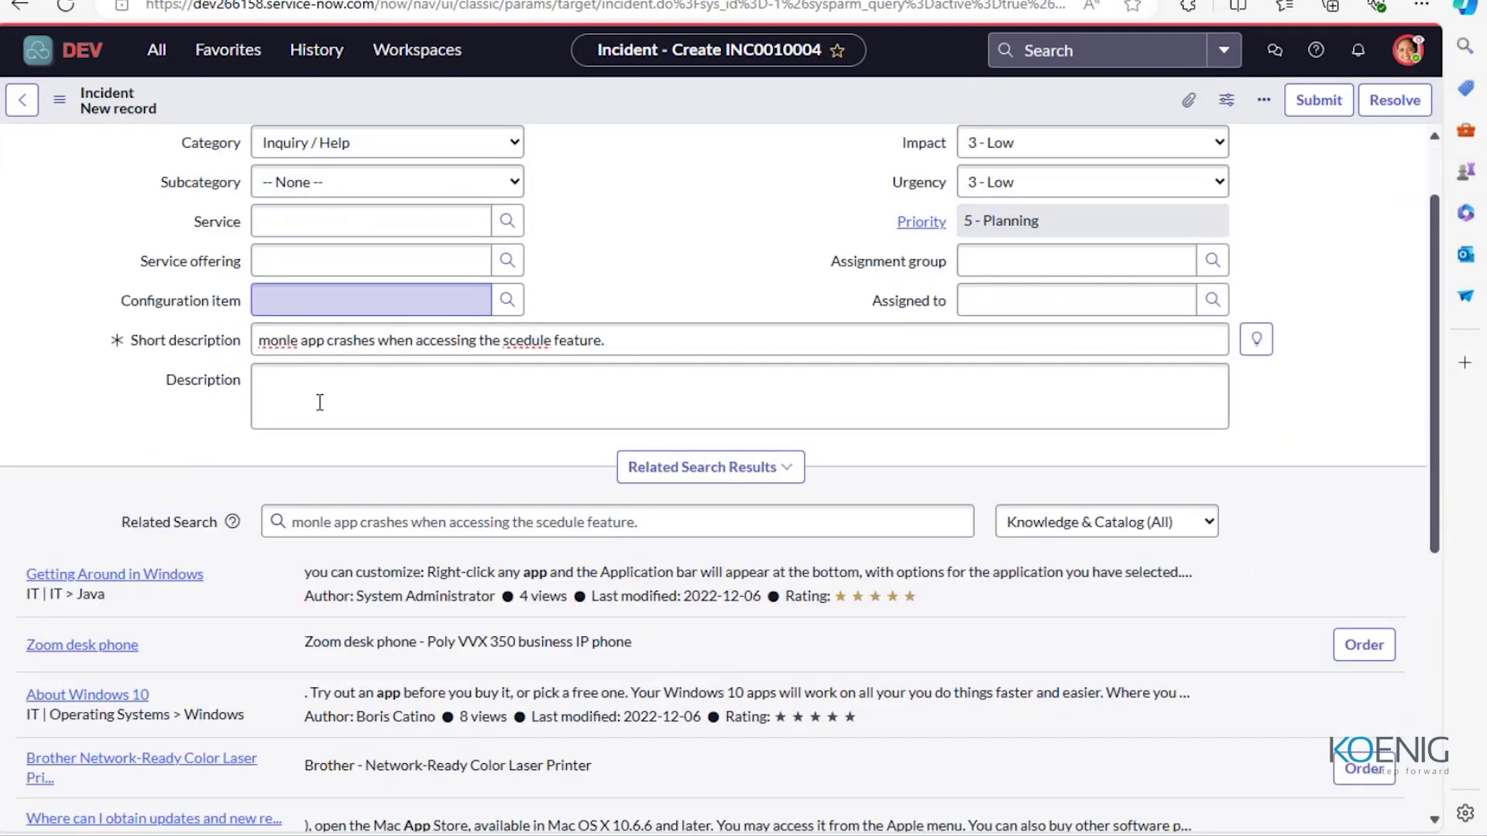
pyautogui.scroll(1, 320, 402)
pyautogui.click(110, 442)
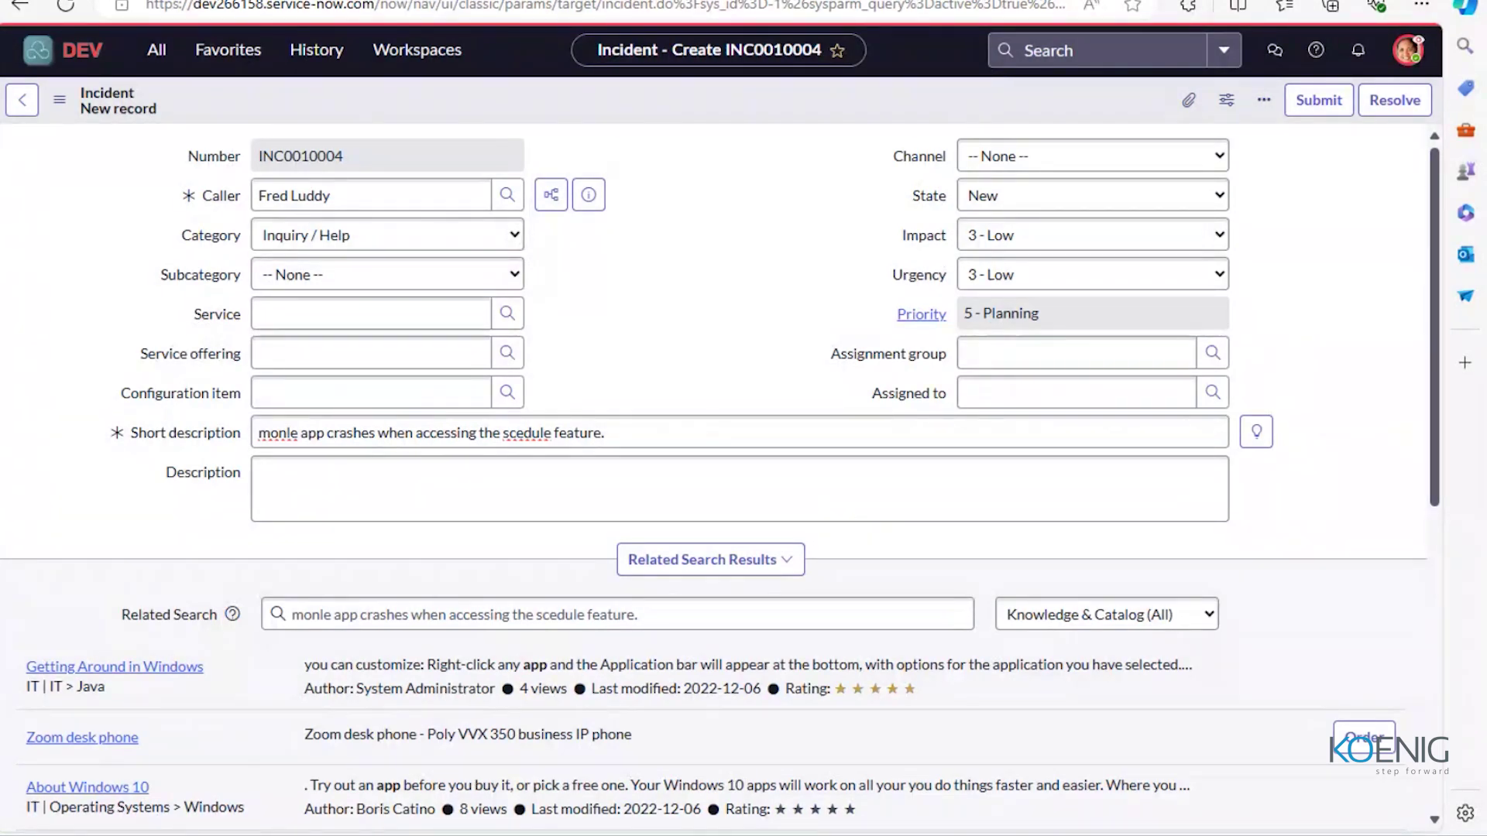
pyautogui.click(304, 433)
pyautogui.press('BackSpace')
pyautogui.press('BackSpace')
pyautogui.press('BackSpace')
pyautogui.press('BackSpace')
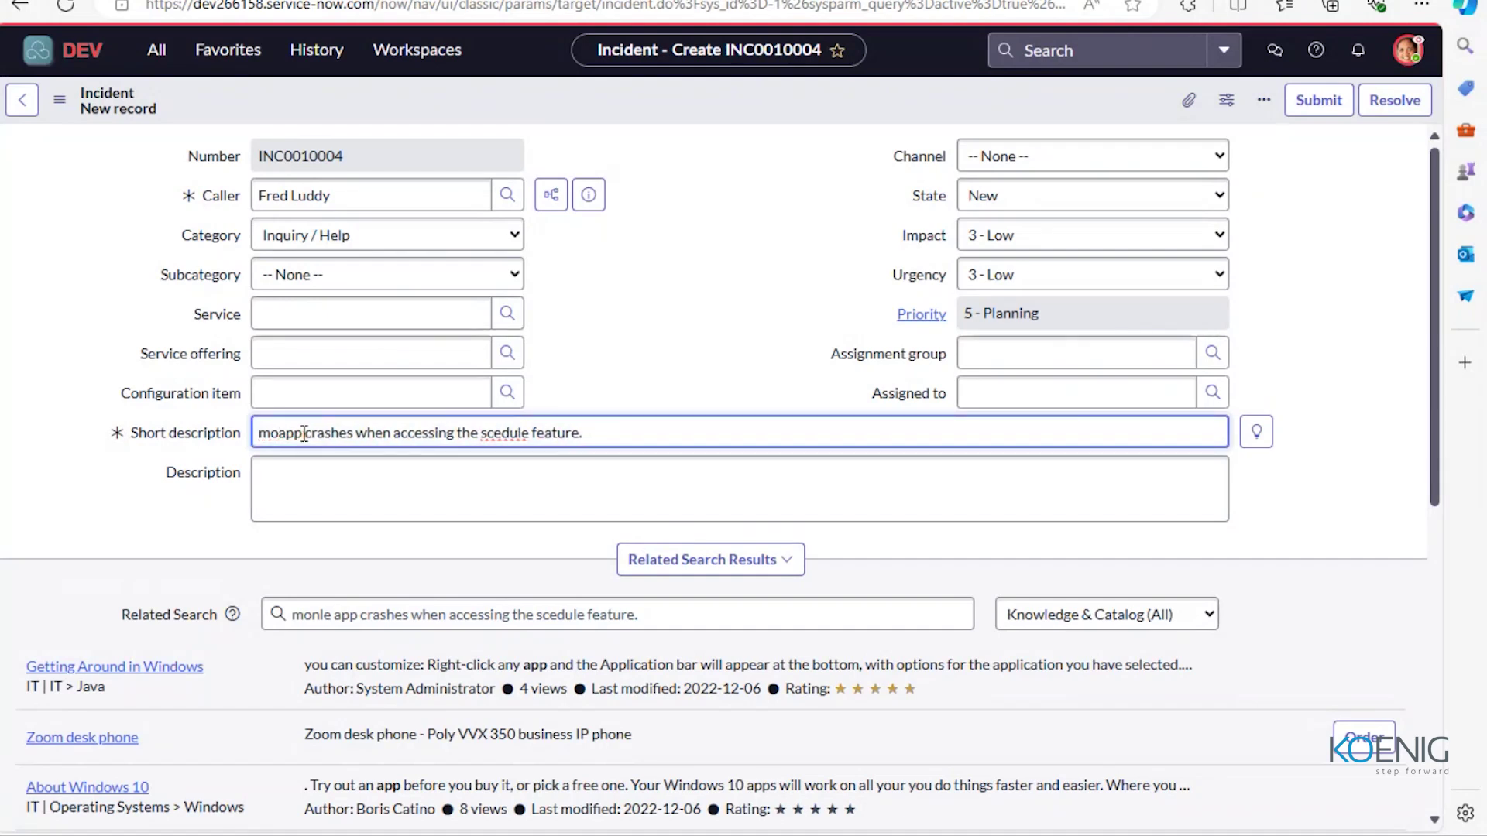
pyautogui.write('bile')
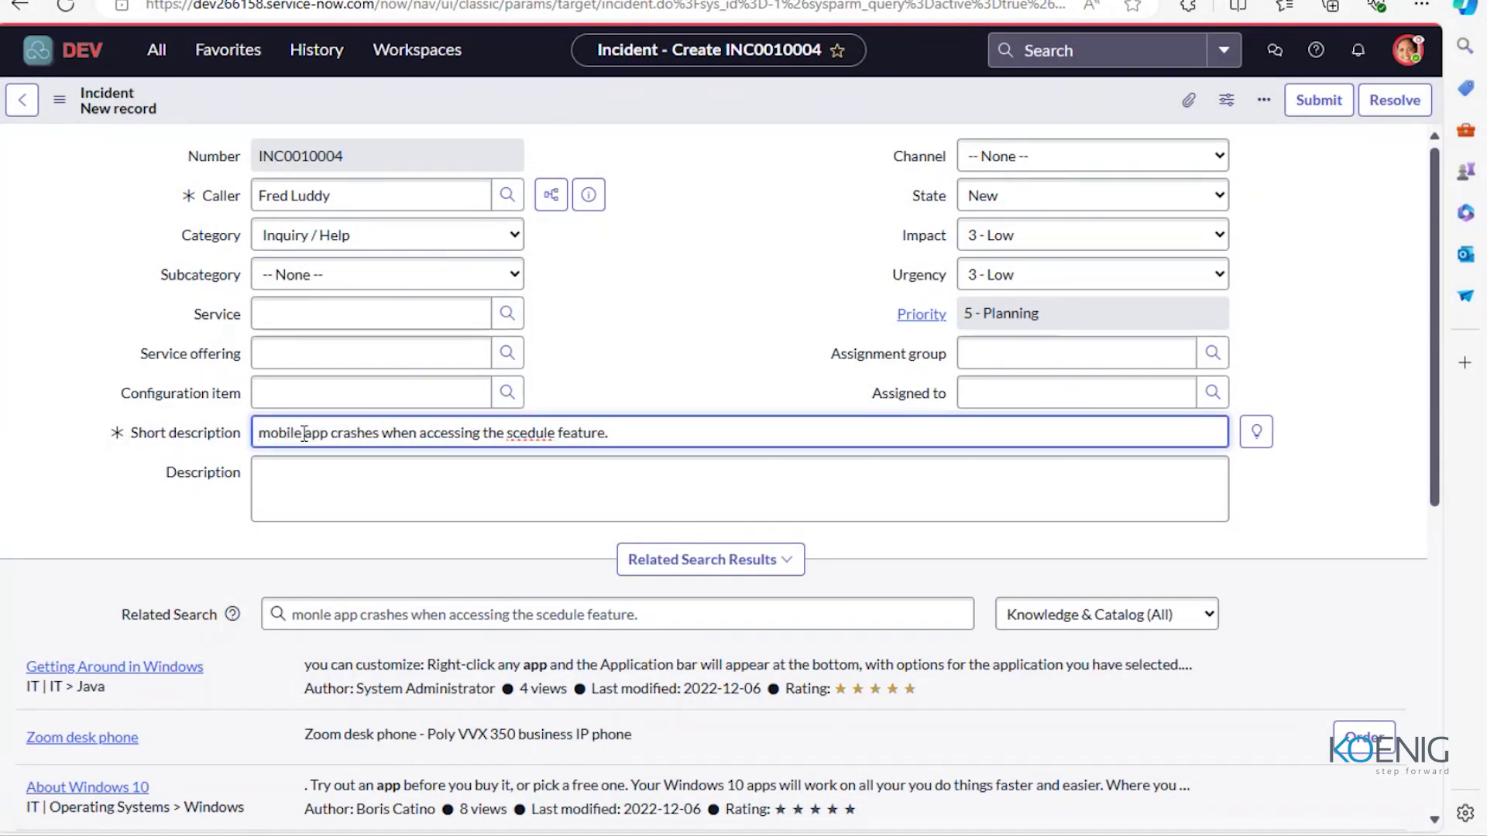
pyautogui.click(537, 435)
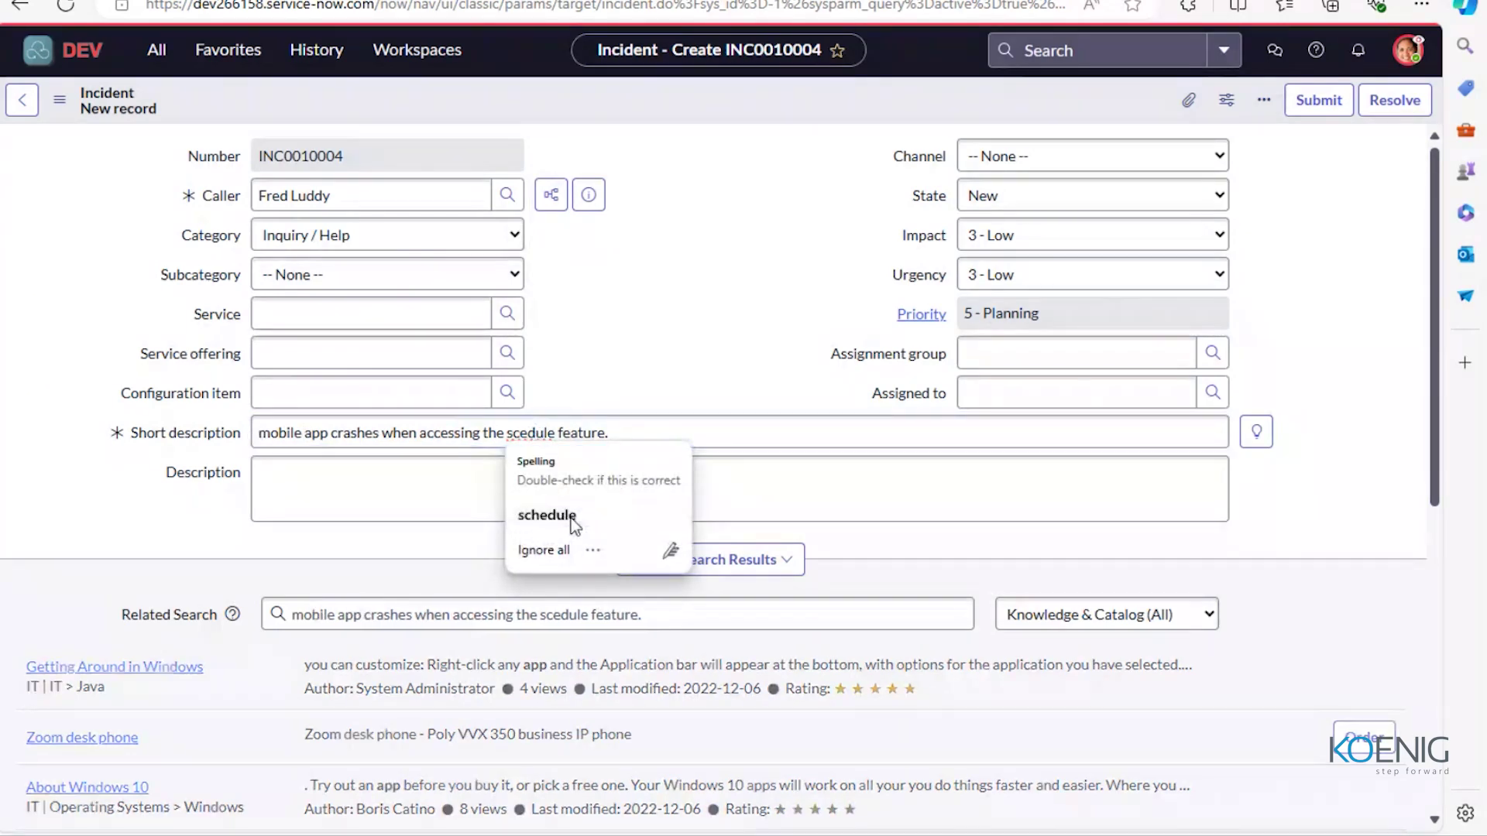
pyautogui.click(570, 518)
# Set the incident's channel to Phone.
pyautogui.click(315, 197)
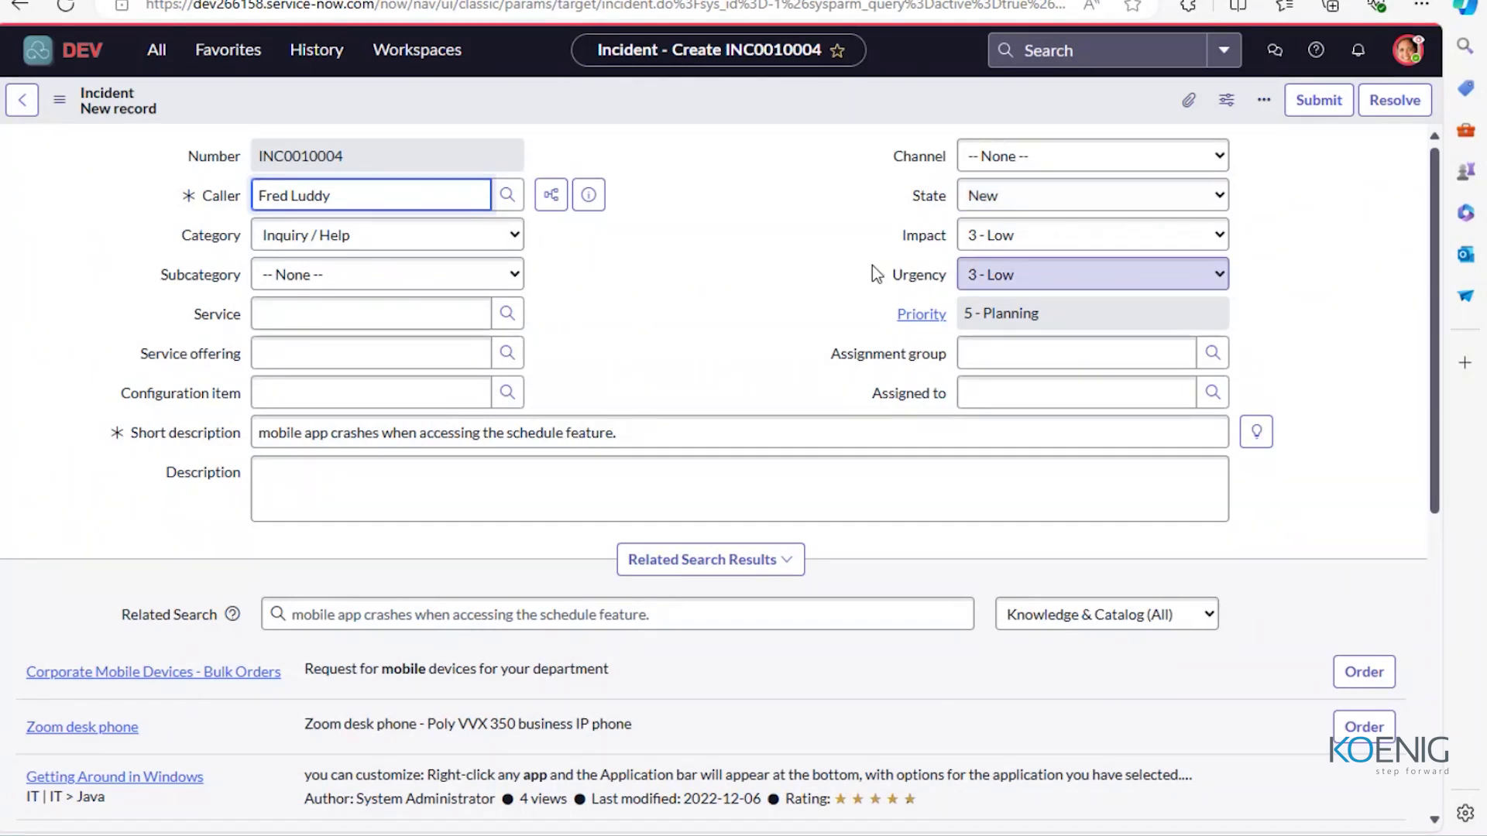
pyautogui.click(999, 156)
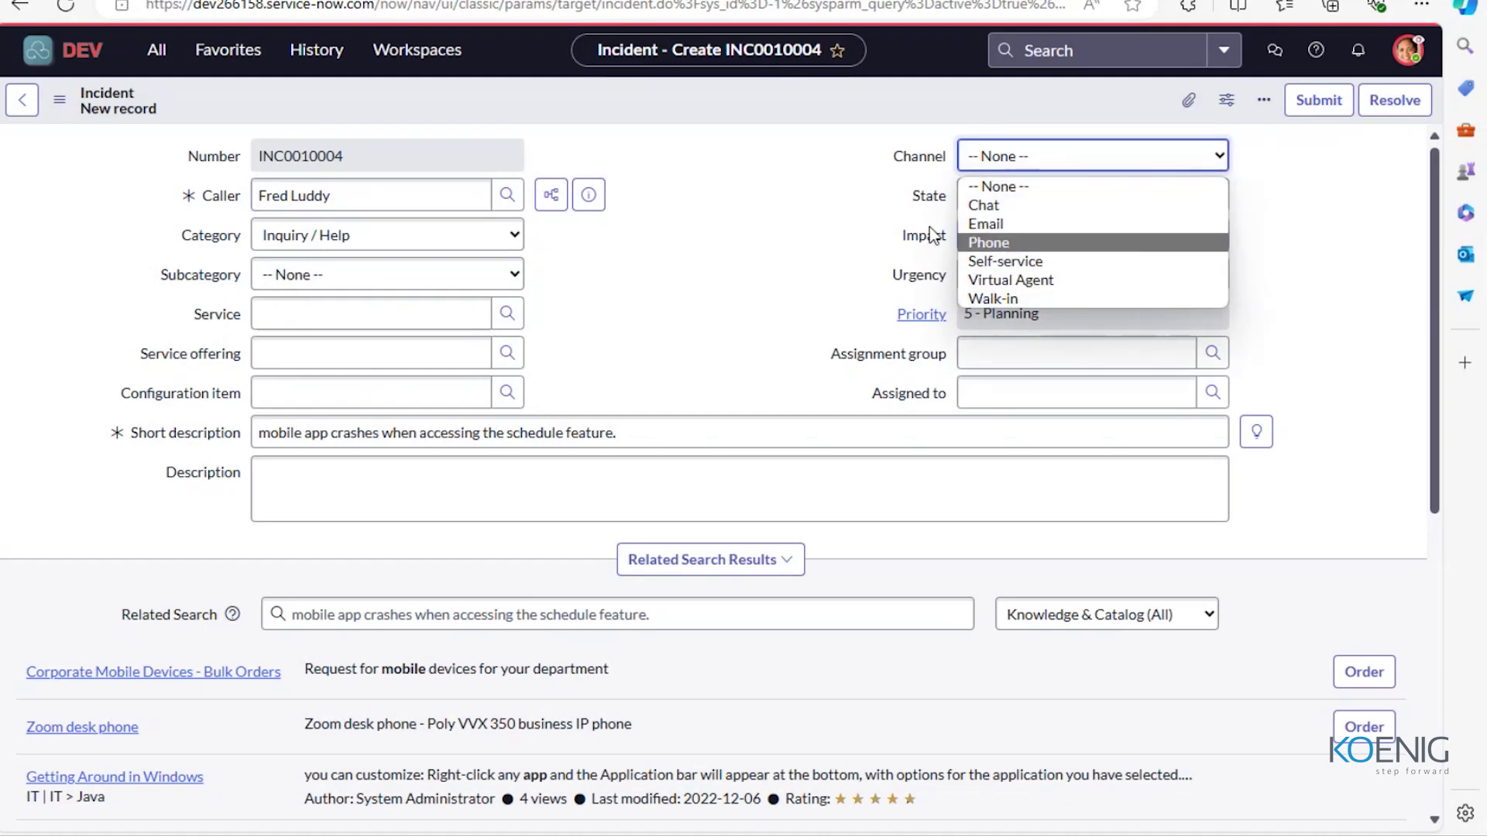
pyautogui.click(988, 243)
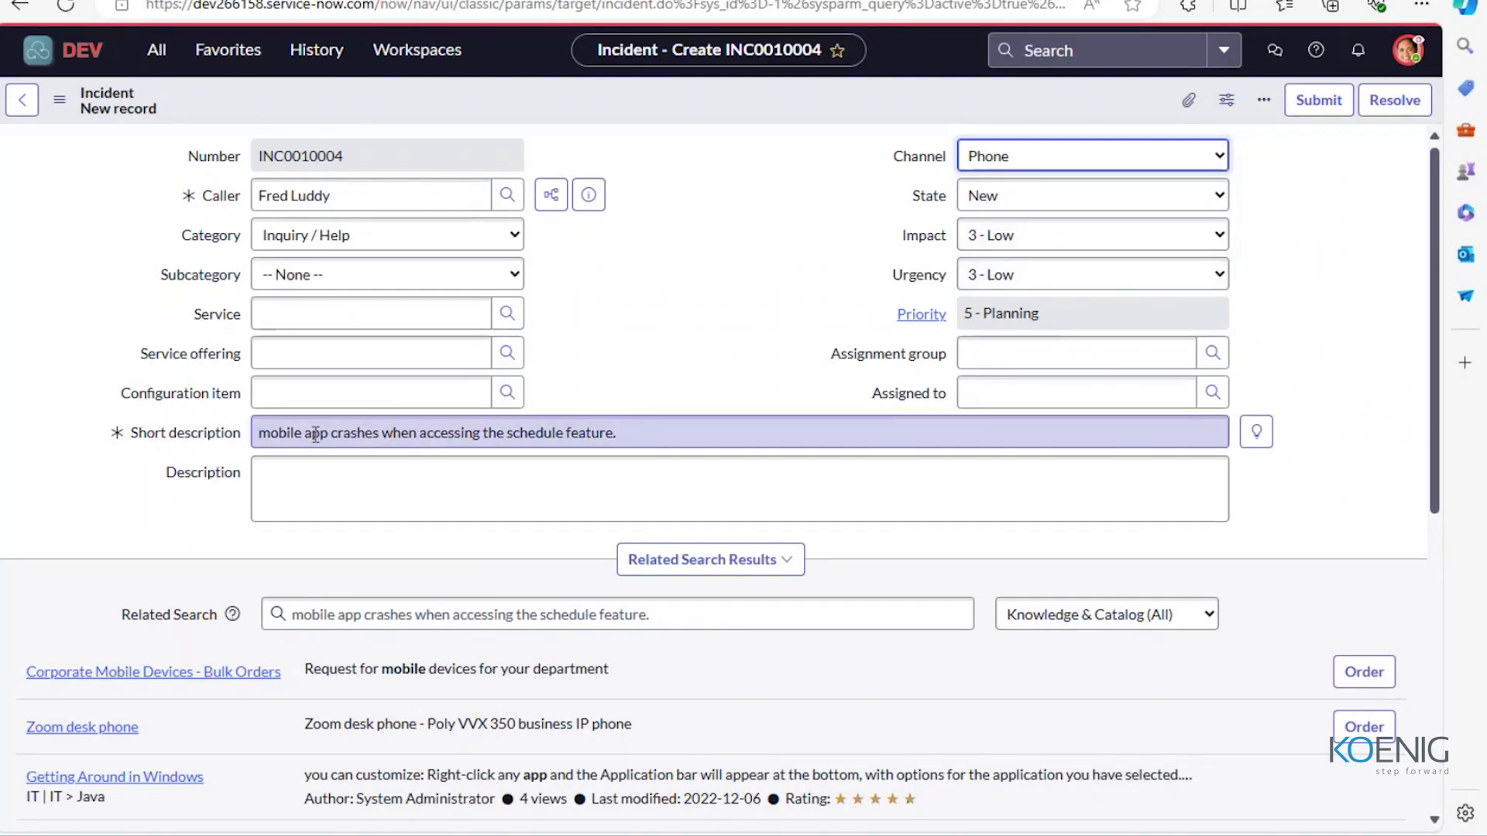
# Copy the whole short description text into the incident's description.
pyautogui.moveTo(620, 432); pyautogui.dragTo(212, 432)
pyautogui.hotkey('ctrl', 'c')
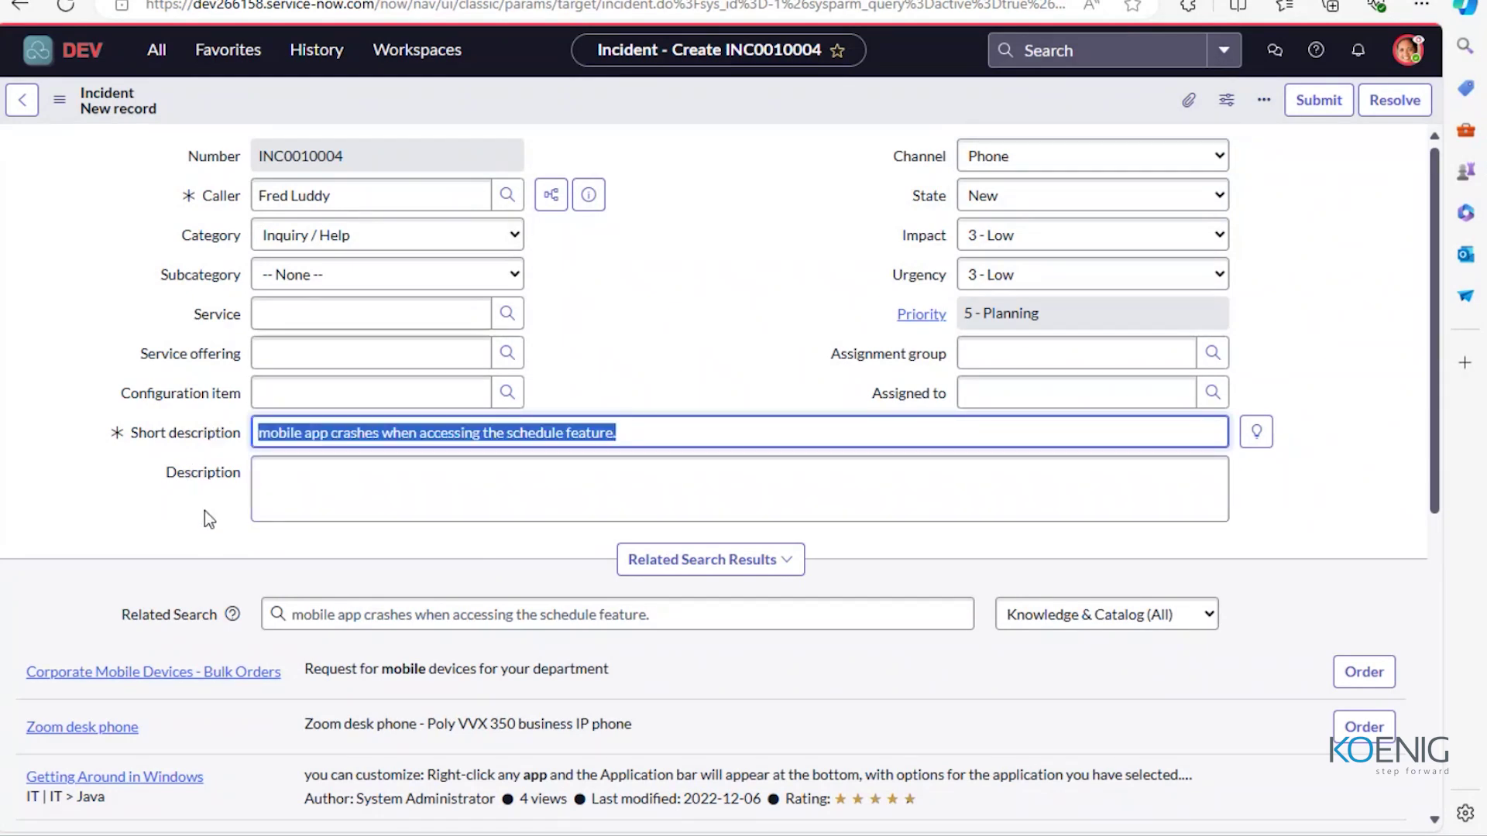
pyautogui.click(300, 491)
pyautogui.hotkey('ctrl', 'v')
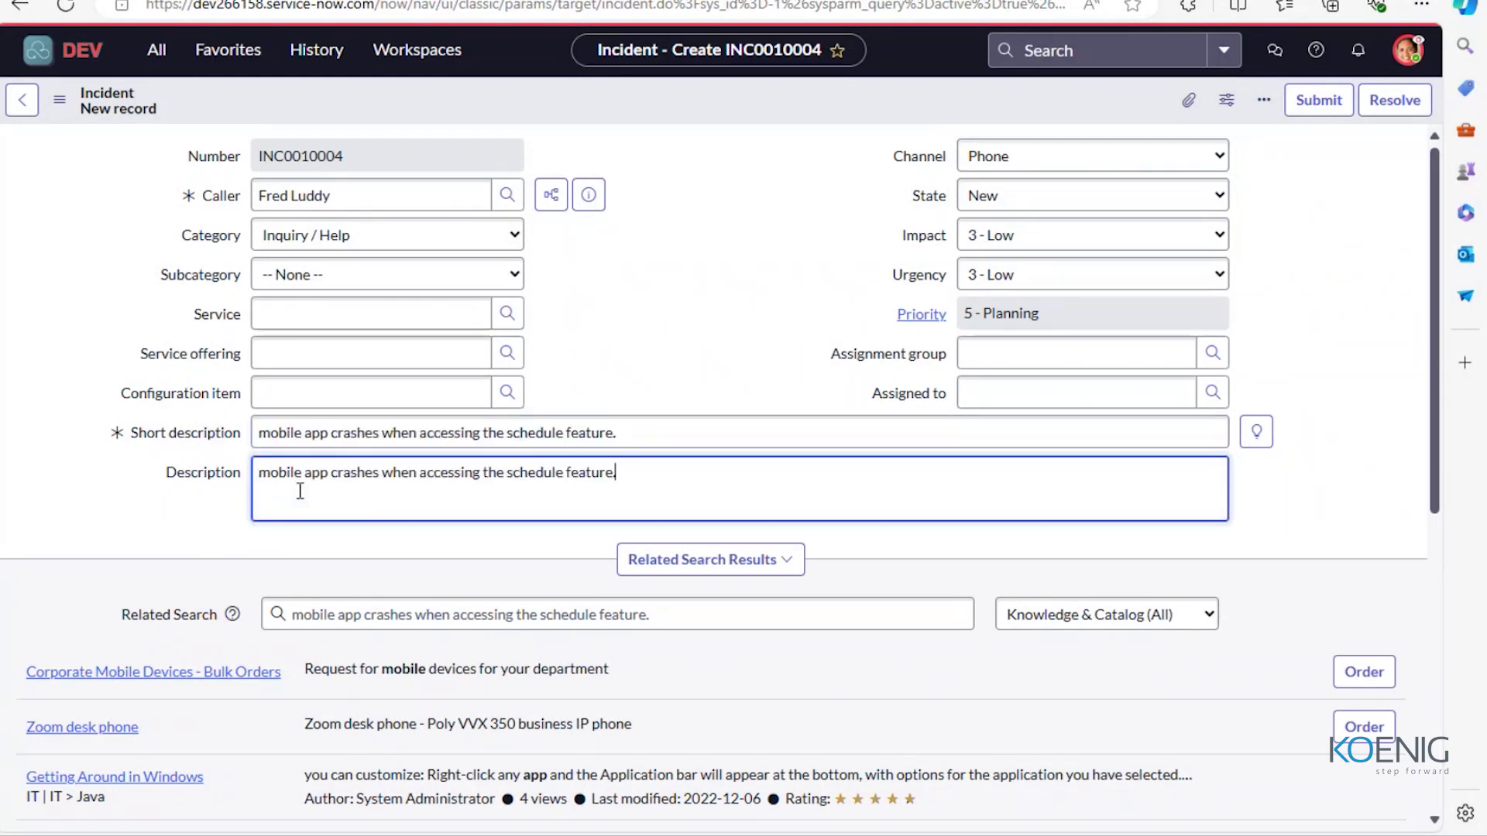
# Set both the impact and the urgency of the incident to 1 - High.
pyautogui.click(996, 233)
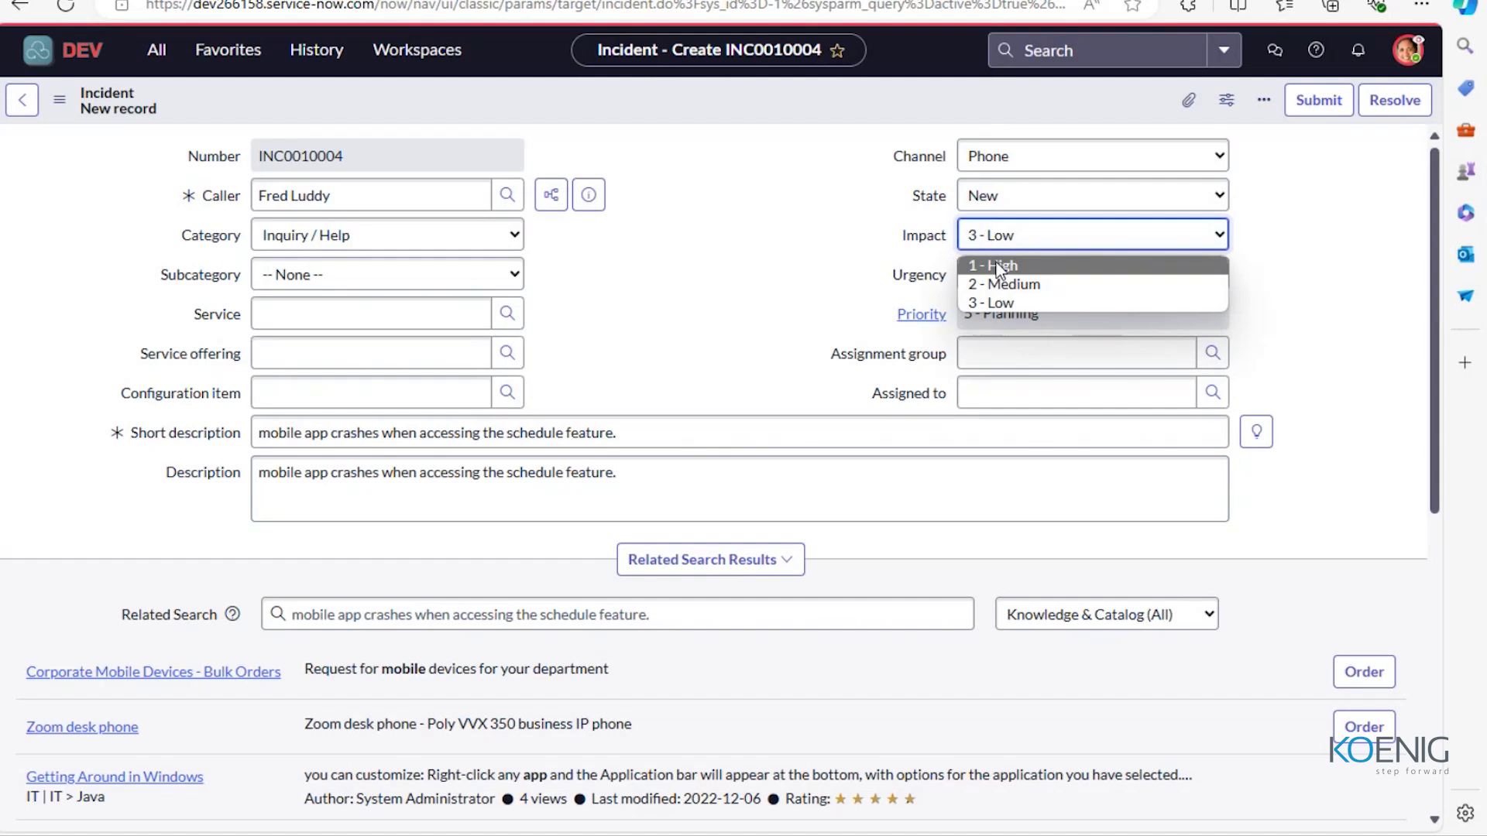
pyautogui.click(997, 268)
pyautogui.click(1000, 275)
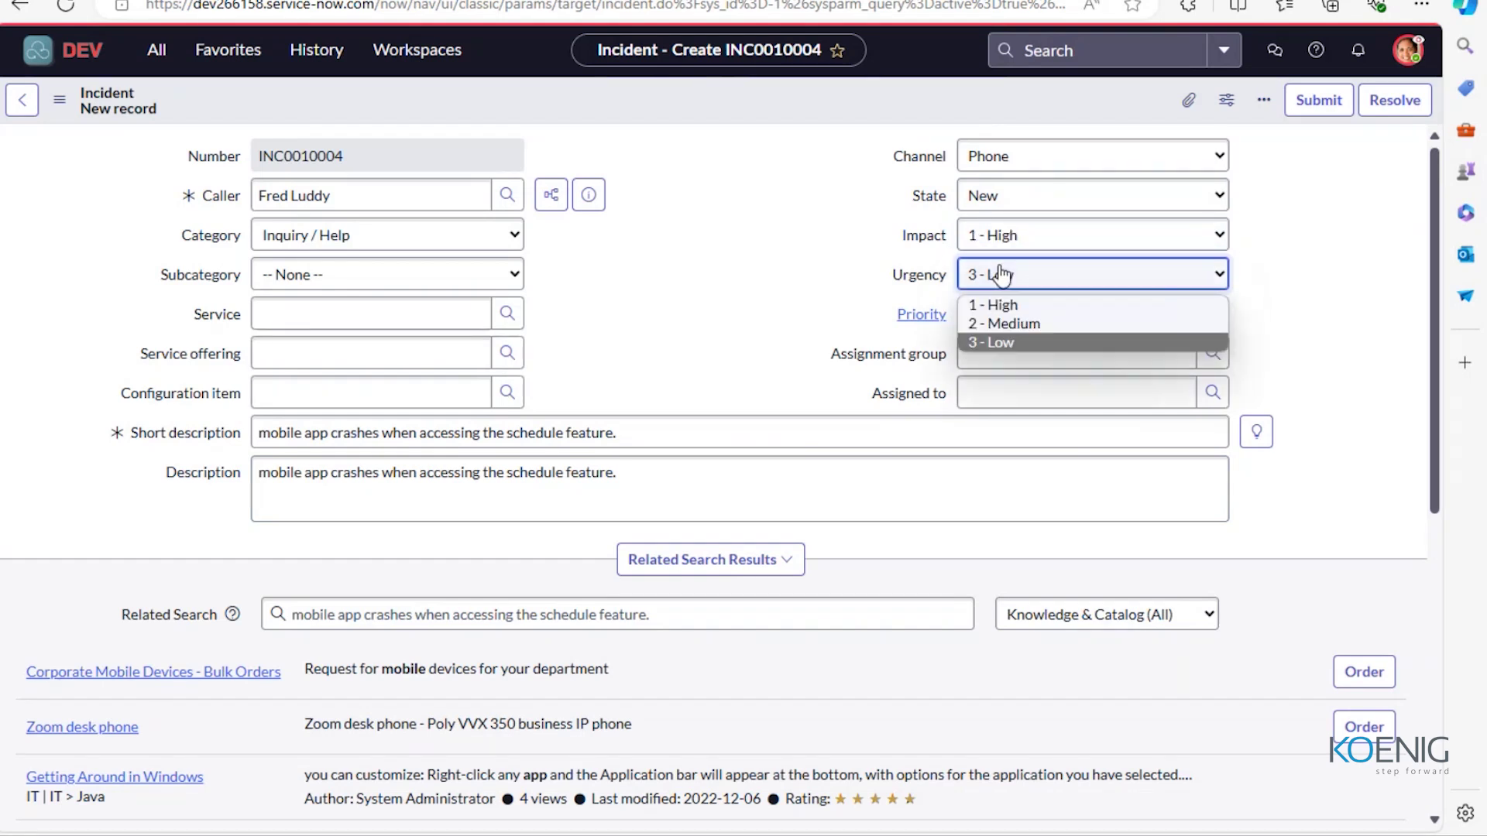
pyautogui.click(982, 302)
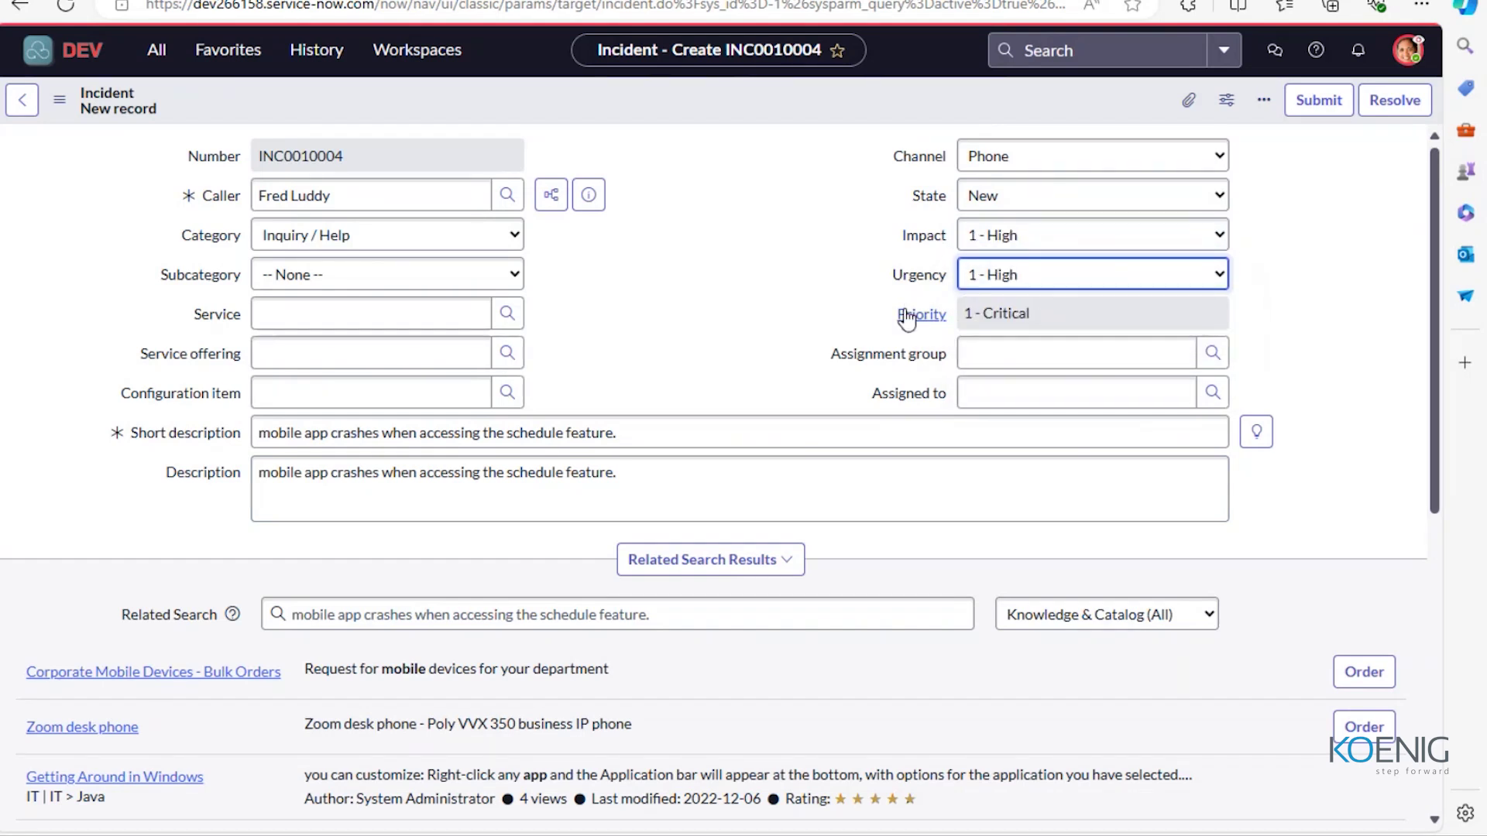
pyautogui.moveTo(904, 321)
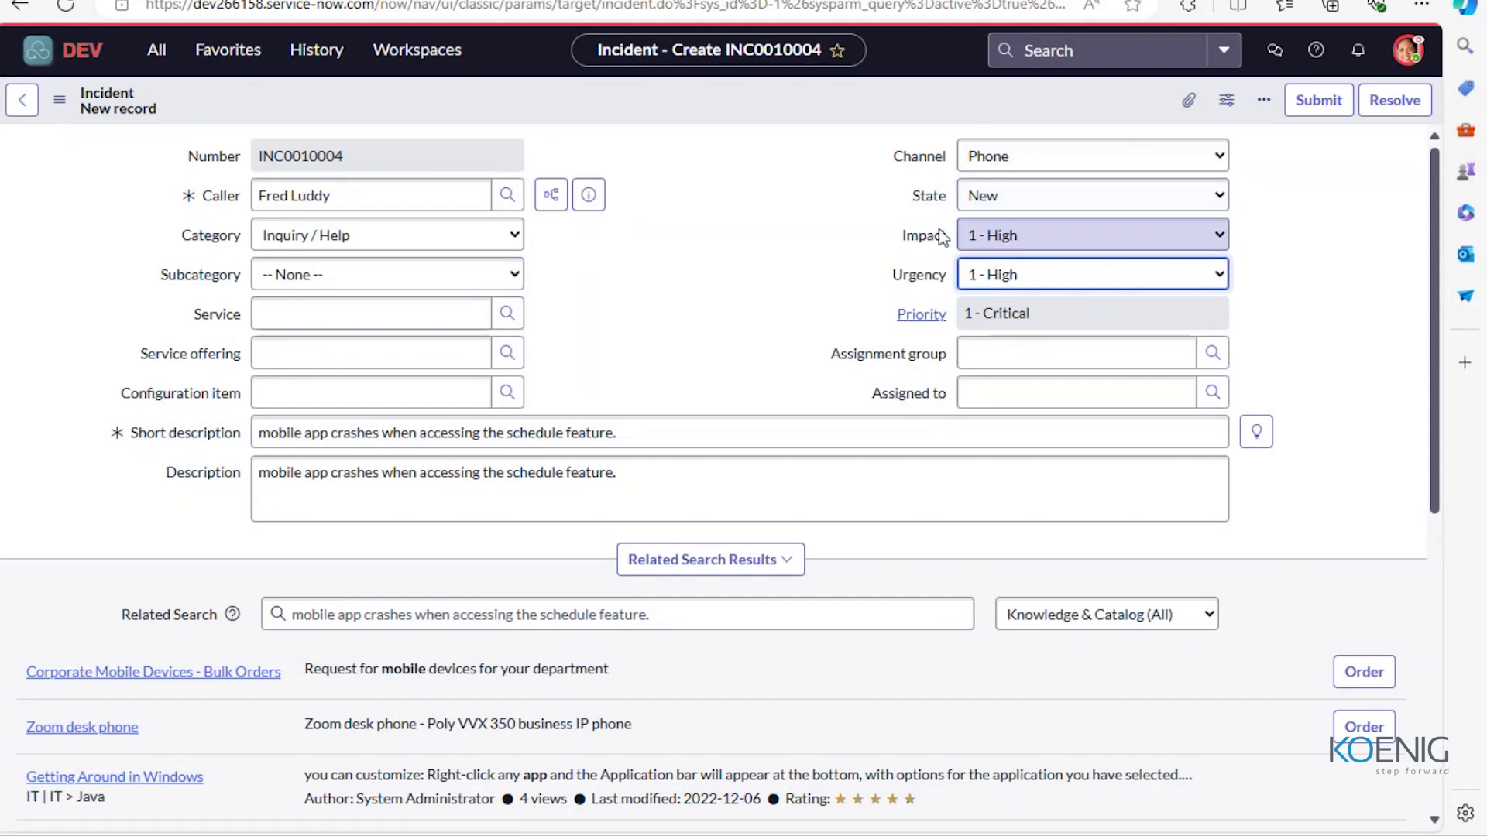
pyautogui.moveTo(938, 275)
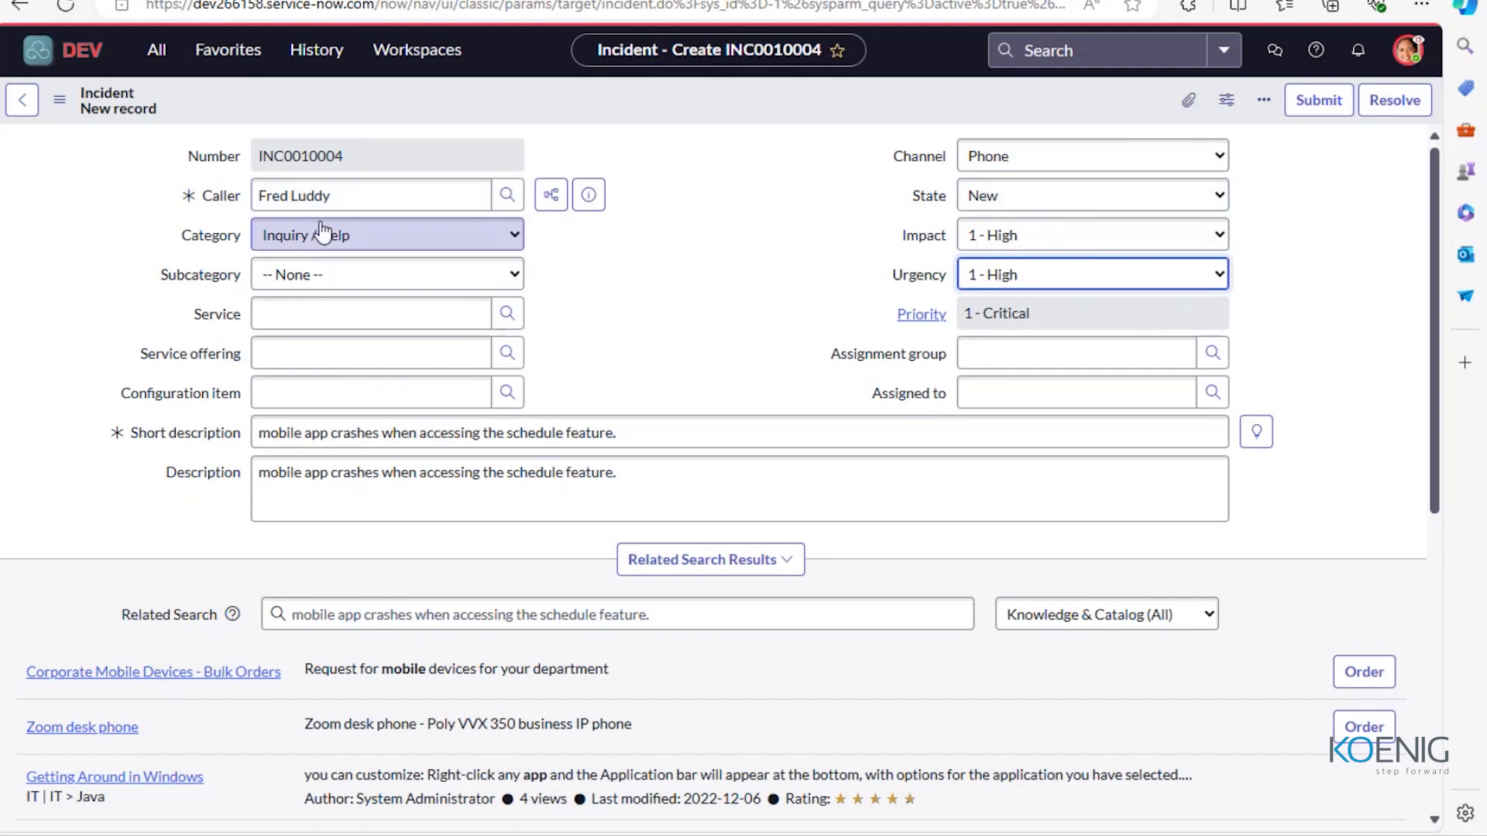
# Set the category to Software and look up "mobile" to choose mobile PhoneTools as the configuration item.
pyautogui.click(347, 247)
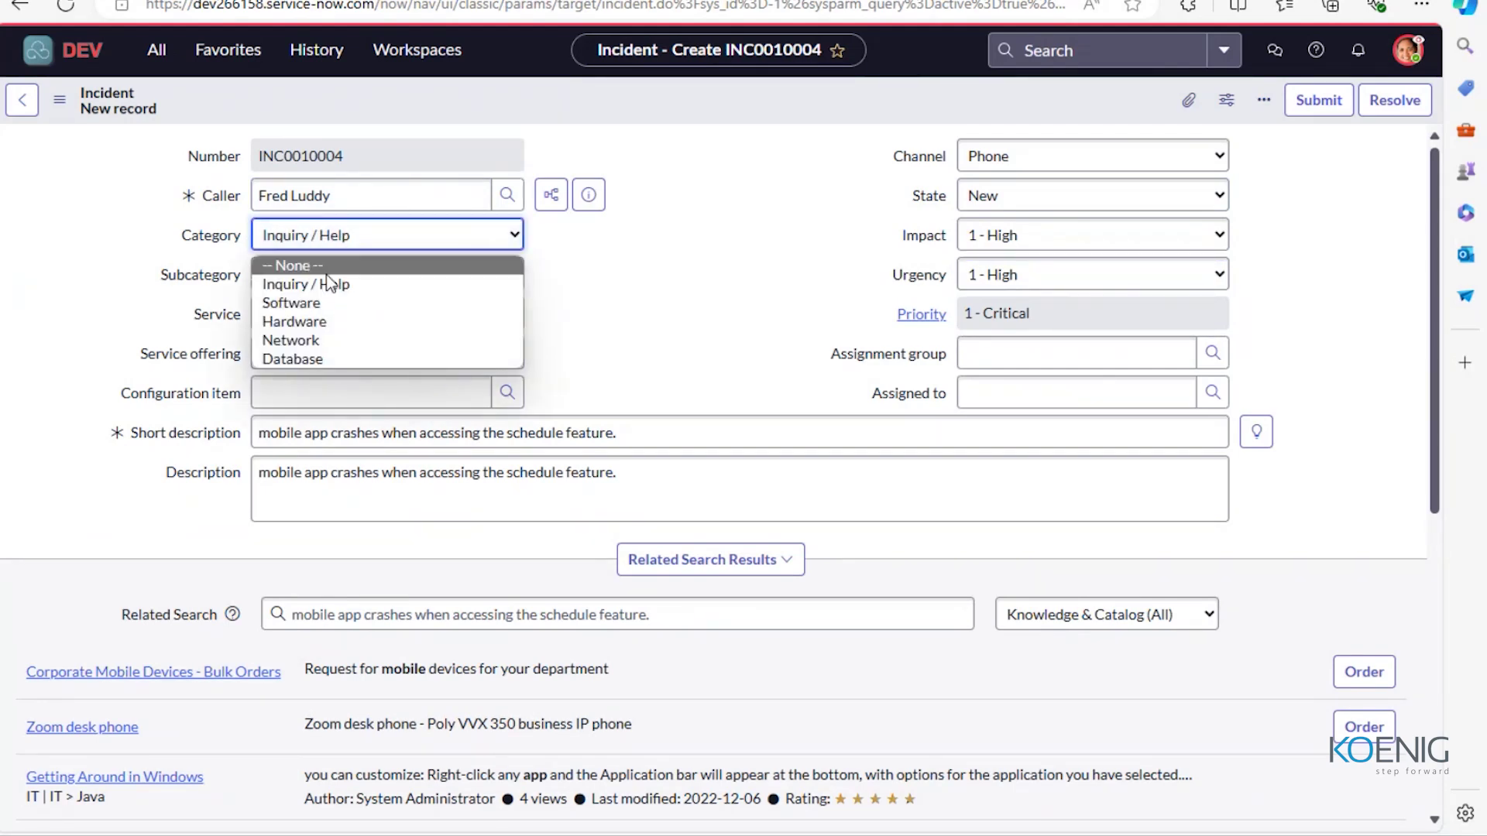
pyautogui.click(312, 302)
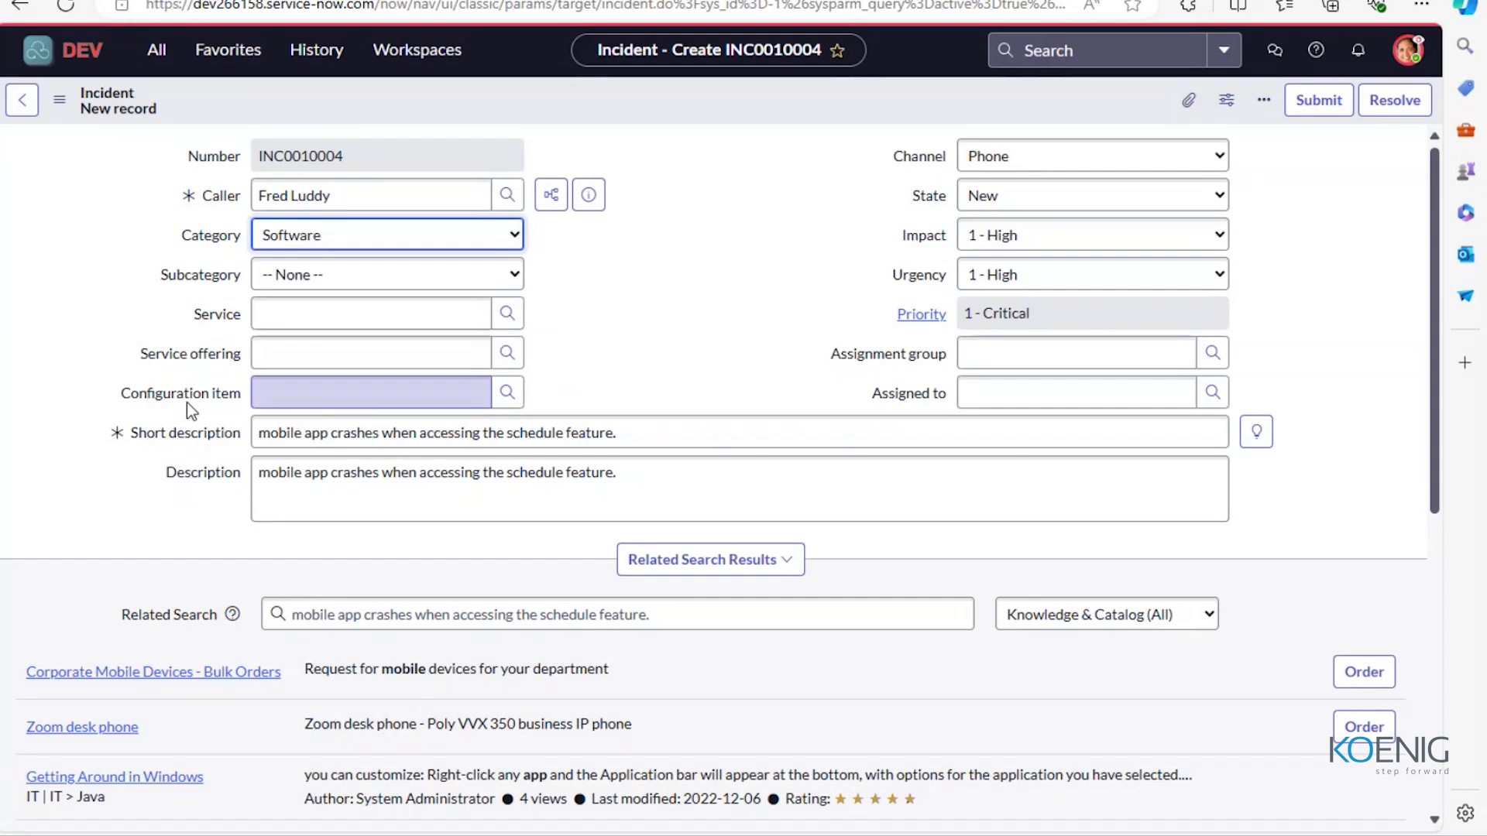
pyautogui.click(504, 401)
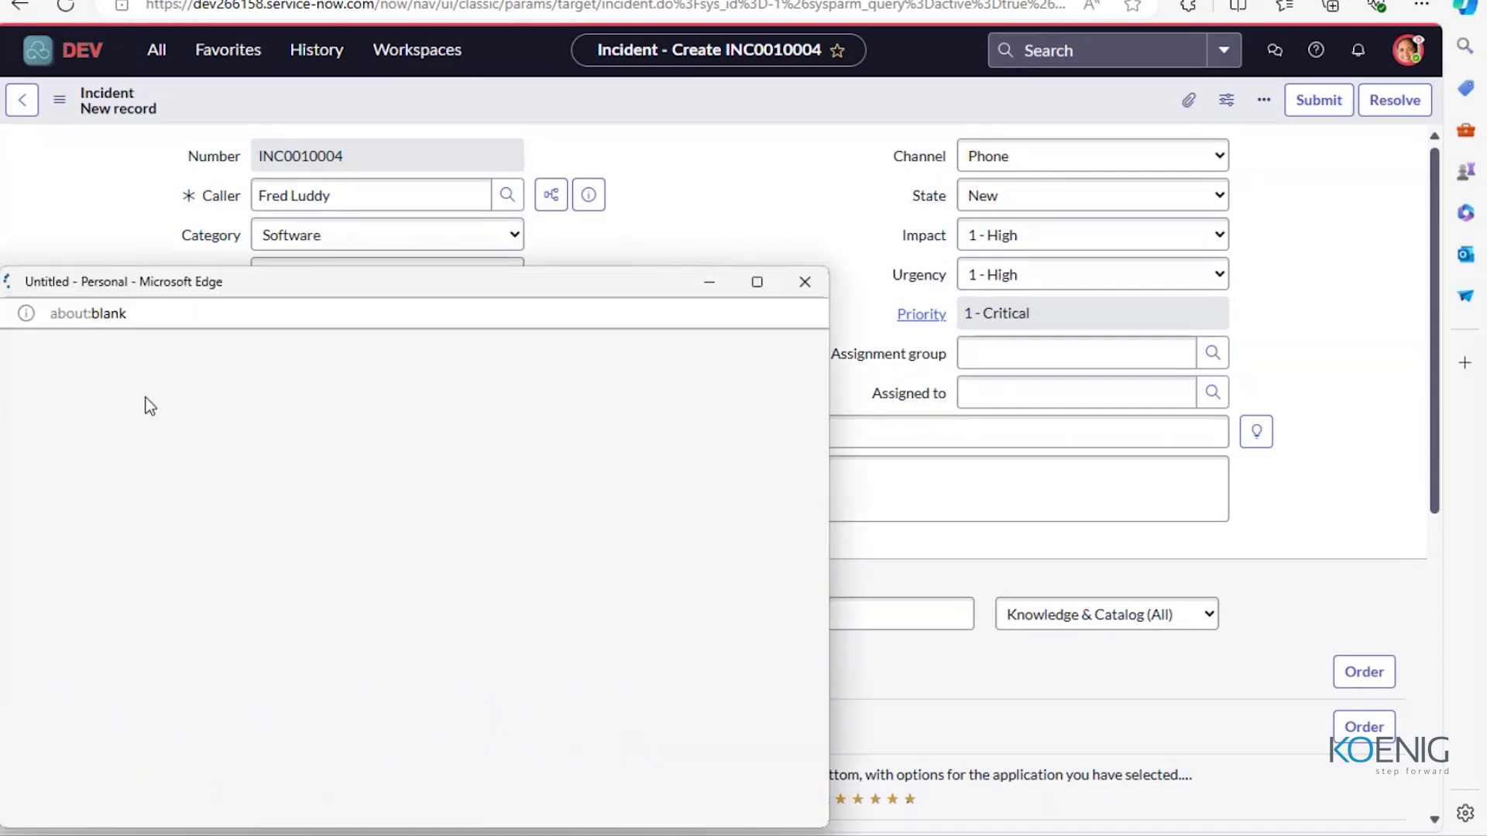
pyautogui.click(349, 352)
pyautogui.write('a')
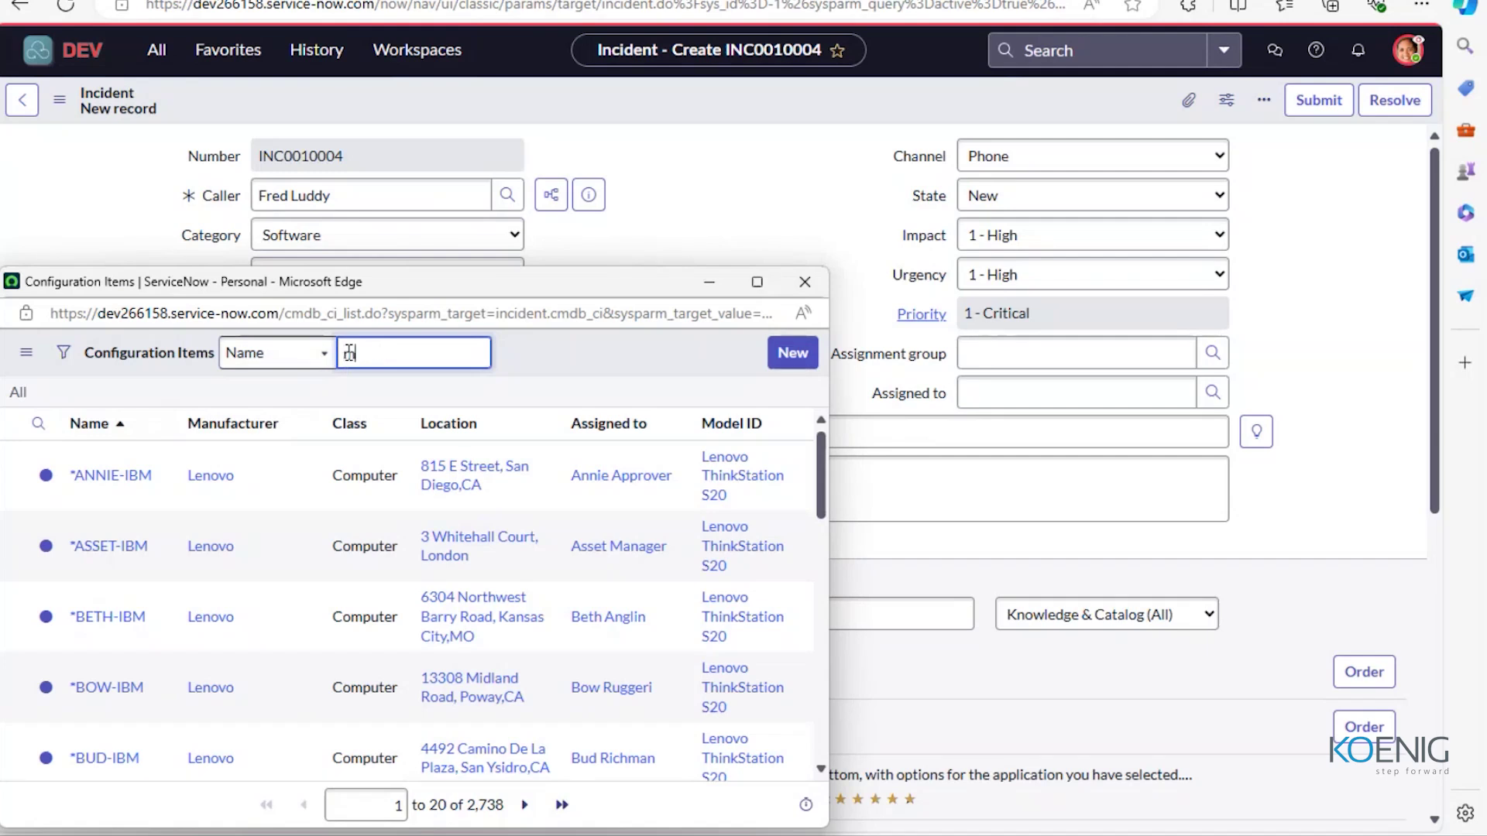
pyautogui.write('obile')
pyautogui.press('Return')
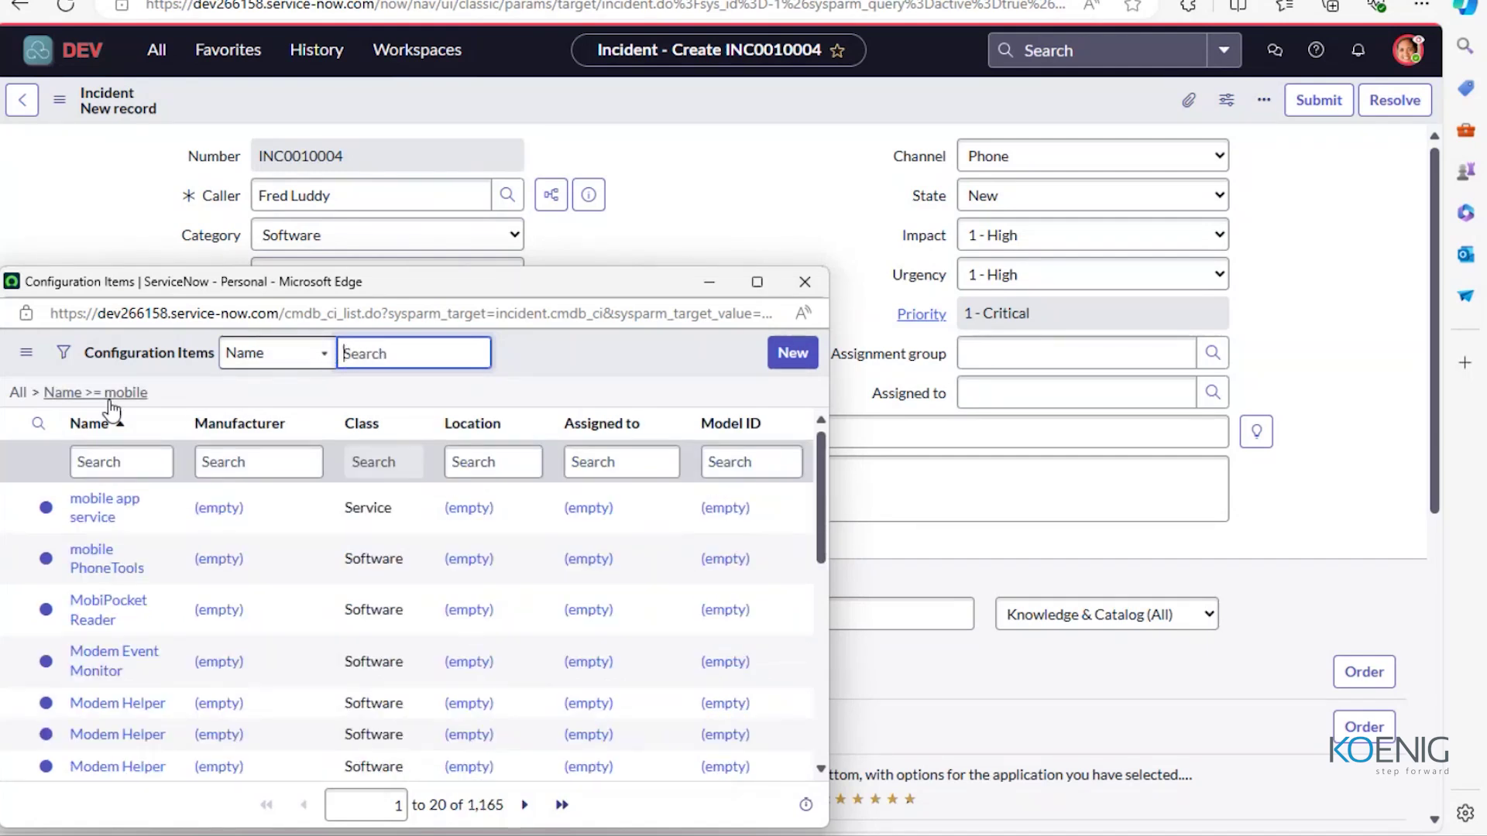
pyautogui.click(104, 573)
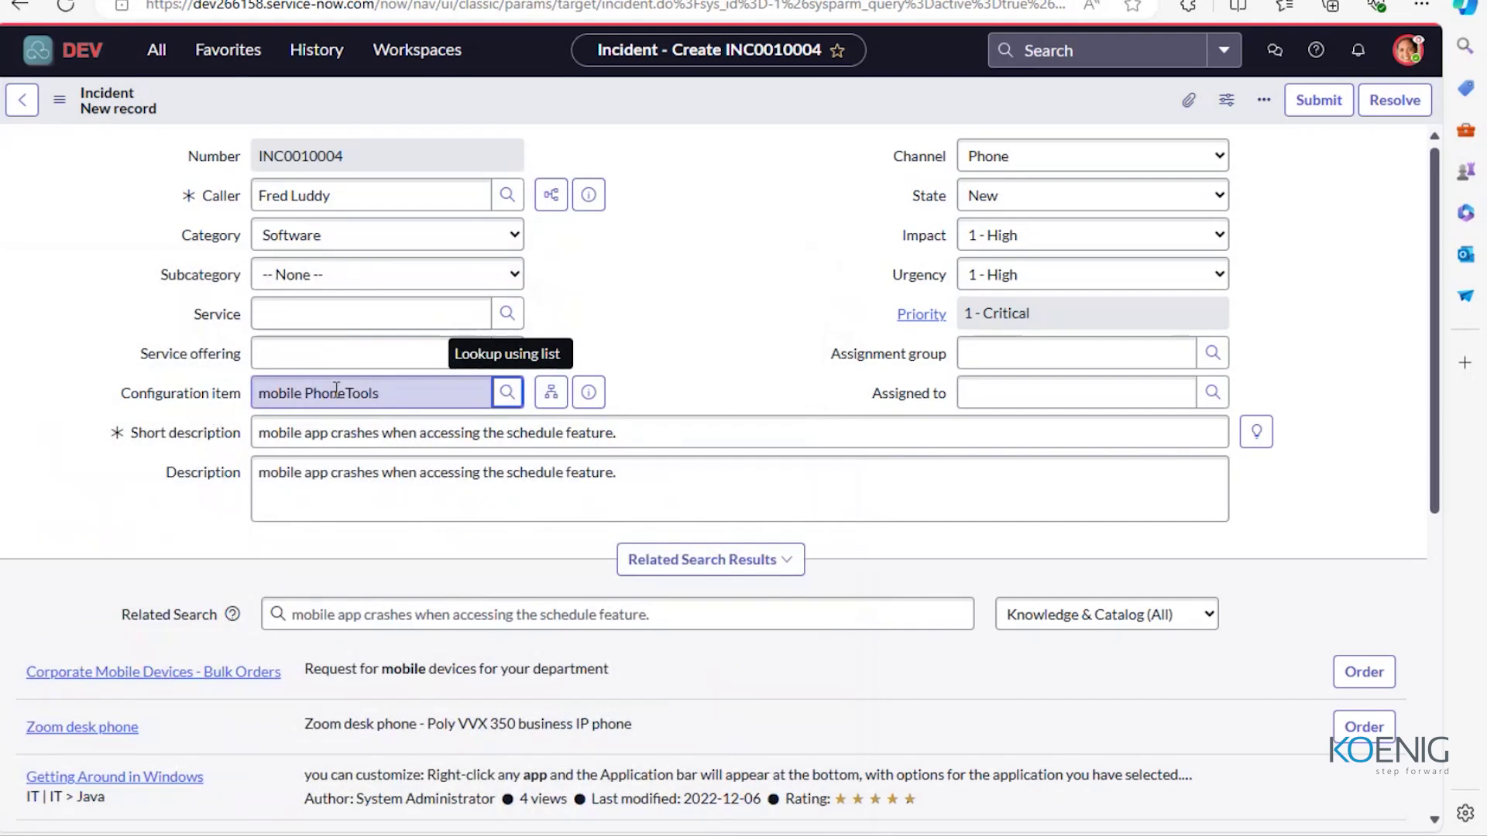
# Set the incident's service to the recently selected IT Services.
pyautogui.click(487, 432)
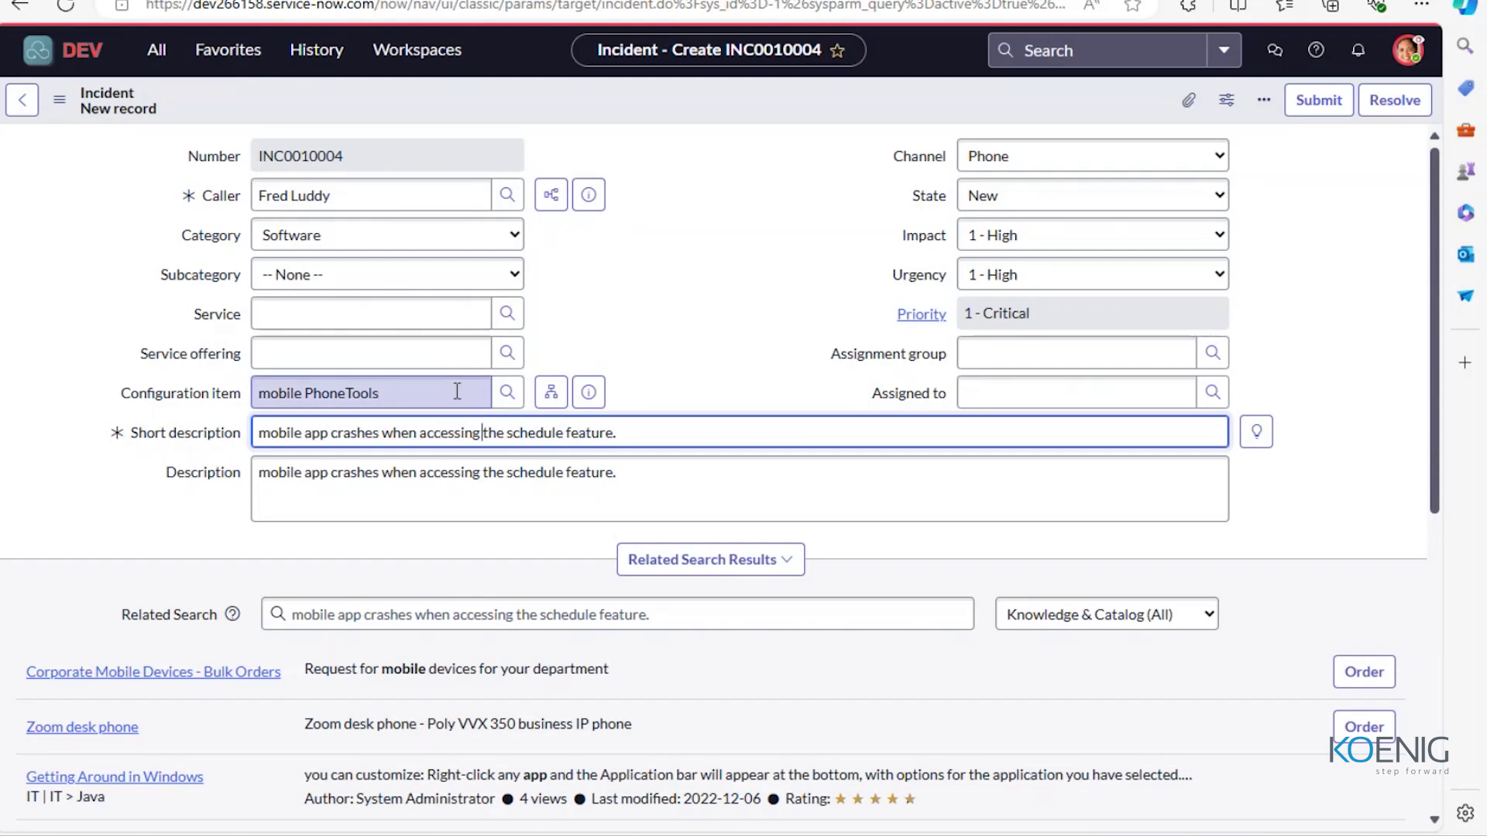
pyautogui.click(425, 310)
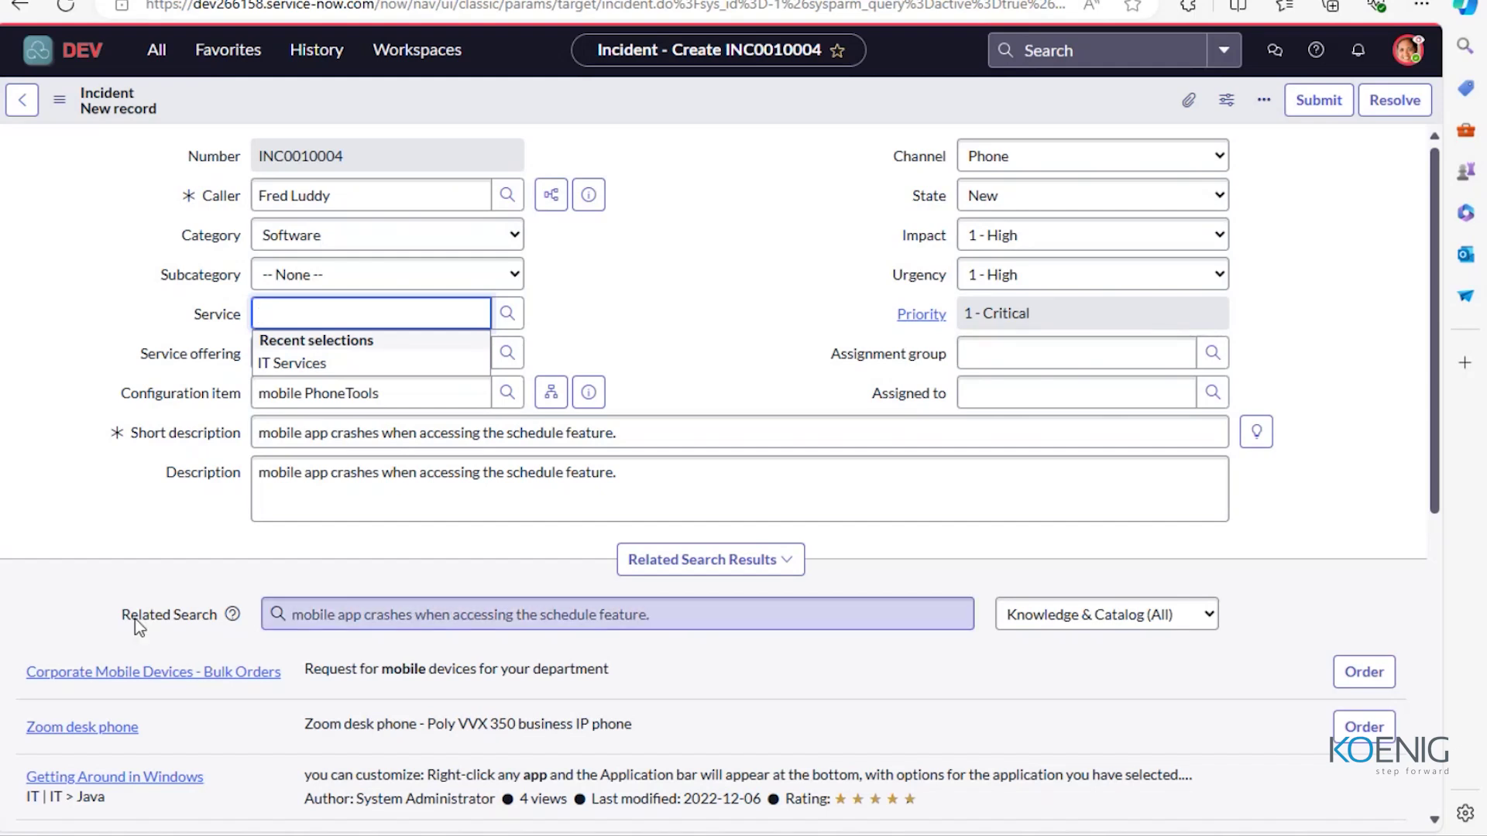
pyautogui.click(308, 364)
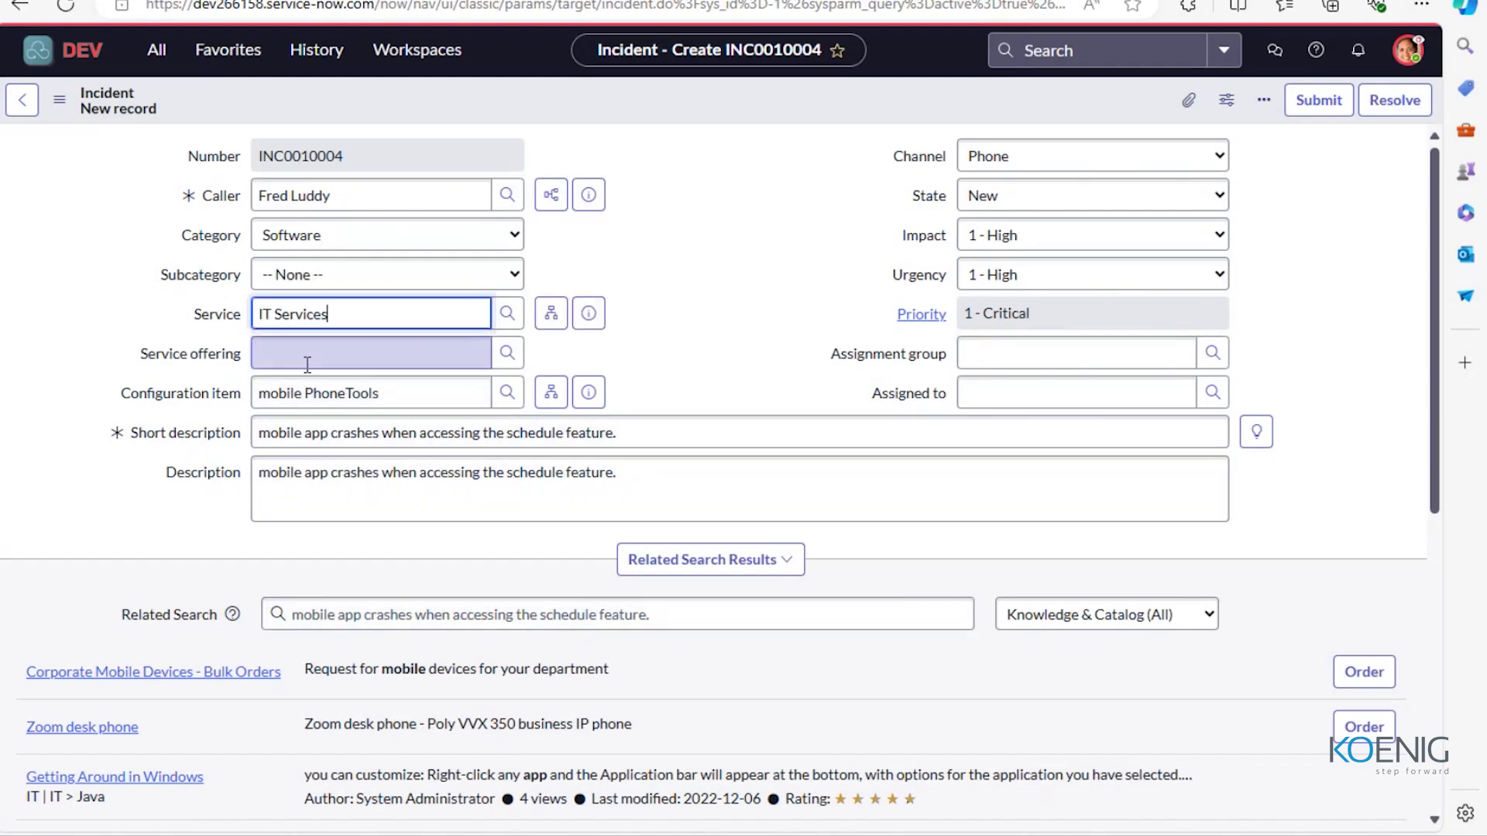
# Look up "software" among the groups and set the incident's assignment group to Software.
pyautogui.scroll(-2, 492, 498)
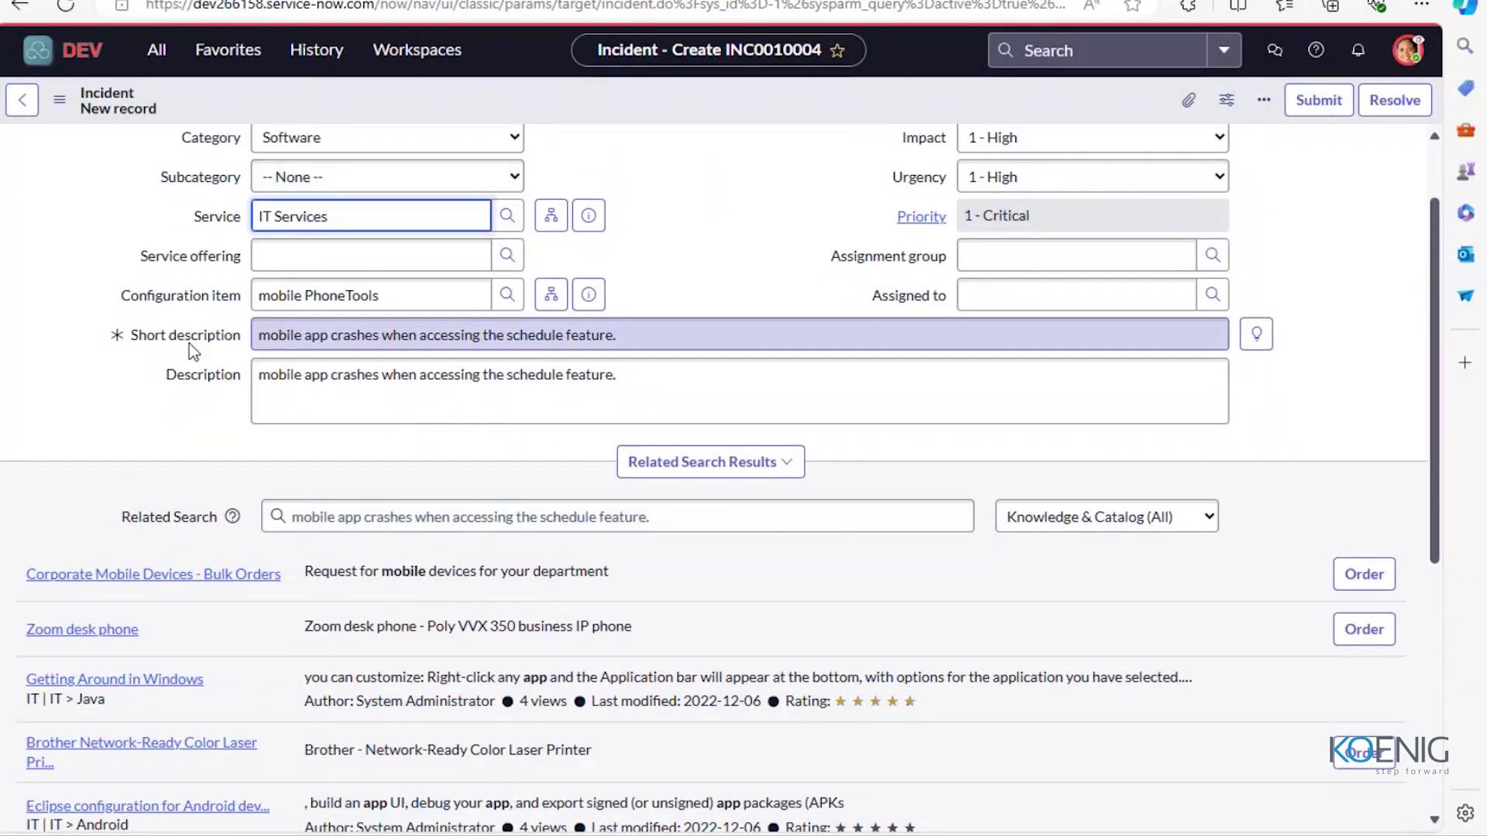
pyautogui.scroll(1, 263, 256)
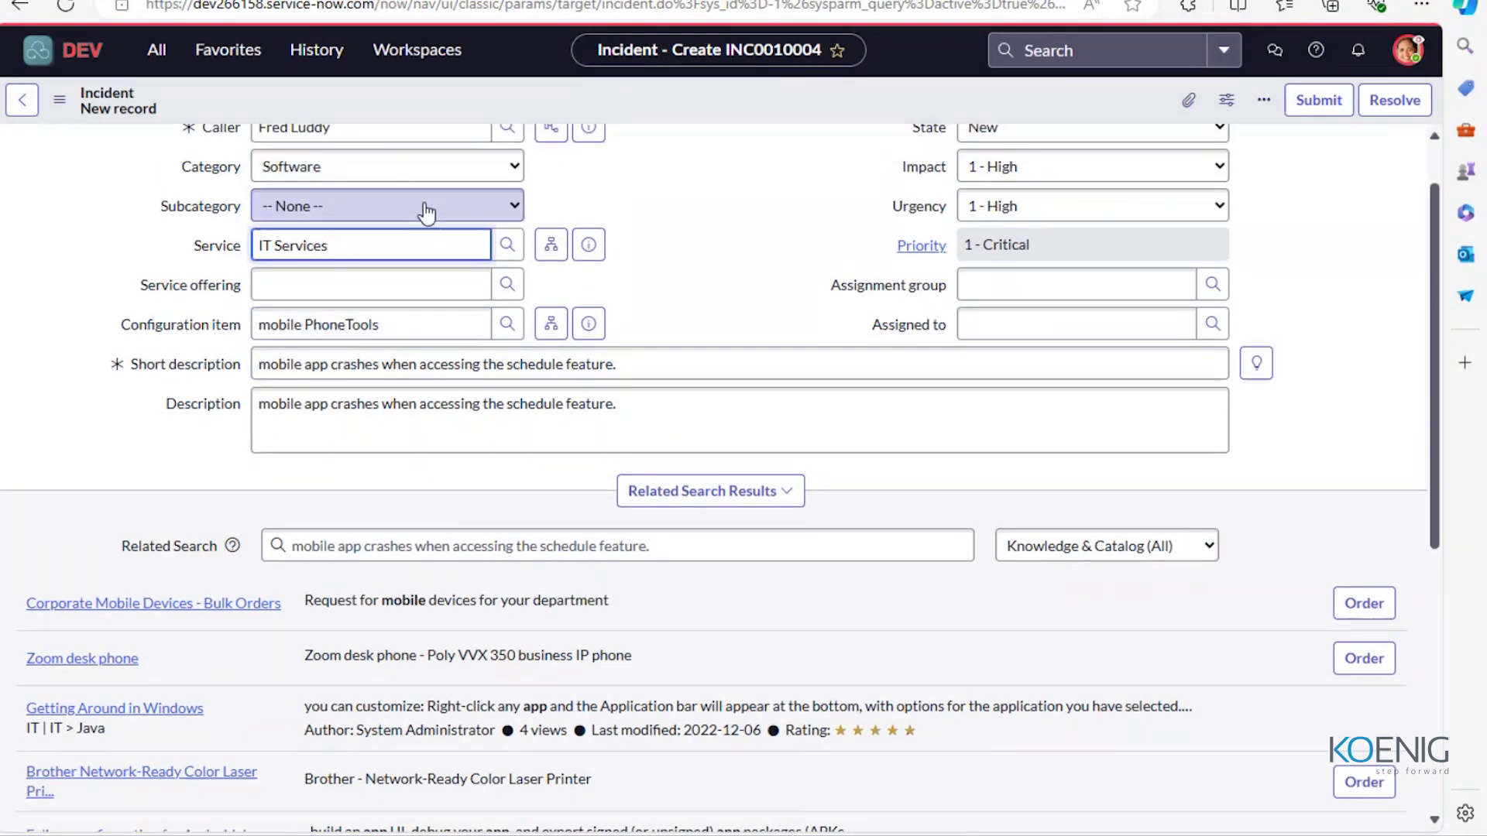
pyautogui.scroll(1, 425, 208)
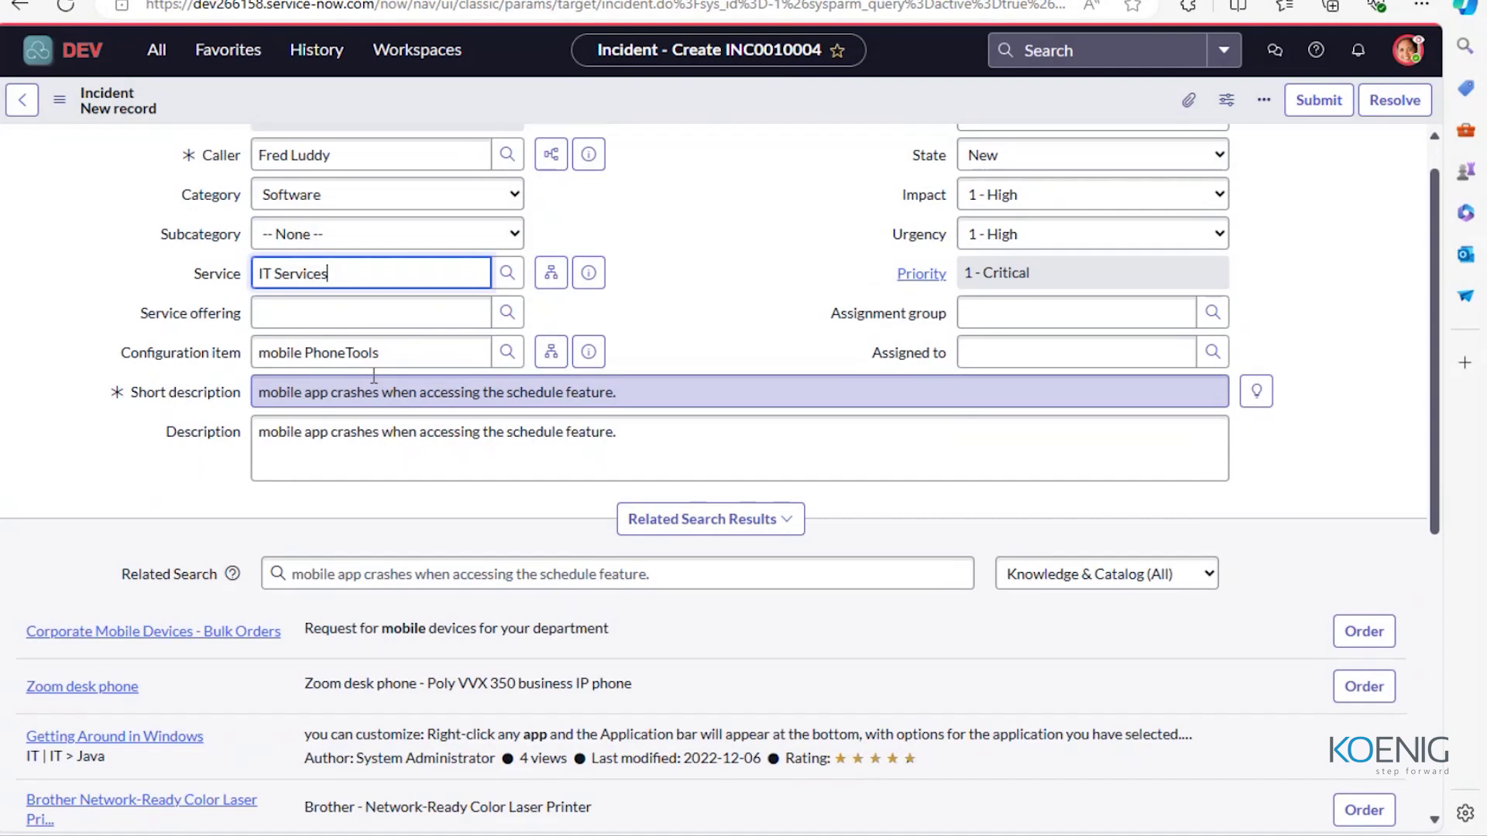
pyautogui.click(1213, 313)
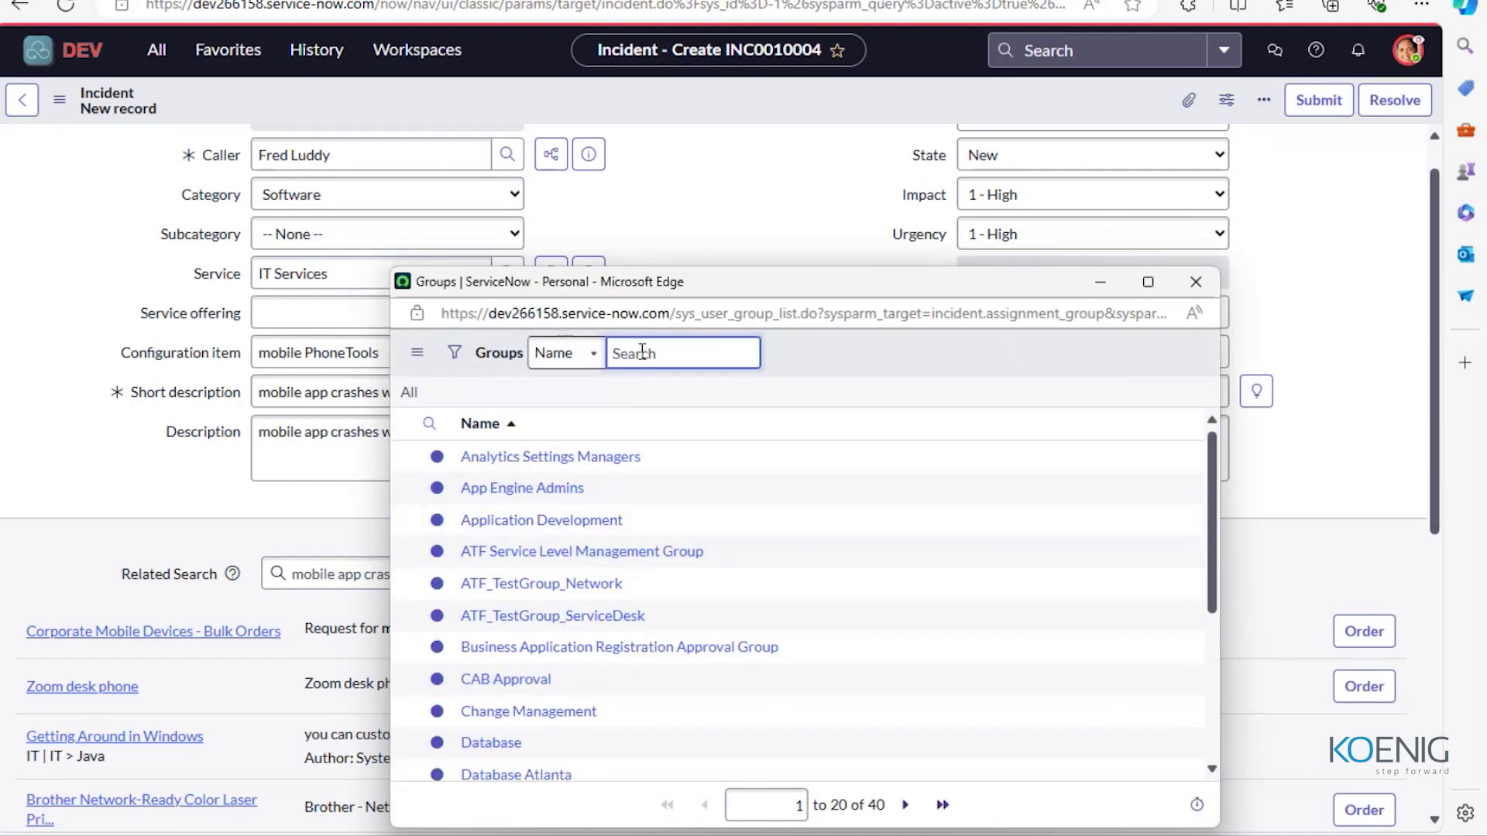
pyautogui.write('software')
pyautogui.hotkey('ctrl', 'a')
pyautogui.press('BackSpace')
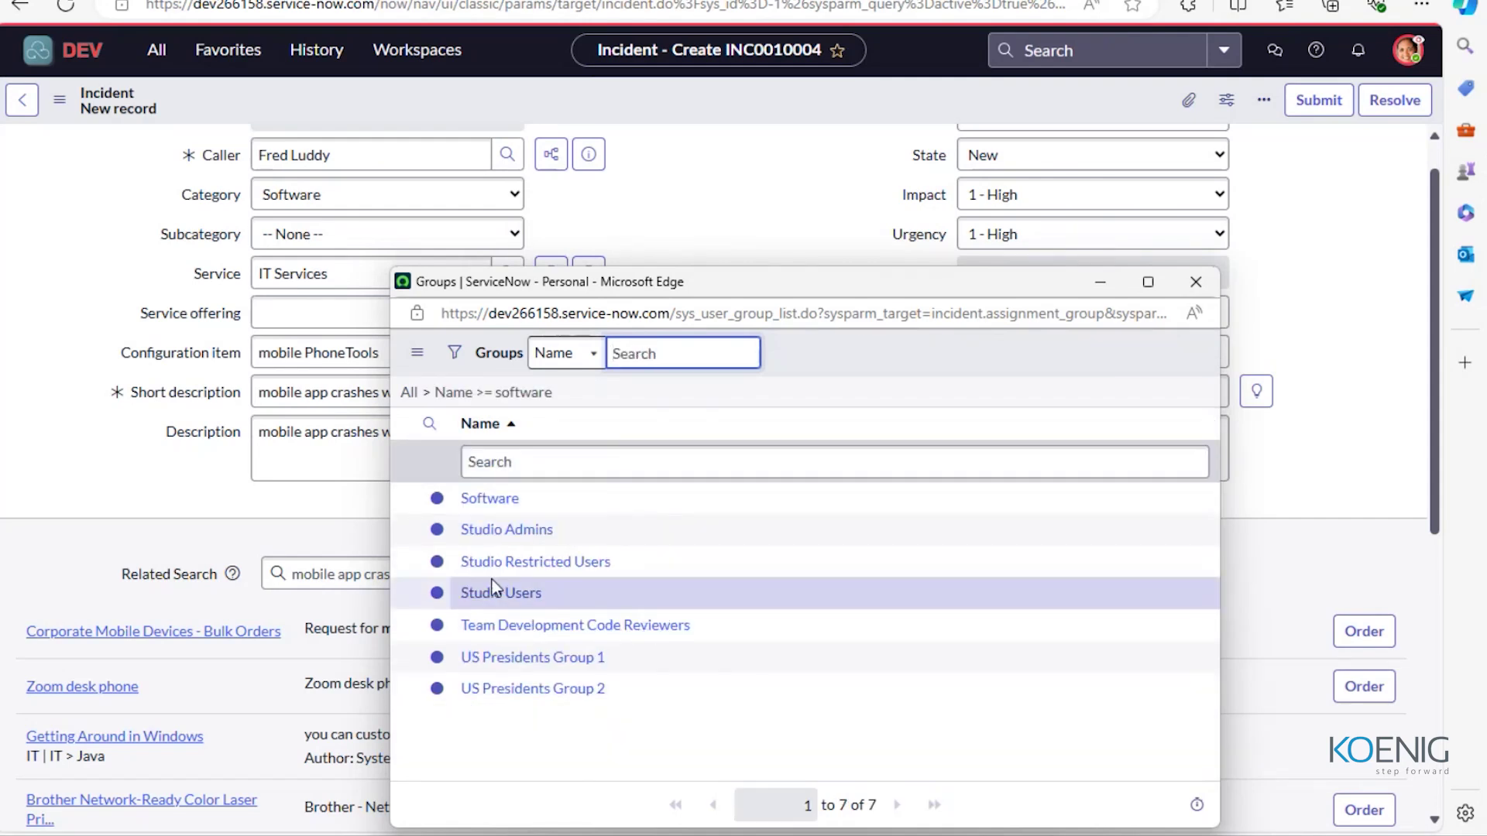
pyautogui.click(486, 500)
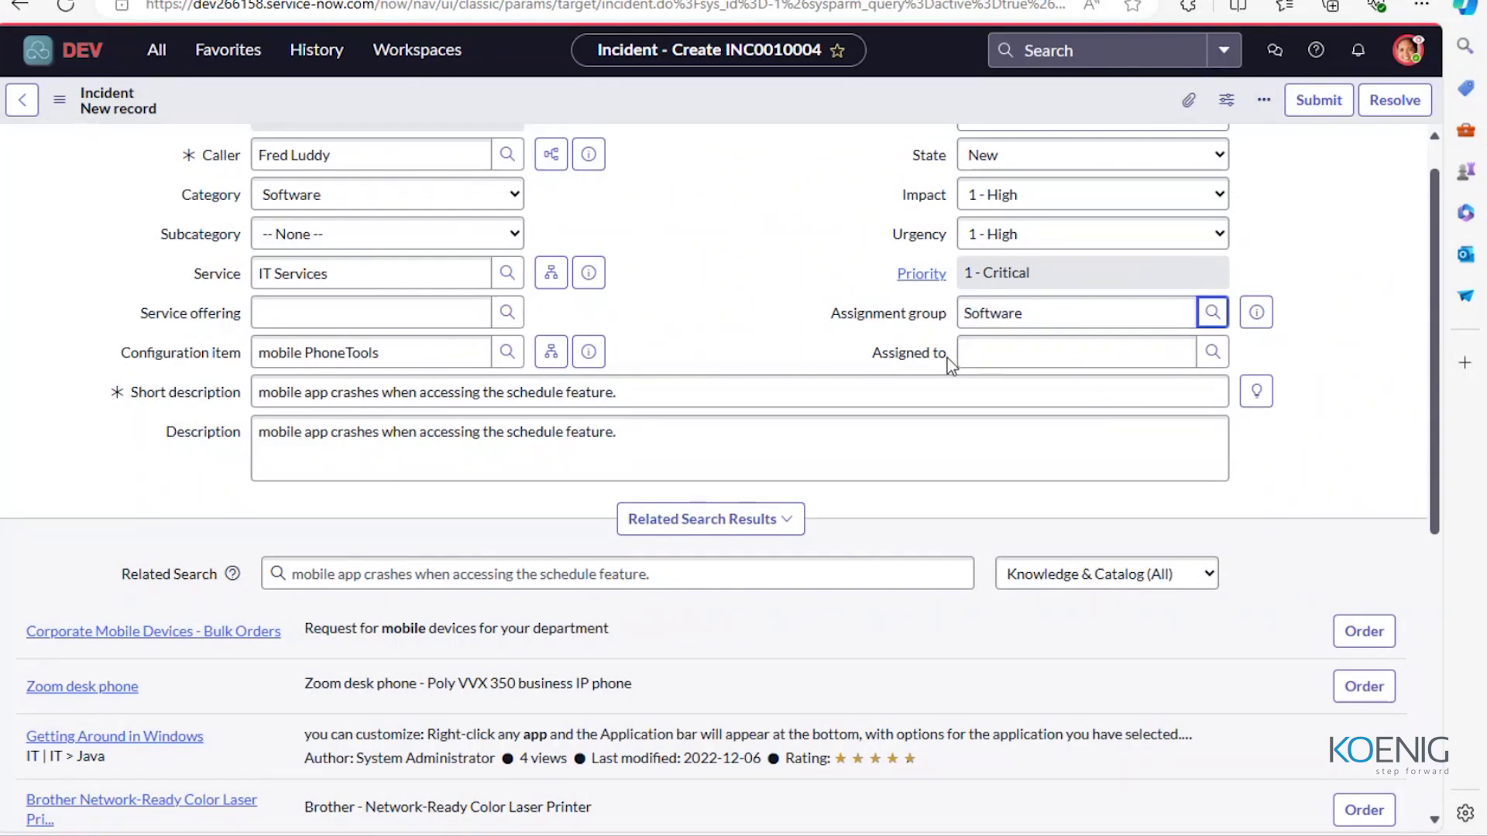
# Add a customer-visible comment that greets the caller by first name and says "we are working on this".
pyautogui.scroll(-3, 787, 336)
pyautogui.scroll(5, 787, 336)
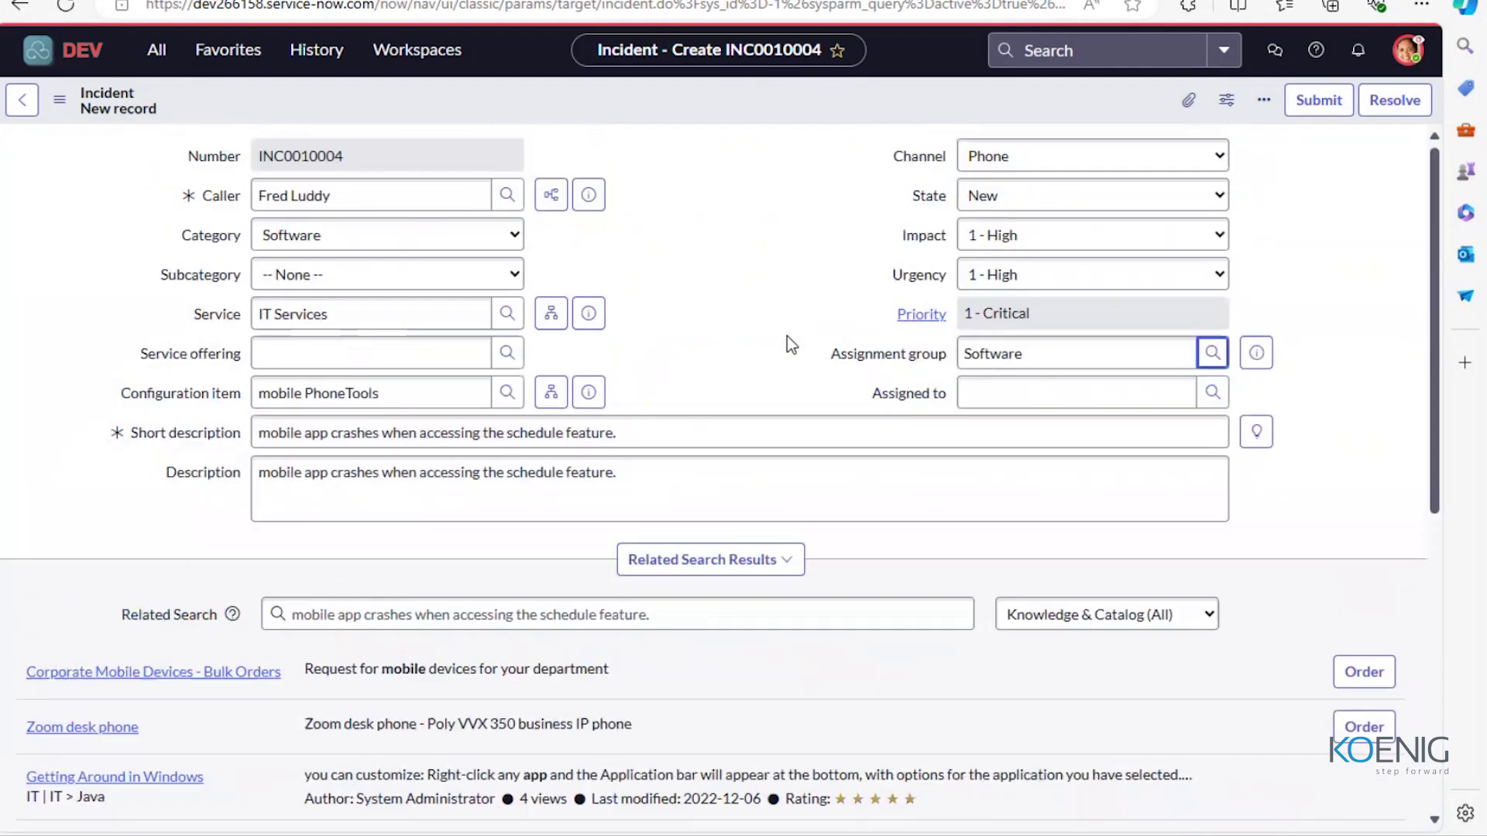
pyautogui.scroll(-5, 787, 342)
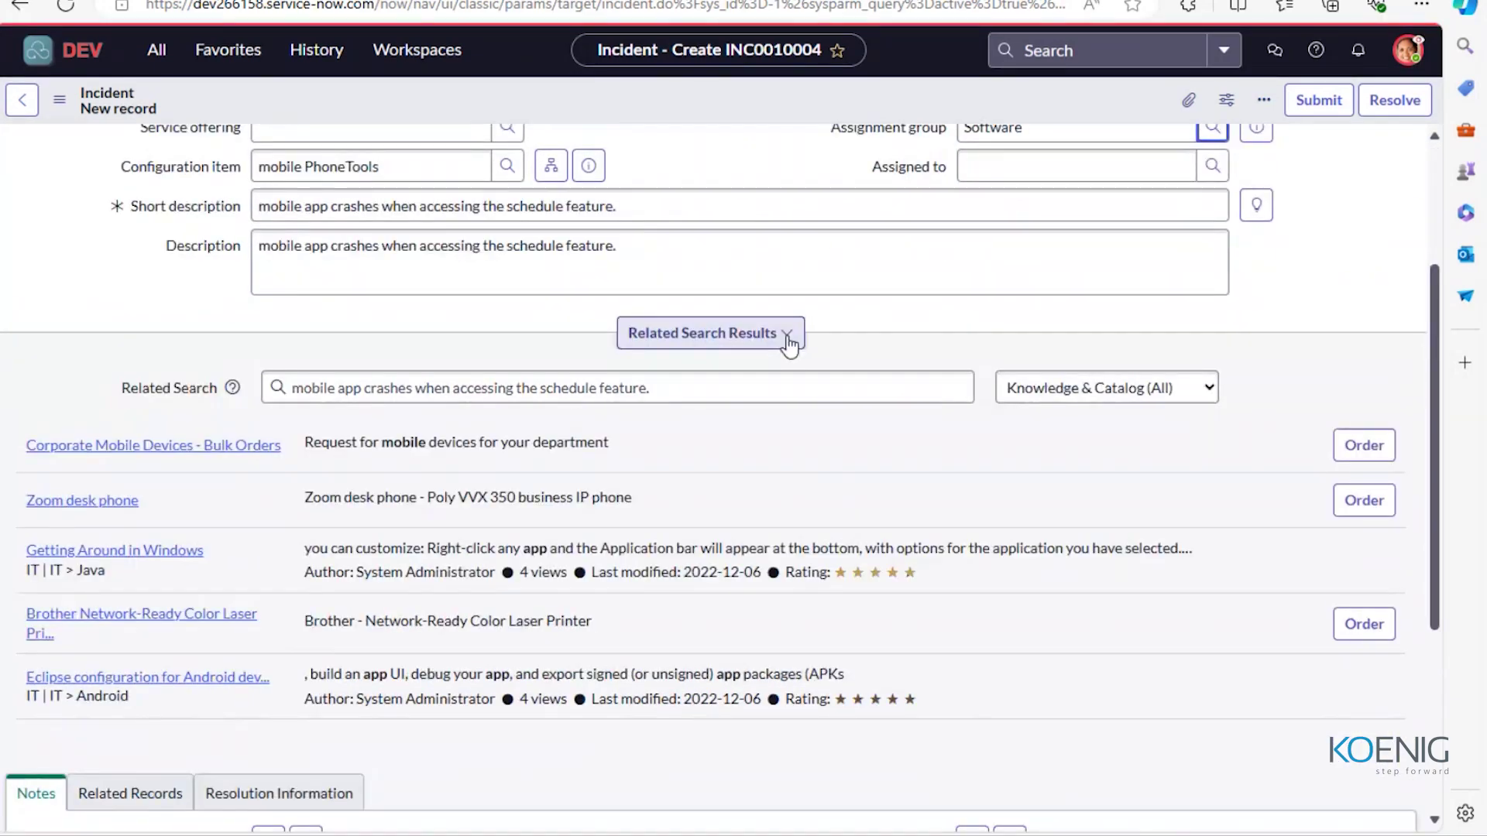
pyautogui.scroll(-5, 787, 342)
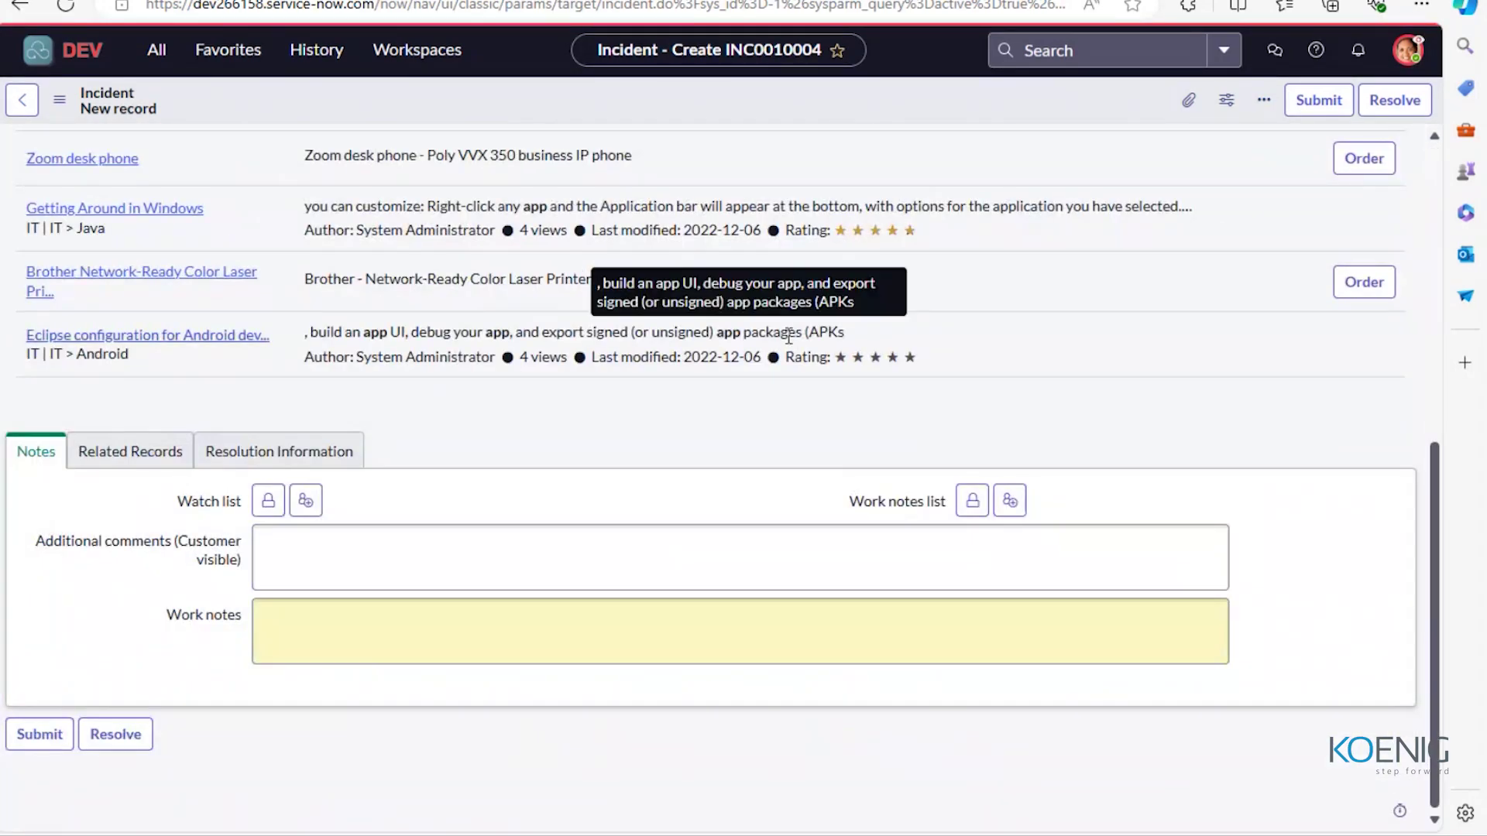
pyautogui.scroll(2, 787, 333)
pyautogui.scroll(-2, 787, 333)
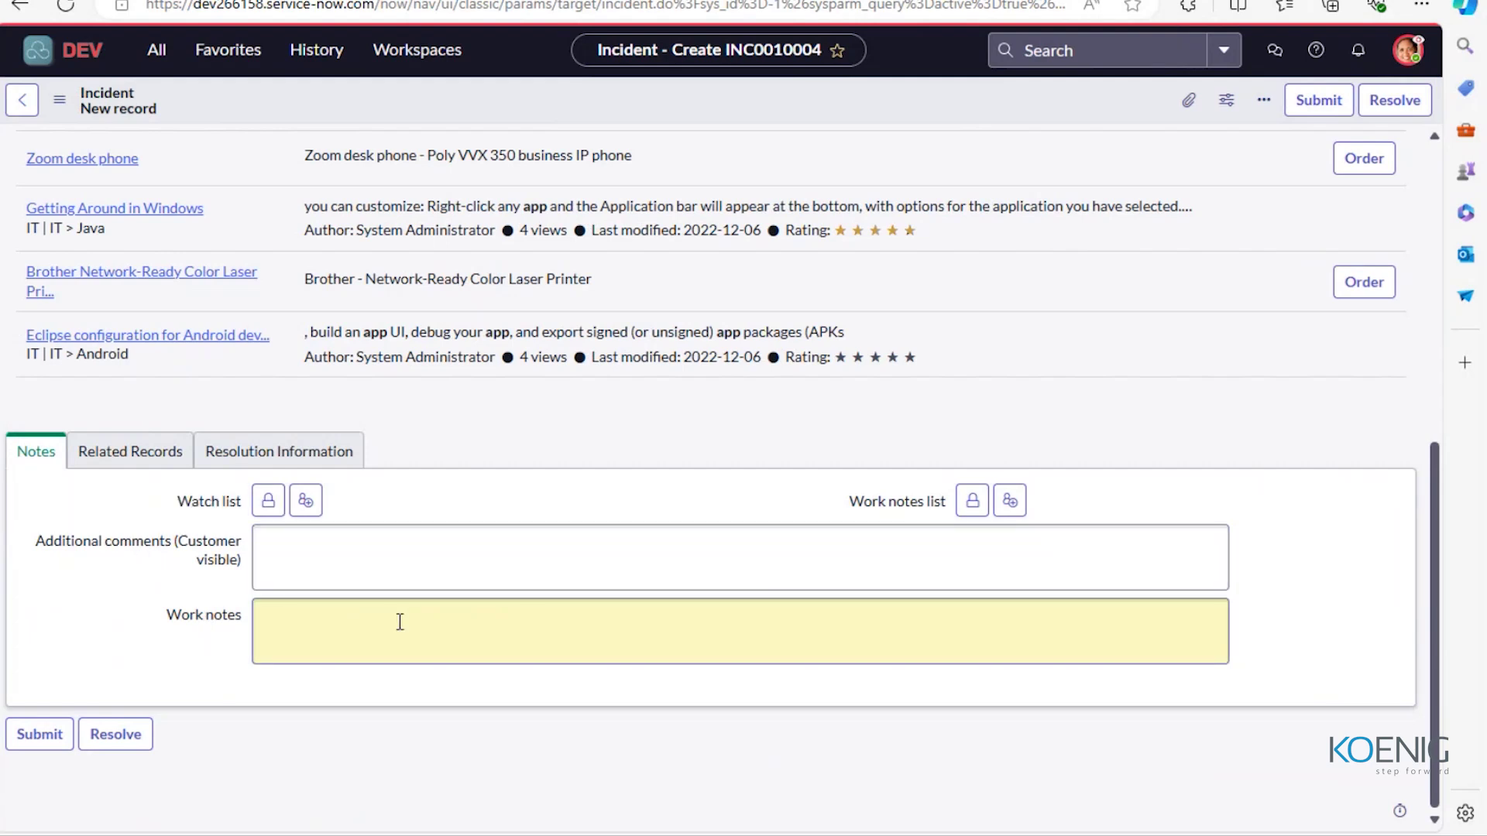
pyautogui.click(332, 623)
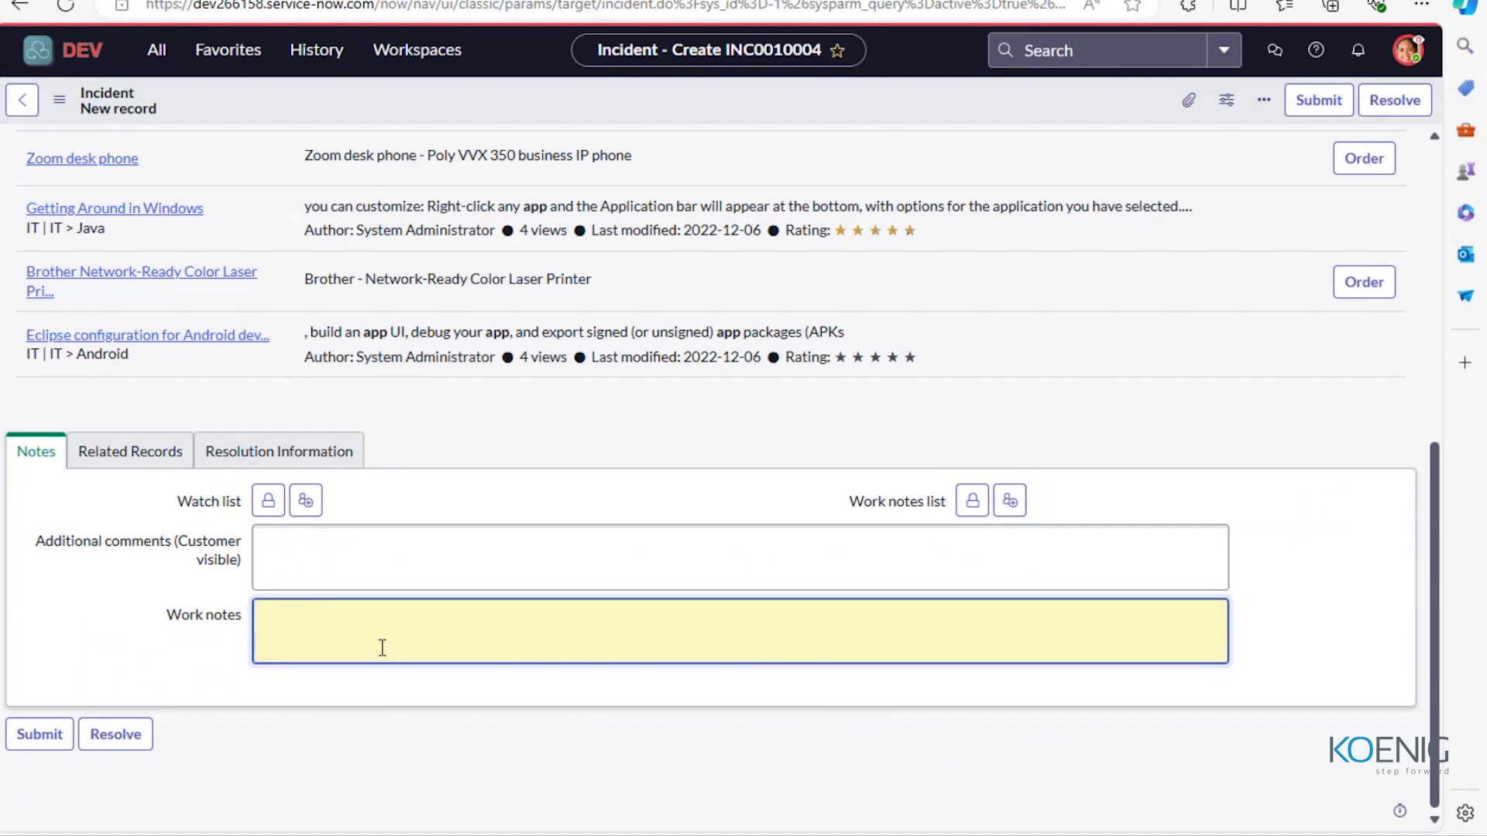
pyautogui.click(408, 574)
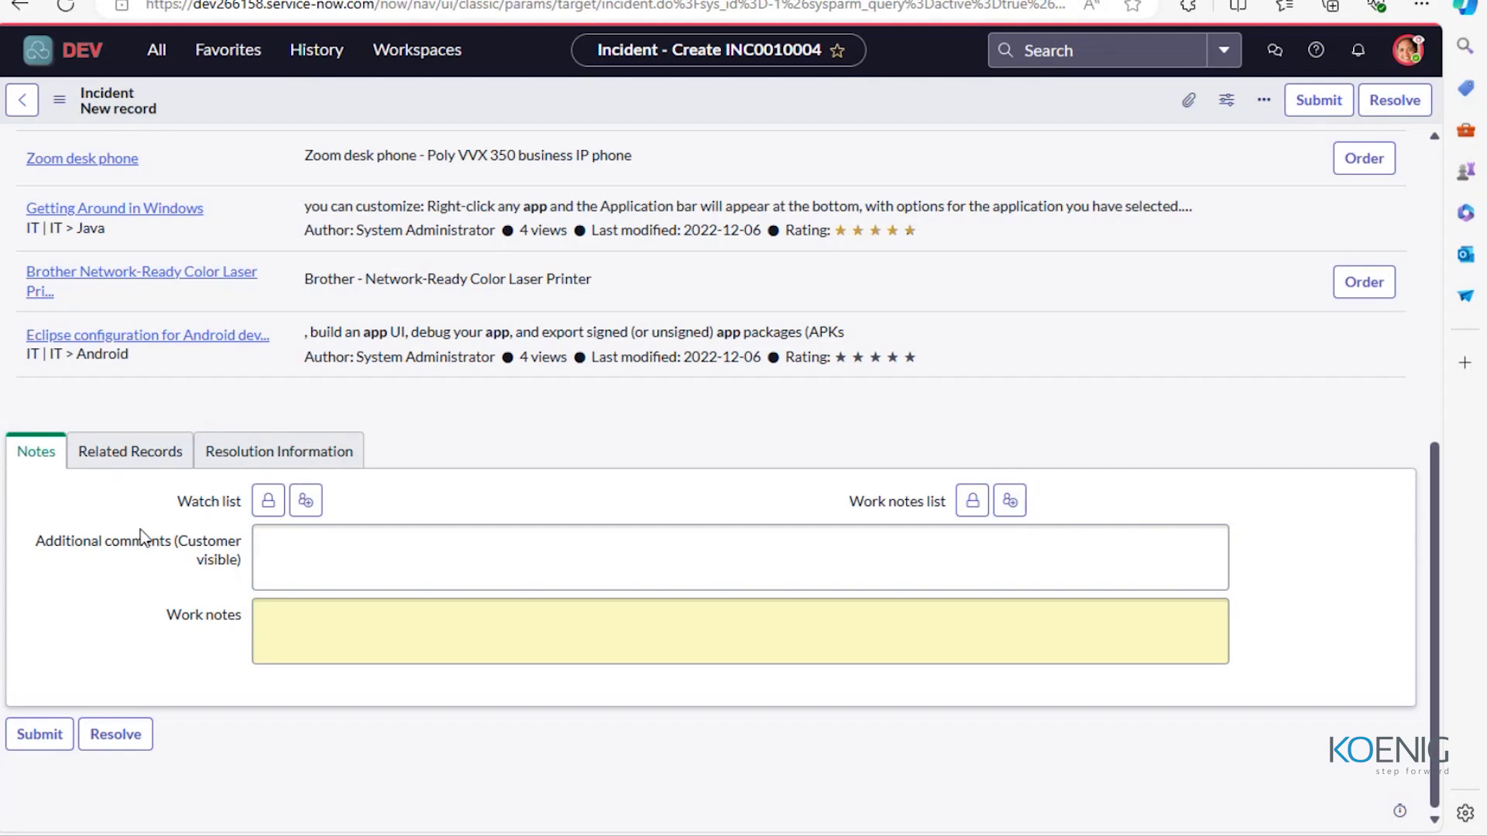
pyautogui.click(323, 547)
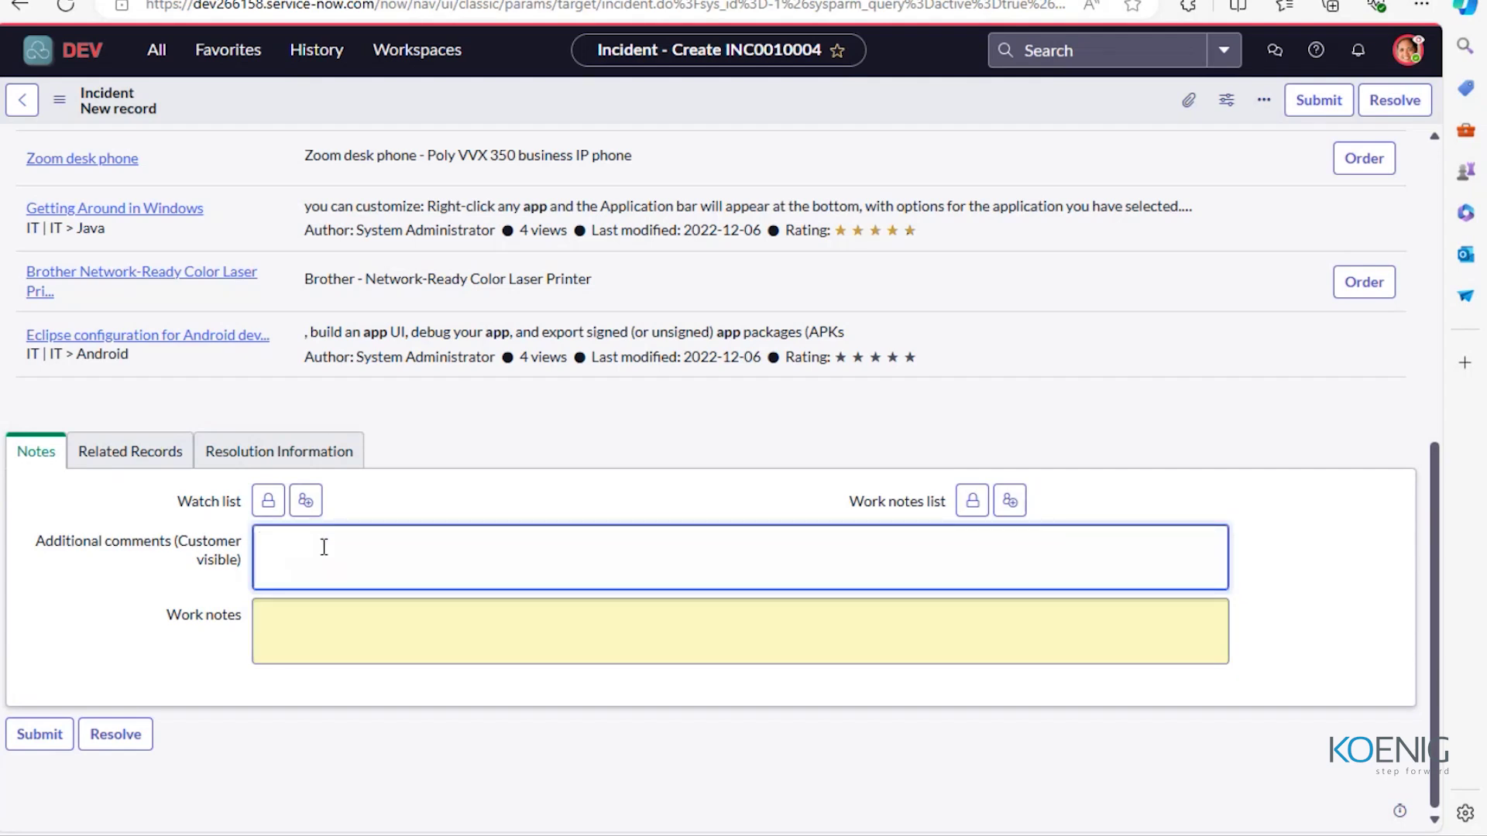
pyautogui.write('hey fred, we are')
pyautogui.write('wo')
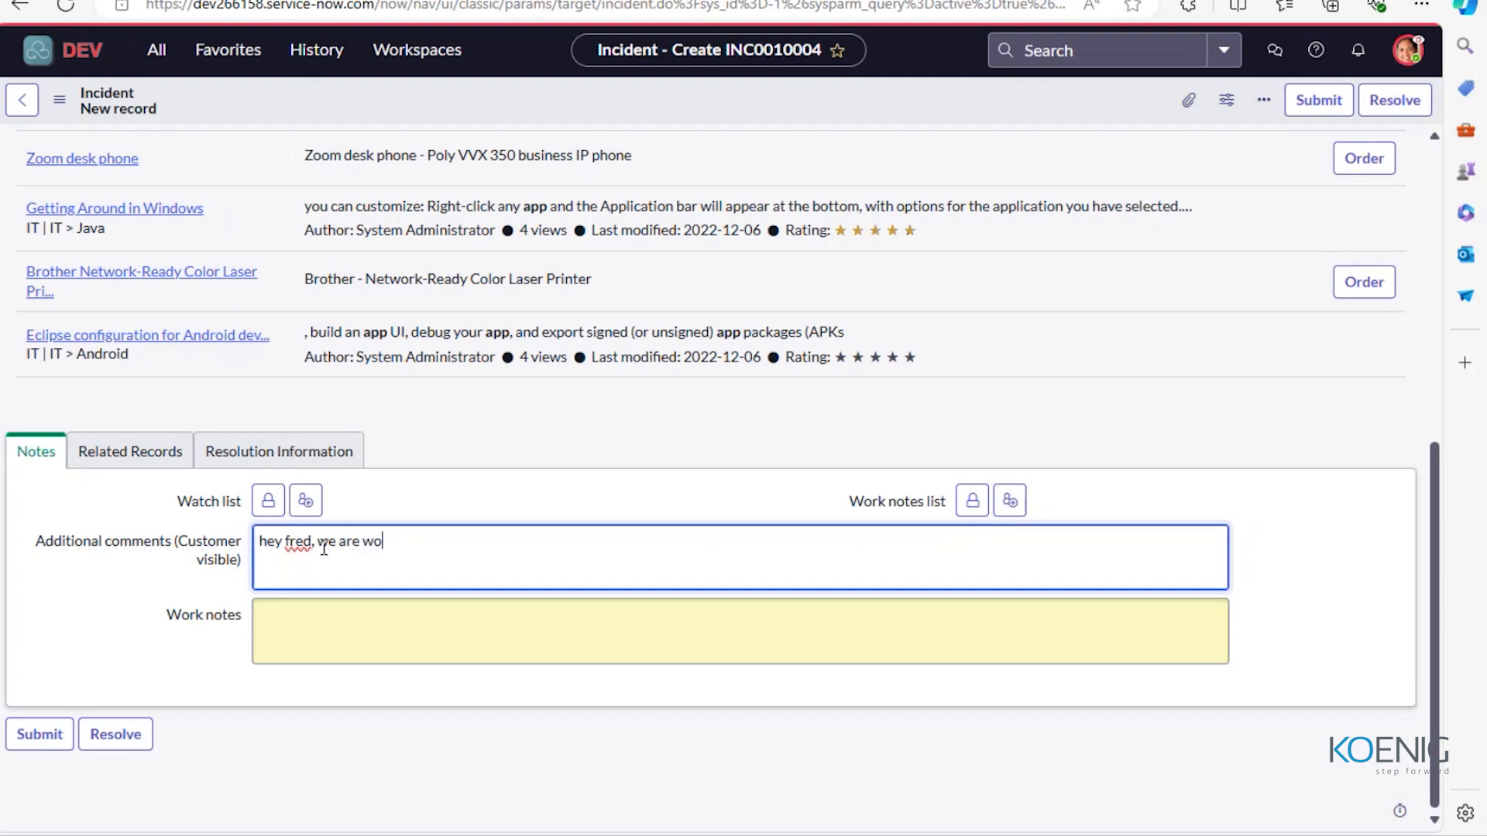
pyautogui.write('rking on this')
# Enter the work note "hello team," followed on a new line by "please starting working on the inc".
pyautogui.click(372, 617)
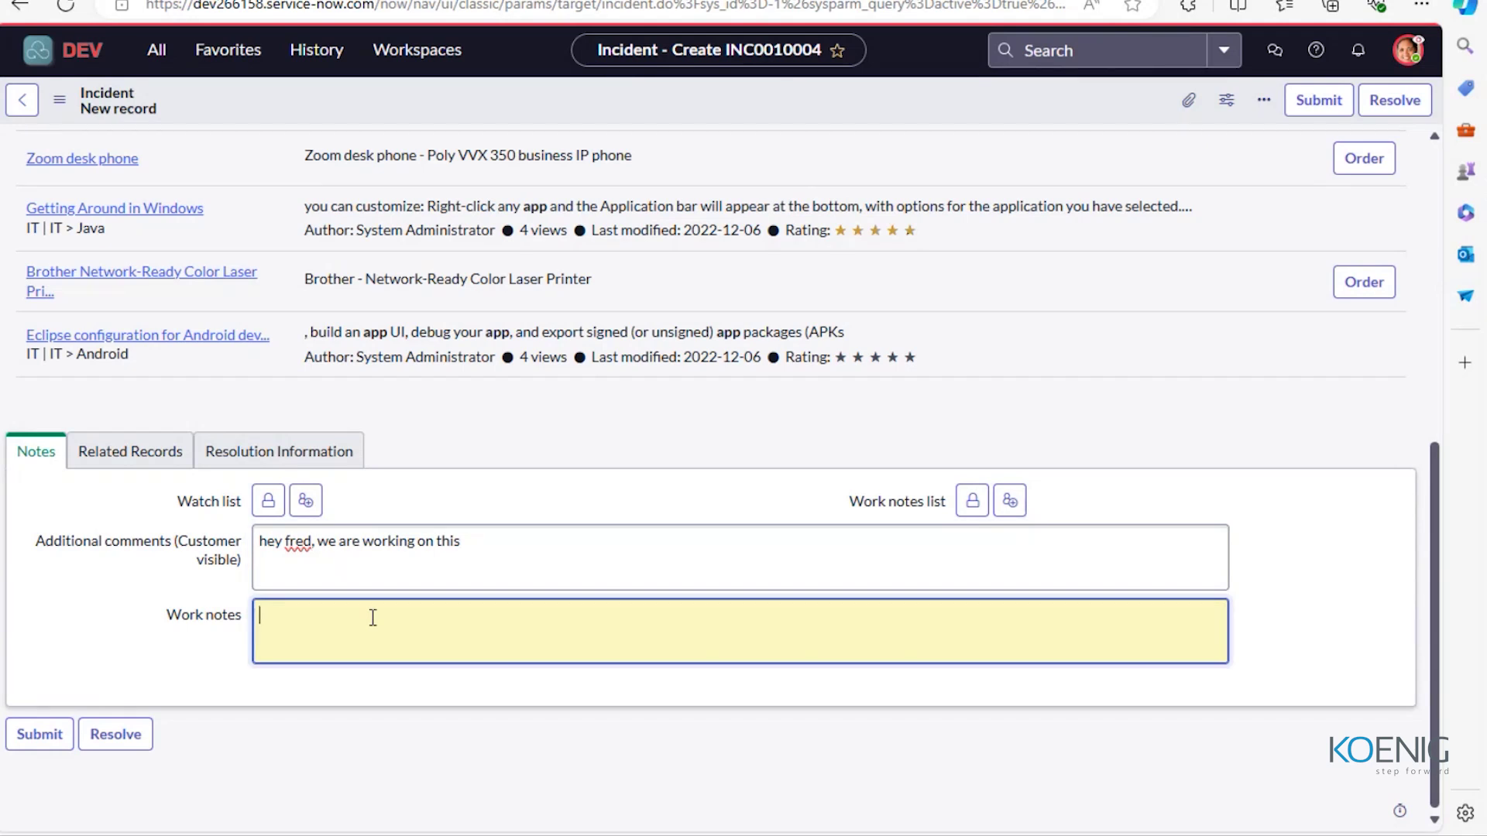
pyautogui.write('hellow')
pyautogui.press('BackSpace')
pyautogui.write('team,')
pyautogui.press('Return')
pyautogui.write('please stART')
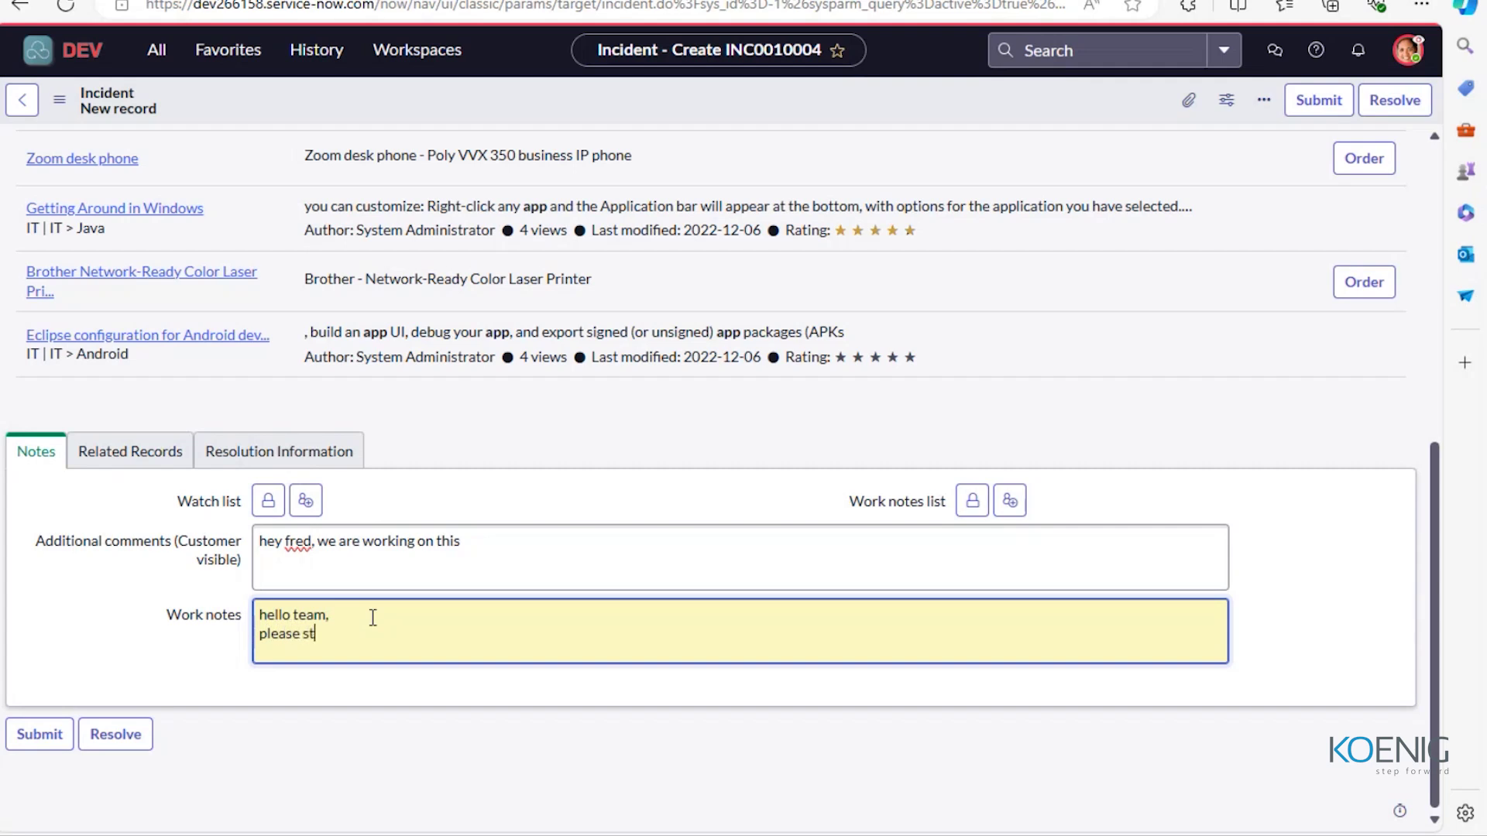
pyautogui.press('BackSpace')
pyautogui.press('BackSpace')
pyautogui.press('BackSpace')
pyautogui.write('arting working o')
pyautogui.press('BackSpace')
pyautogui.write('on the in c')
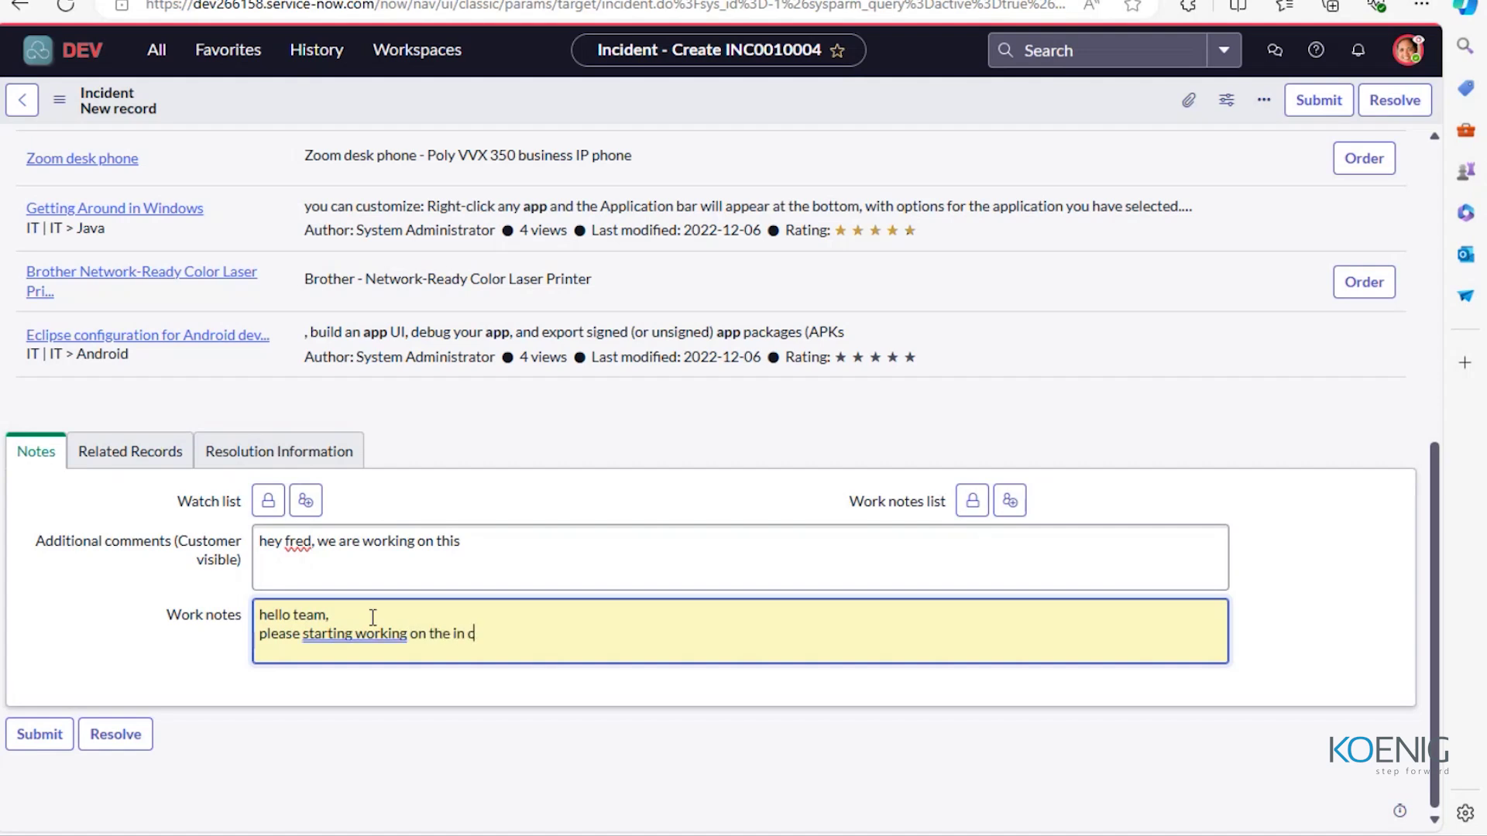
pyautogui.press('BackSpace')
pyautogui.press('BackSpace')
pyautogui.write('c')
# Save the new incident while keeping its record open.
pyautogui.click(1062, 103)
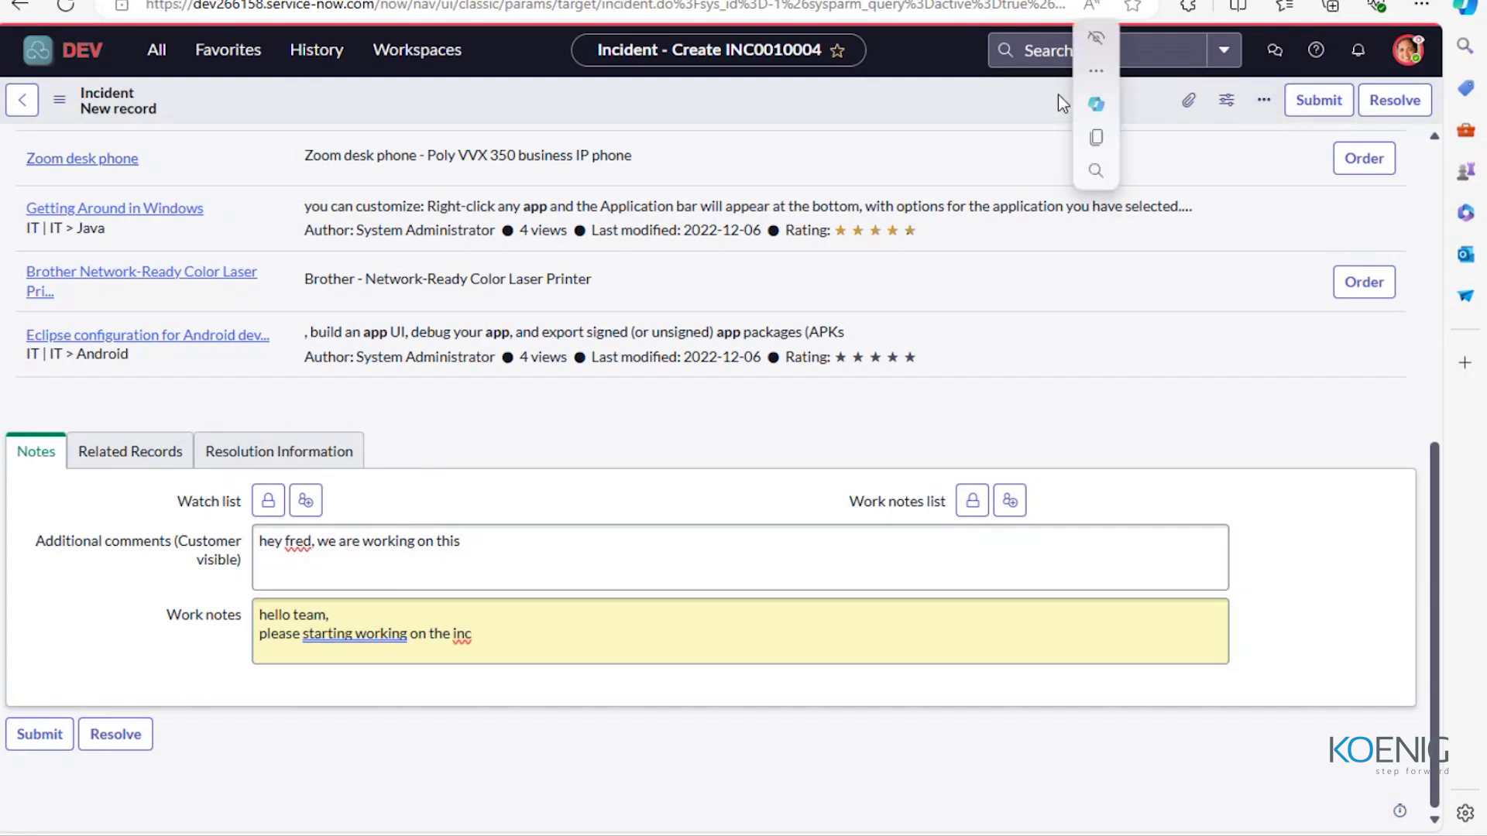
pyautogui.rightClick(592, 96)
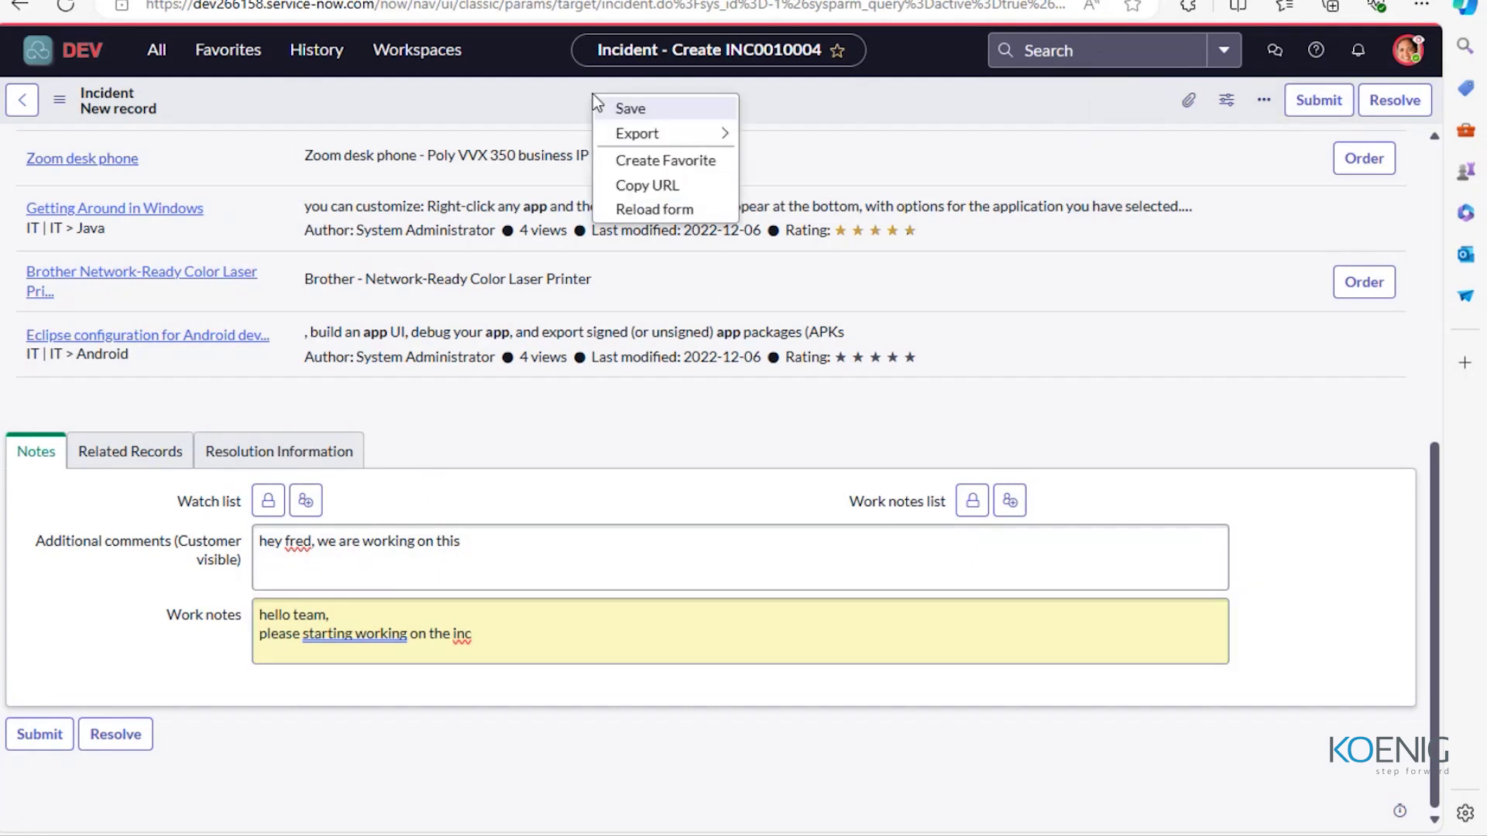
pyautogui.click(699, 114)
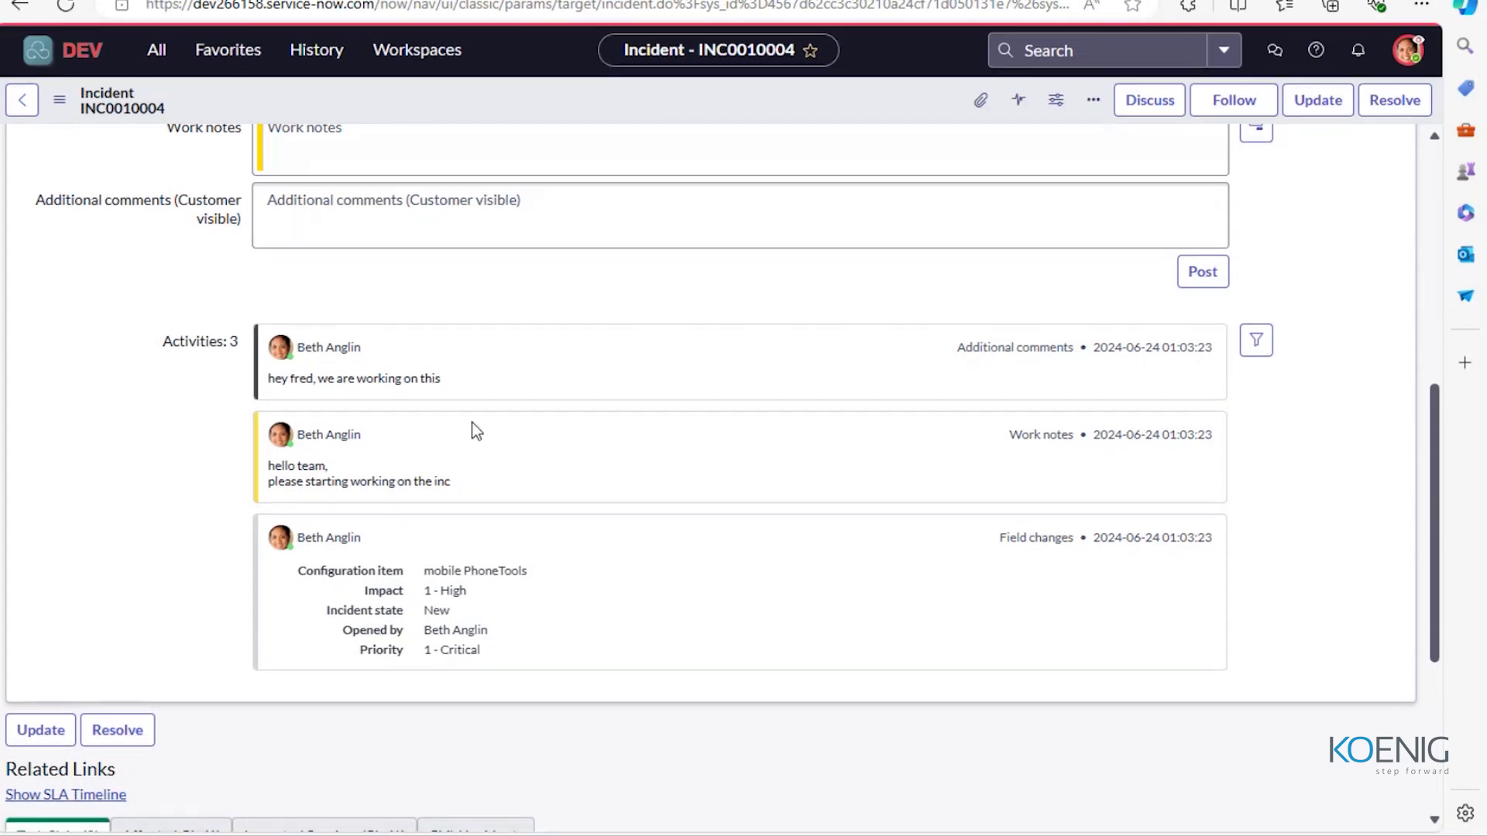
# Review the comment, work note and field changes in the saved incident's activity entries.
pyautogui.scroll(-2, 472, 426)
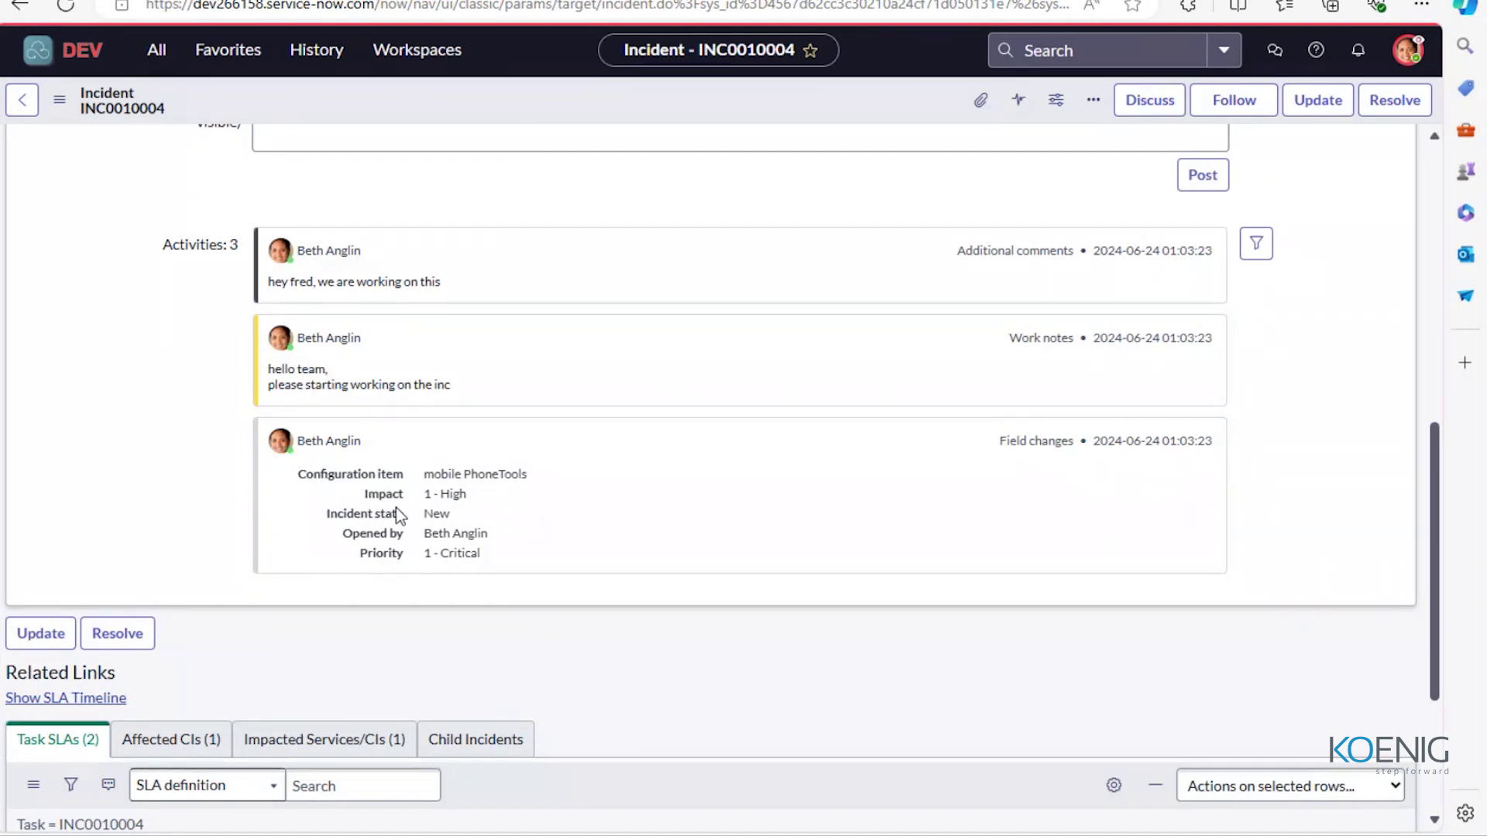
pyautogui.scroll(1, 397, 508)
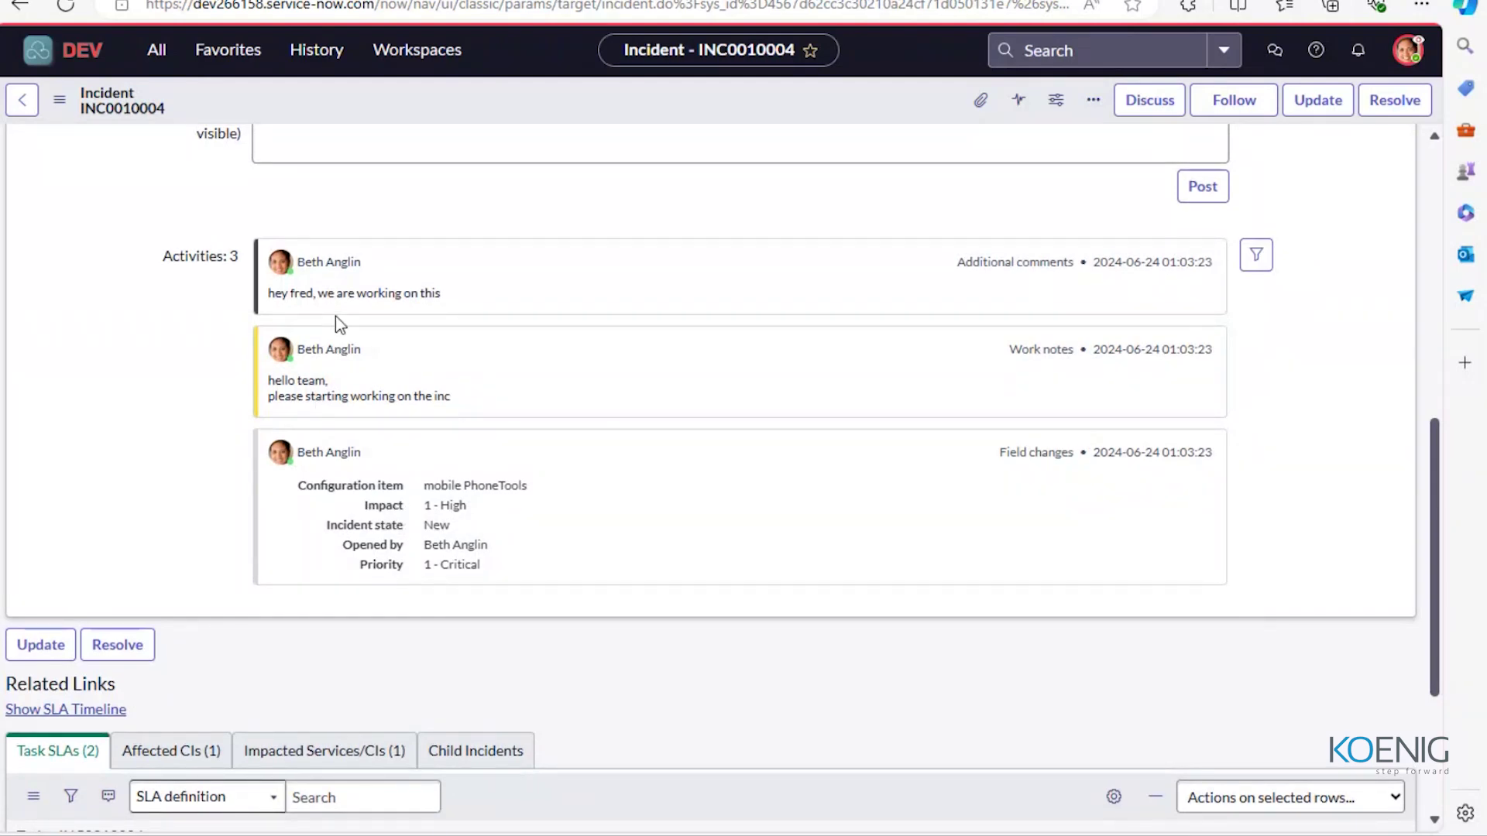
pyautogui.scroll(-4, 339, 323)
pyautogui.scroll(9, 338, 324)
pyautogui.scroll(-8, 338, 322)
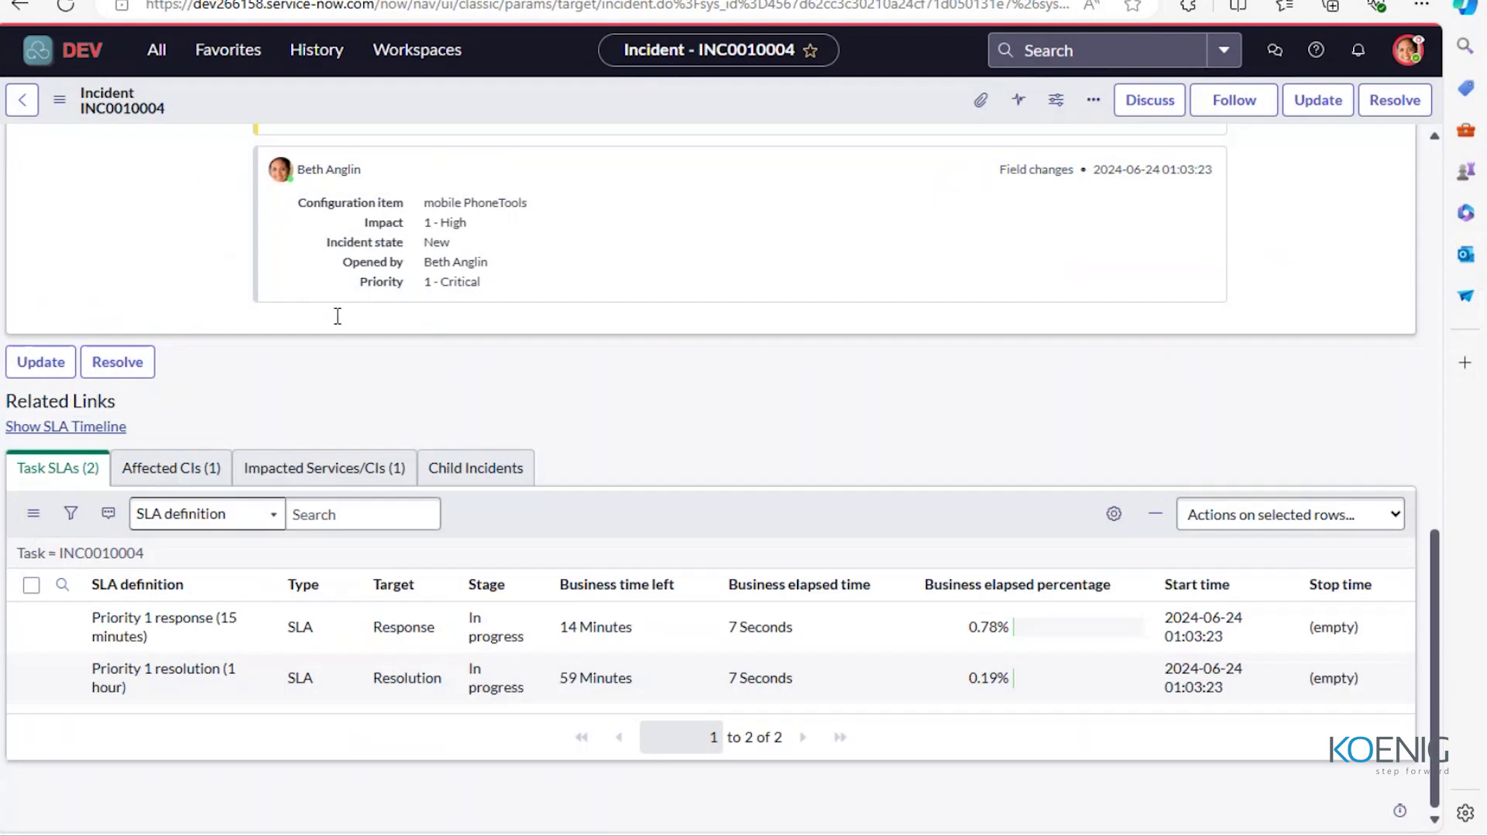
# Check the incident's affected CIs against the record's configuration item and examine its task SLAs.
pyautogui.click(170, 486)
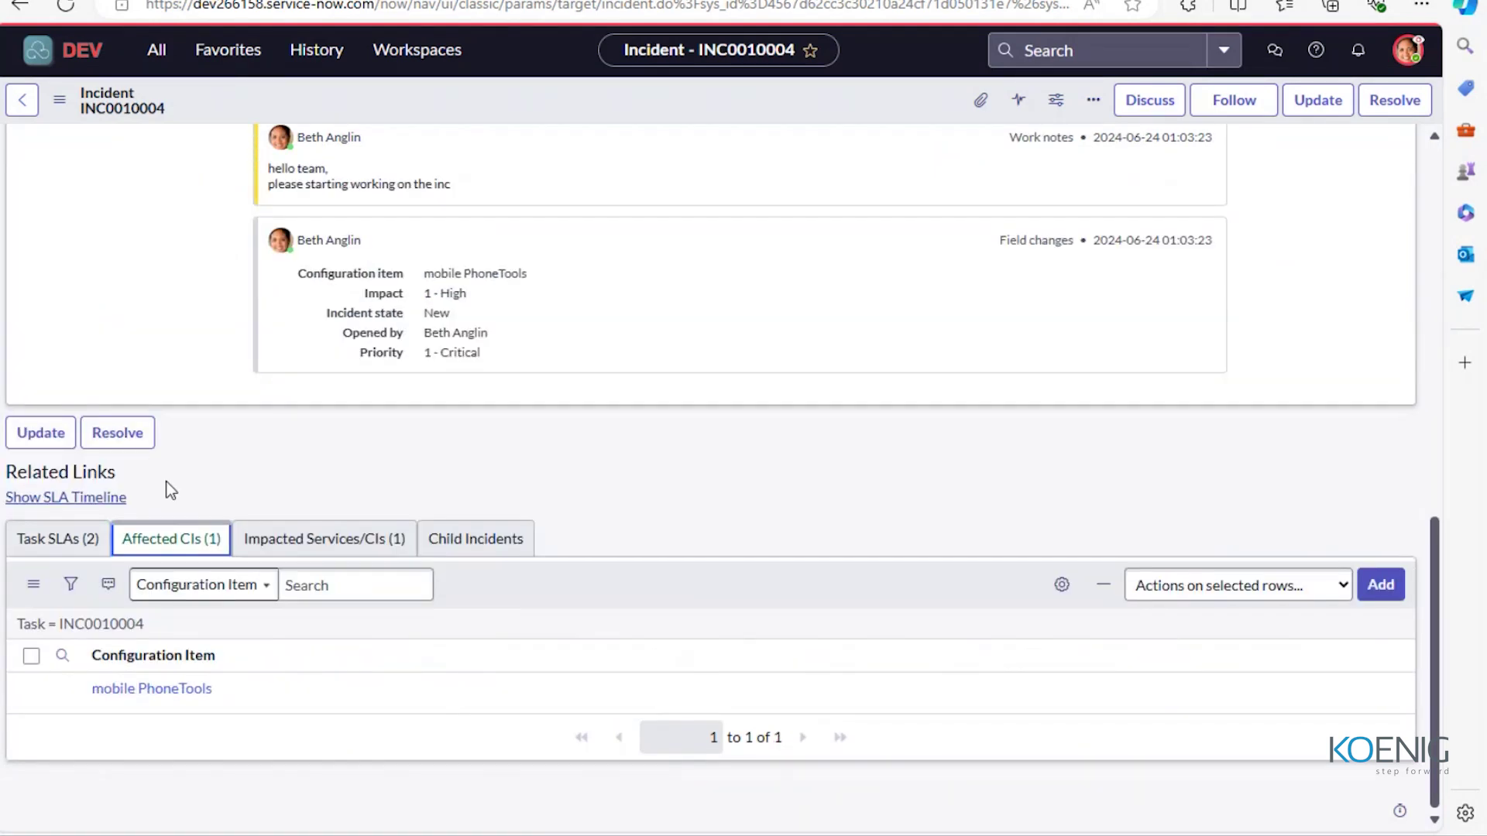
pyautogui.scroll(8, 338, 411)
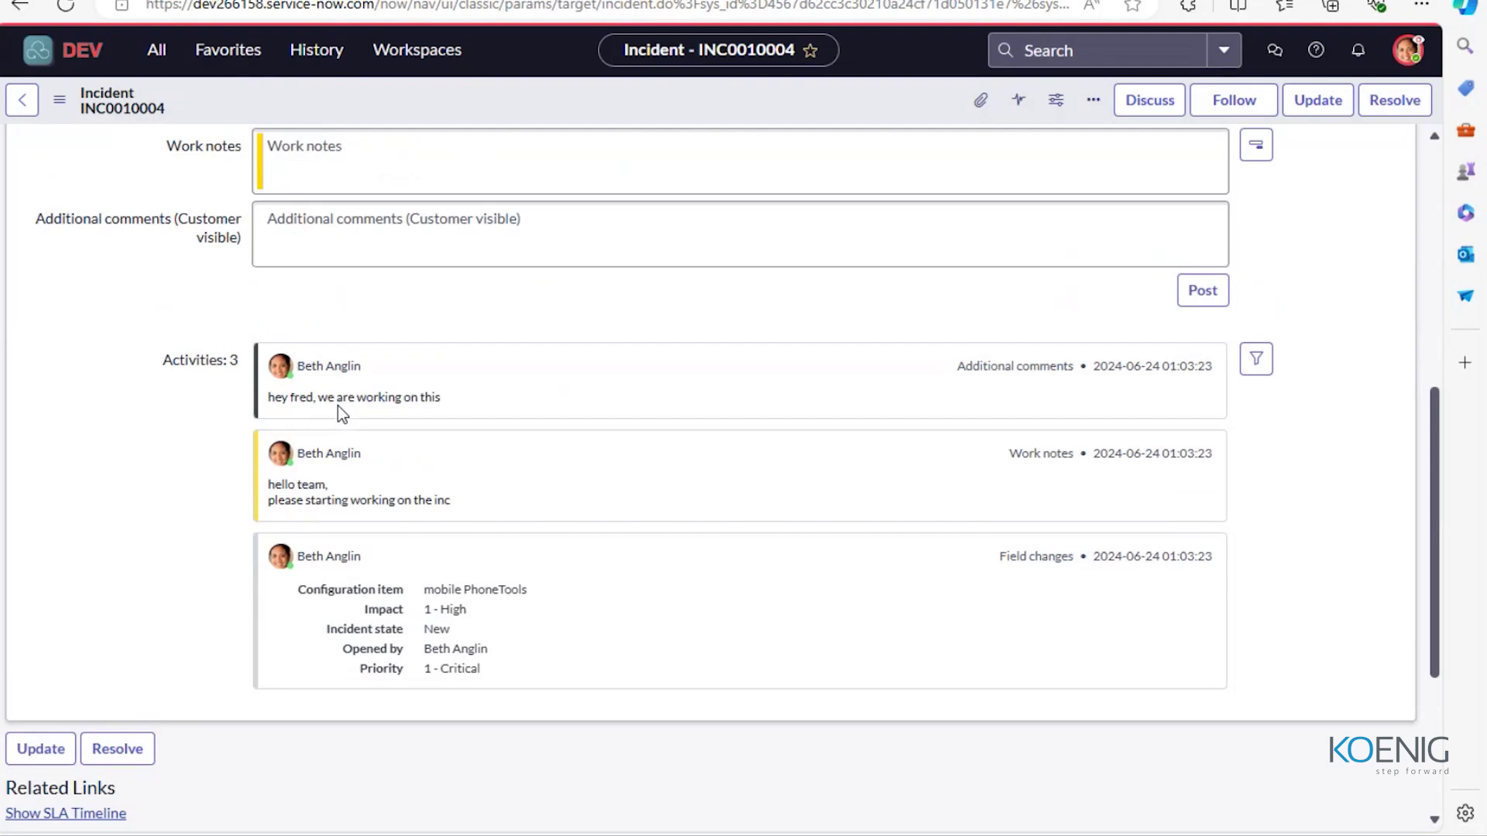
pyautogui.scroll(3, 341, 416)
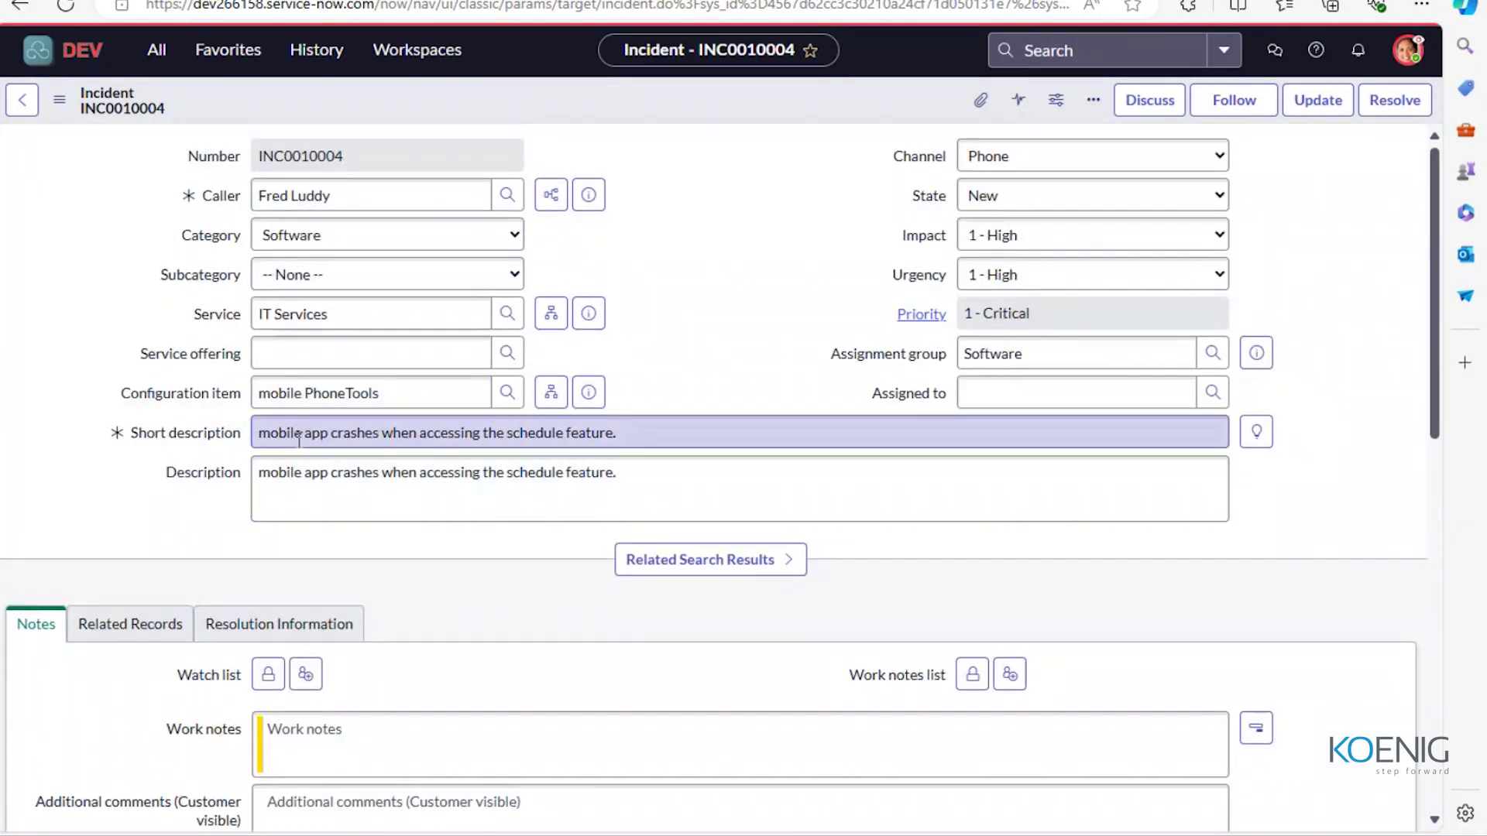
pyautogui.scroll(-10, 382, 446)
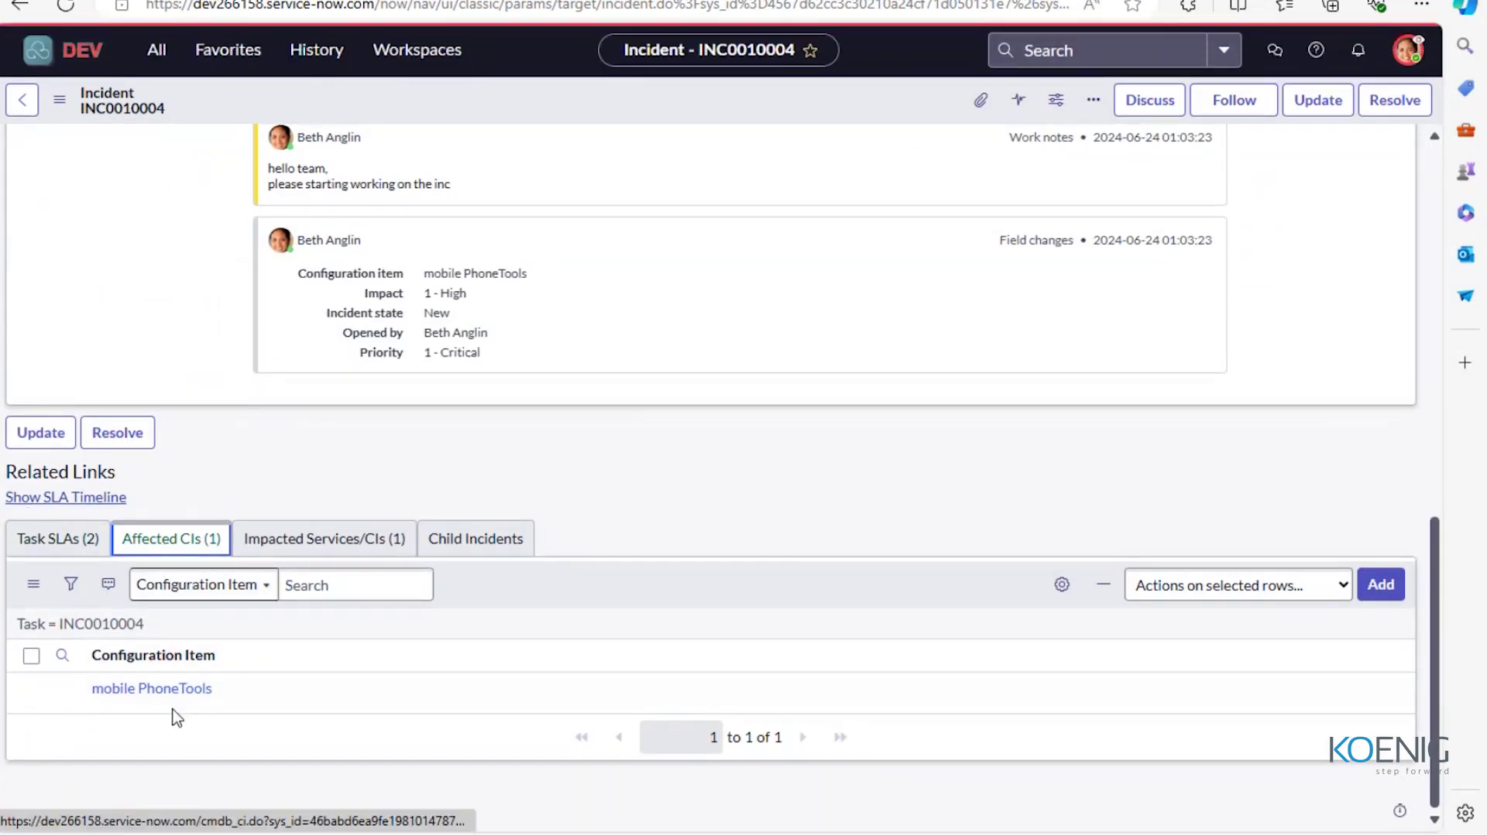
pyautogui.click(73, 555)
pyautogui.scroll(-1, 219, 739)
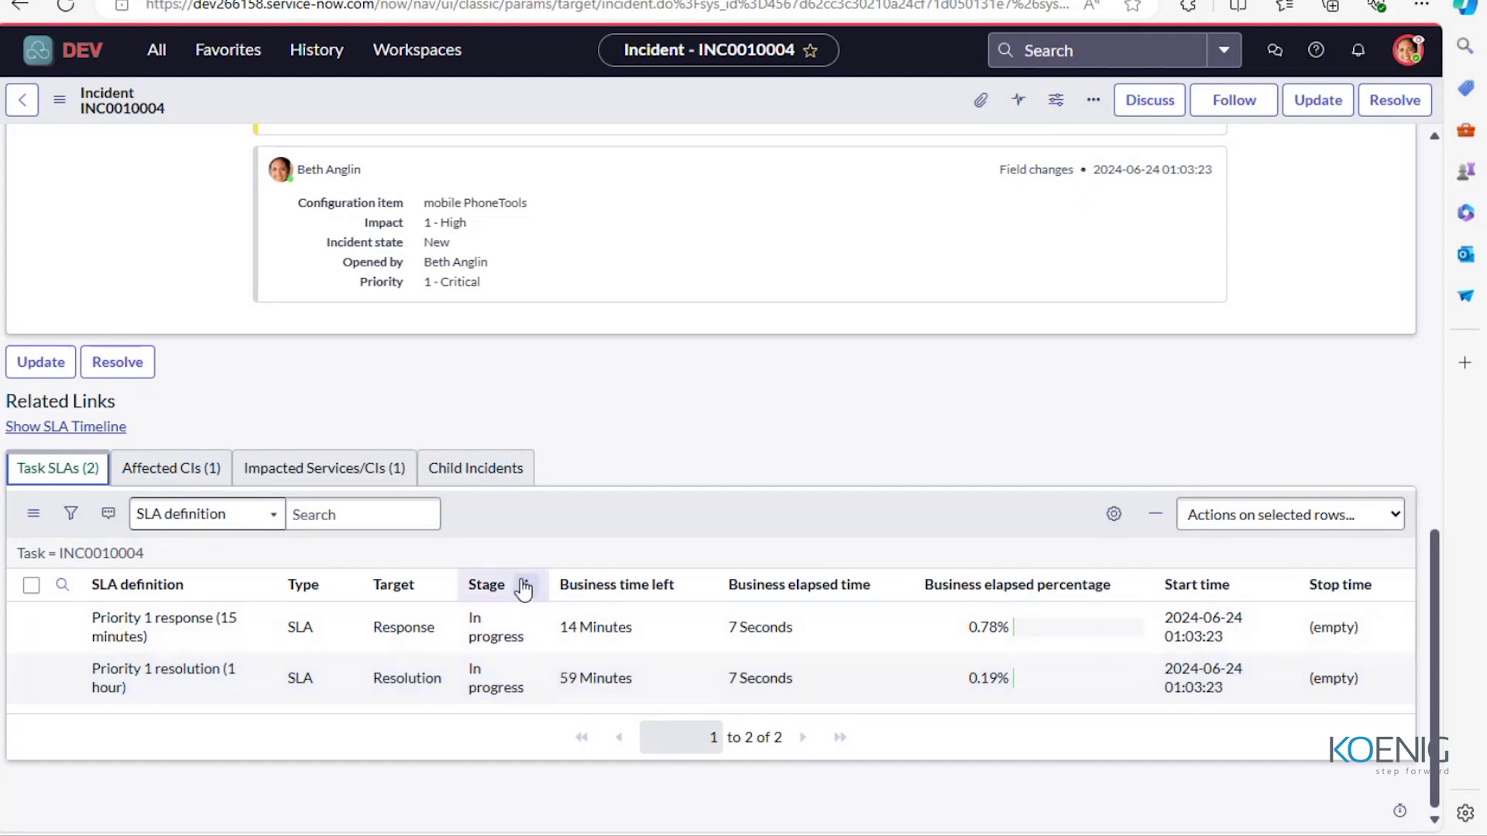
# Copy the incident number from the saved record.
pyautogui.scroll(1, 523, 590)
pyautogui.scroll(10, 523, 590)
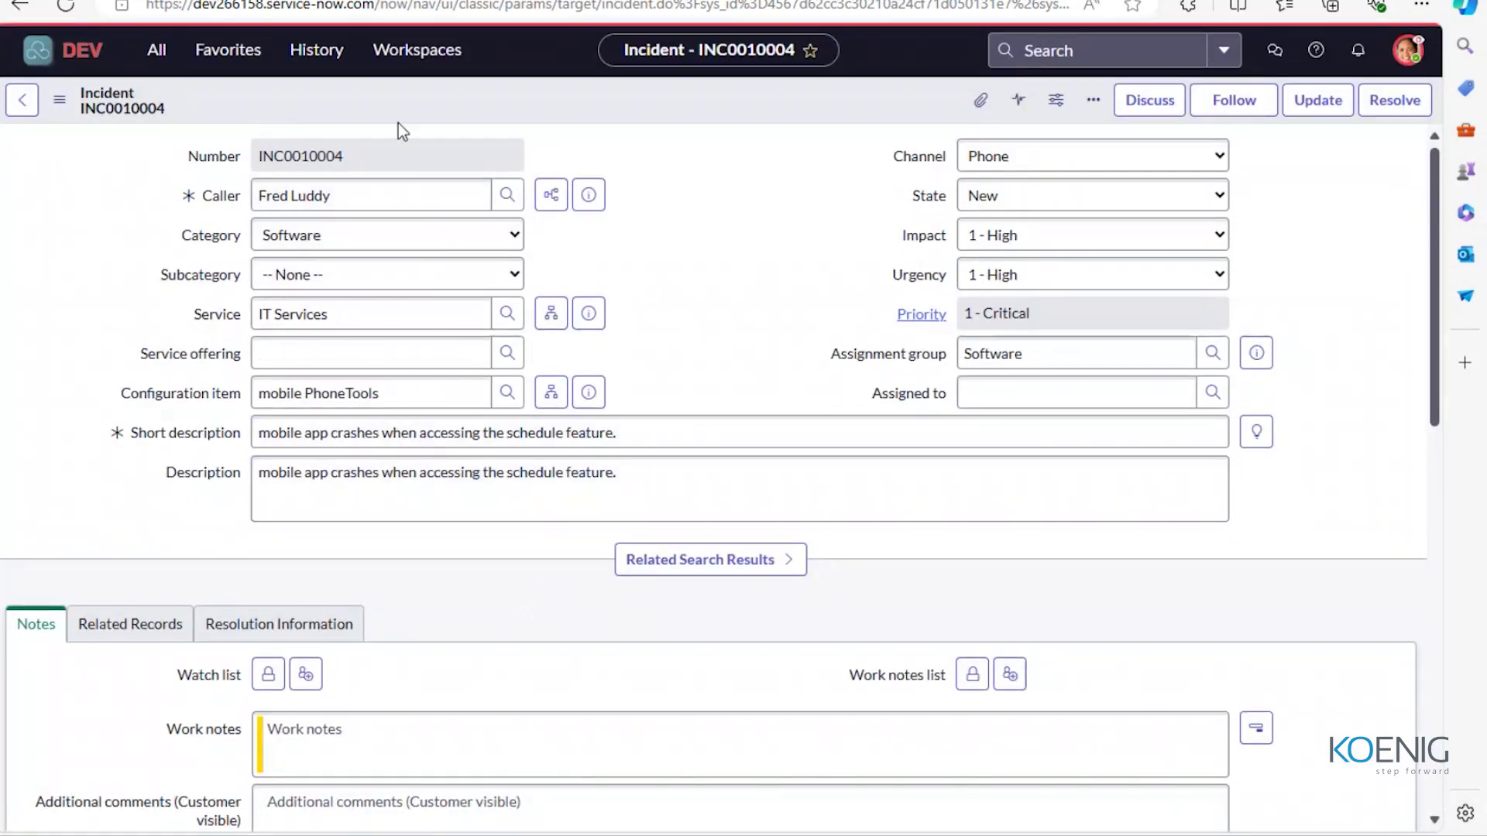
pyautogui.doubleClick(385, 156)
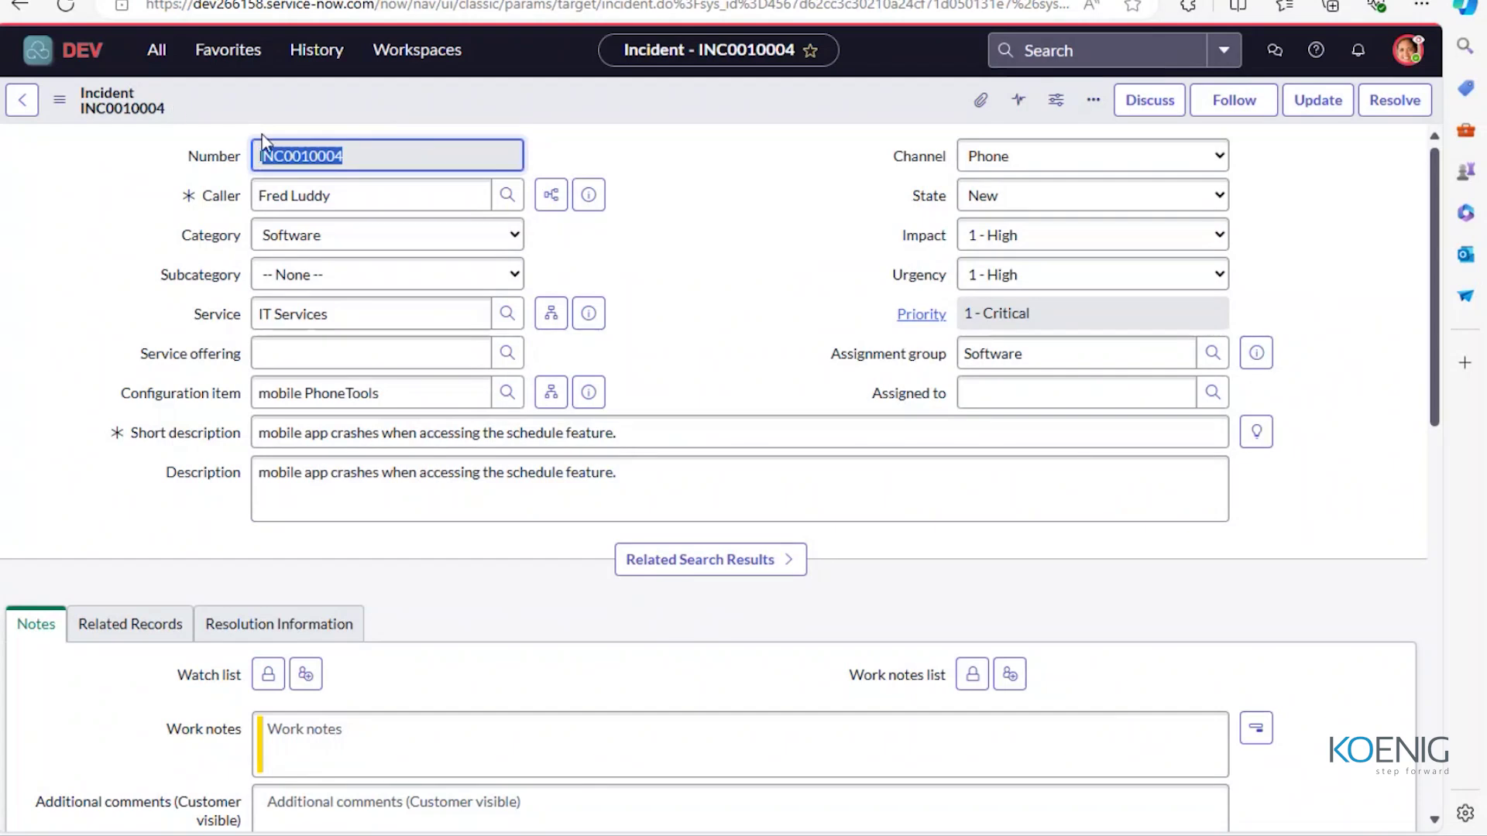
pyautogui.moveTo(349, 157); pyautogui.dragTo(198, 139)
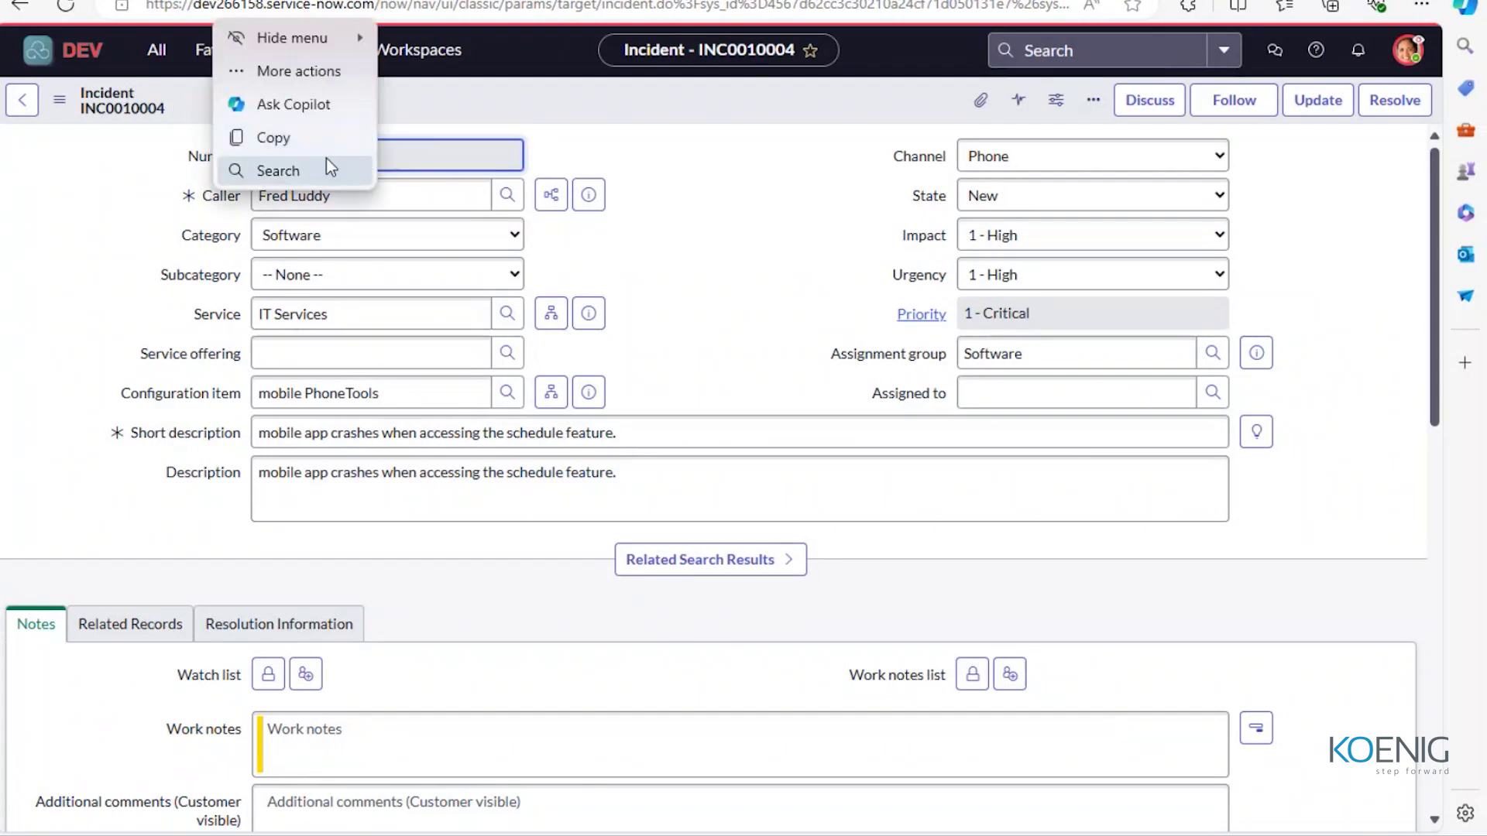
pyautogui.click(279, 137)
pyautogui.click(350, 155)
pyautogui.moveTo(350, 155); pyautogui.dragTo(229, 136)
pyautogui.click(265, 139)
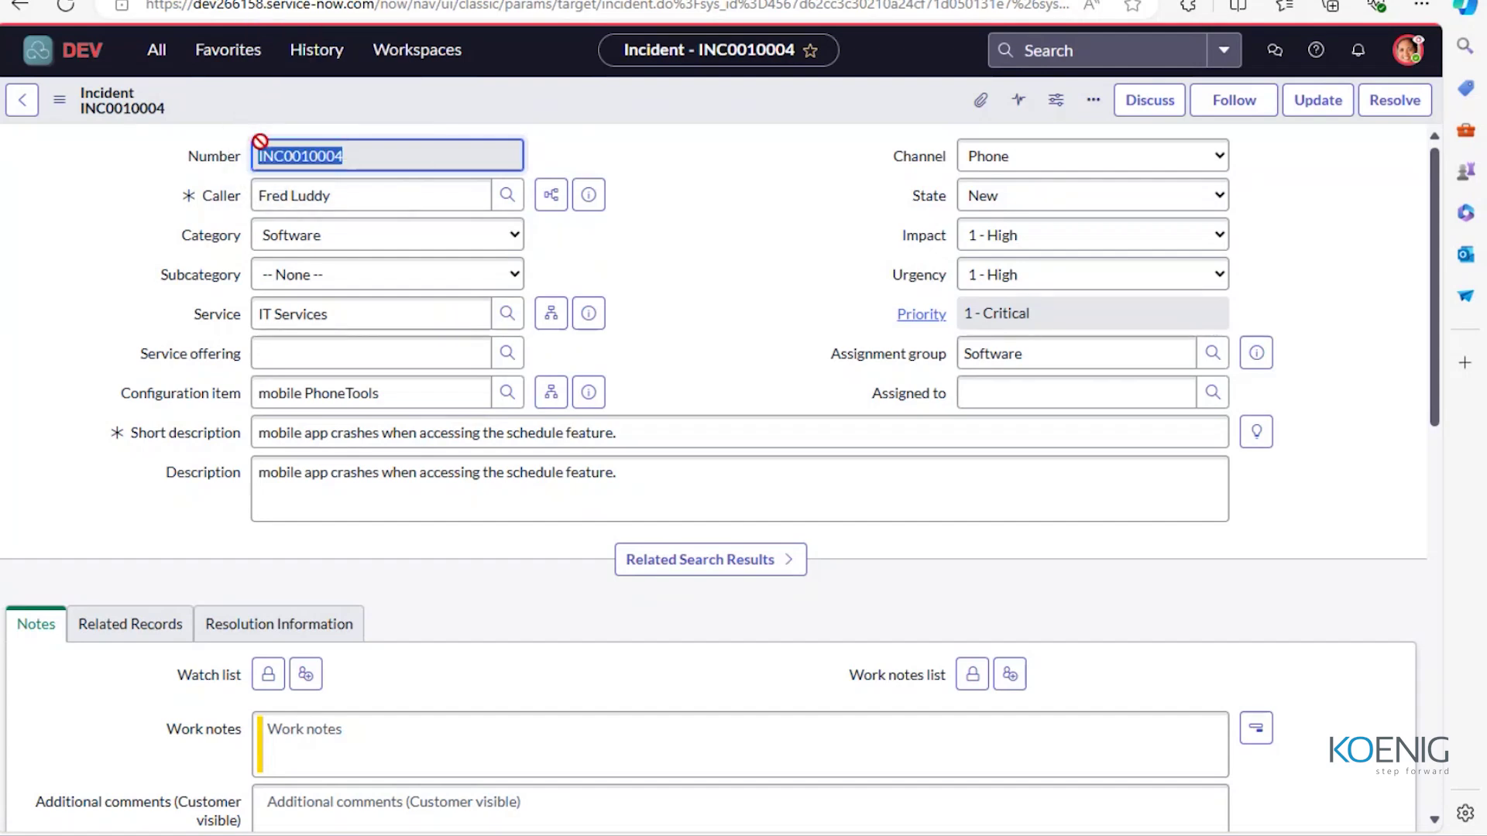
# Filter the application navigator by "inci" and open the list of all incidents.
pyautogui.click(154, 58)
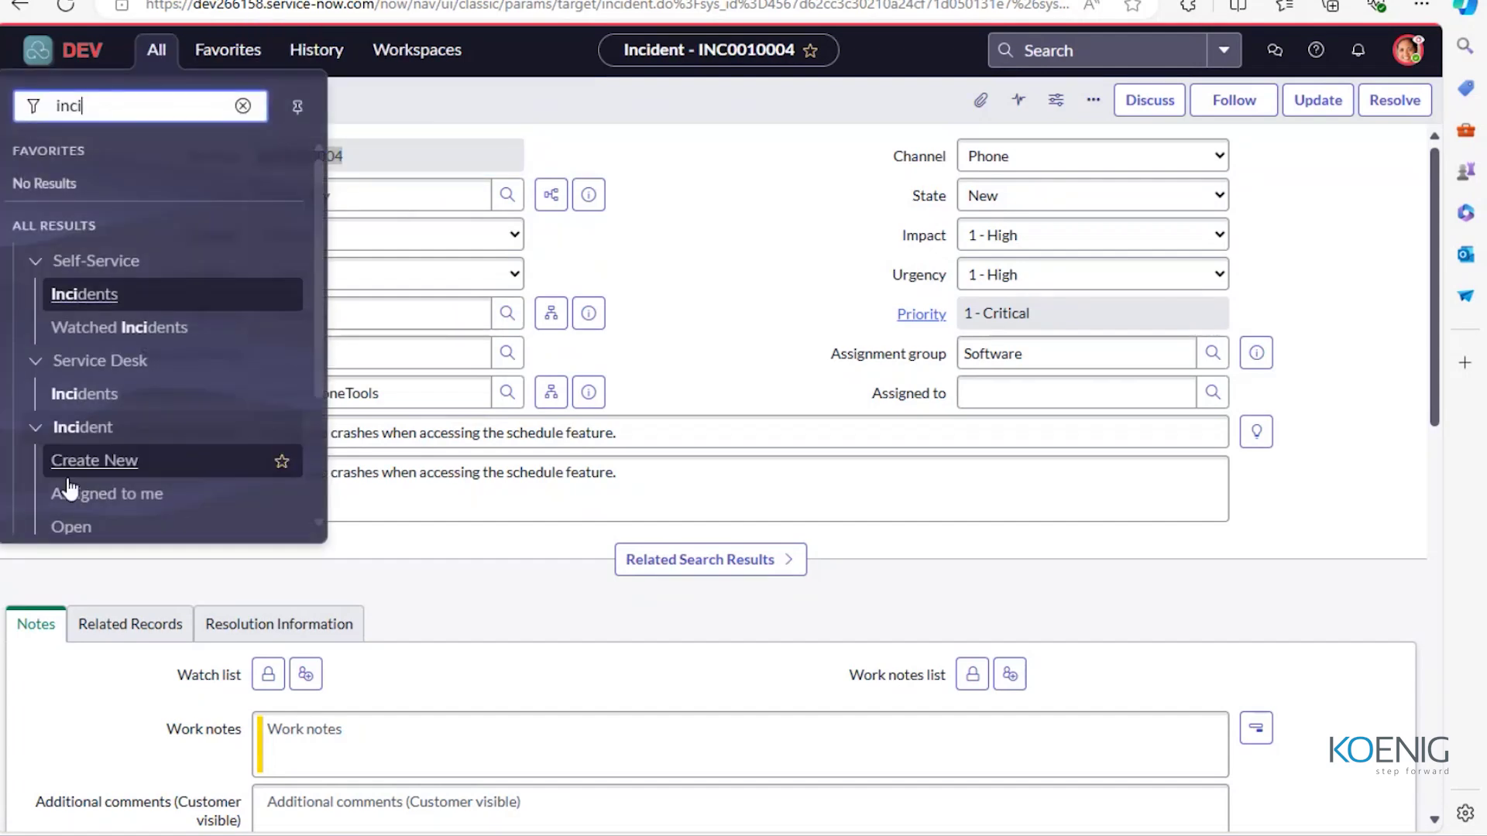
pyautogui.scroll(-2, 62, 476)
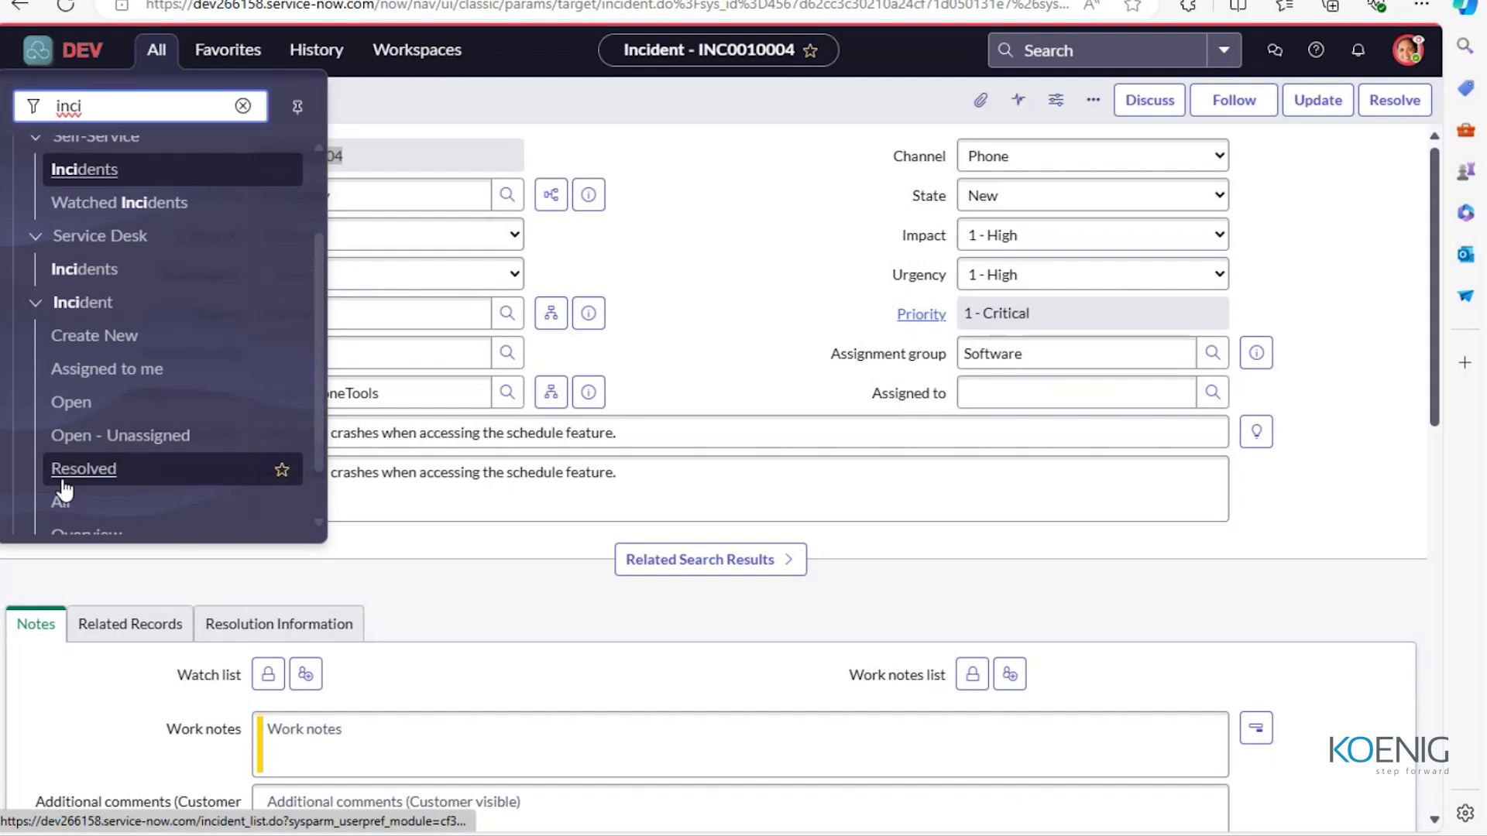
pyautogui.click(62, 492)
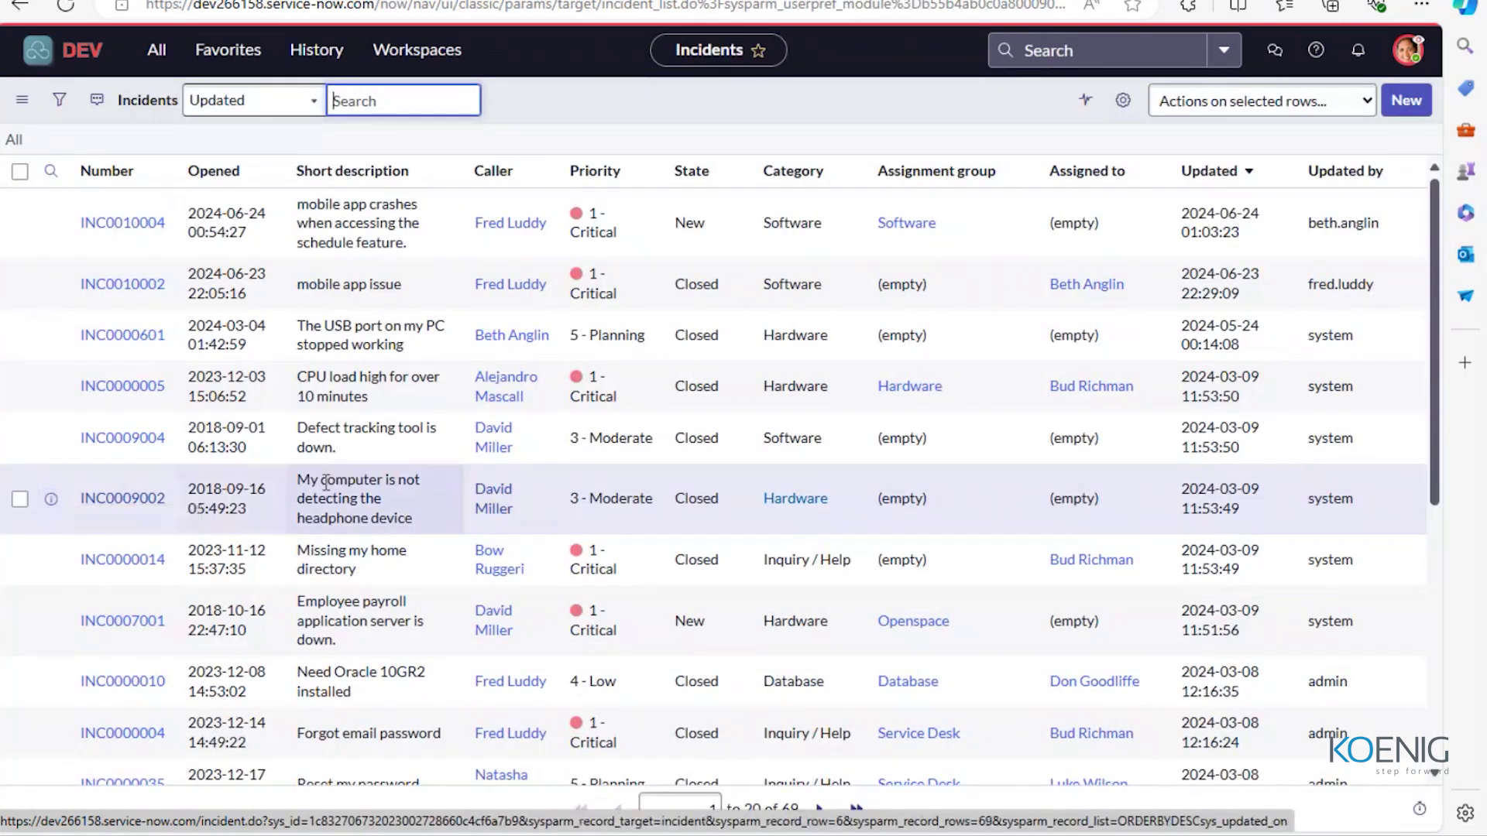
pyautogui.scroll(-3, 328, 488)
pyautogui.scroll(3, 328, 488)
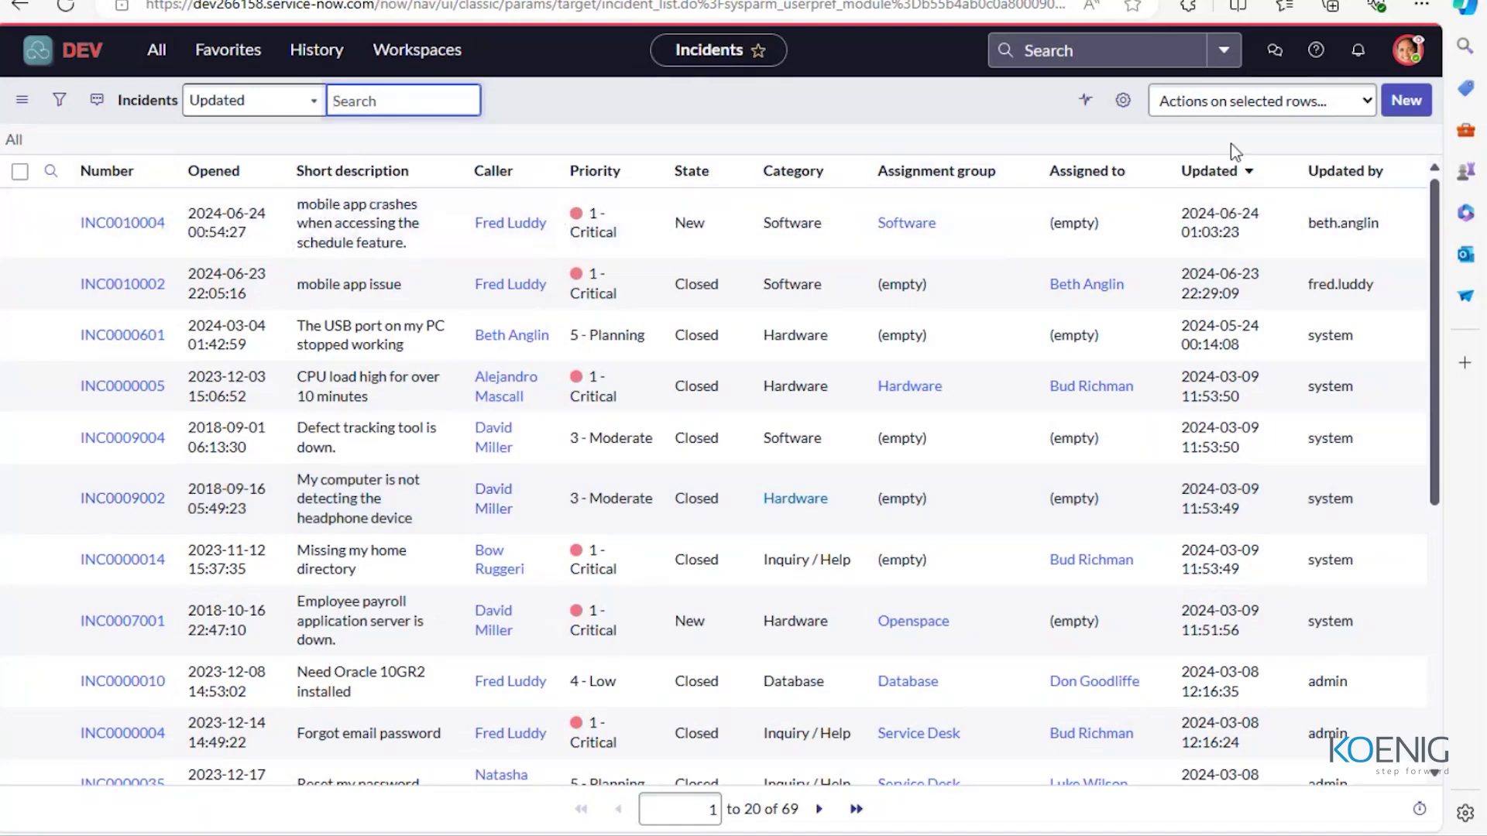
pyautogui.rightClick(1217, 169)
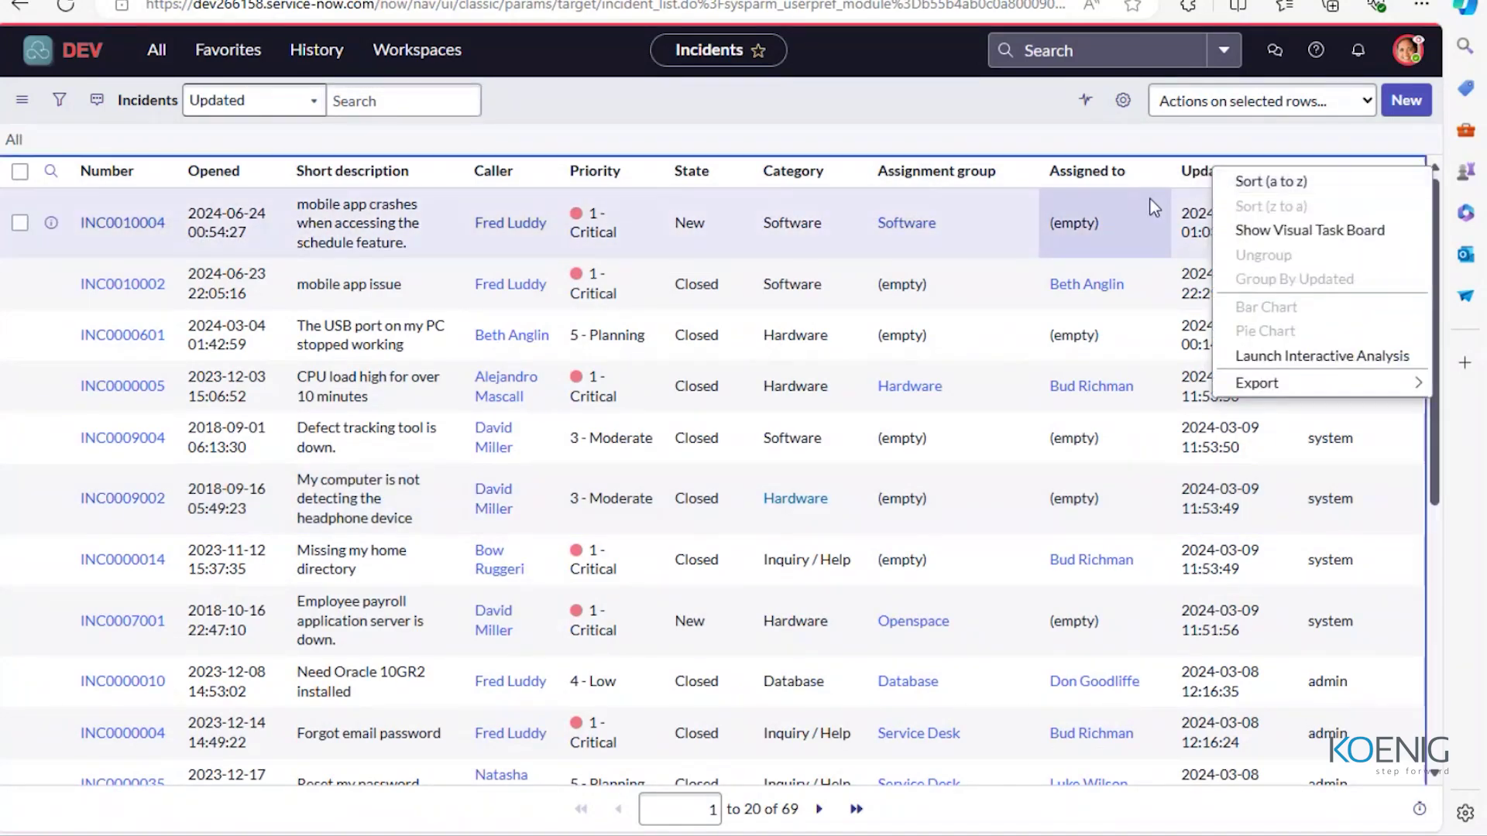
pyautogui.press('Escape')
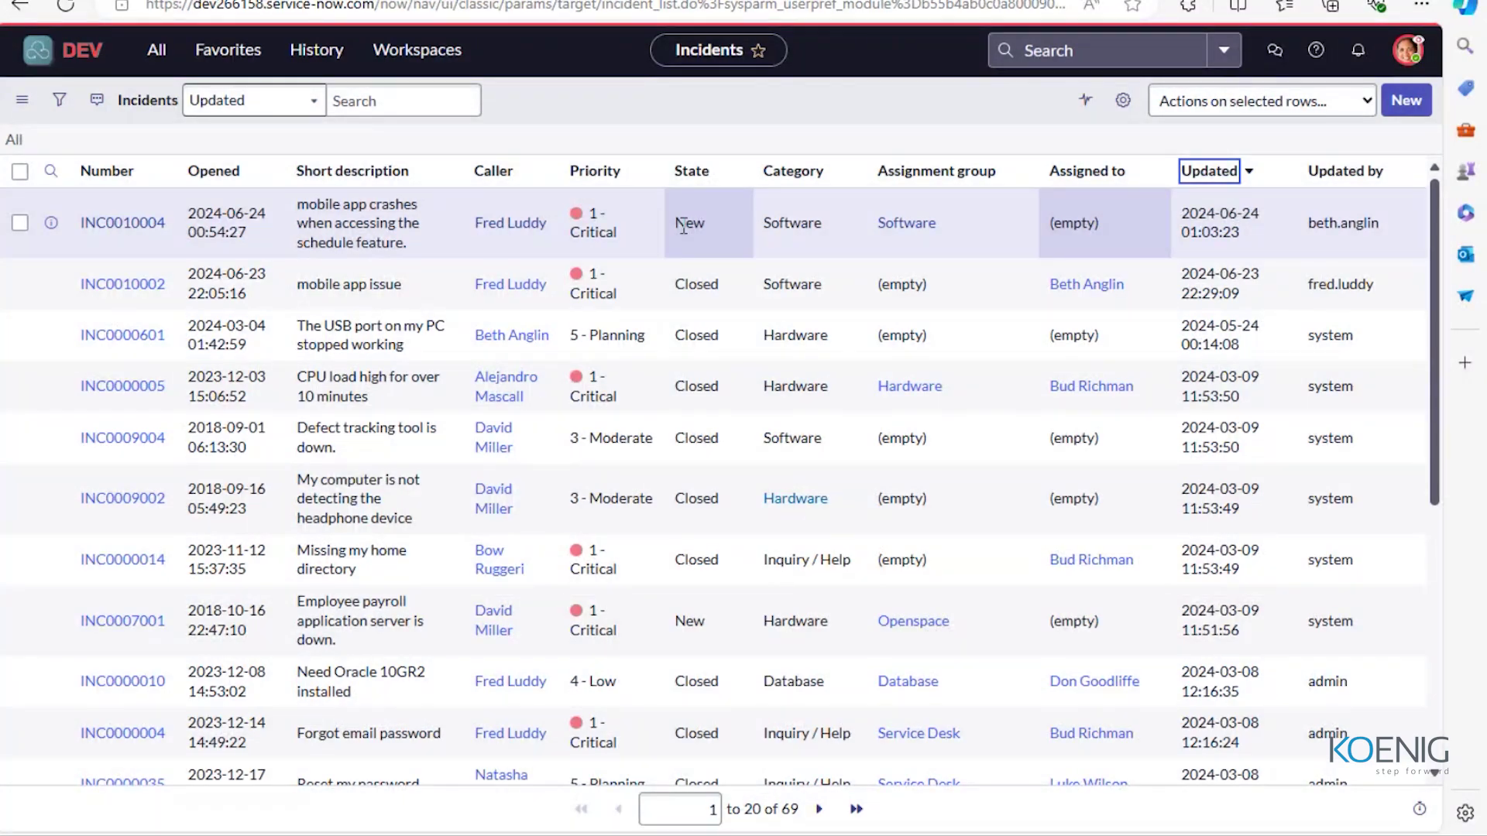
# Open the Service Operations Workspace and look over its overview charts and assigned incidents.
pyautogui.click(399, 63)
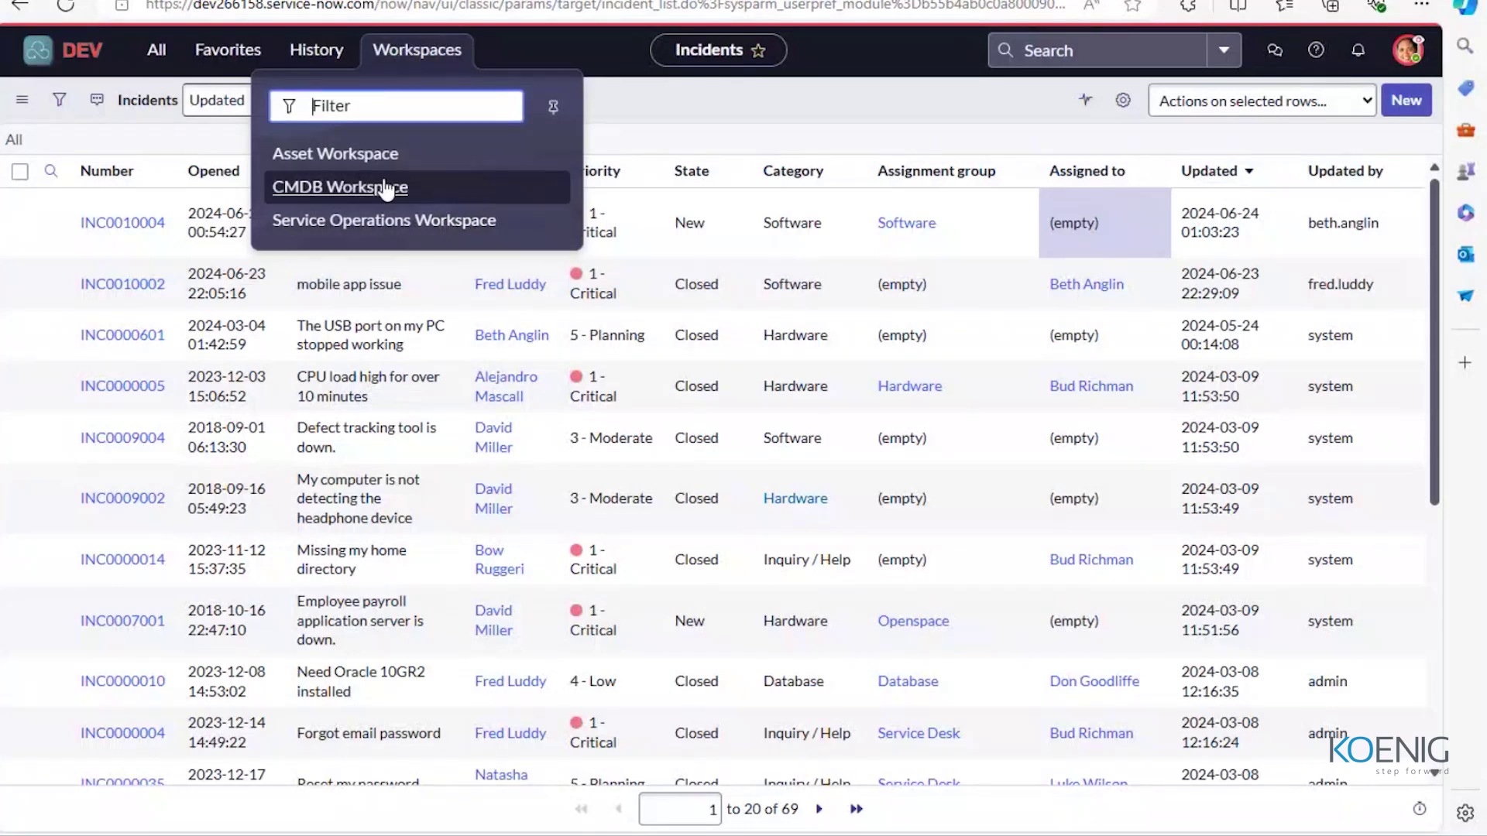
pyautogui.click(422, 224)
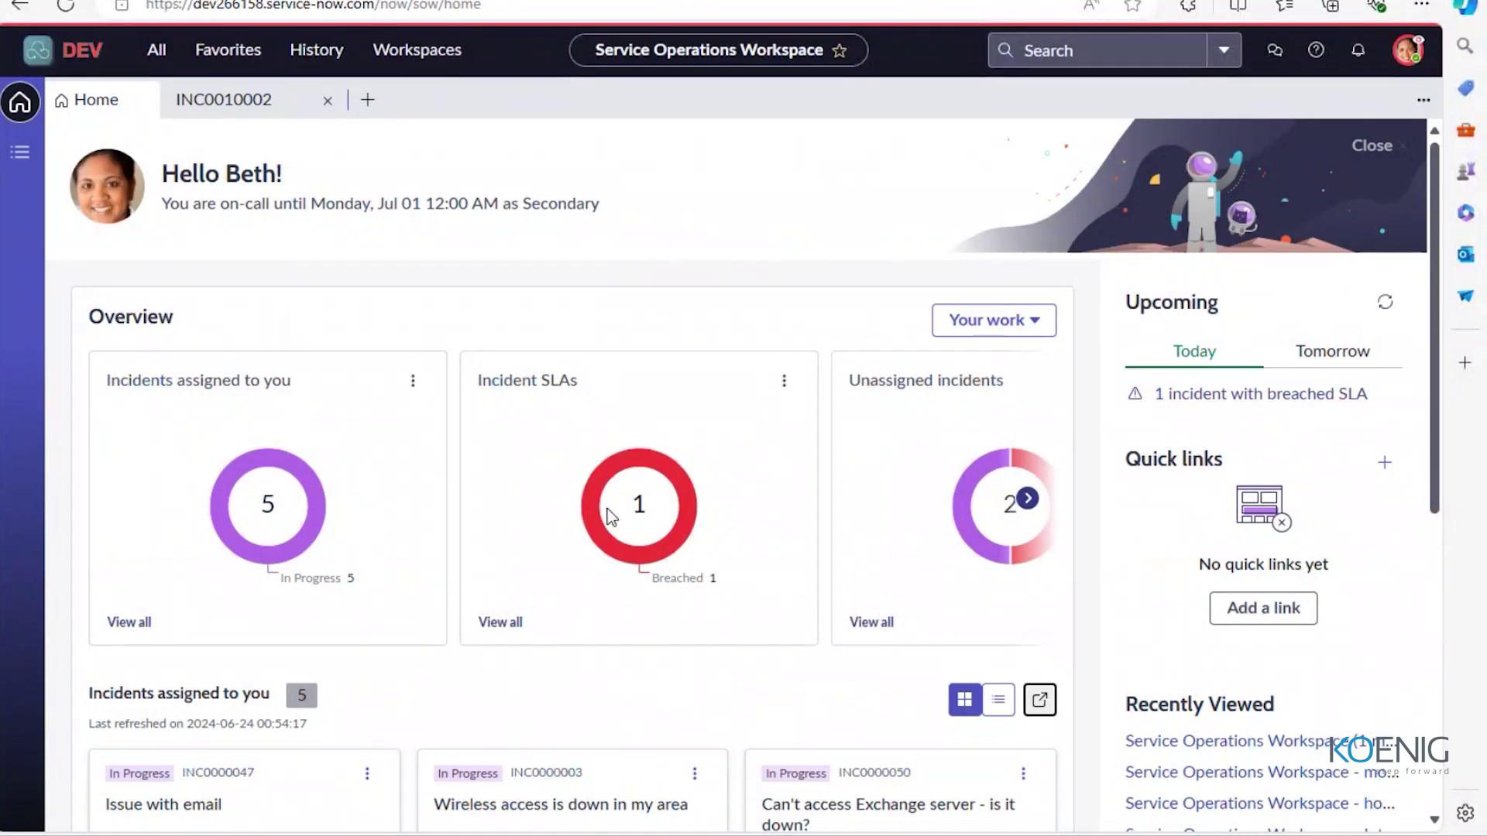
pyautogui.scroll(-1, 609, 515)
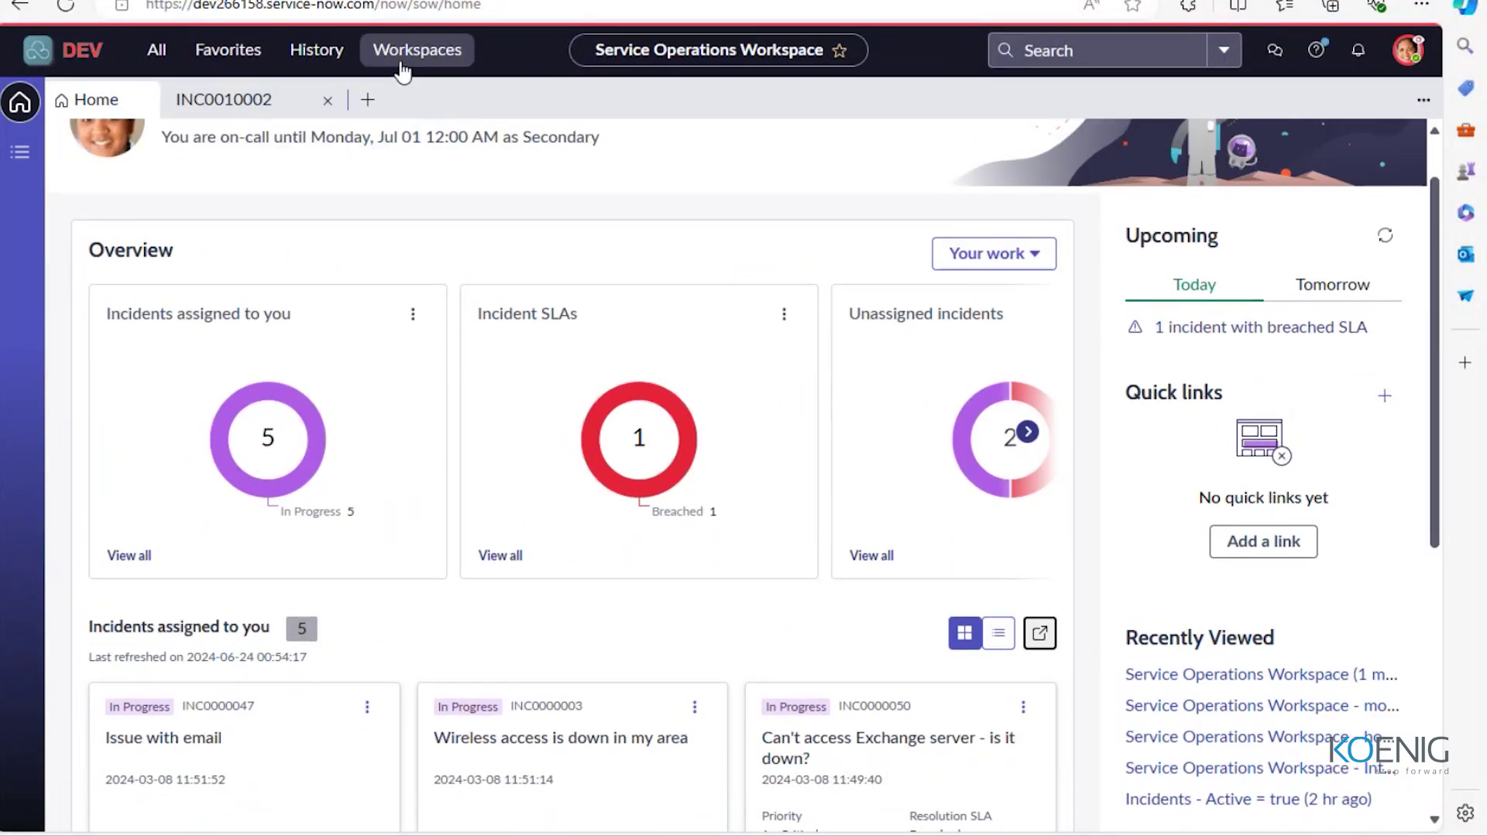
pyautogui.scroll(-2, 448, 379)
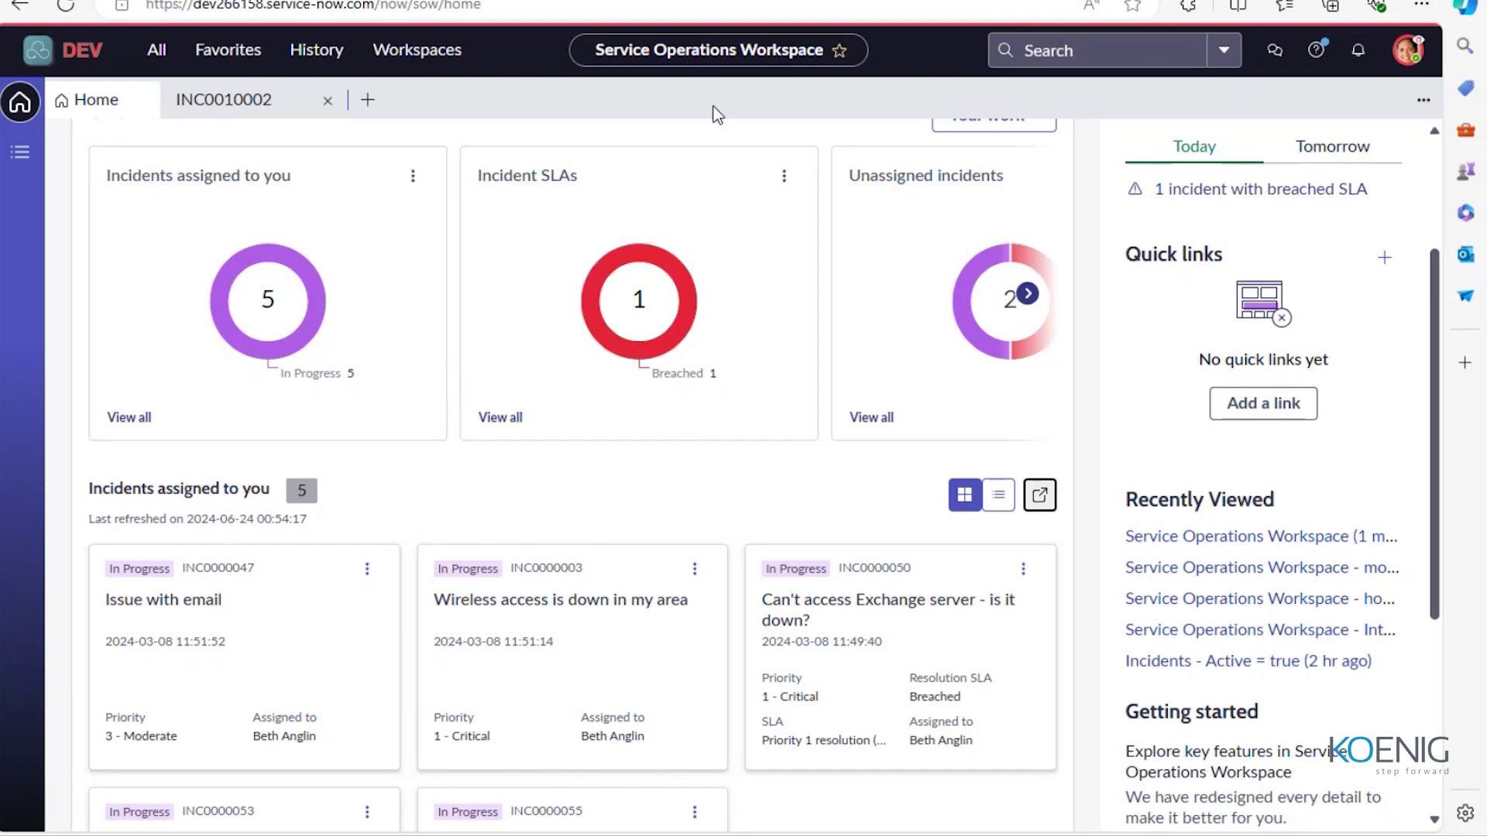
# Find and open incident INC0010004 using the copied number, and close the record tab for INC0010002.
pyautogui.click(1044, 61)
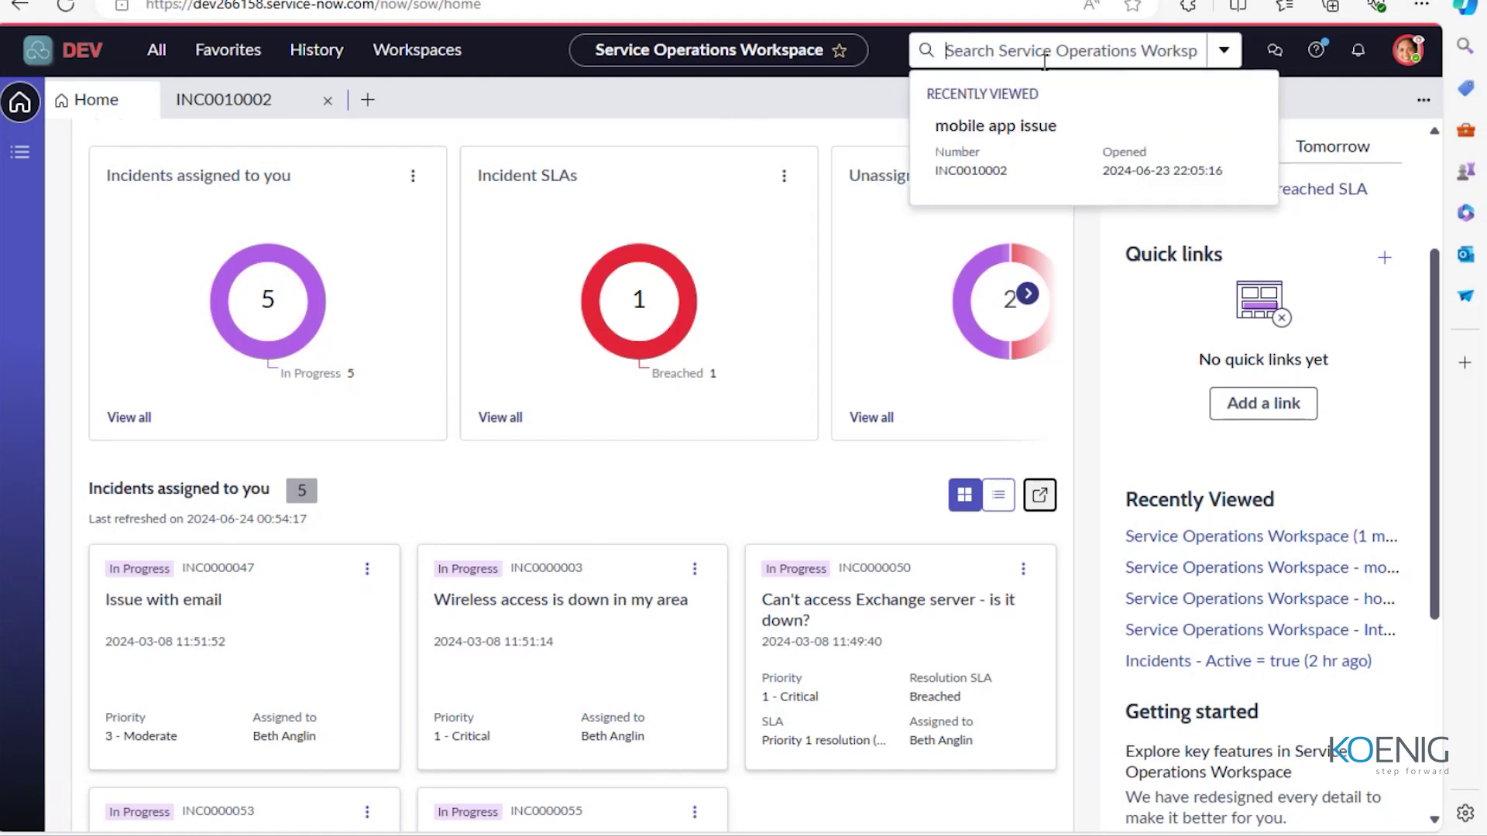
pyautogui.hotkey('ctrl', 'v')
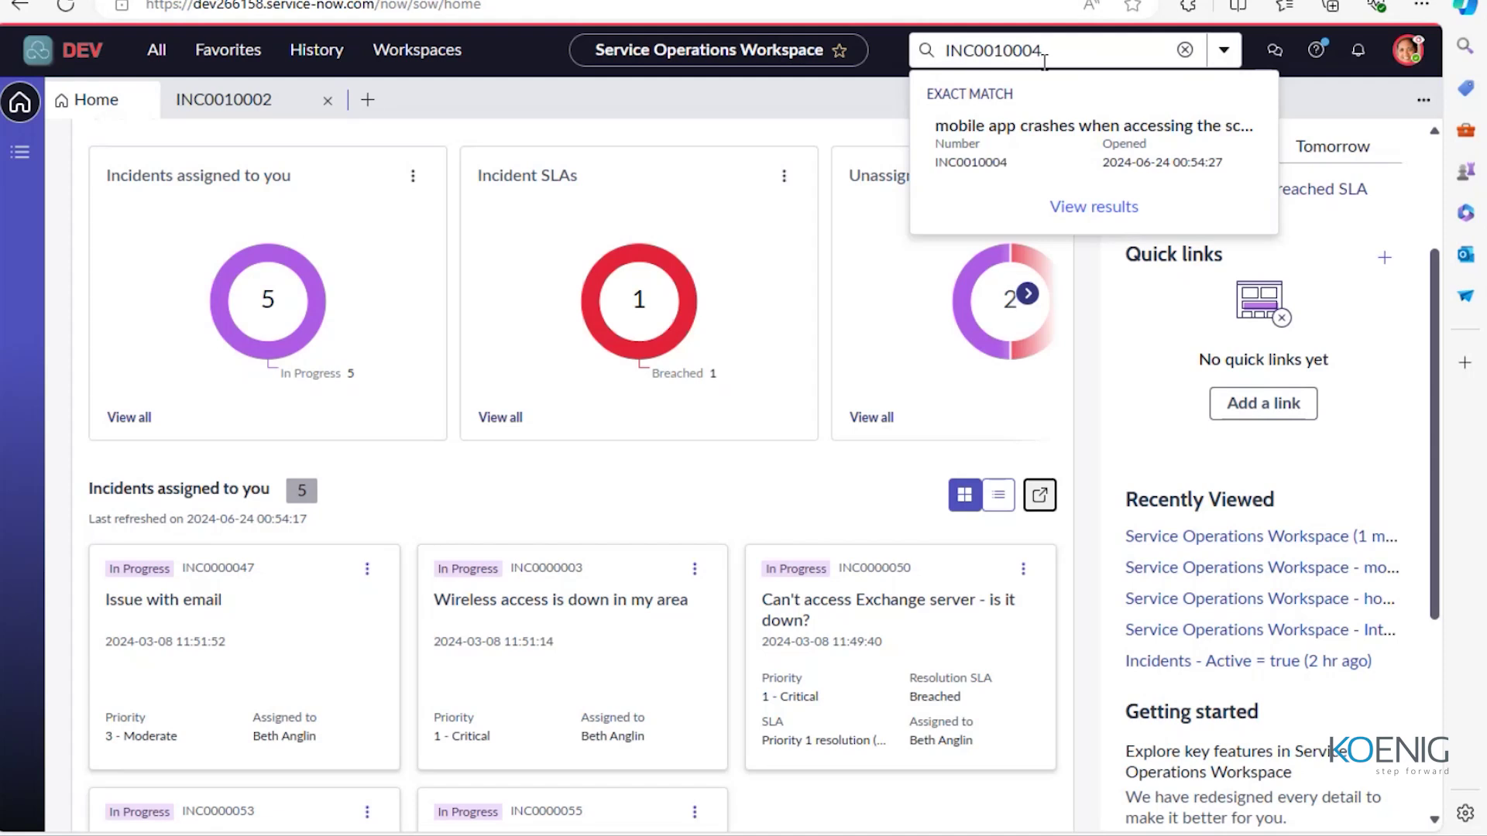
pyautogui.press('Return')
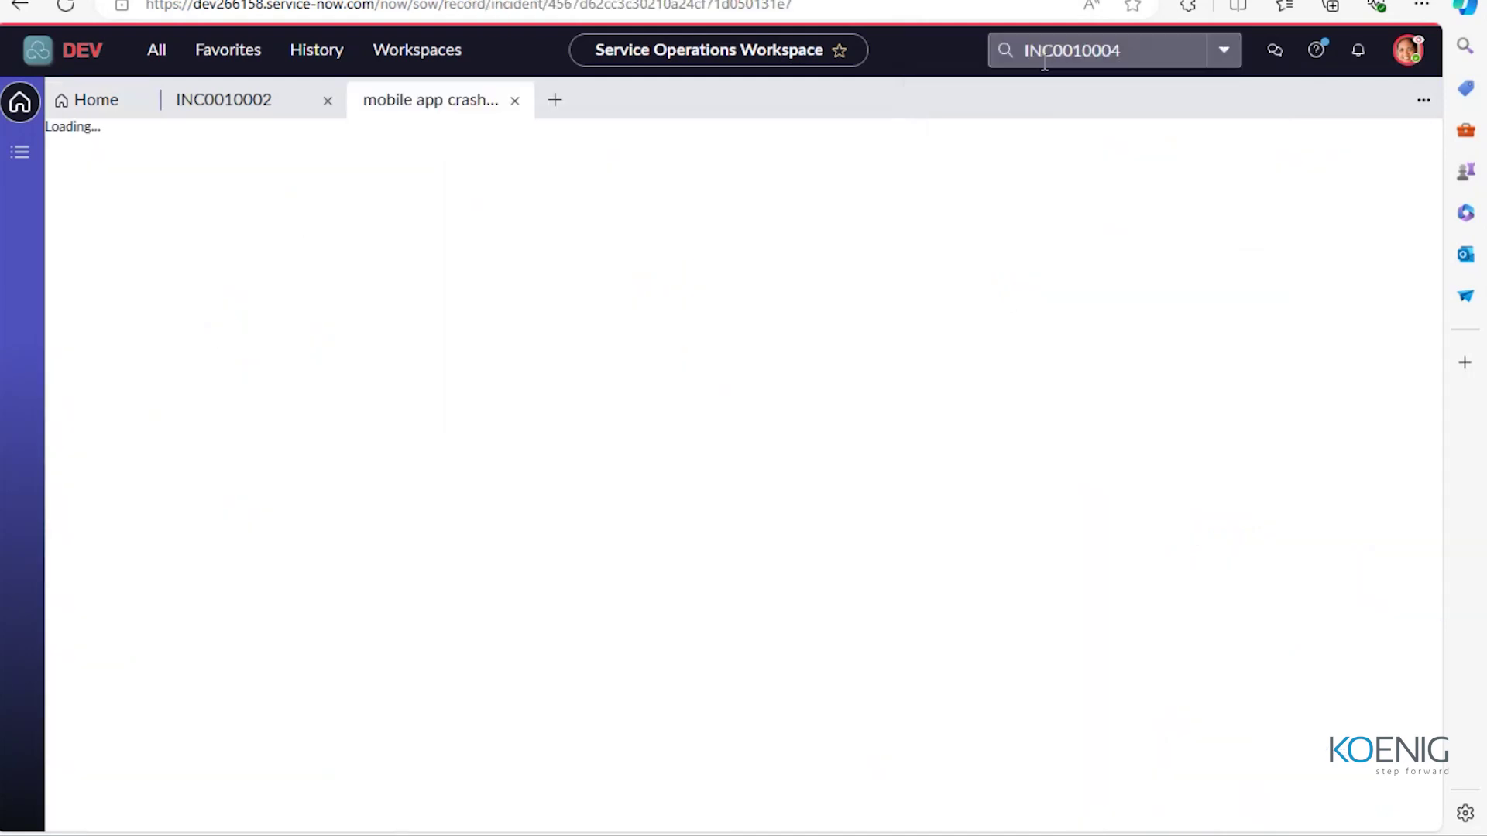
pyautogui.click(327, 103)
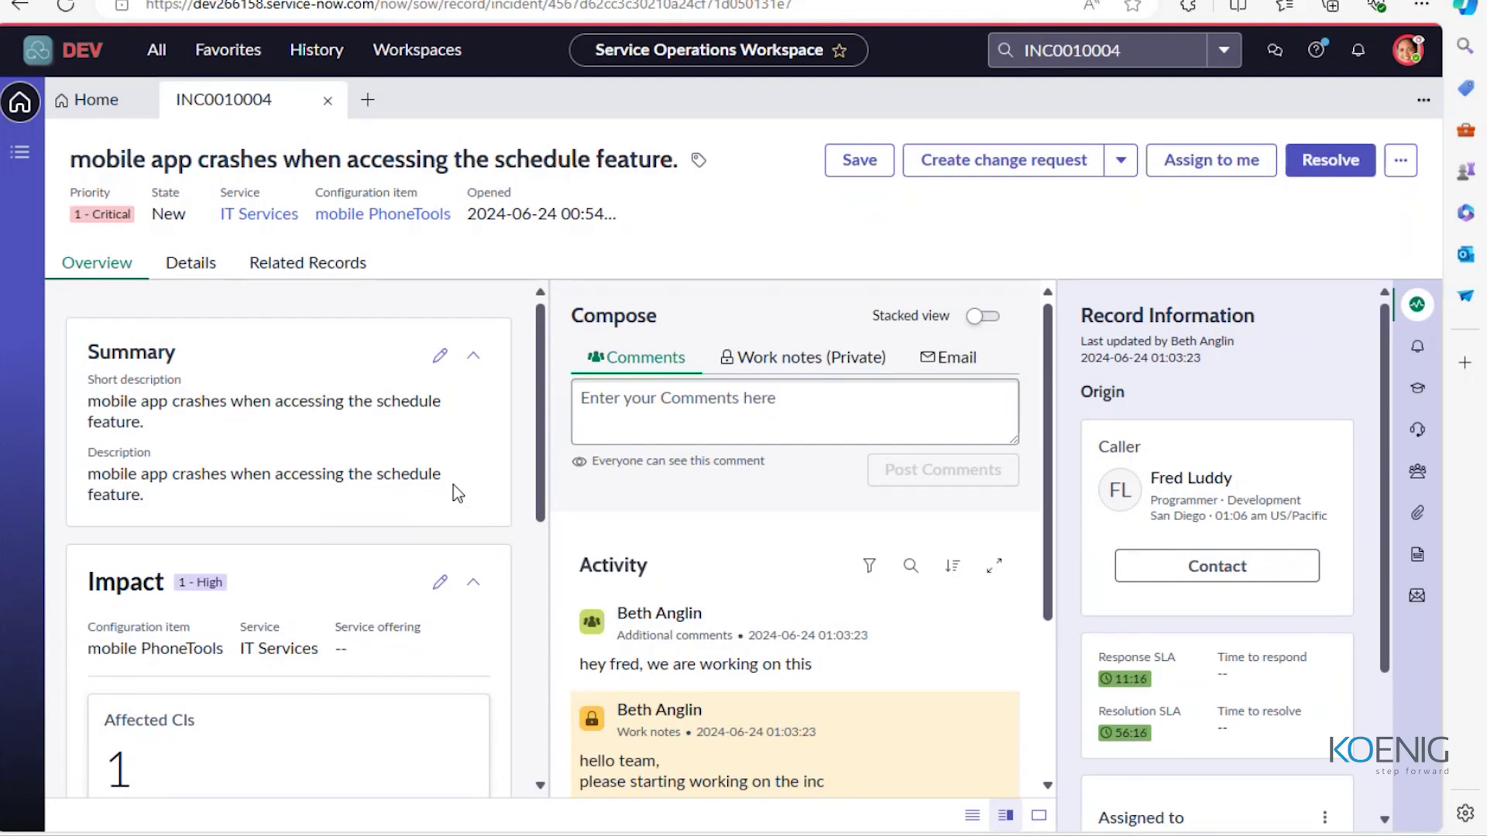
# Examine the incident's summary, impact, detail fields, compose area and activity in its Overview and Details views.
pyautogui.scroll(-2, 402, 494)
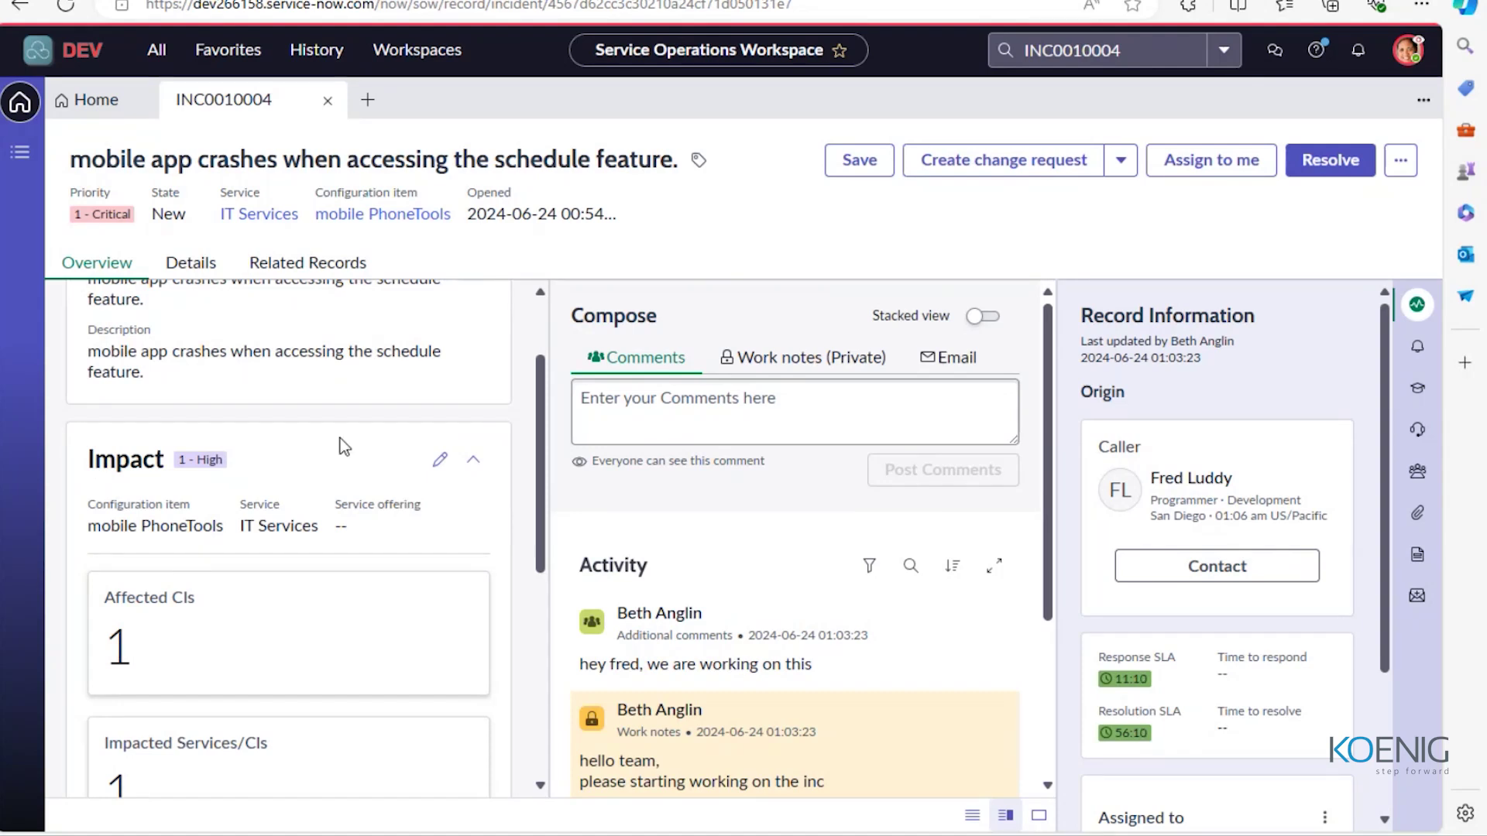
pyautogui.scroll(2, 313, 582)
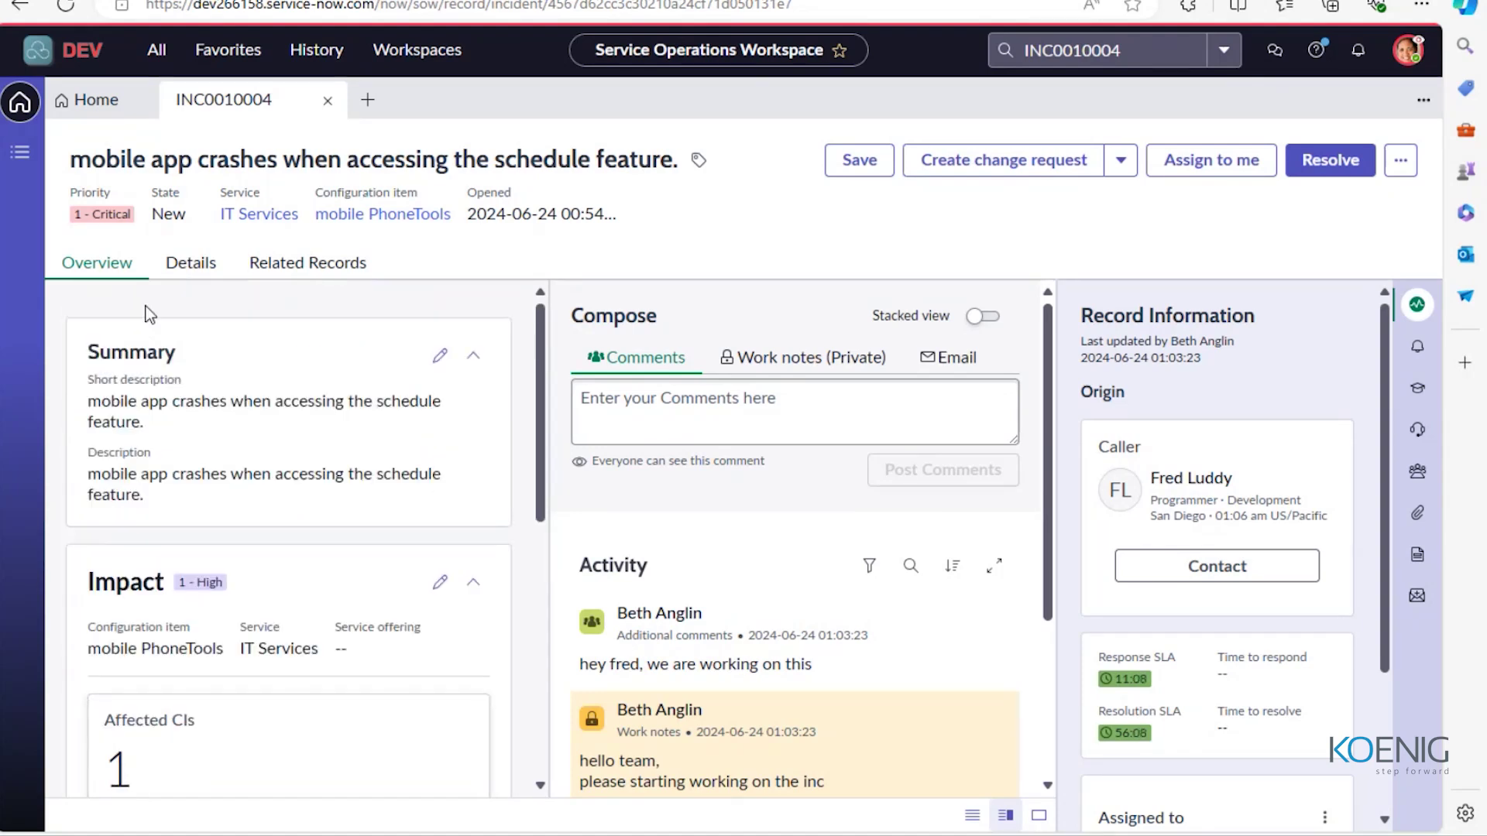
pyautogui.click(179, 269)
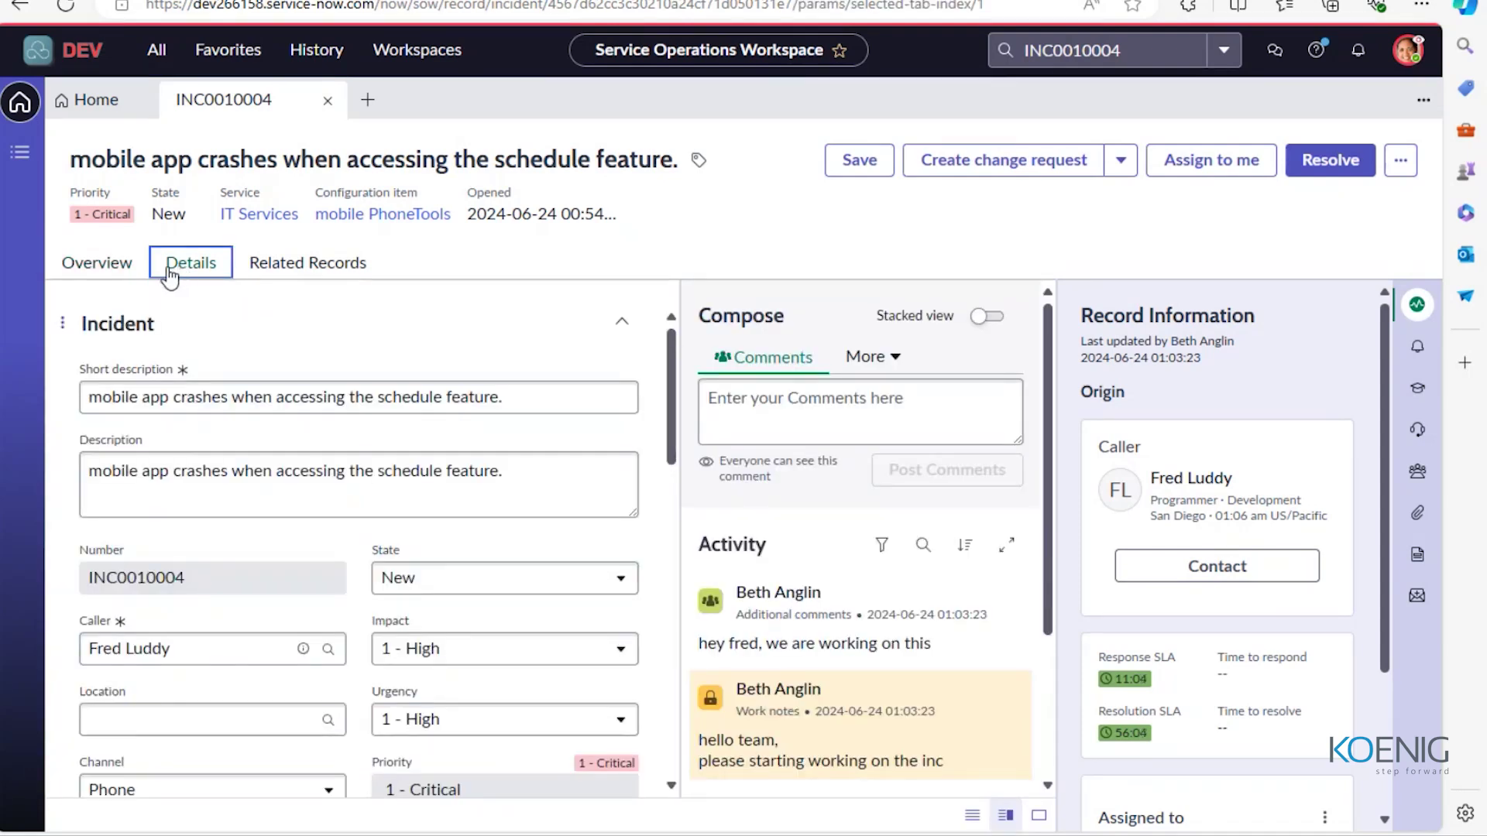
pyautogui.scroll(-2, 213, 584)
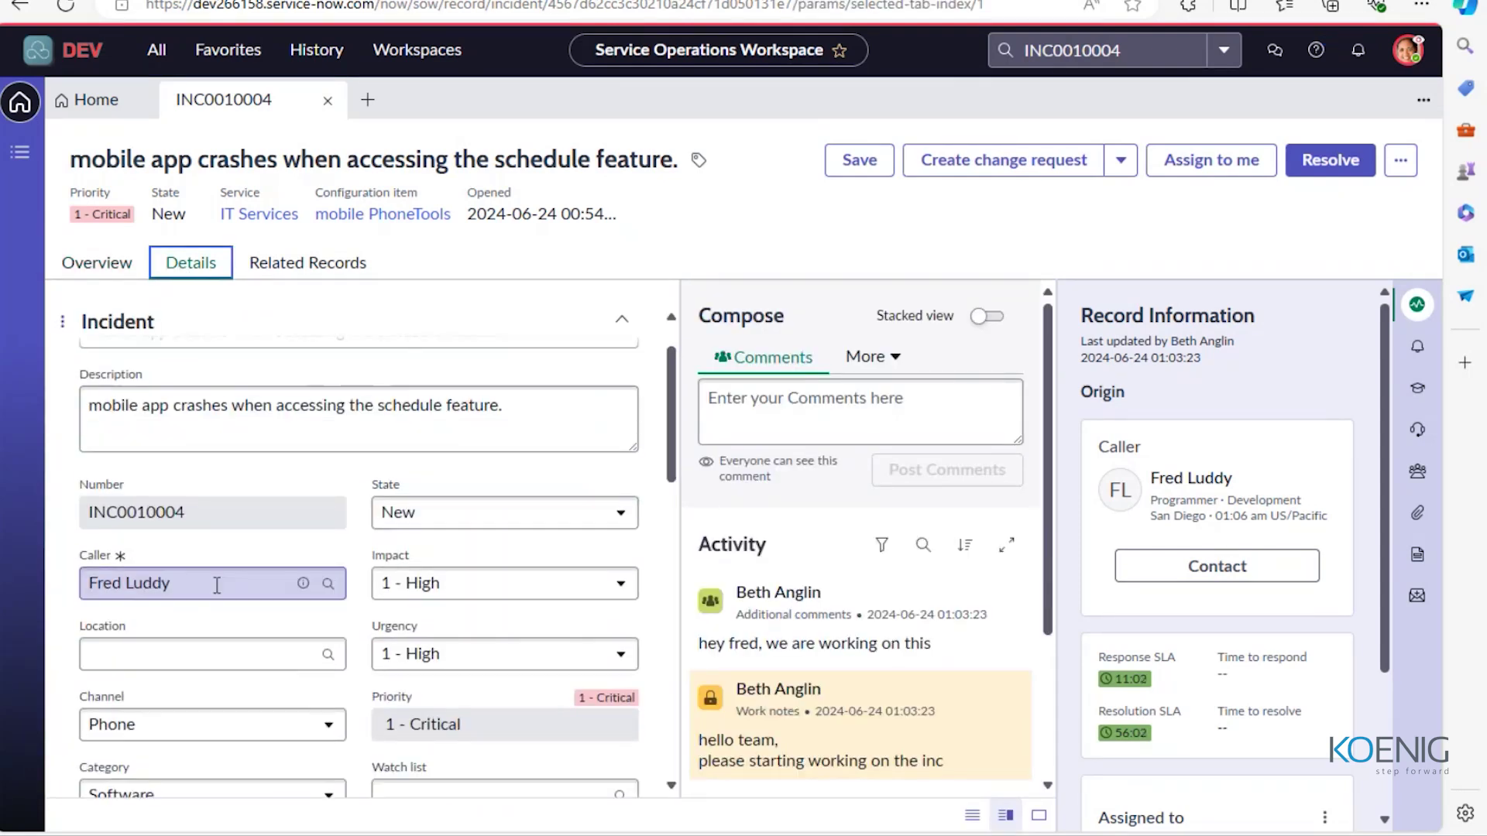
pyautogui.scroll(-1, 157, 595)
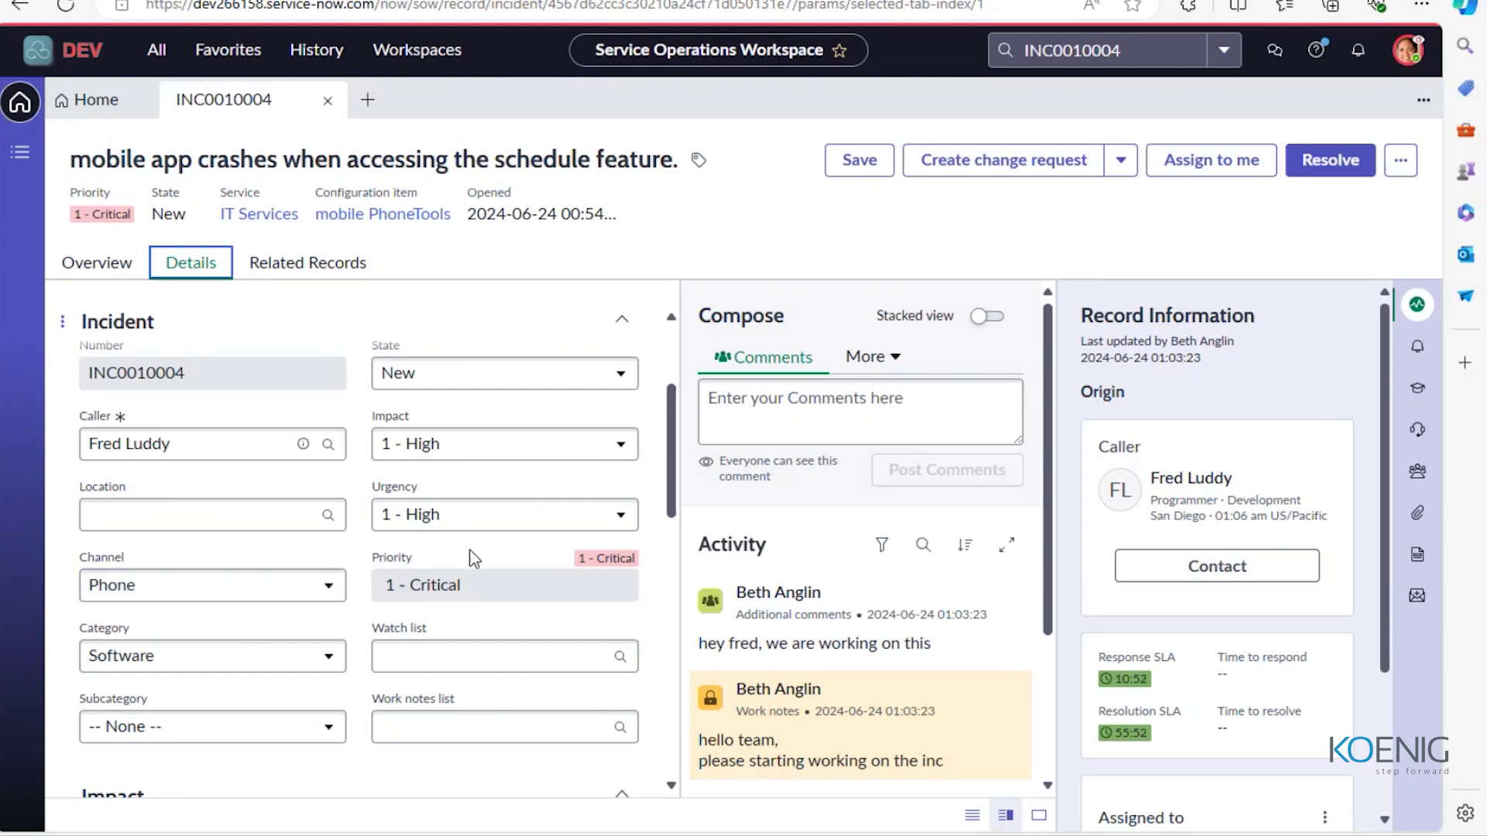
pyautogui.click(99, 264)
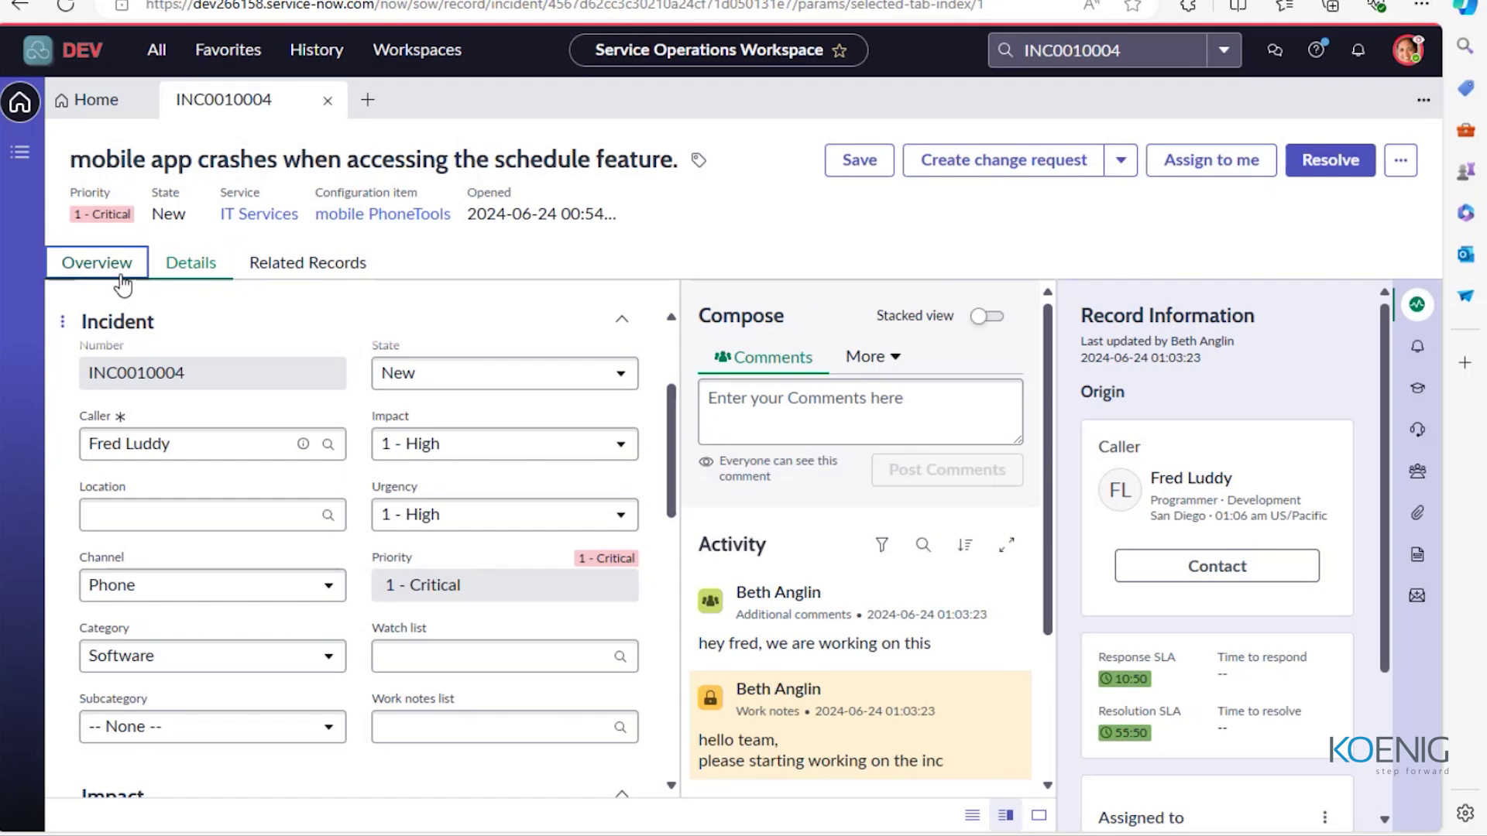
pyautogui.scroll(-1, 713, 561)
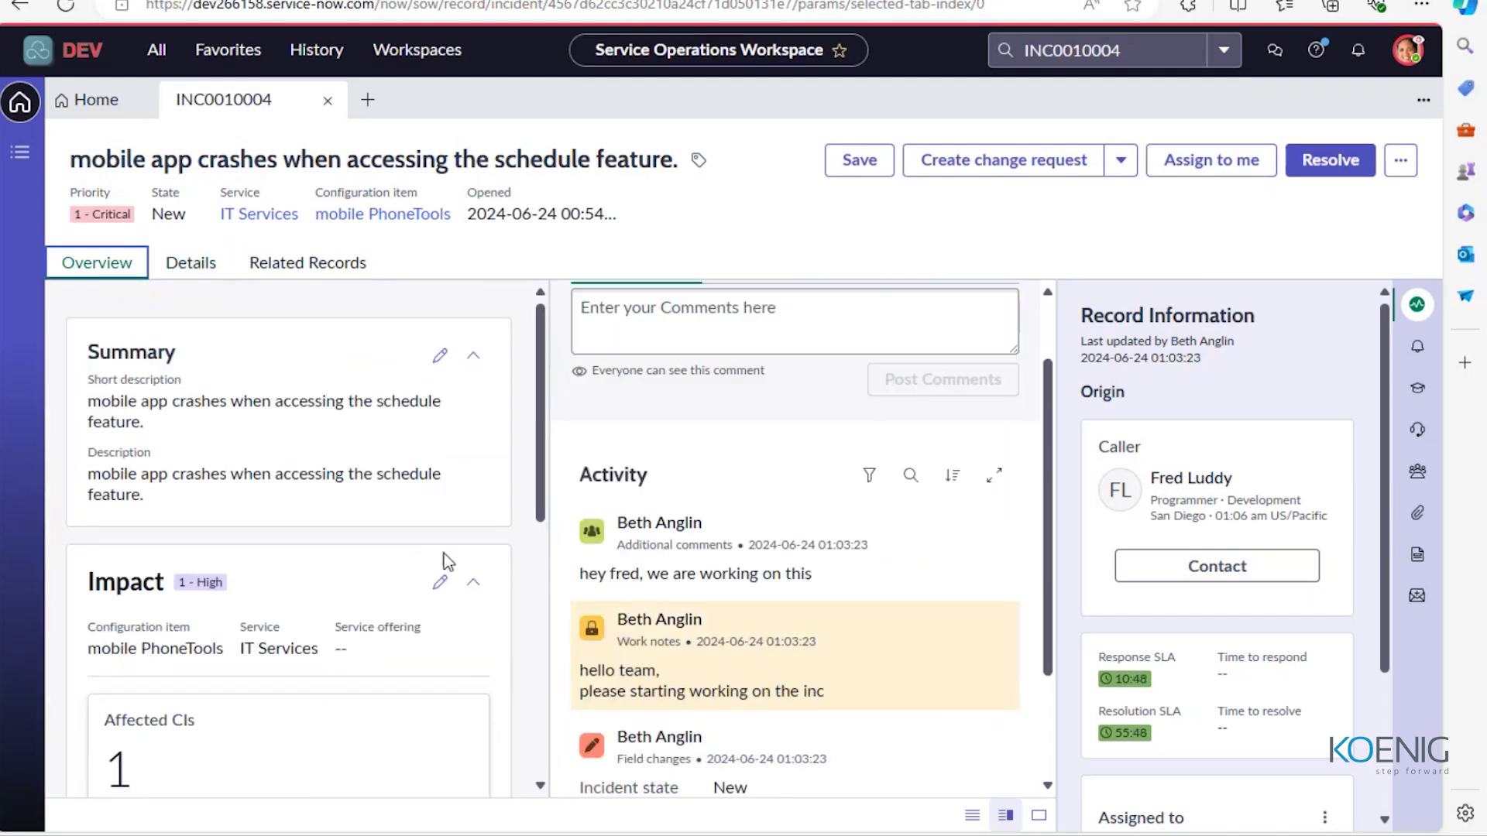
pyautogui.scroll(-1, 727, 620)
pyautogui.scroll(3, 658, 584)
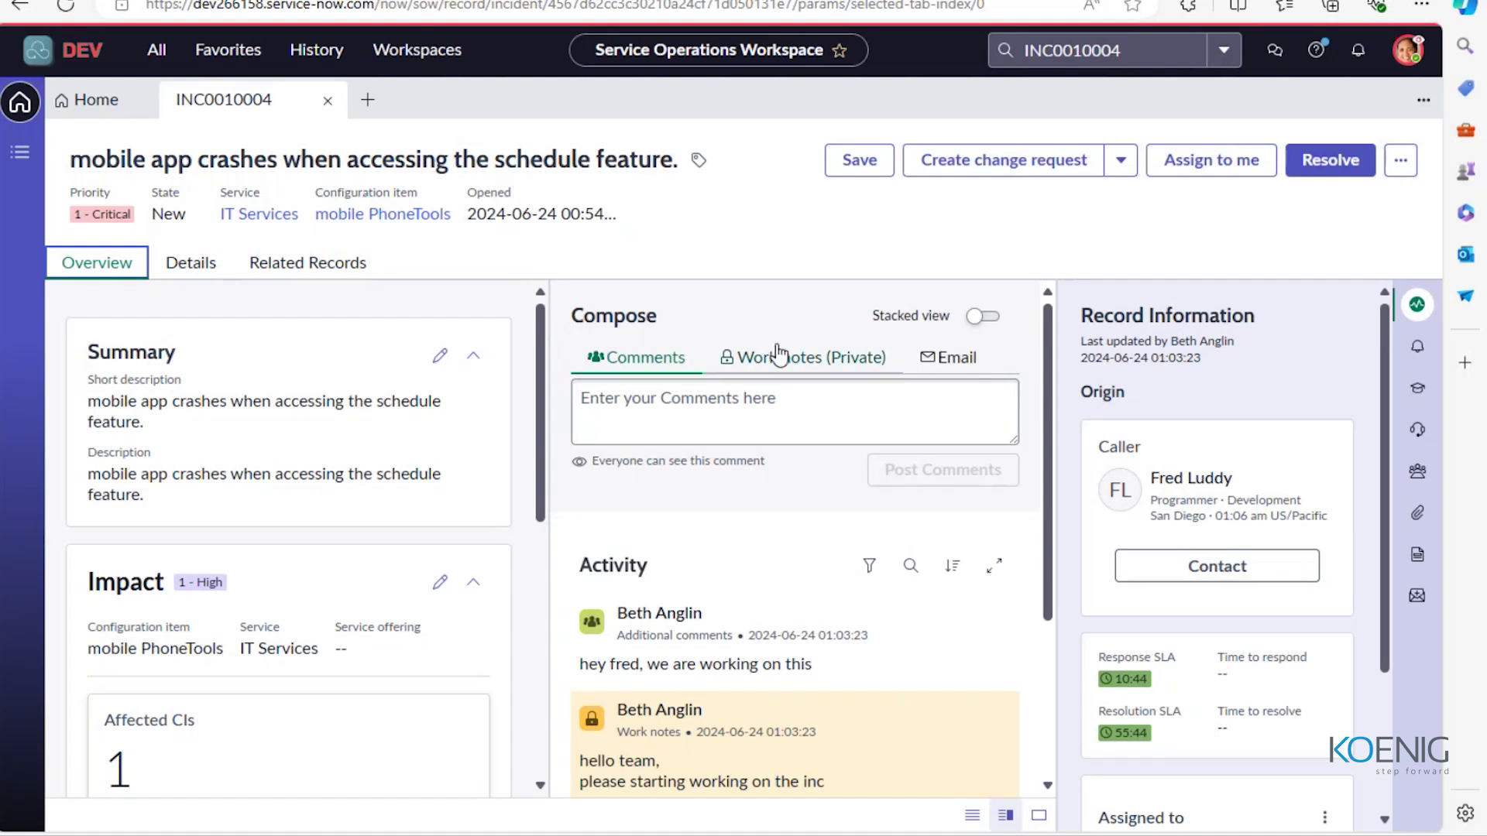
pyautogui.scroll(-3, 833, 482)
pyautogui.scroll(3, 901, 650)
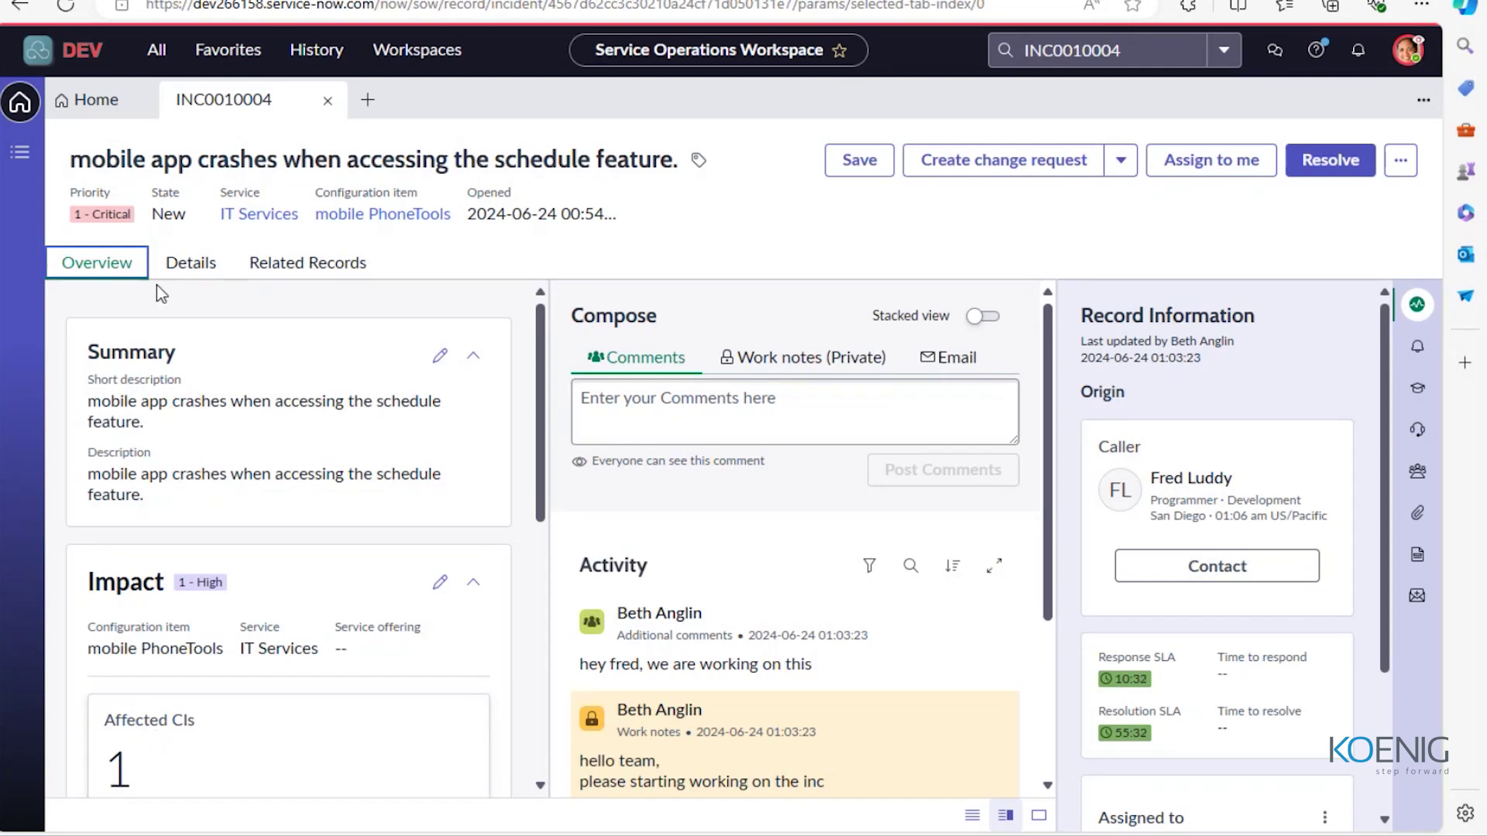
# Try Self-service as the channel in the incident's details and set it back to Phone.
pyautogui.click(186, 265)
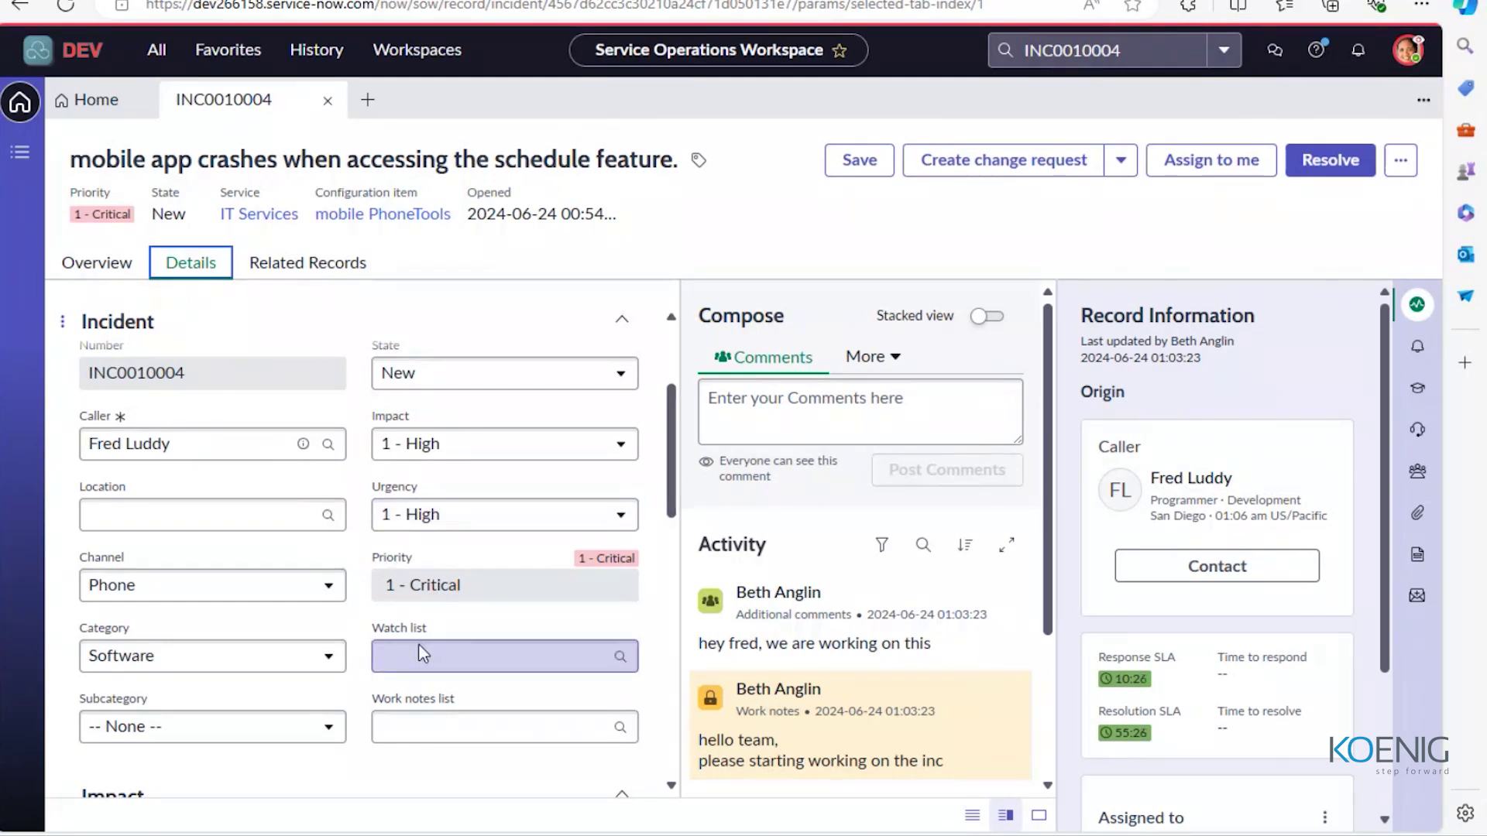
pyautogui.click(146, 593)
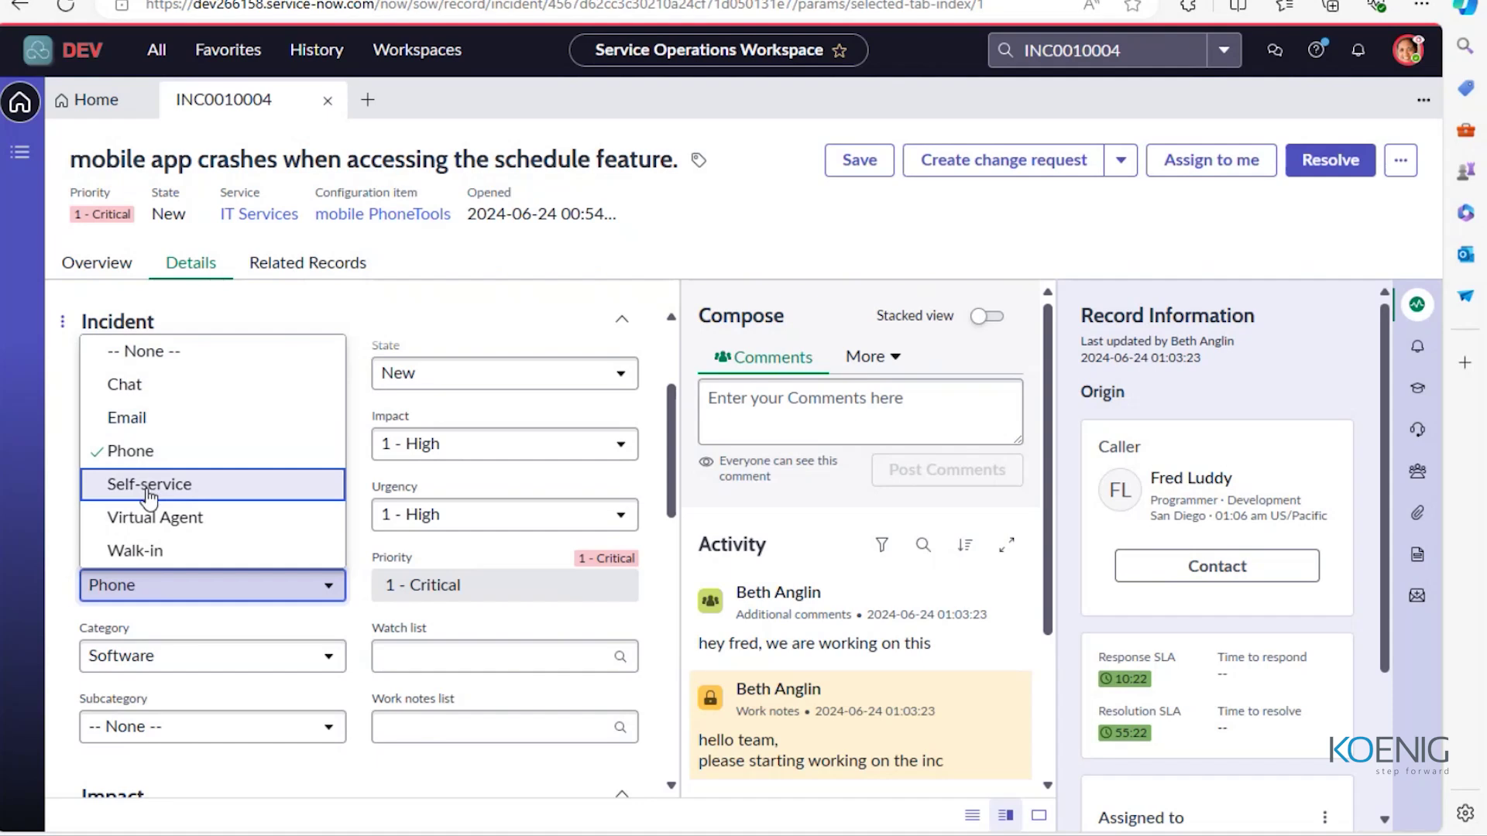
pyautogui.click(149, 486)
pyautogui.click(146, 585)
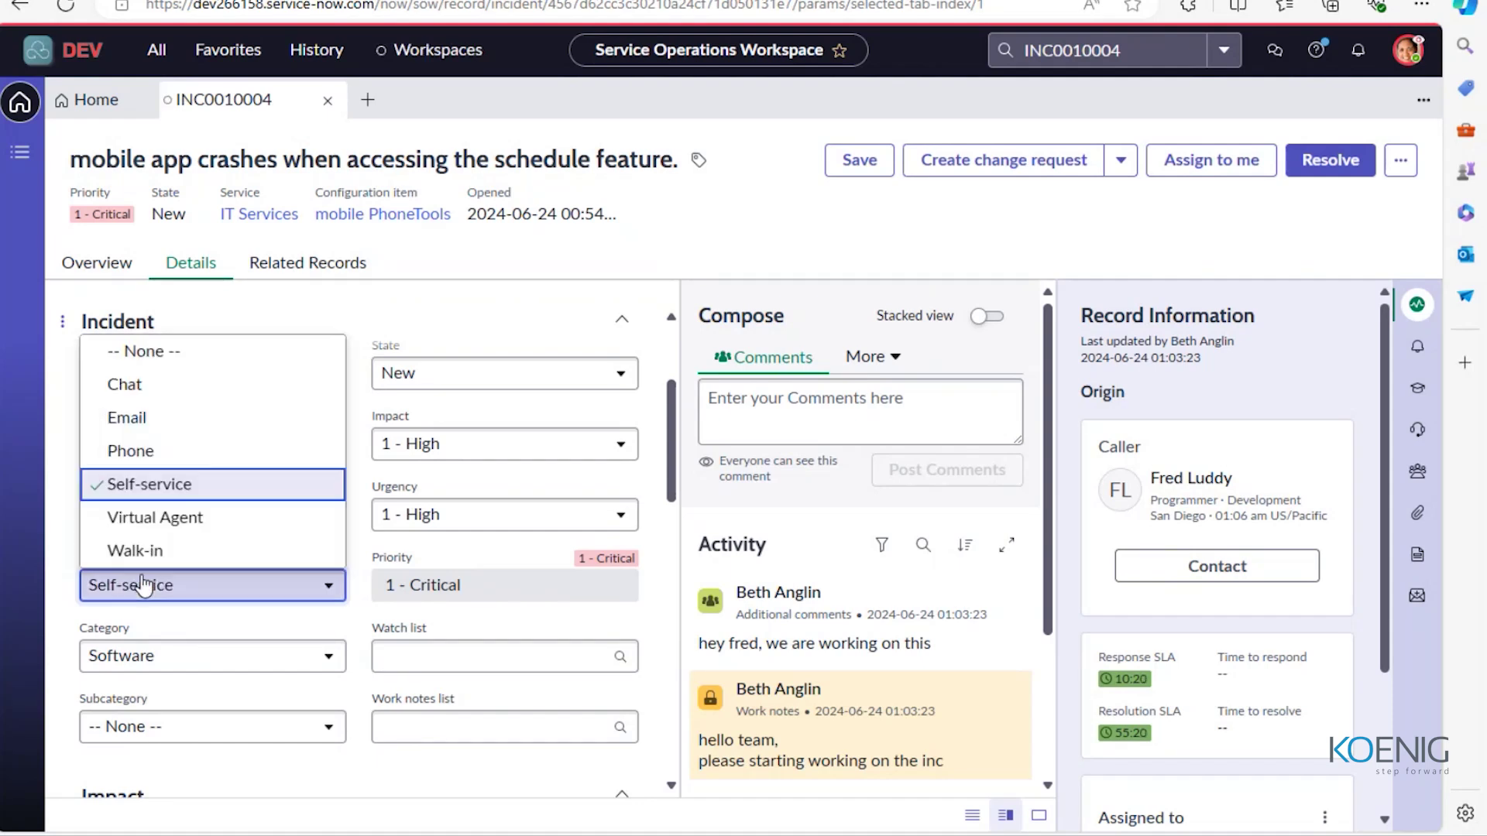
pyautogui.click(143, 450)
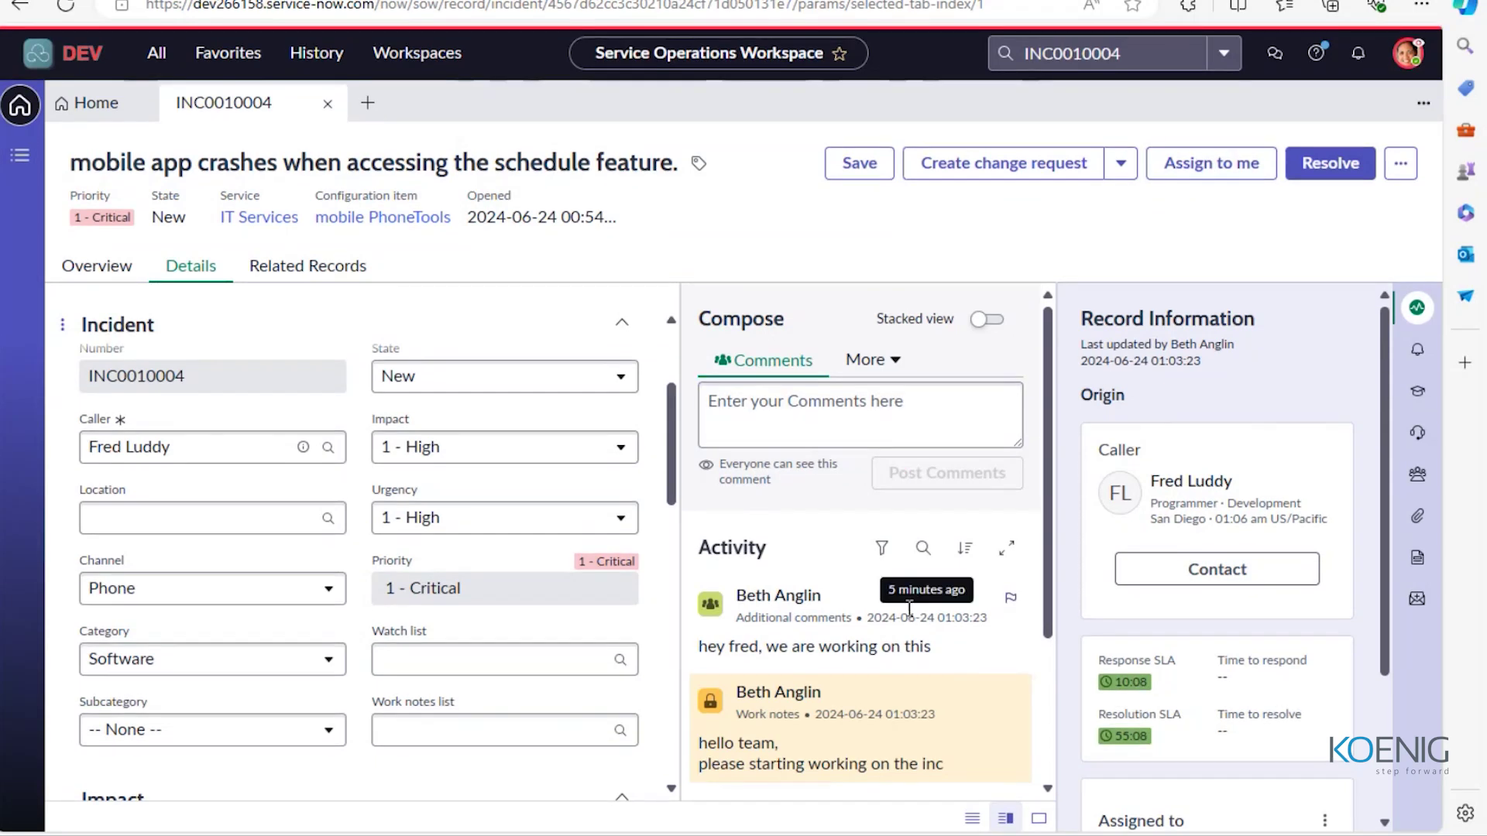
# Read through the additional comment, work note and field changes in the workspace record's activity stream.
pyautogui.scroll(-3, 815, 627)
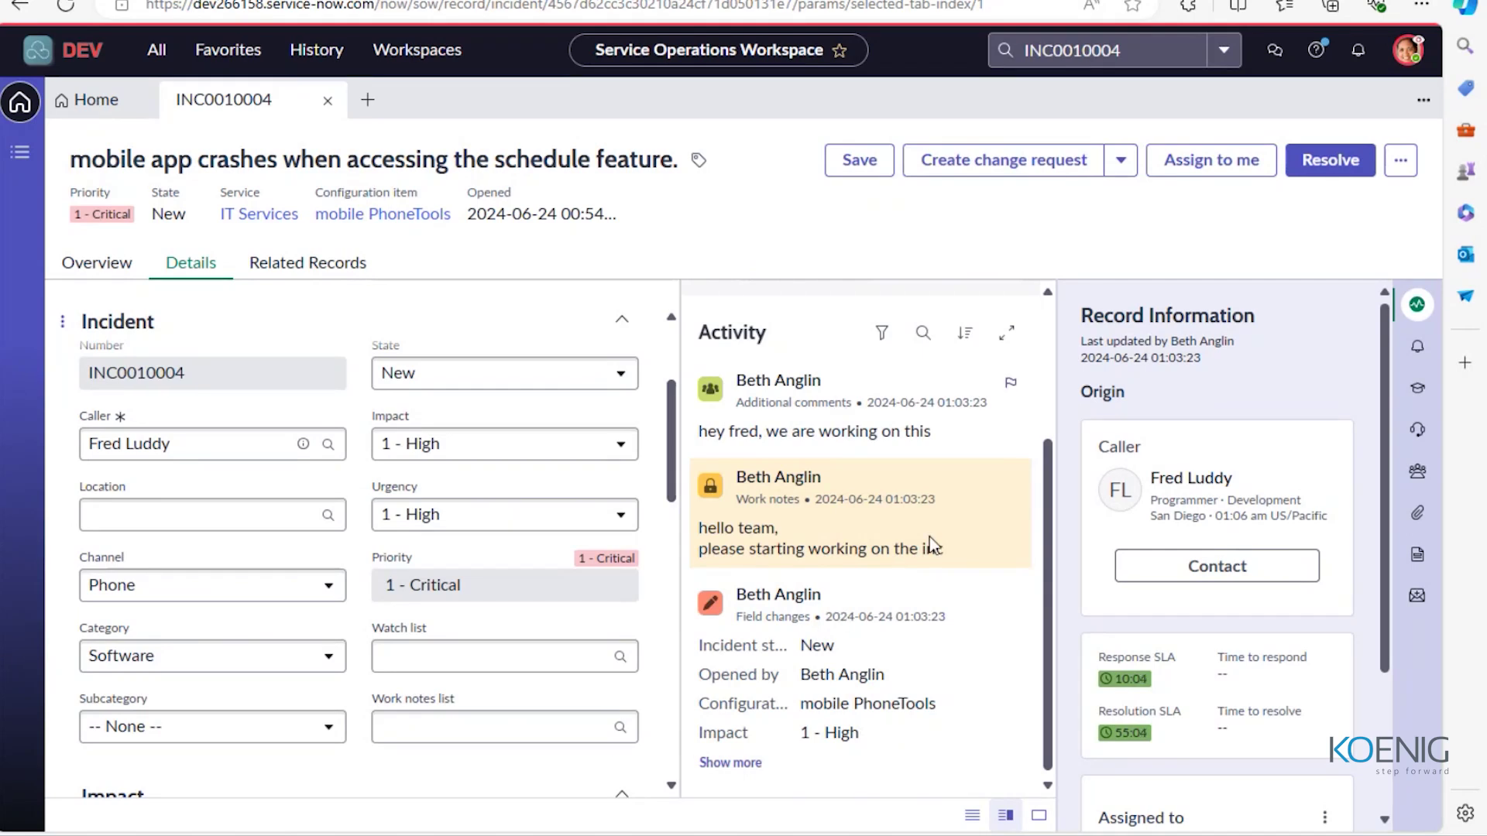
pyautogui.scroll(-1, 868, 542)
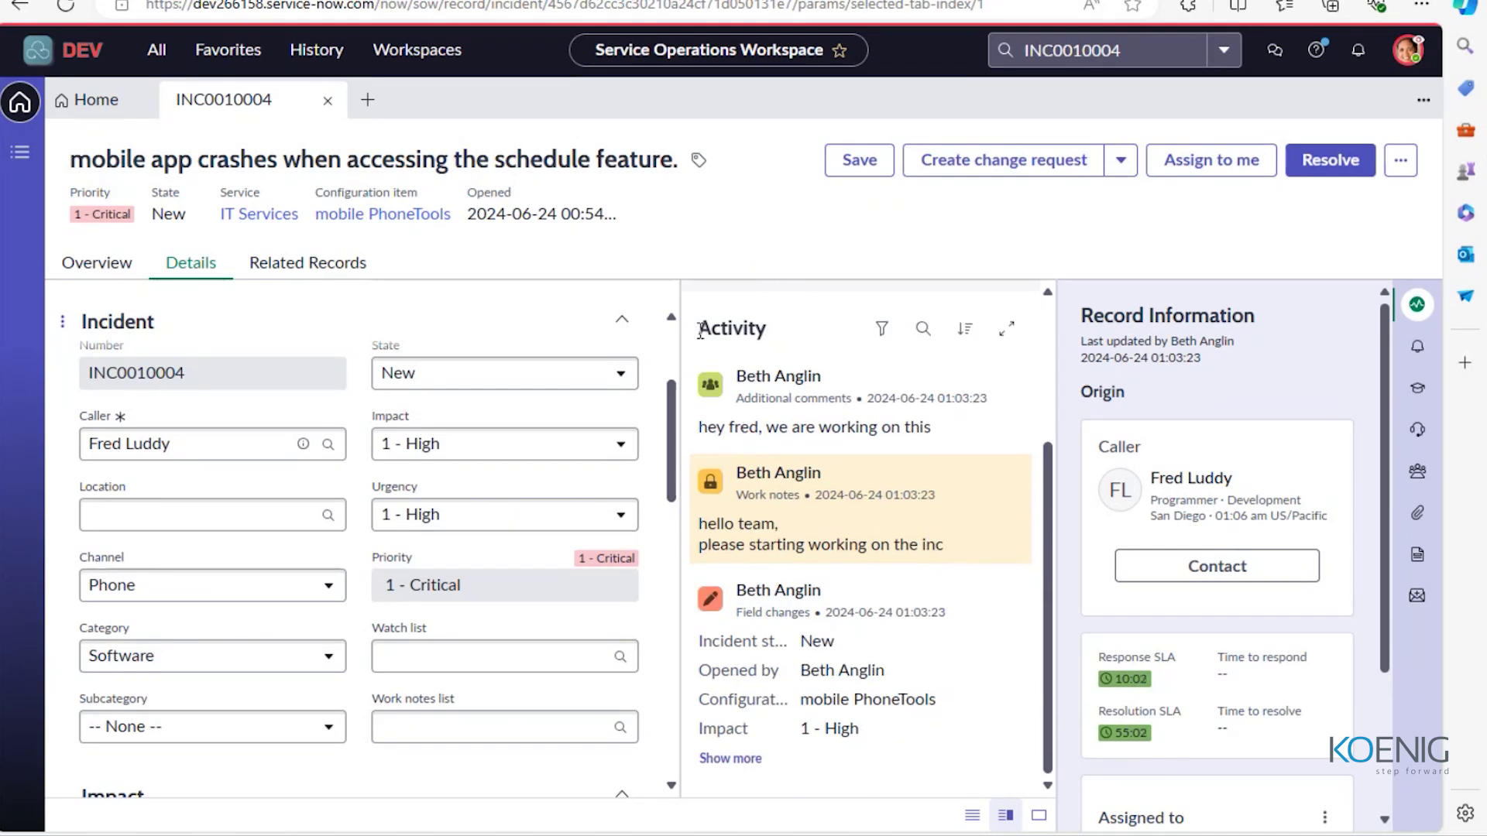
pyautogui.moveTo(699, 329); pyautogui.dragTo(986, 762)
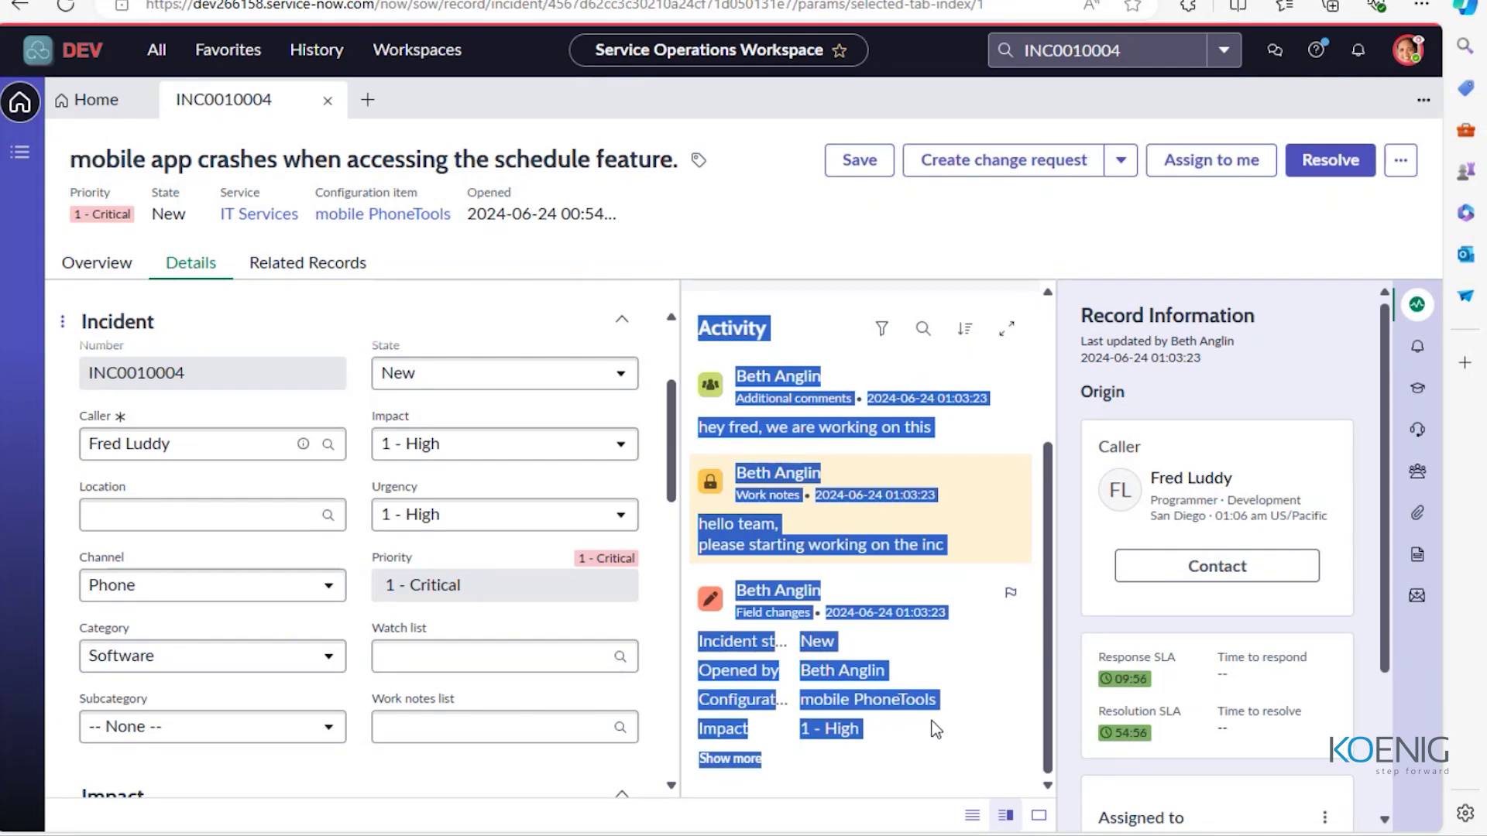
pyautogui.click(797, 226)
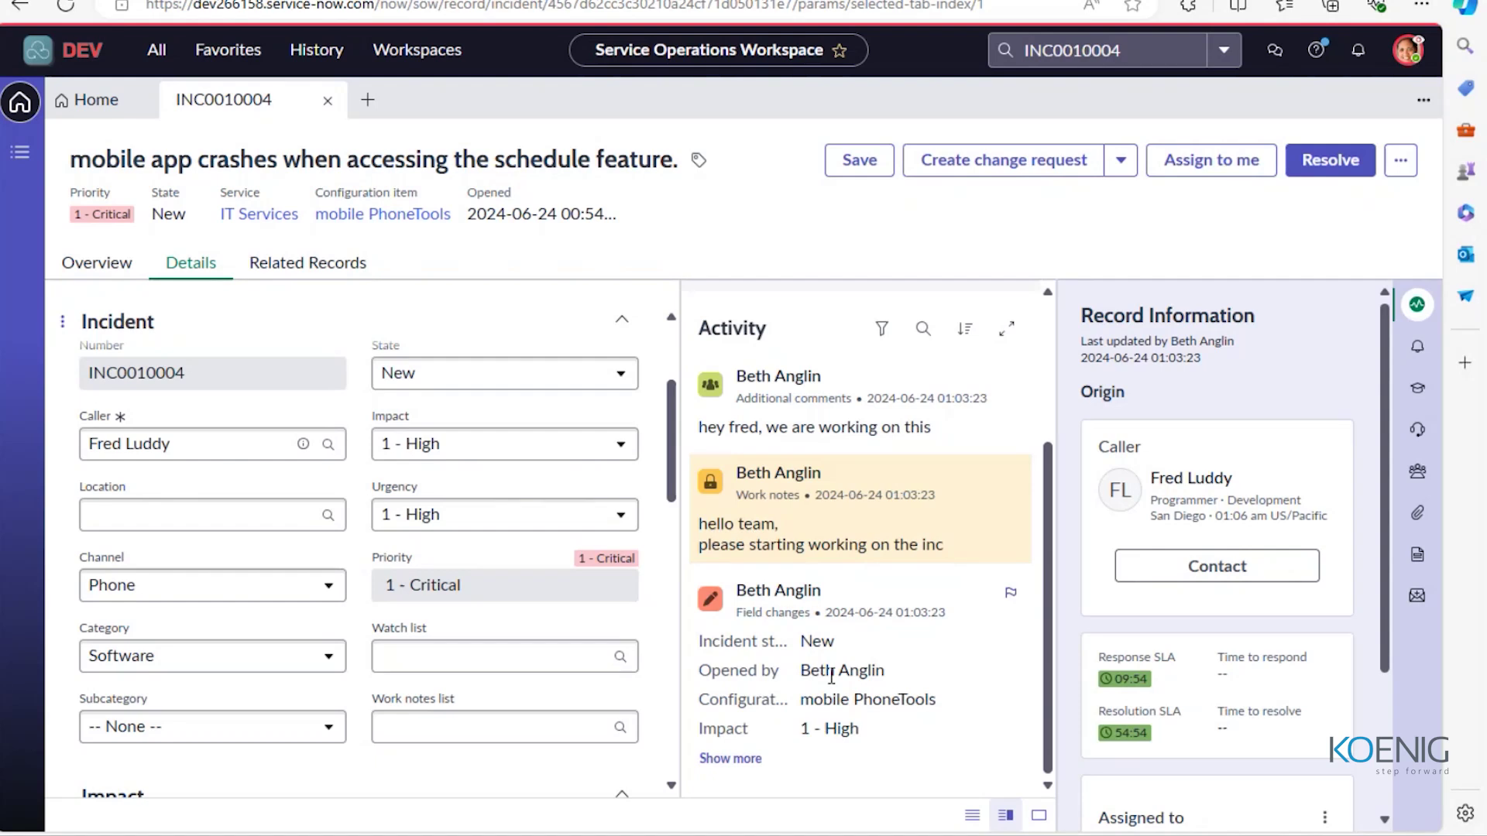
pyautogui.scroll(2, 792, 607)
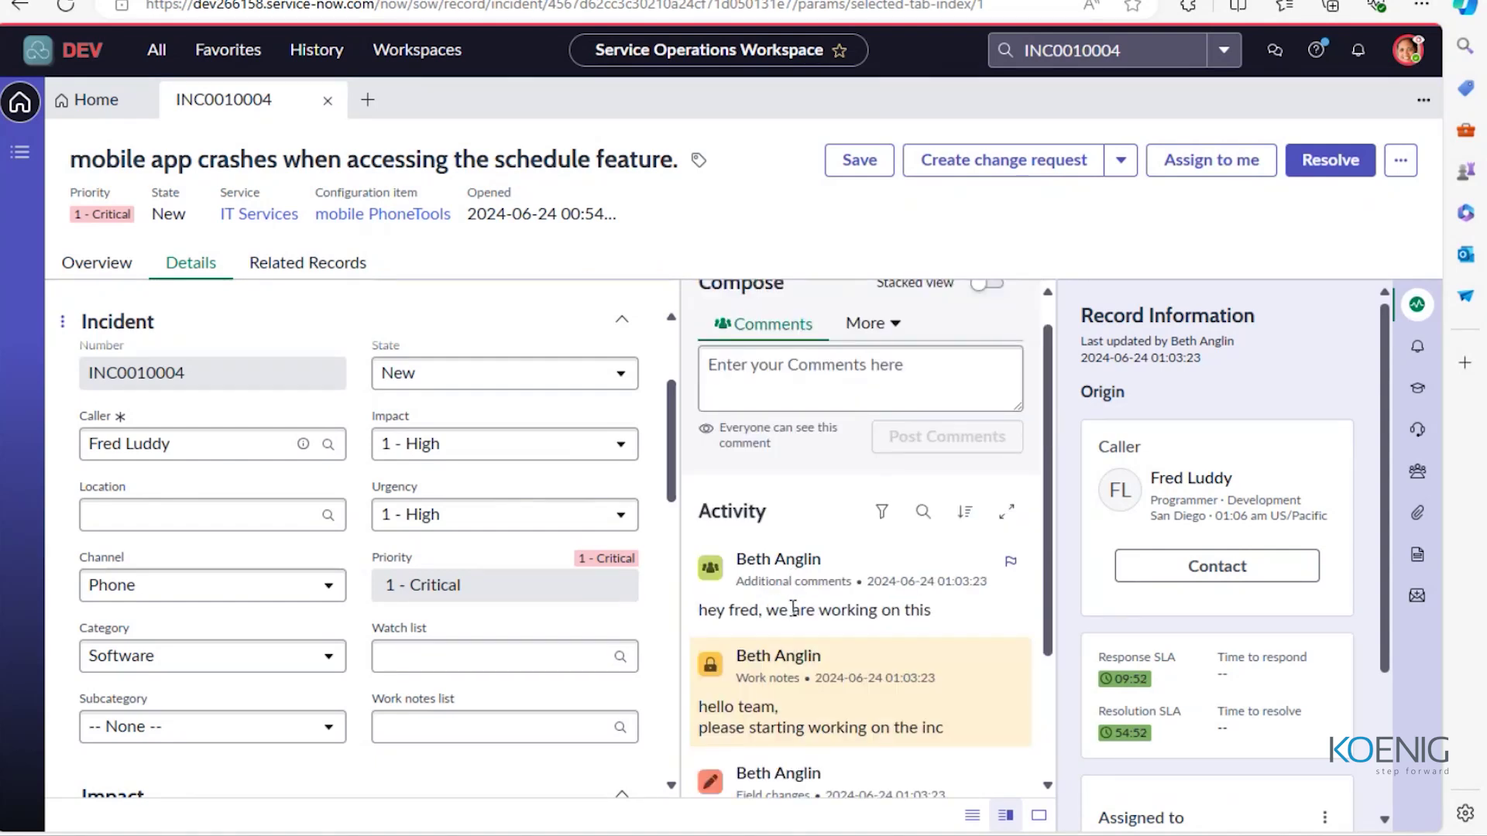
pyautogui.scroll(-1, 792, 607)
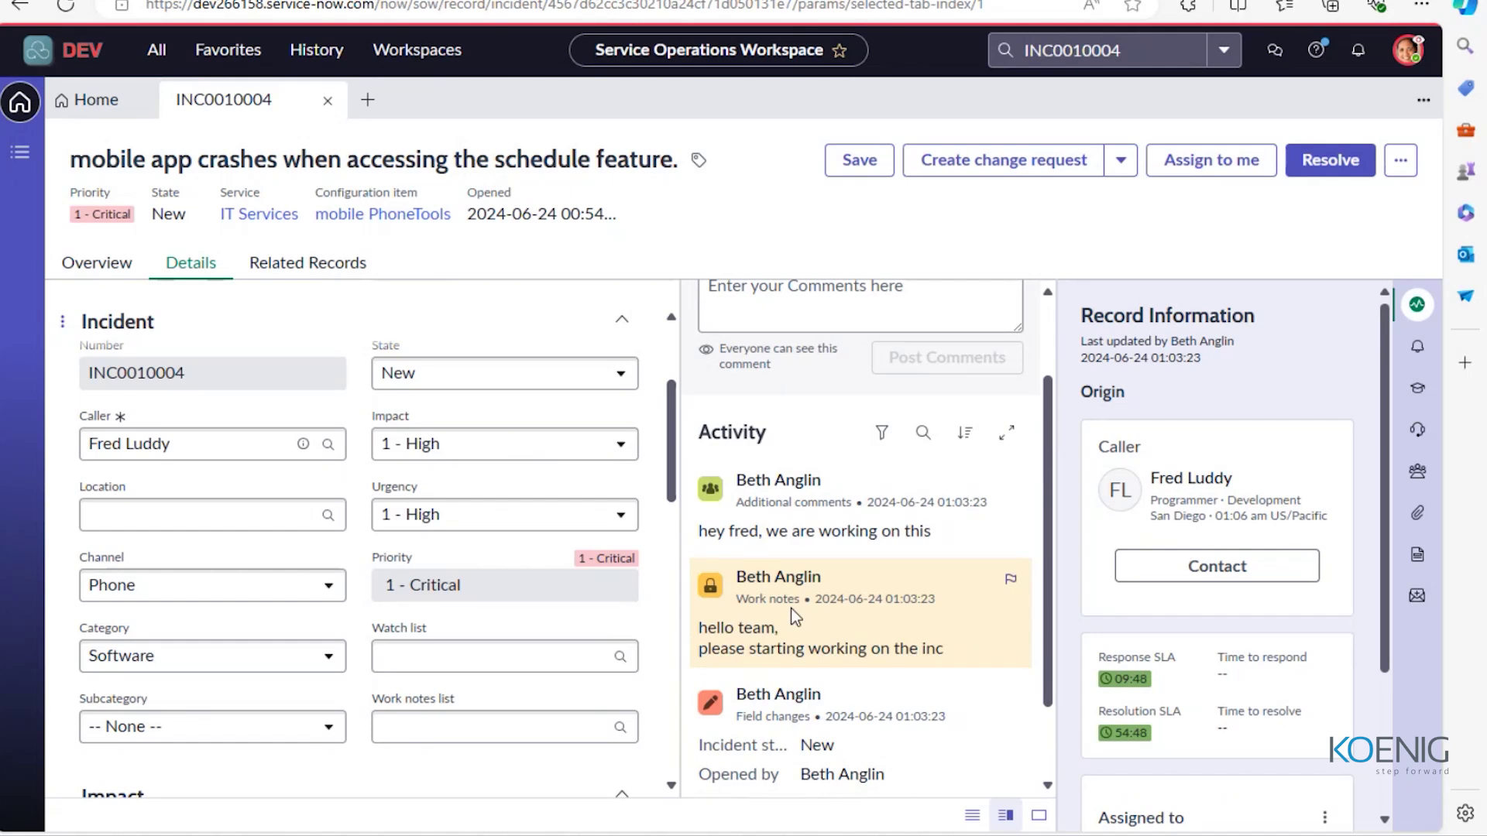
pyautogui.scroll(2, 791, 607)
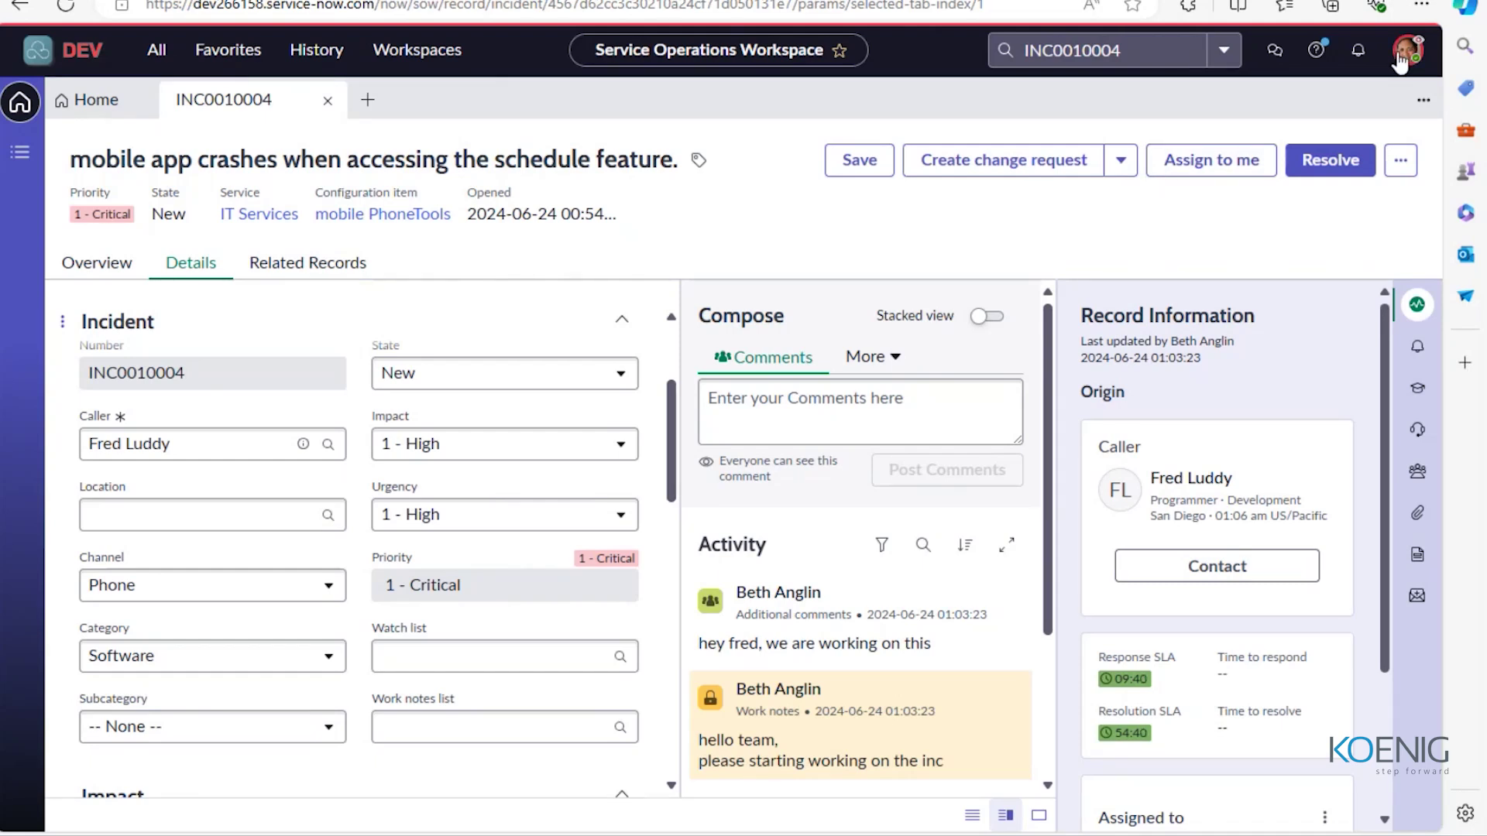
# Assign the incident to the current agent and check the resulting field changes in the activity stream.
pyautogui.click(1199, 167)
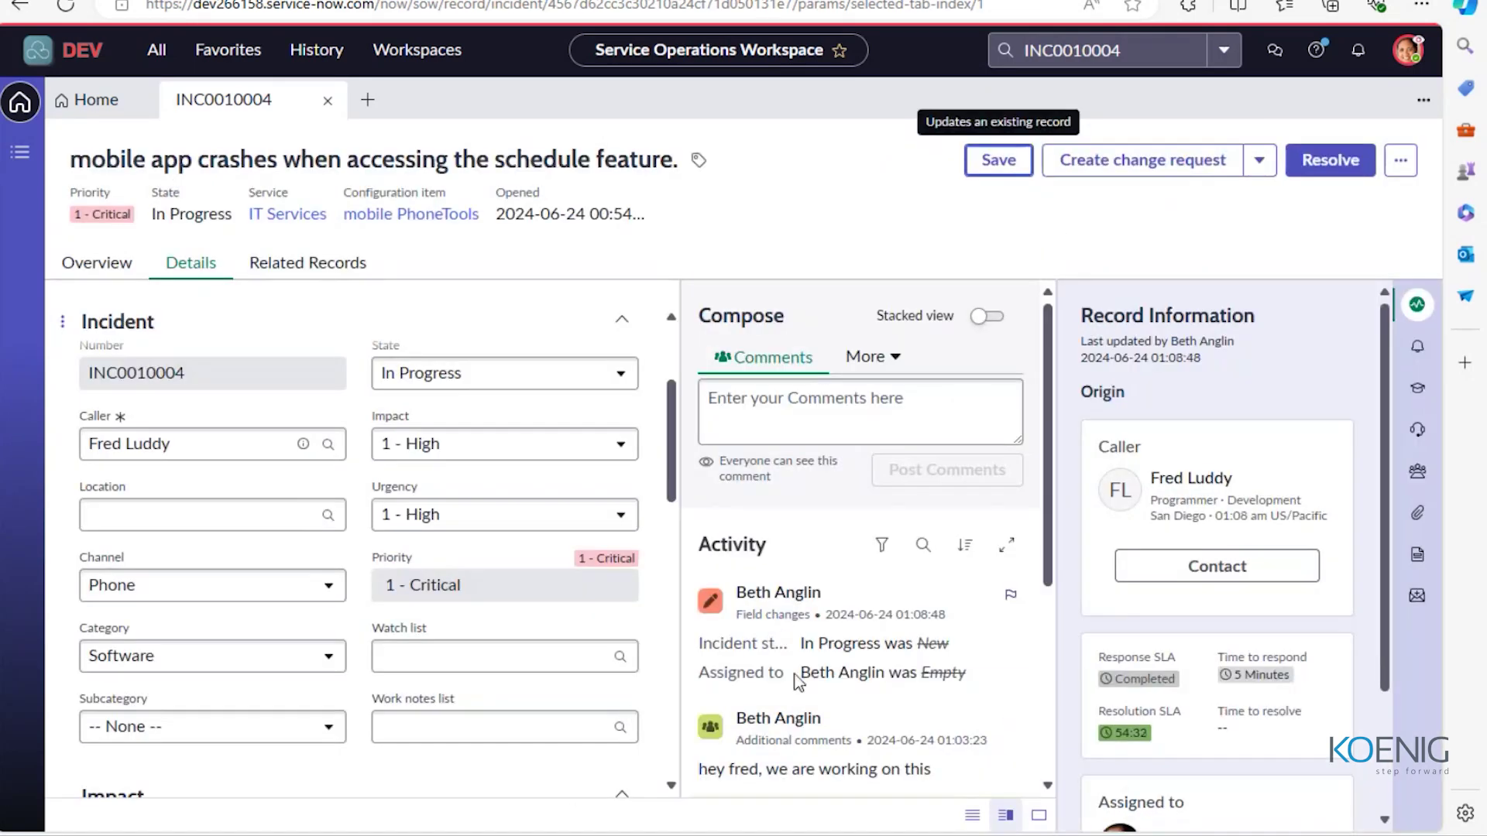
pyautogui.scroll(-1, 796, 681)
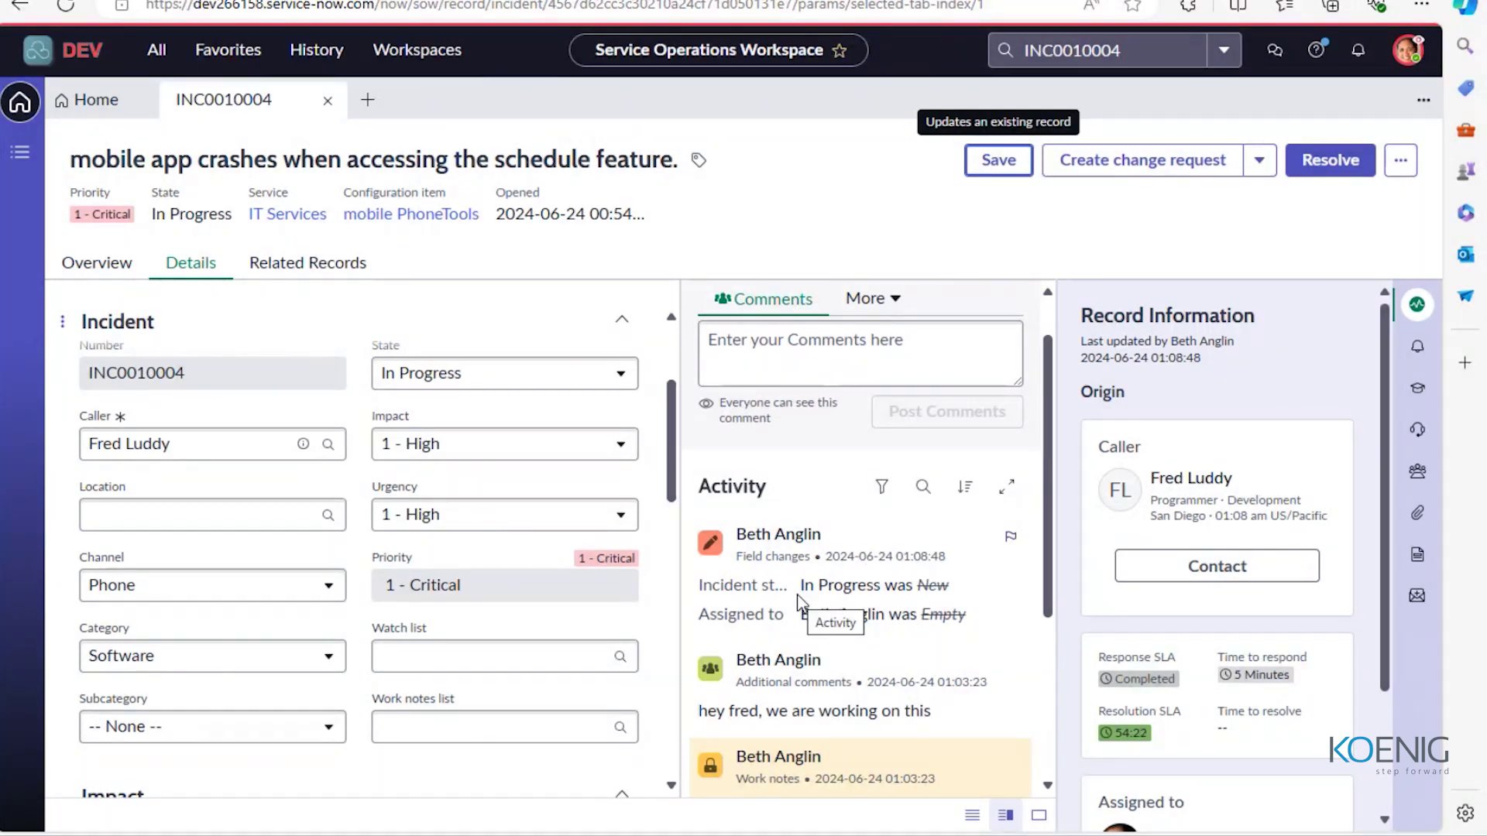
pyautogui.scroll(-1, 802, 603)
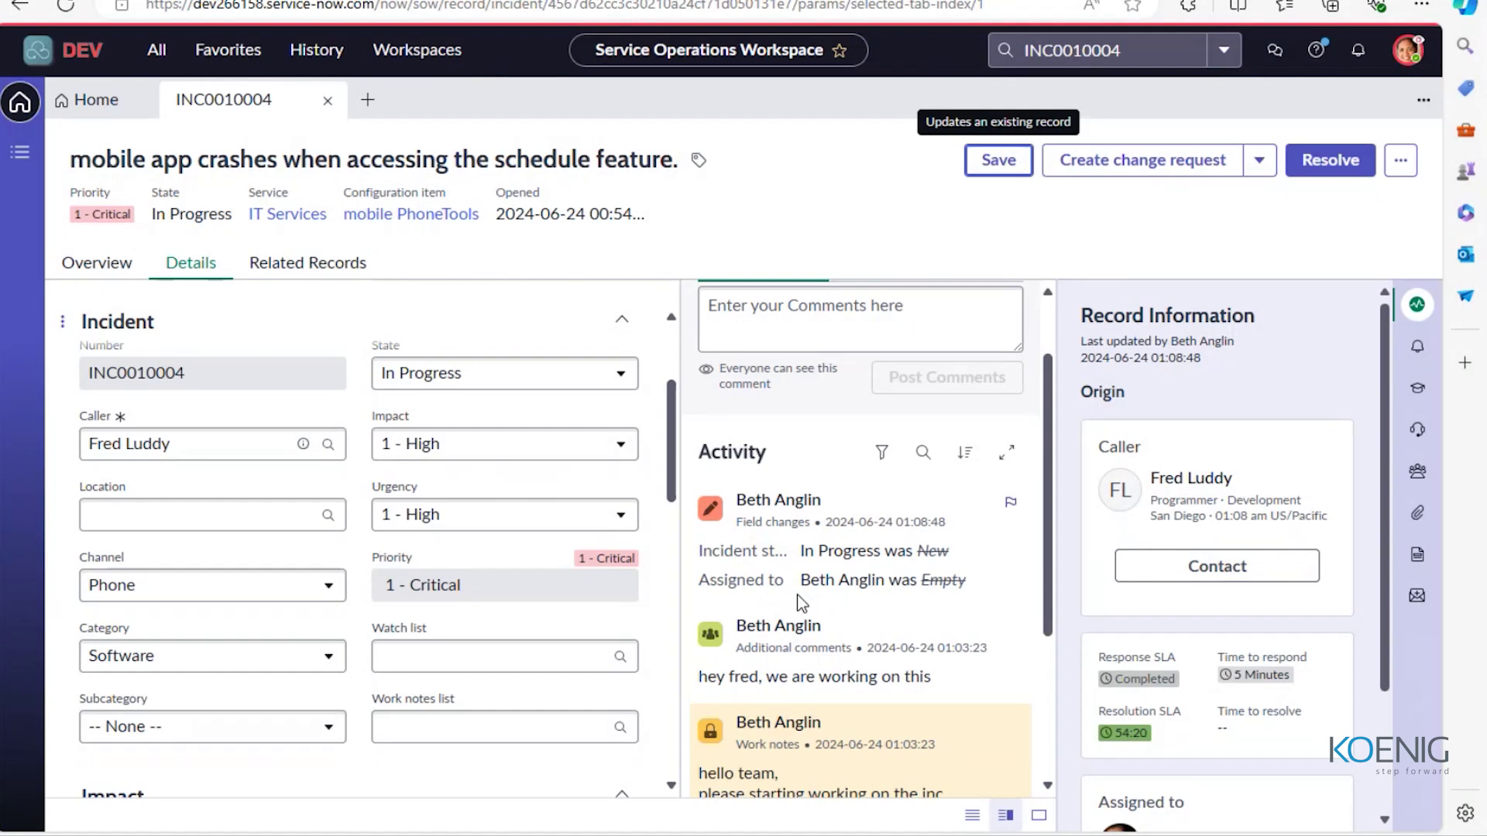
pyautogui.scroll(-3, 802, 603)
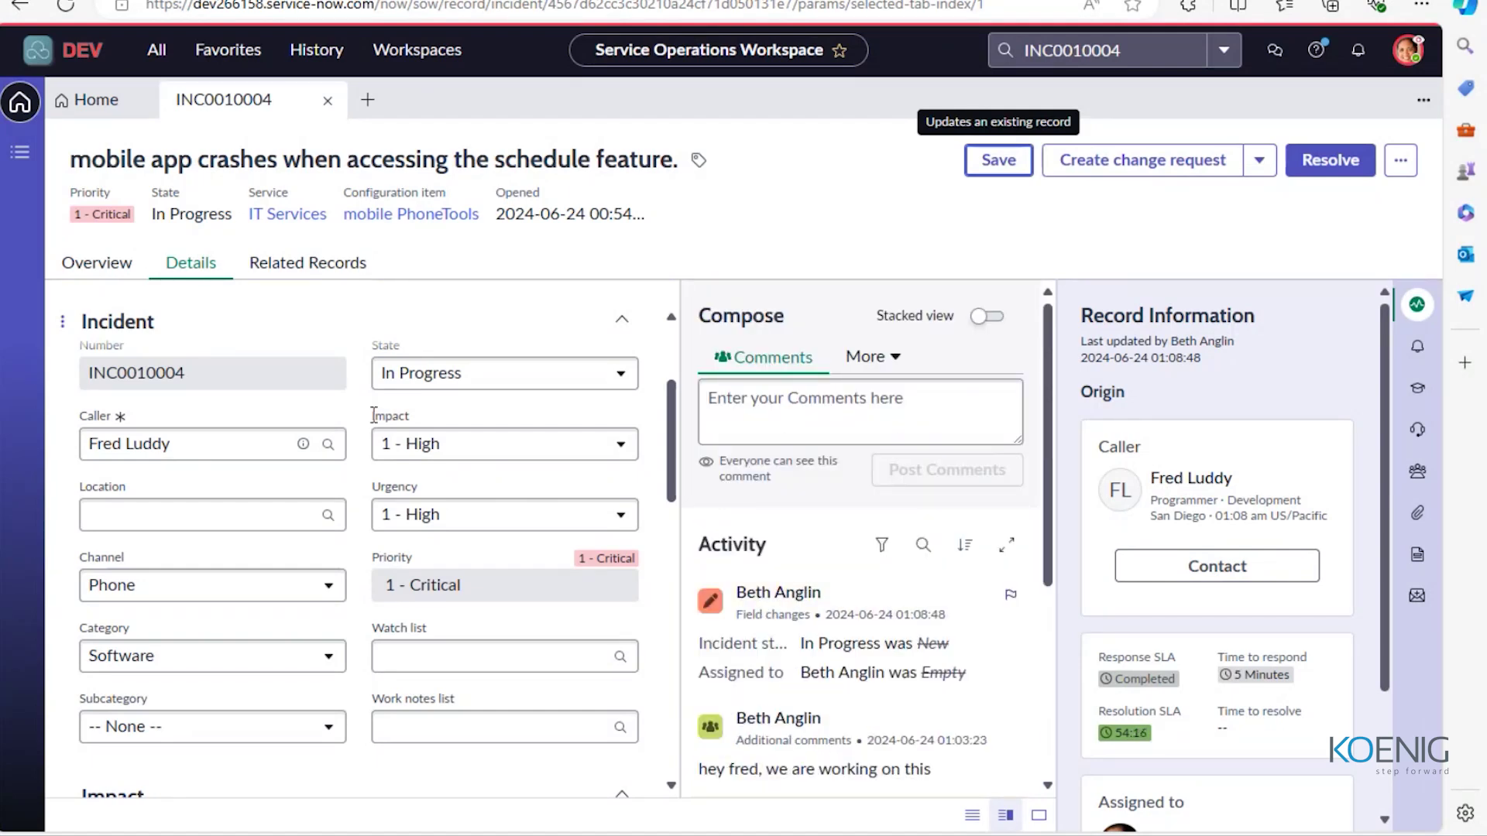
# From the incident's overview, open the suggested knowledge article "Eclipse configuration for Android development" in Agent Assist.
pyautogui.click(107, 267)
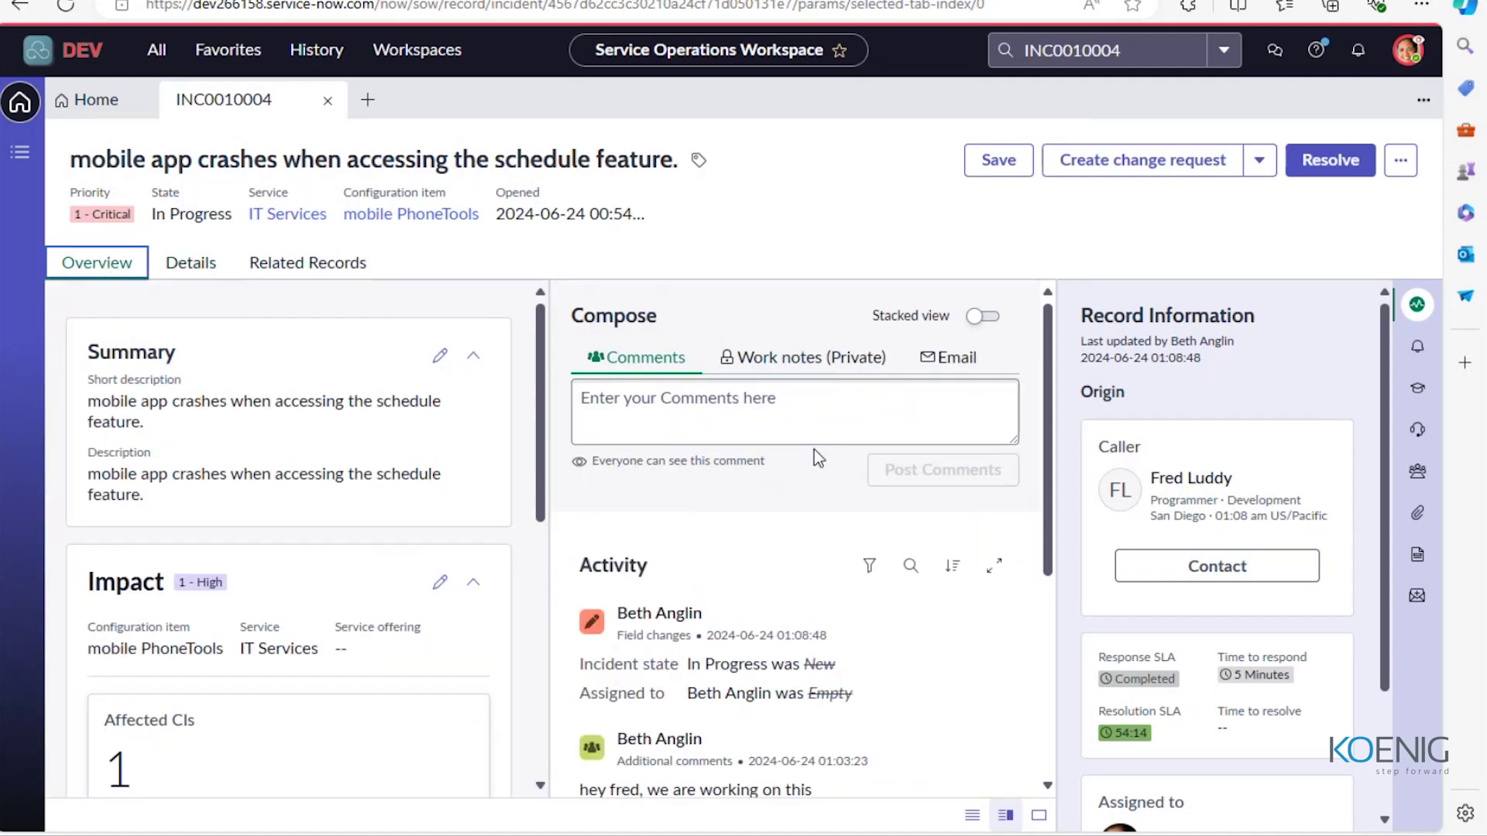
pyautogui.click(1417, 391)
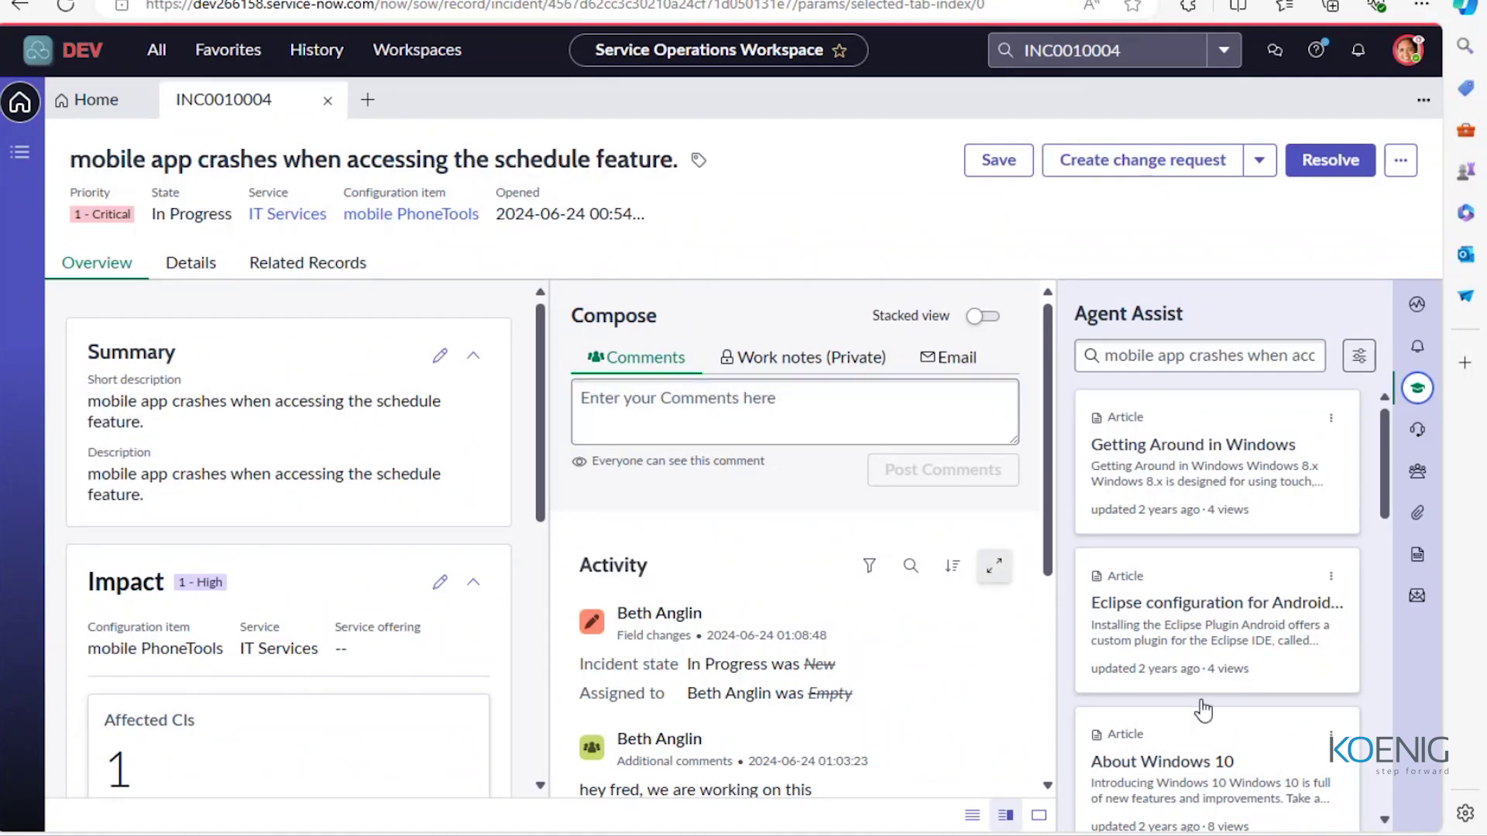
pyautogui.scroll(-1, 1220, 719)
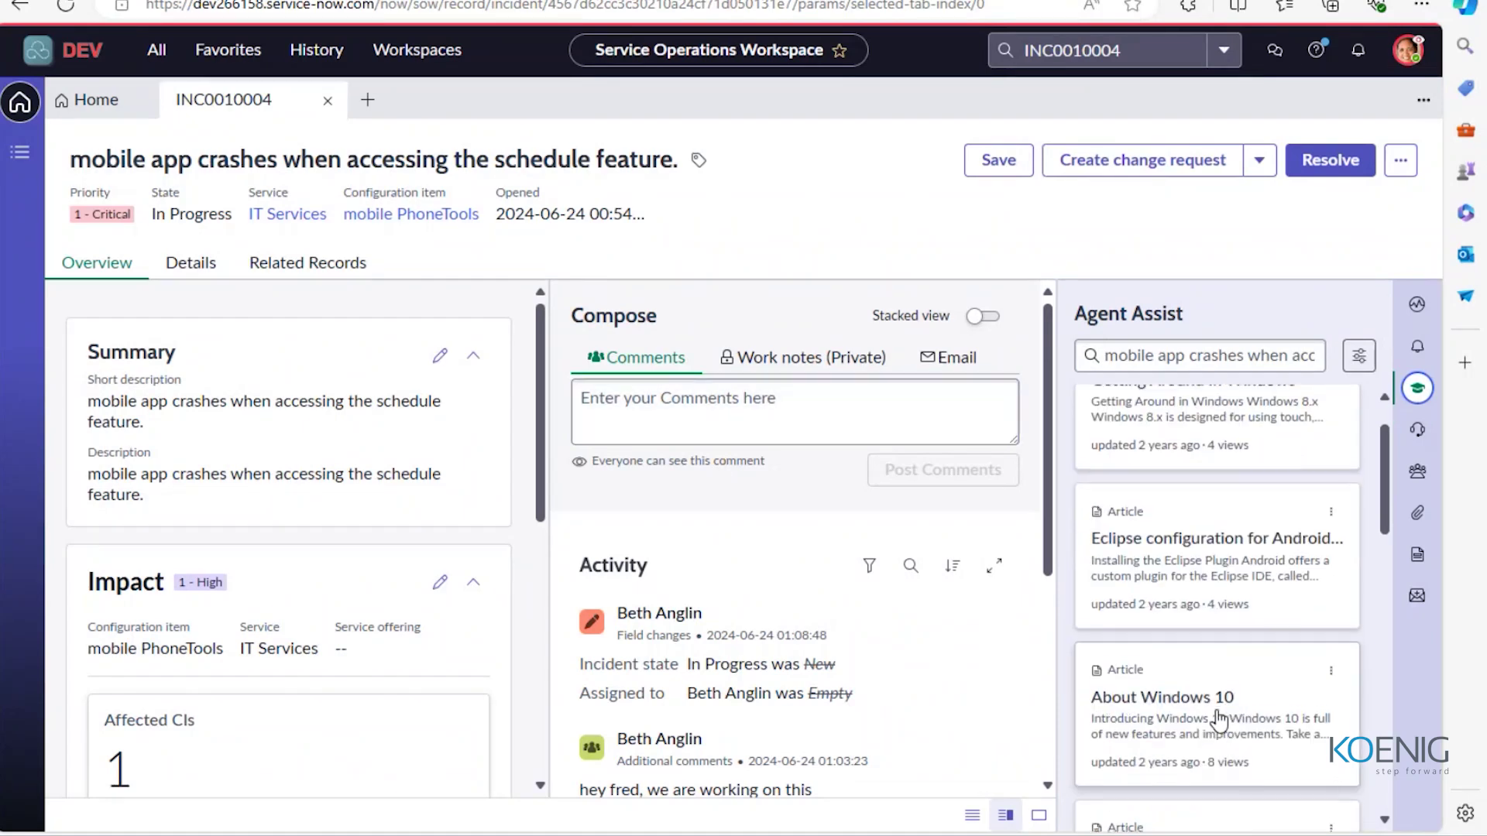
pyautogui.click(1135, 564)
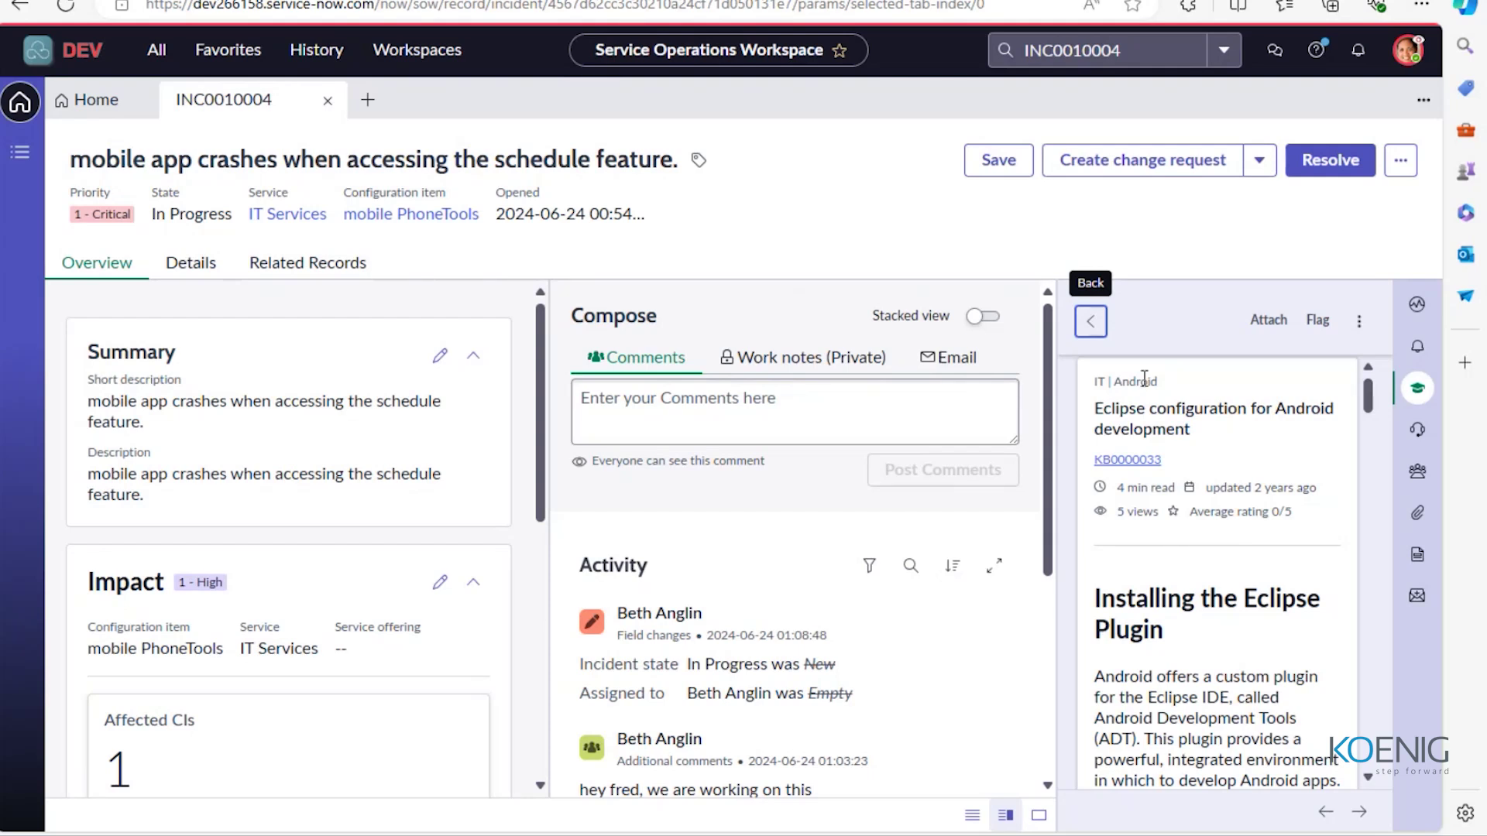
# Start attaching the article with a customer-visible comment asking the caller to follow its instructions and report whether the issue is resolved.
pyautogui.click(1257, 330)
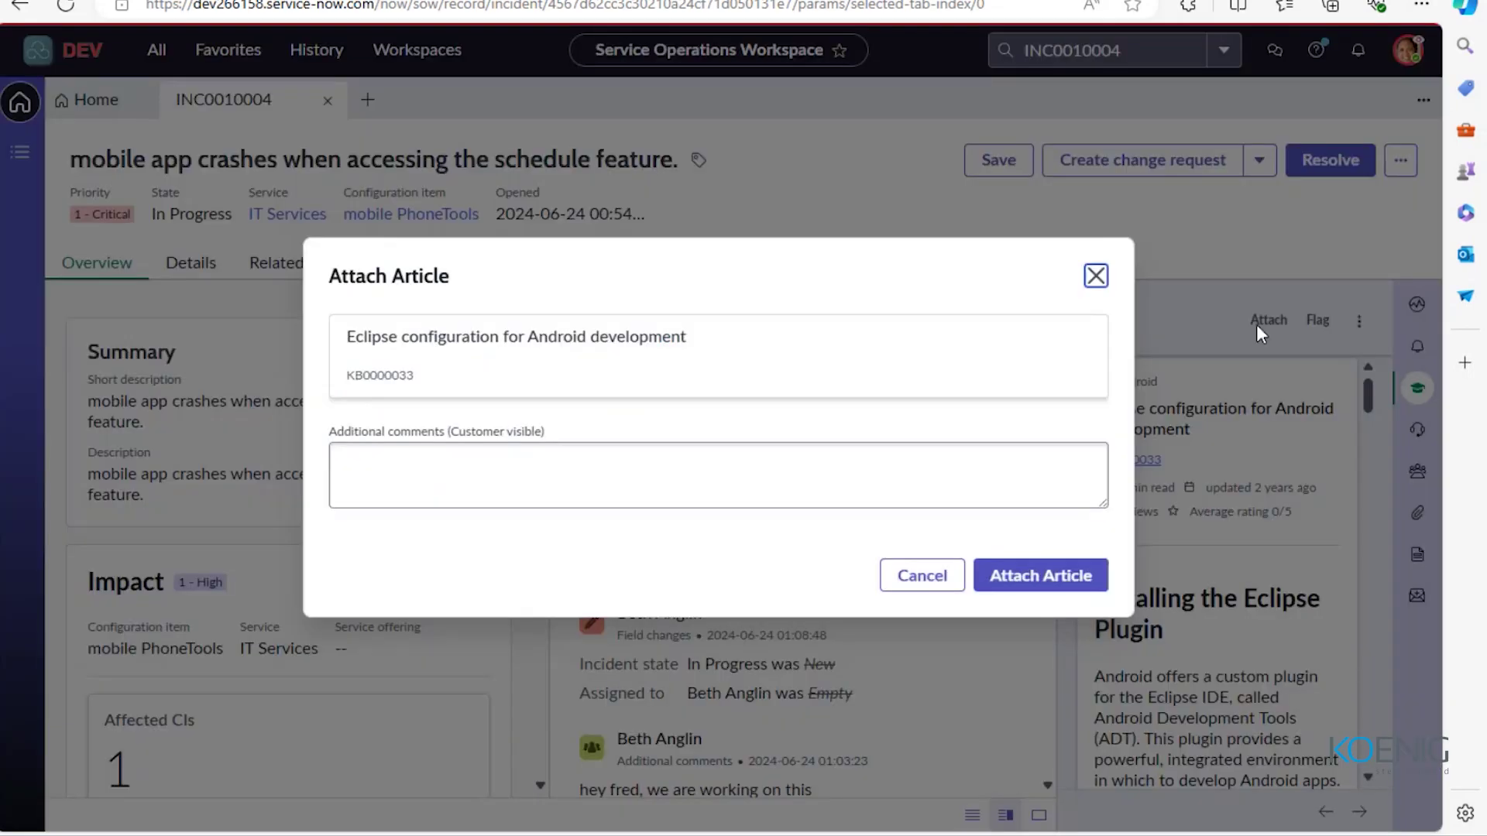
pyautogui.click(360, 476)
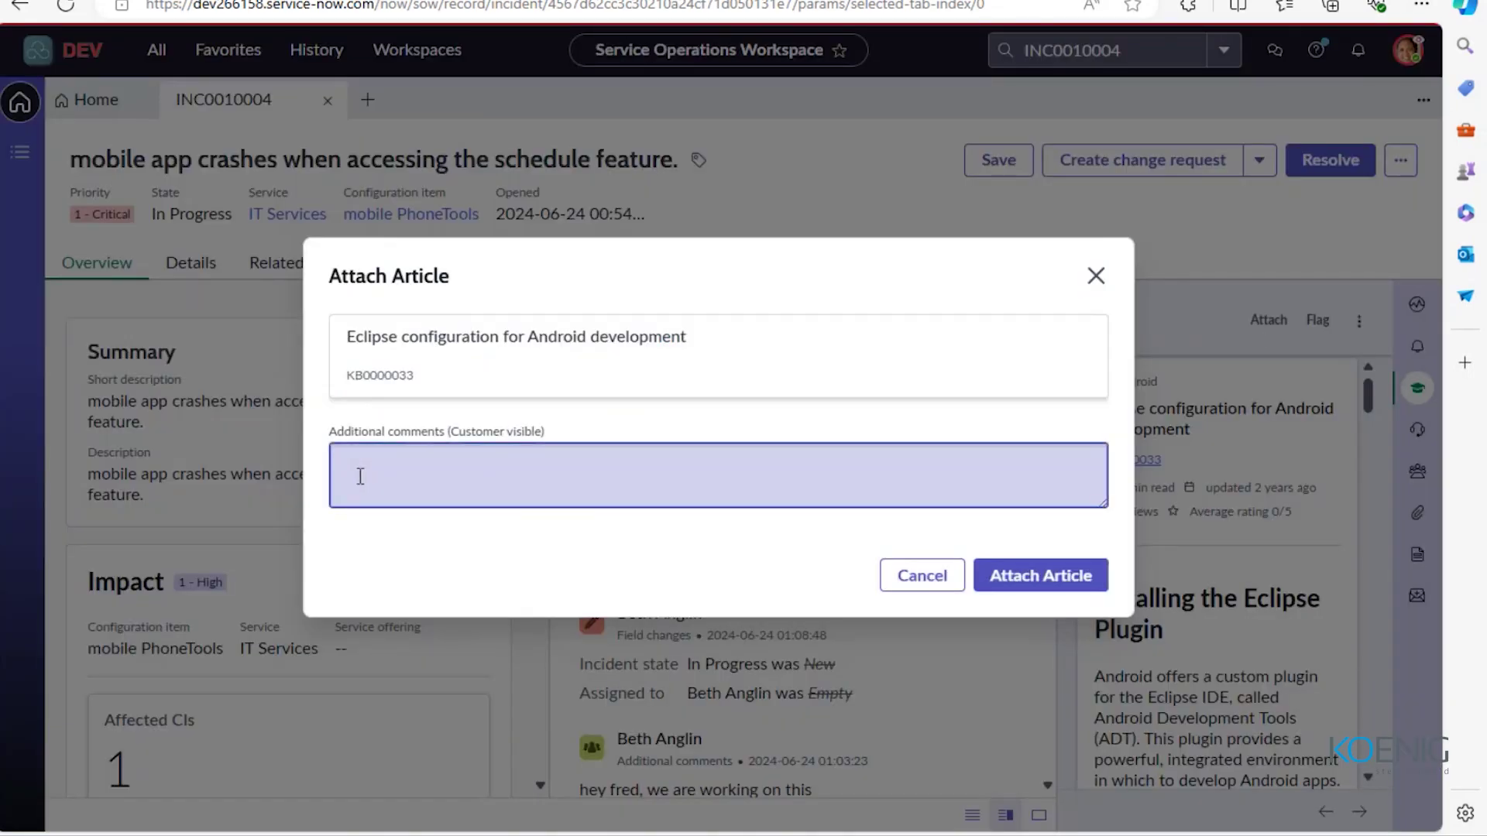
pyautogui.write('hey f')
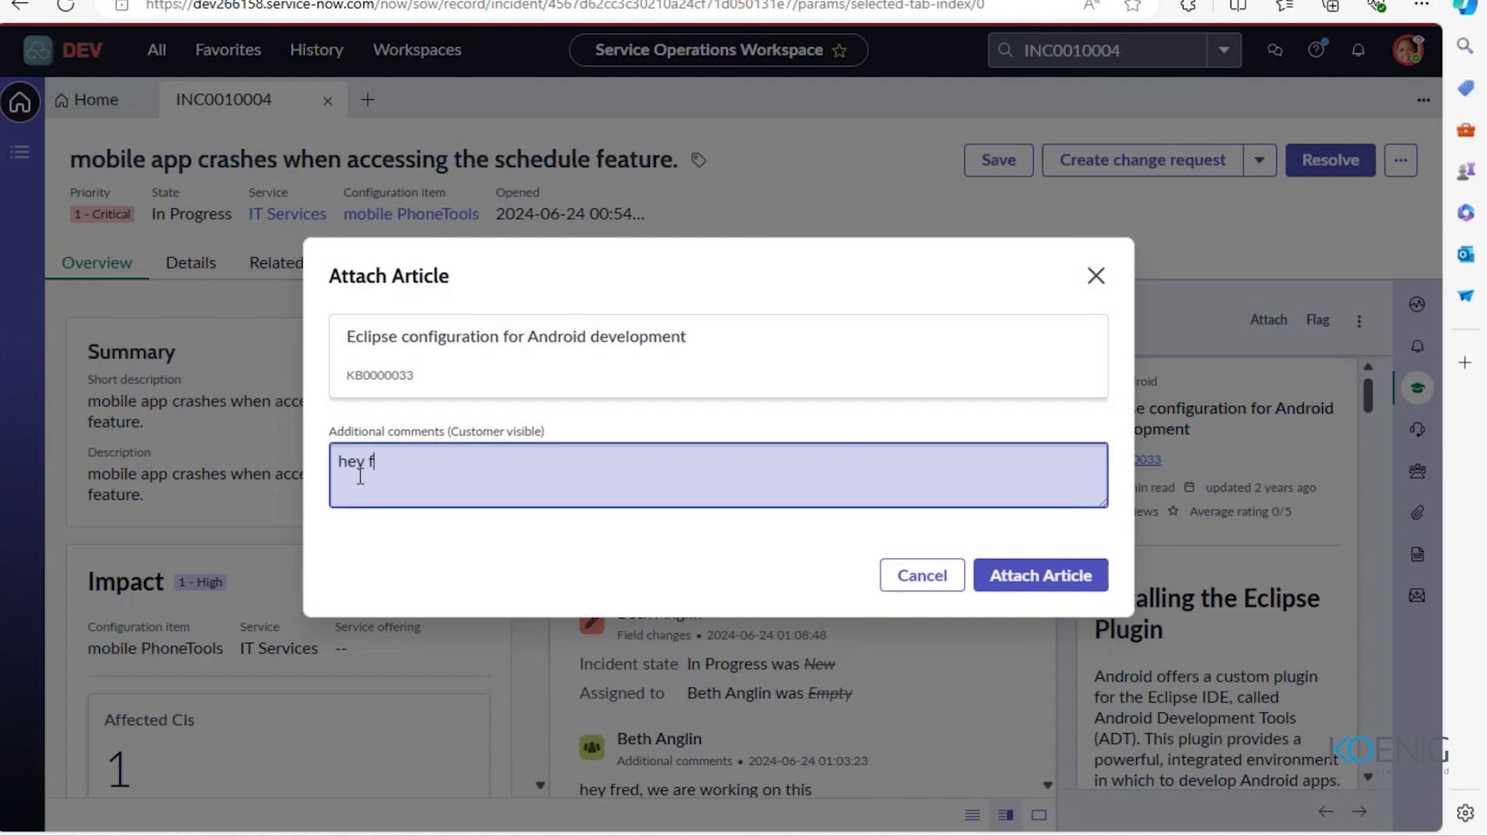
pyautogui.write('red, please follow th')
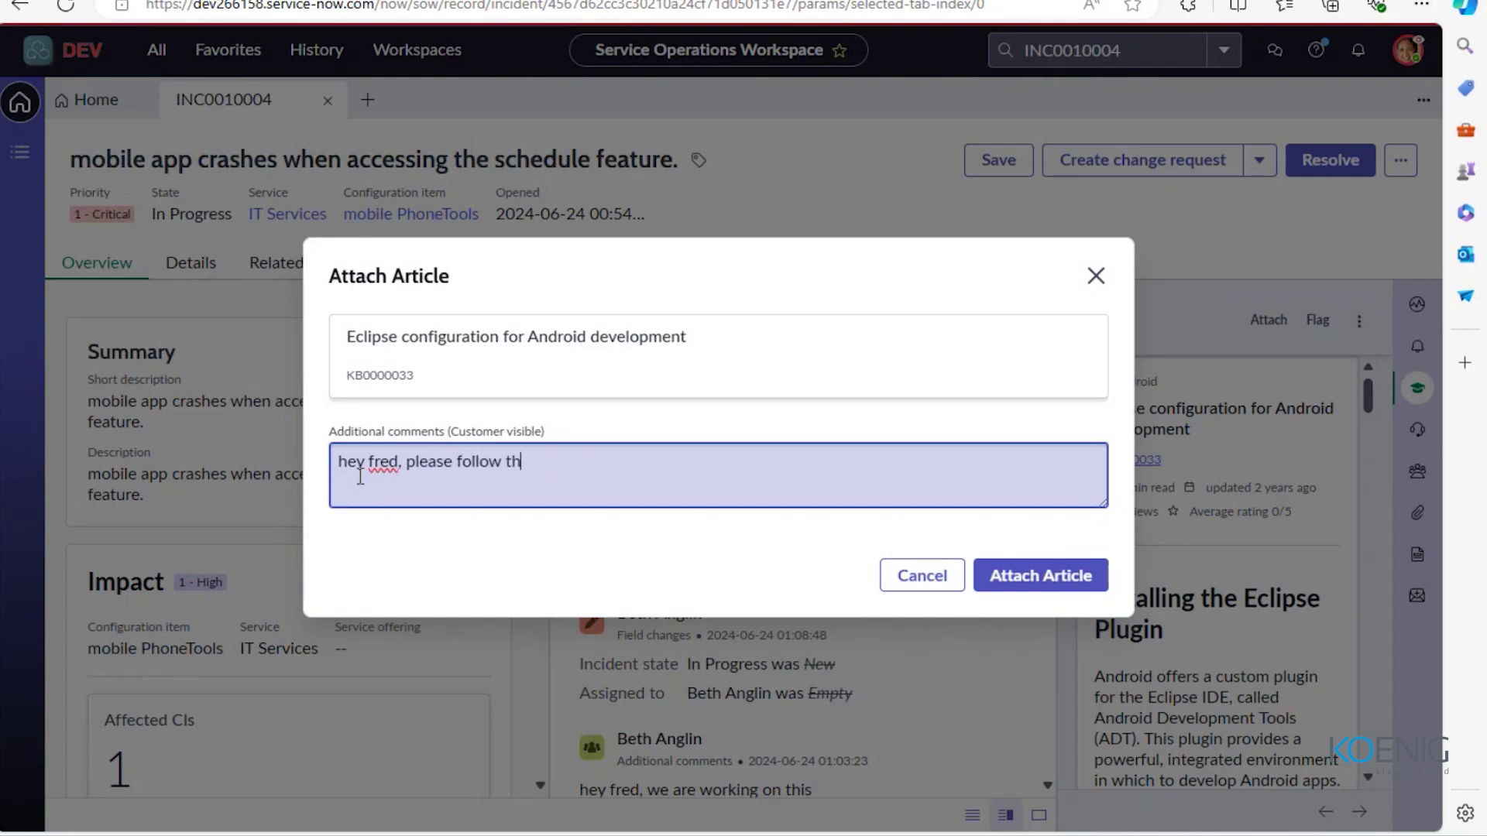
pyautogui.write('e instruction ment')
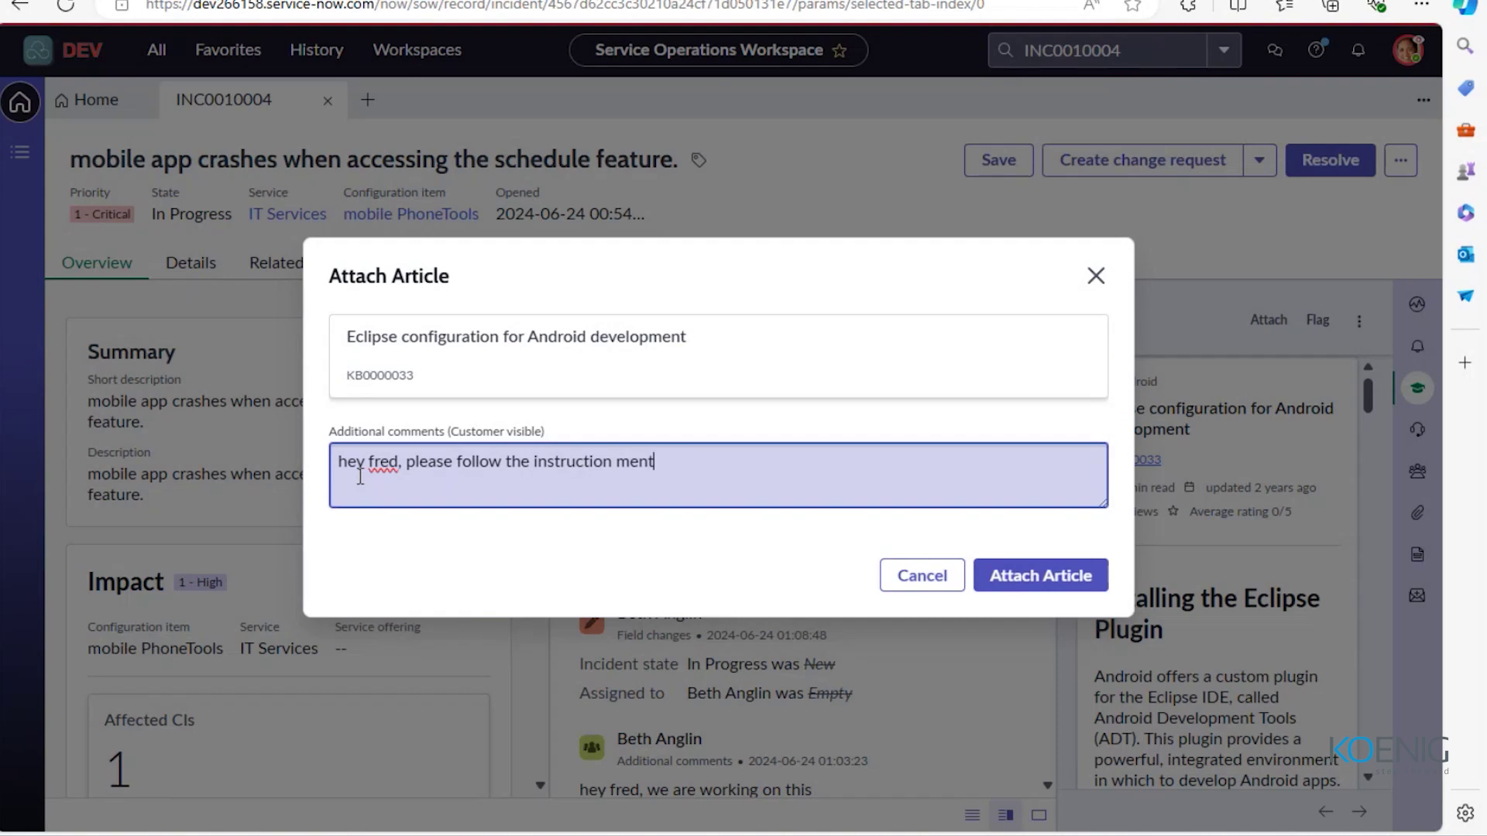
pyautogui.write('ioned in the artical. and ')
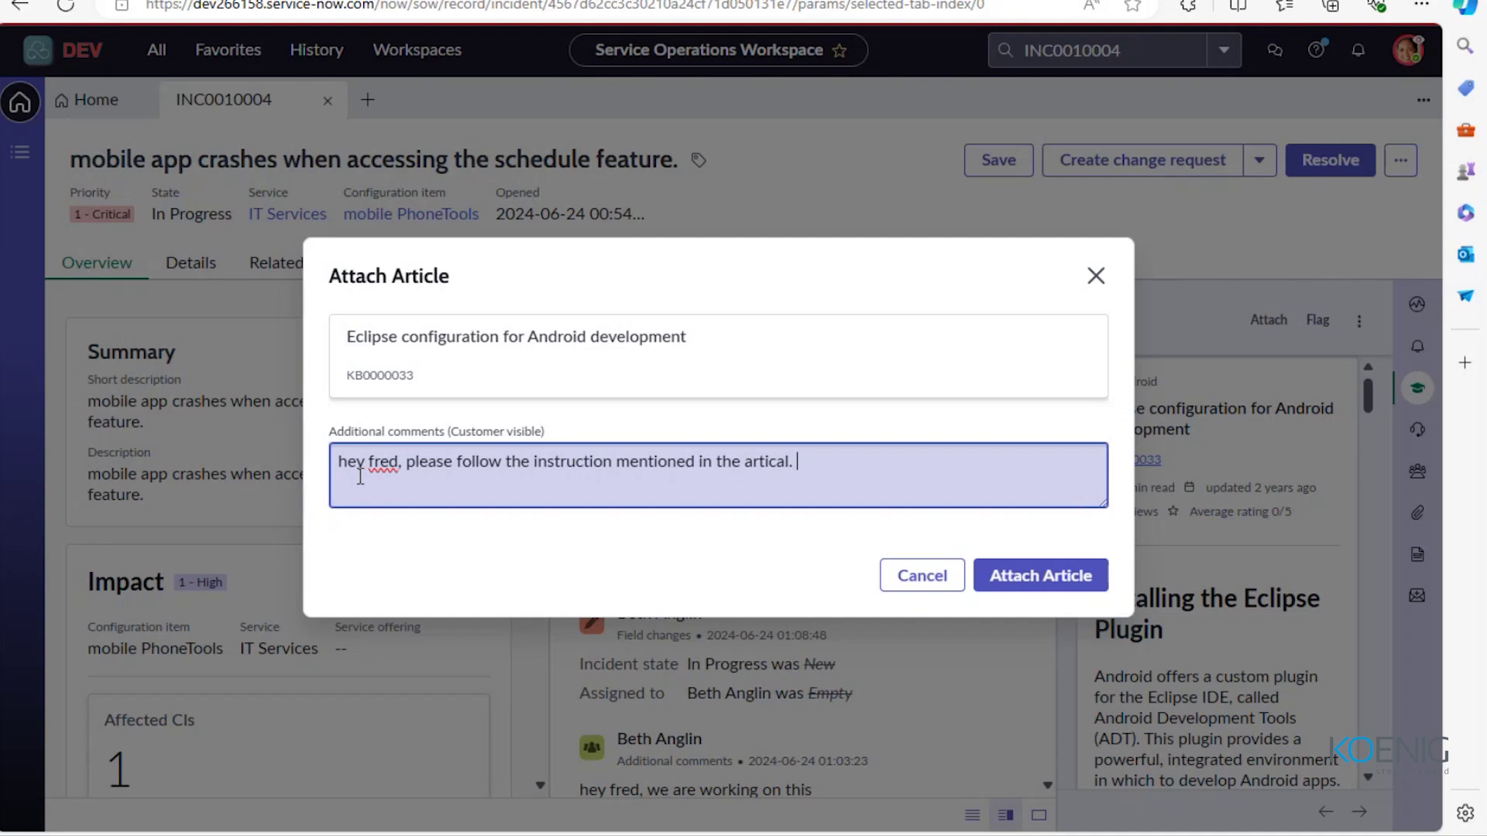
pyautogui.write('le')
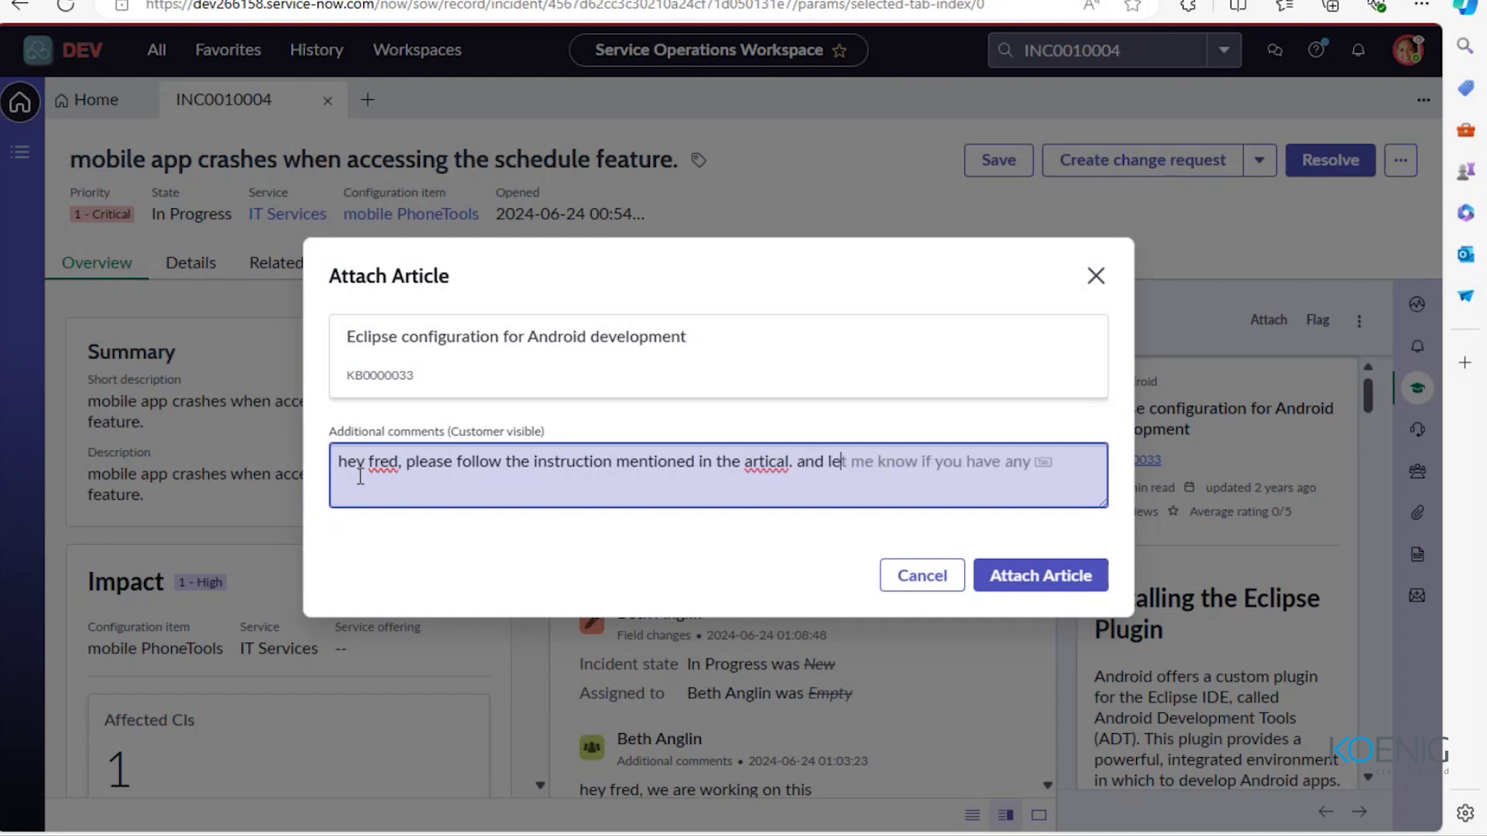
pyautogui.write('t me know if your')
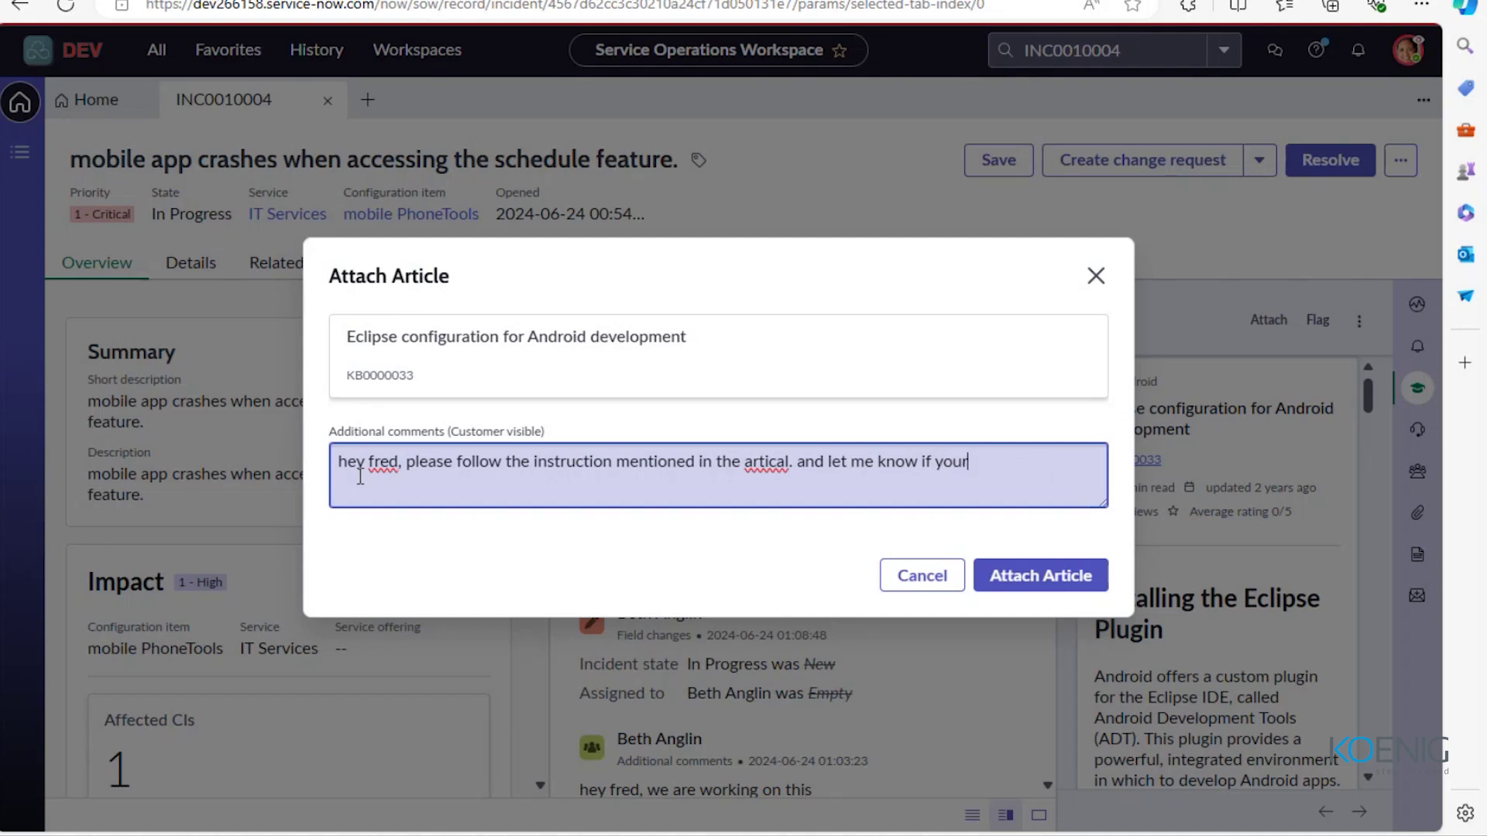
pyautogui.write(' issue resolved or not')
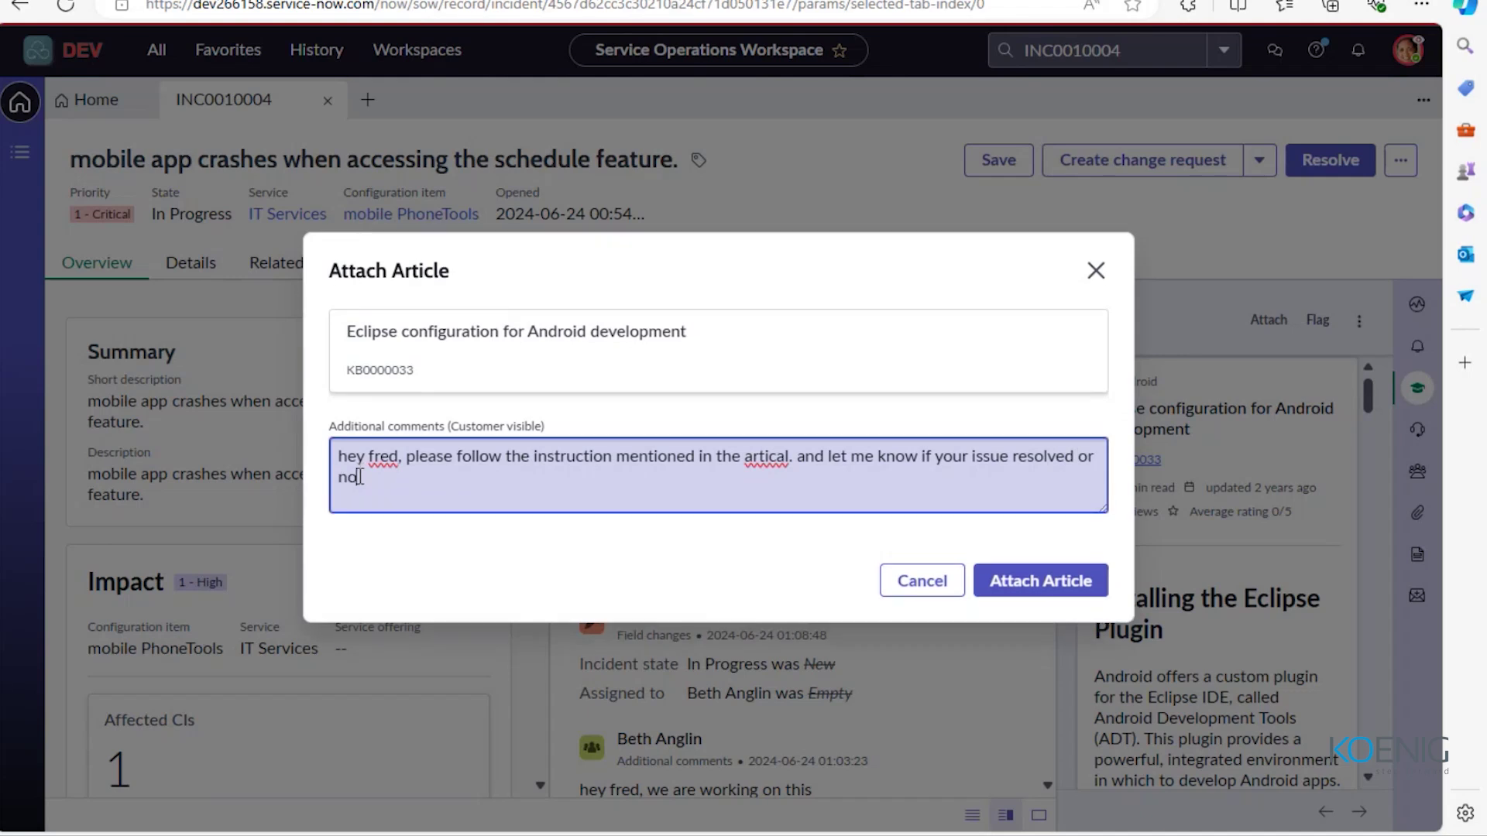
pyautogui.write('.')
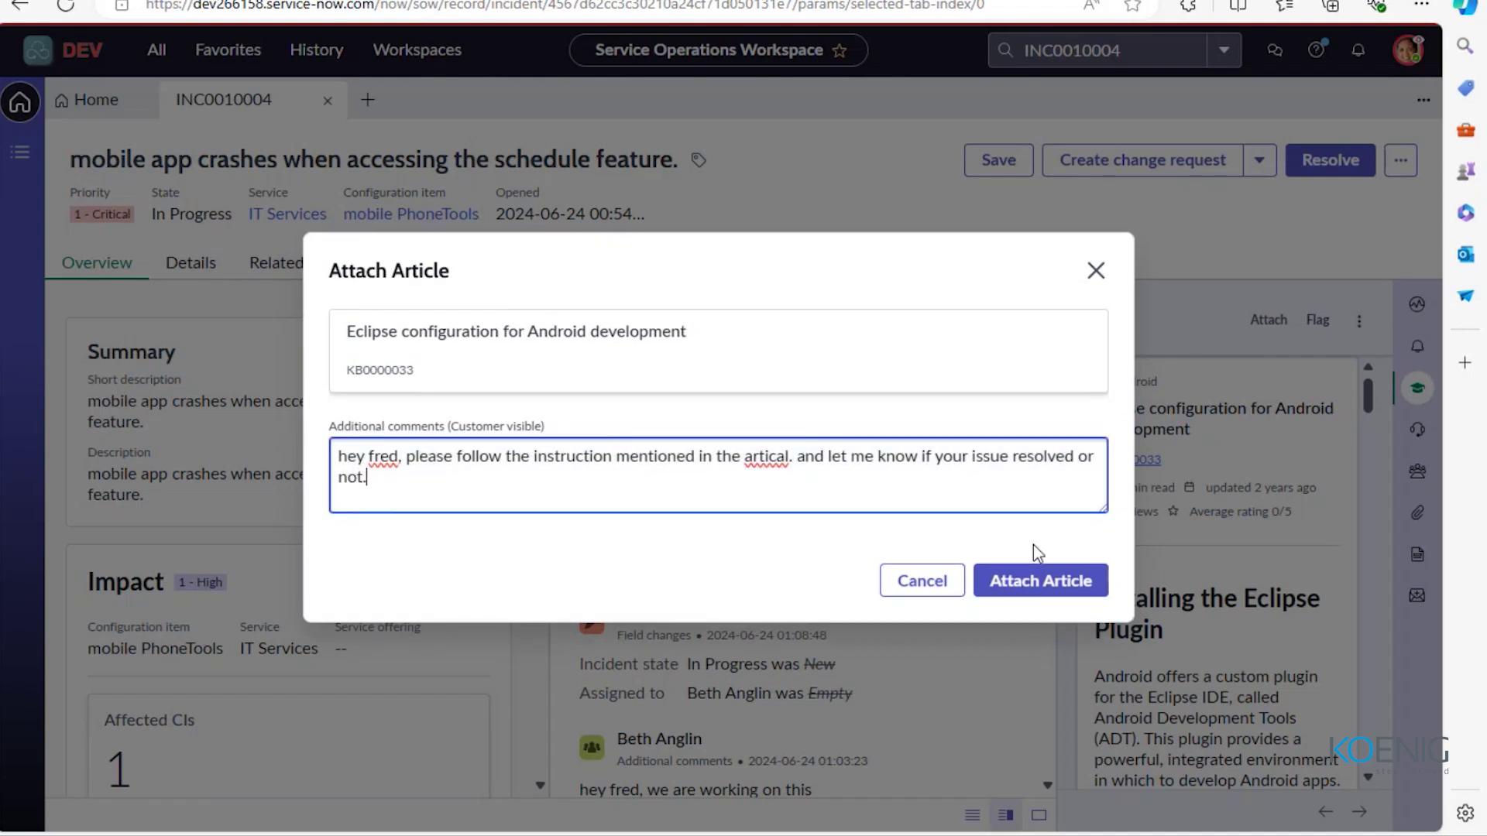
# Attach the article and post its comment to the incident, checking the entry in the activity stream.
pyautogui.click(1028, 589)
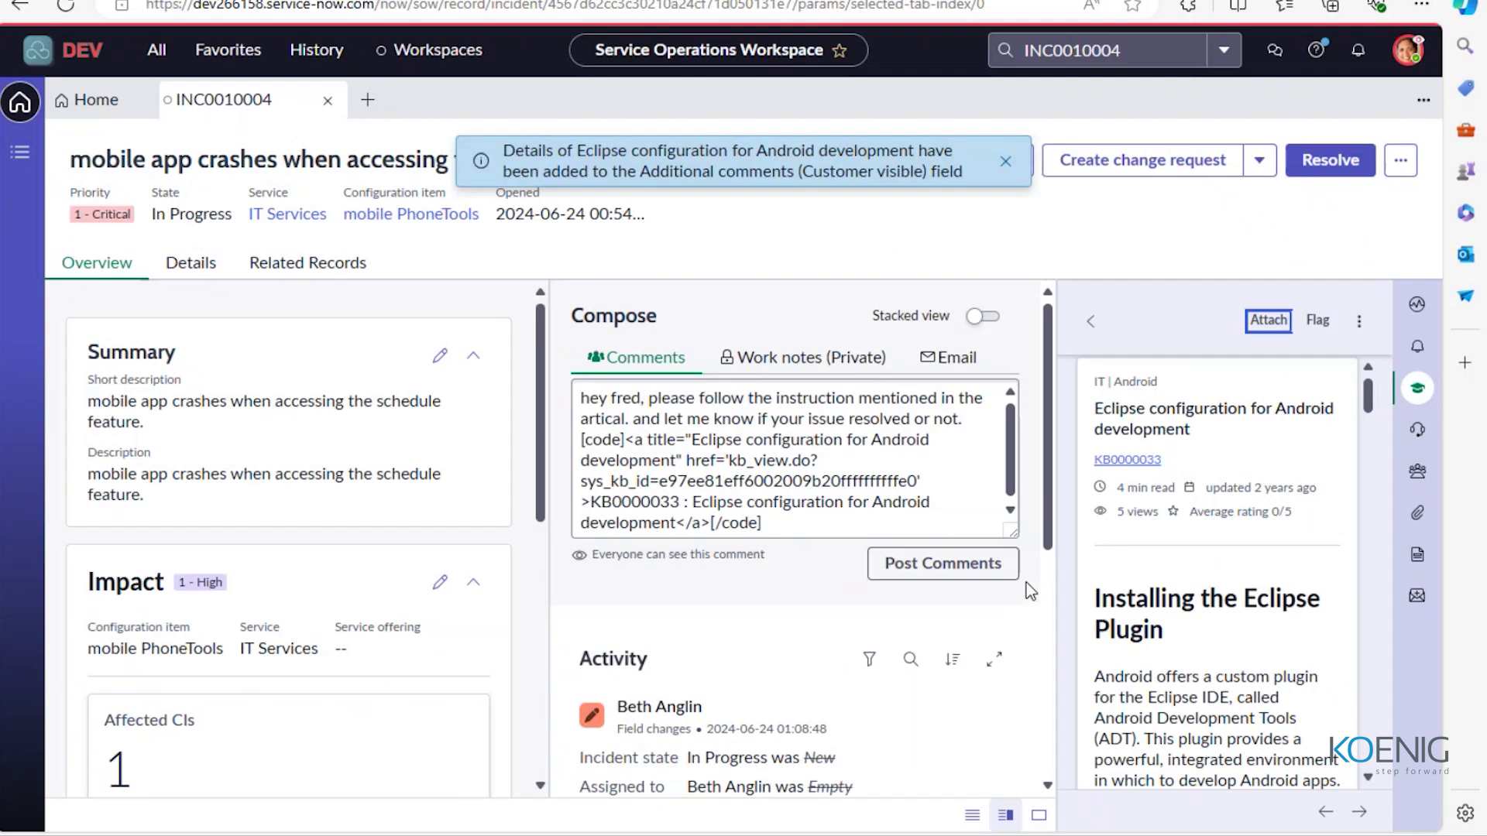
pyautogui.click(1016, 576)
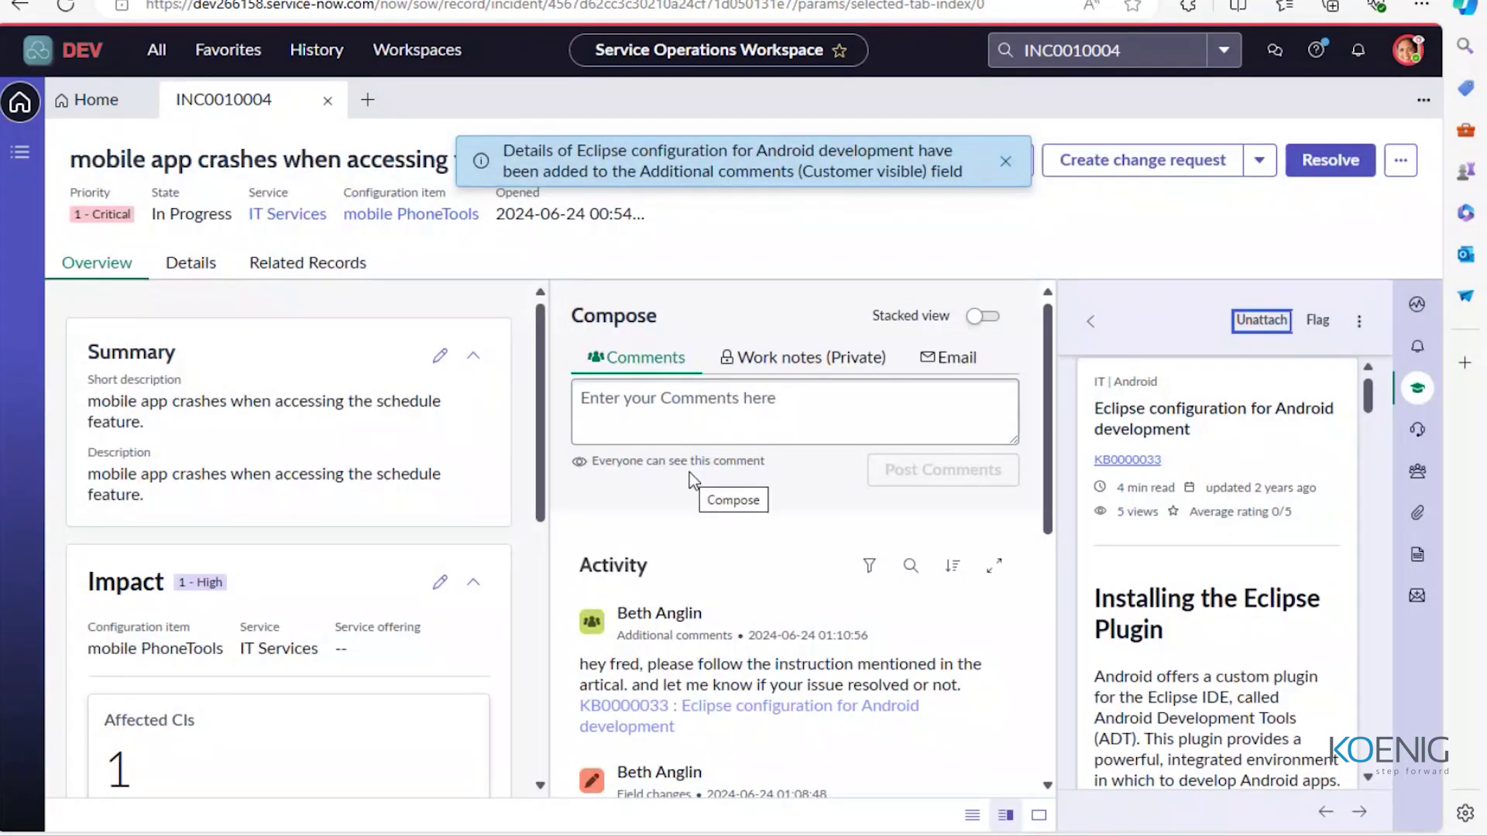
pyautogui.scroll(-1, 787, 730)
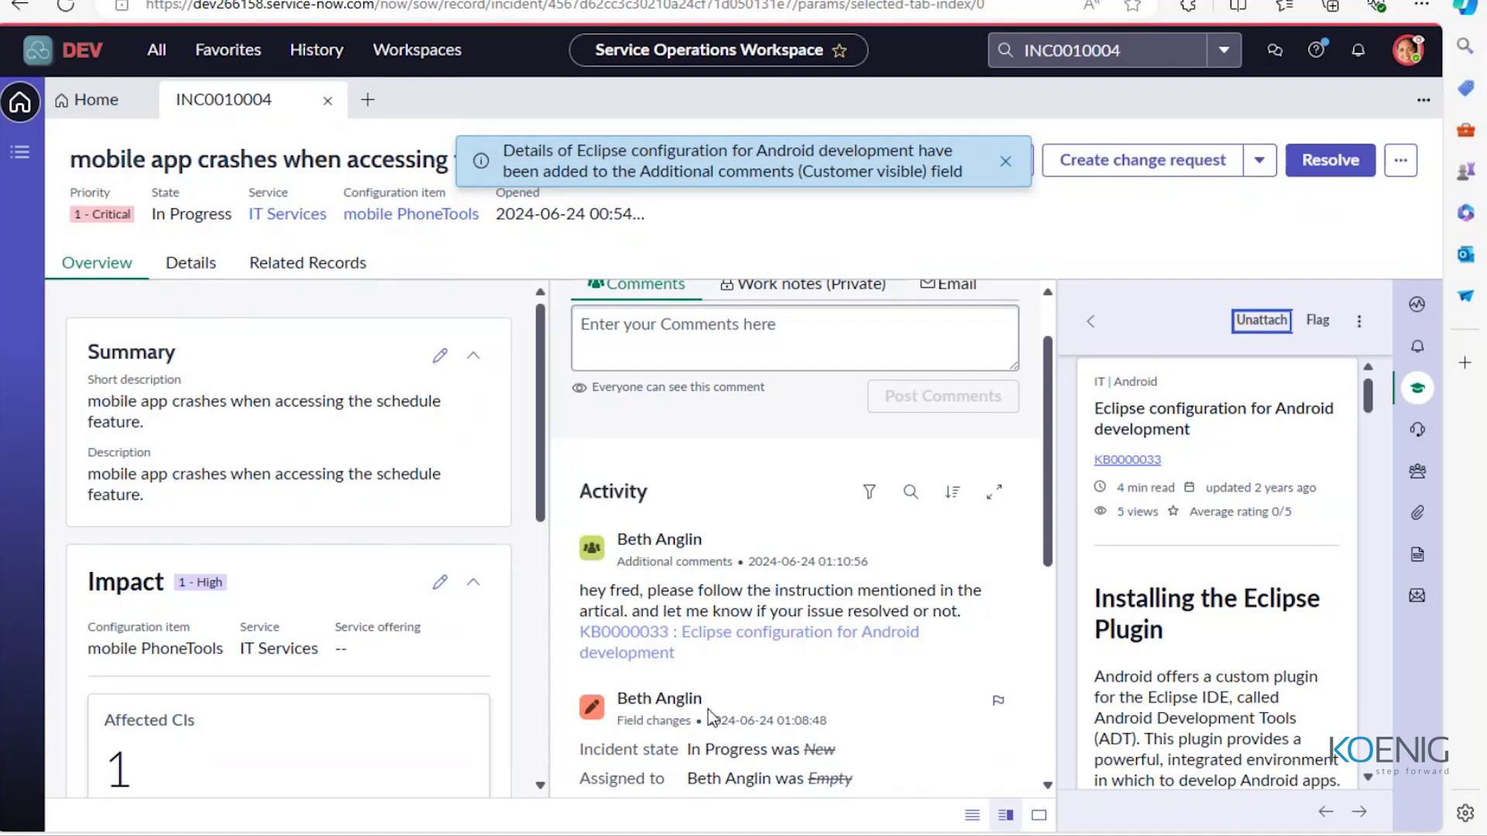
pyautogui.scroll(-1, 619, 557)
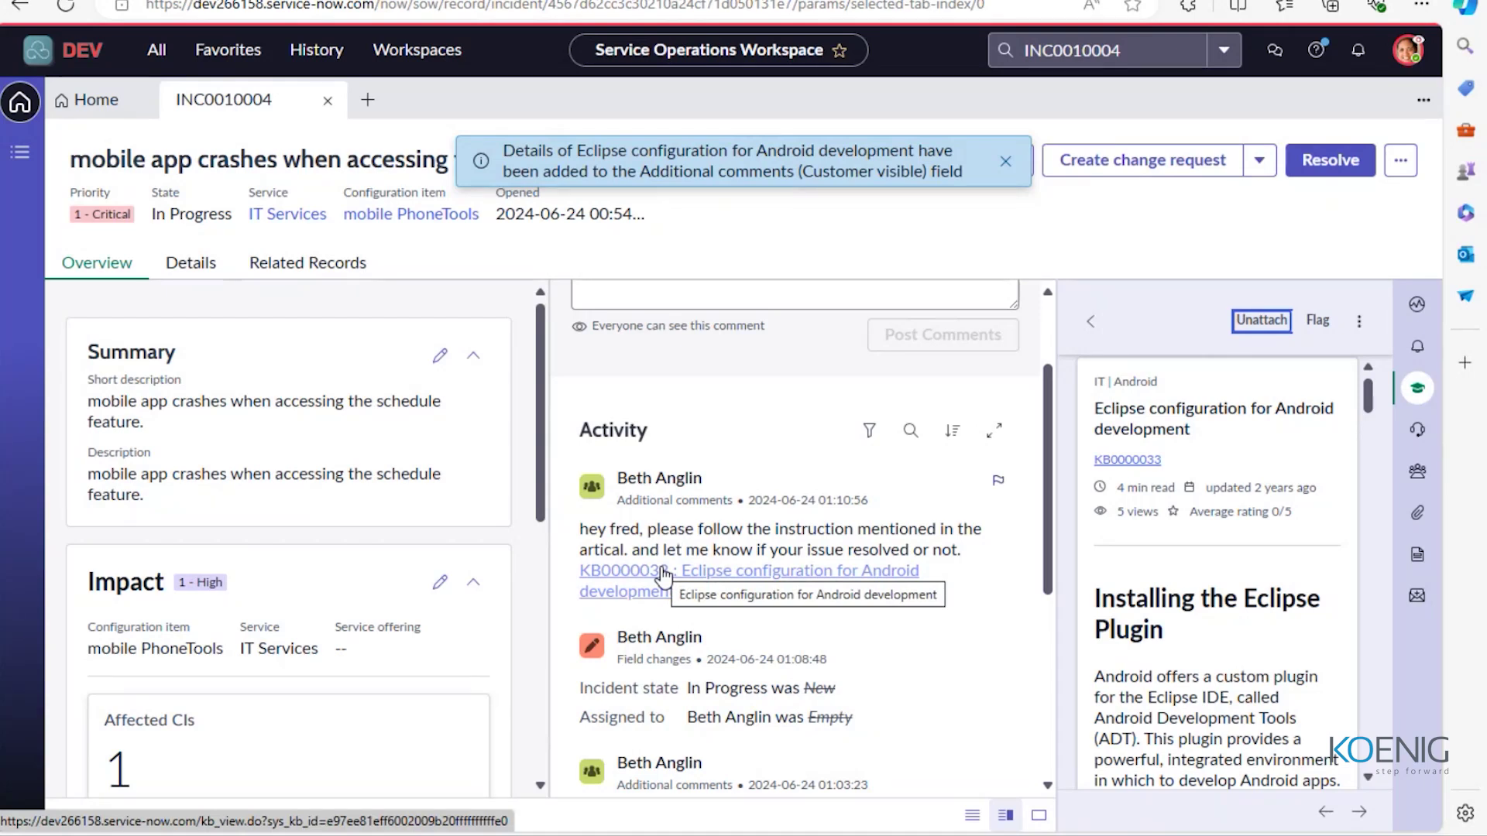
pyautogui.scroll(-2, 405, 614)
pyautogui.scroll(2, 409, 616)
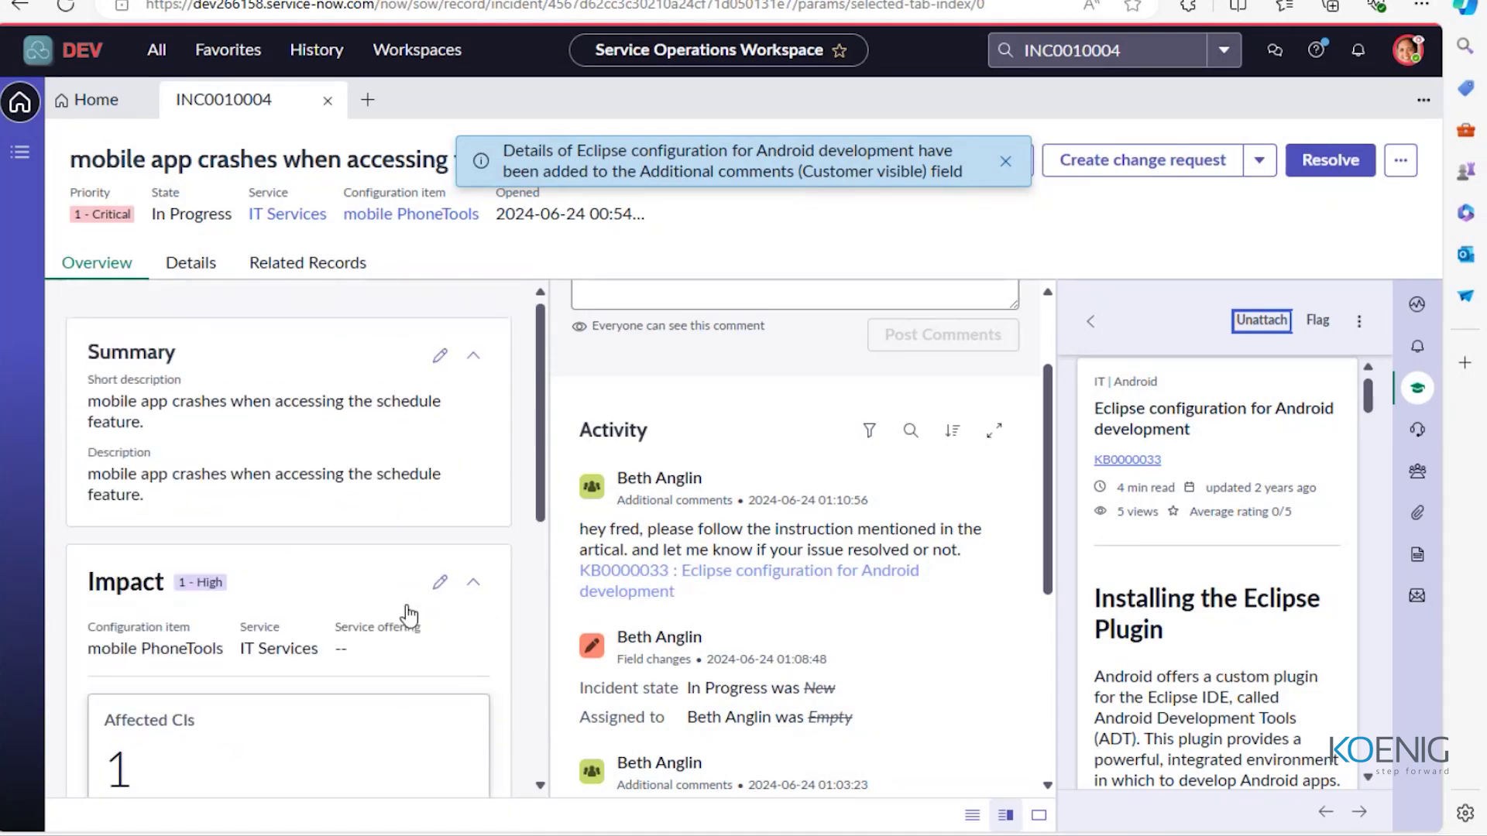
# Add a resolution to the incident with the resolution code Workaround provided.
pyautogui.scroll(-5, 265, 415)
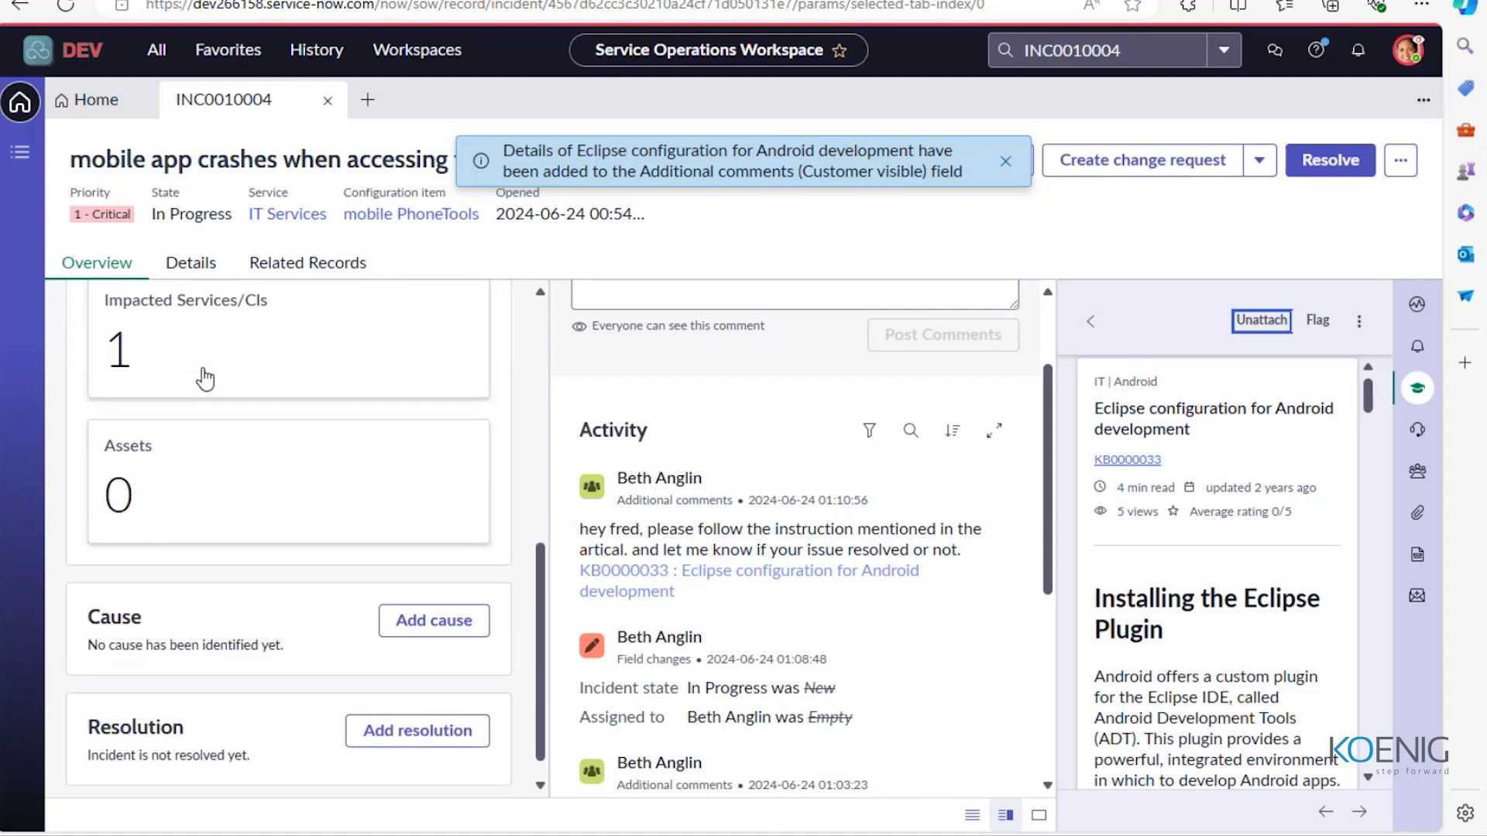
pyautogui.scroll(-1, 203, 379)
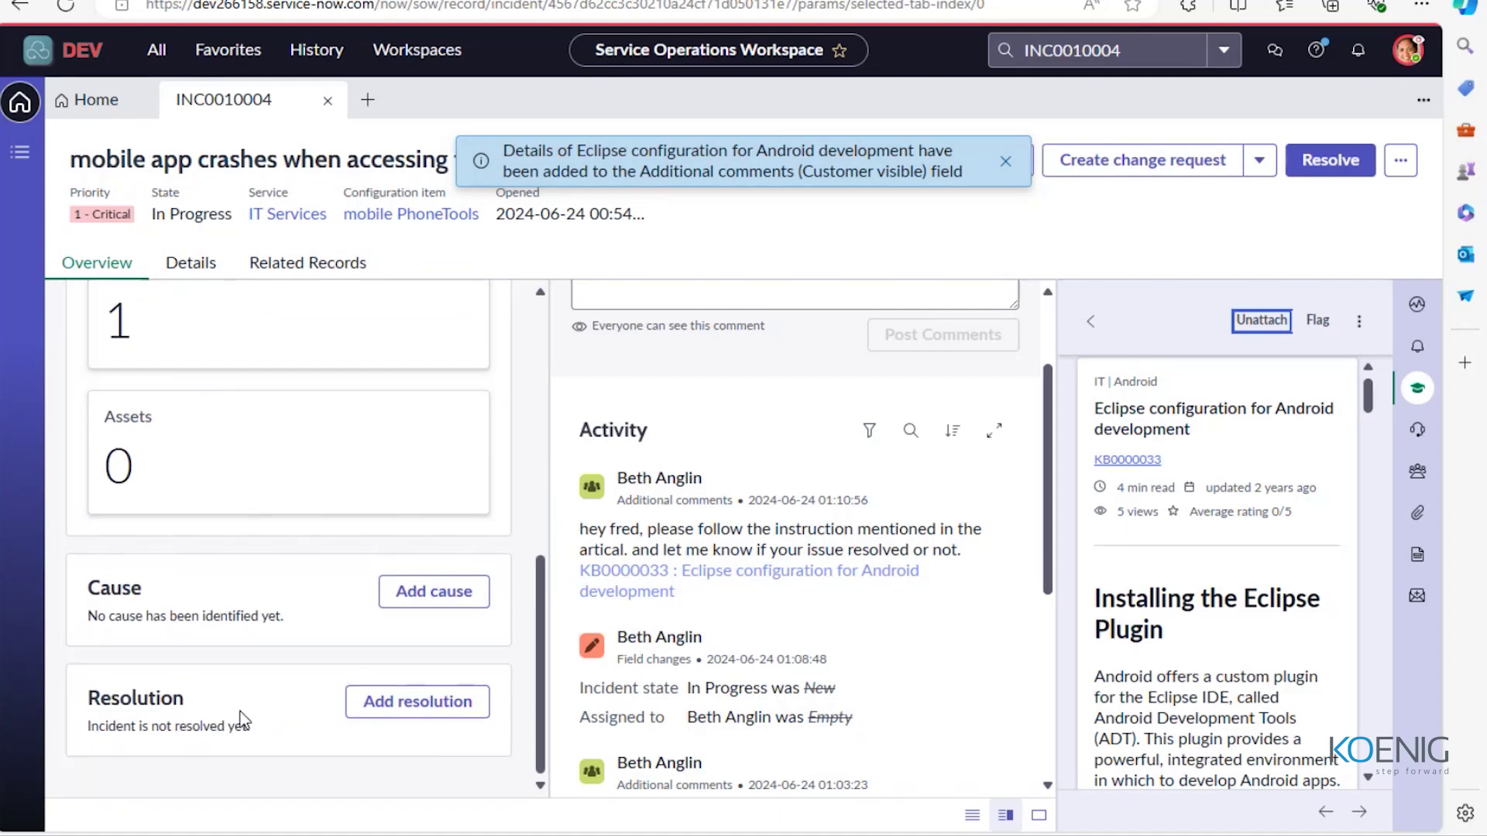
pyautogui.click(426, 713)
pyautogui.scroll(-3, 310, 681)
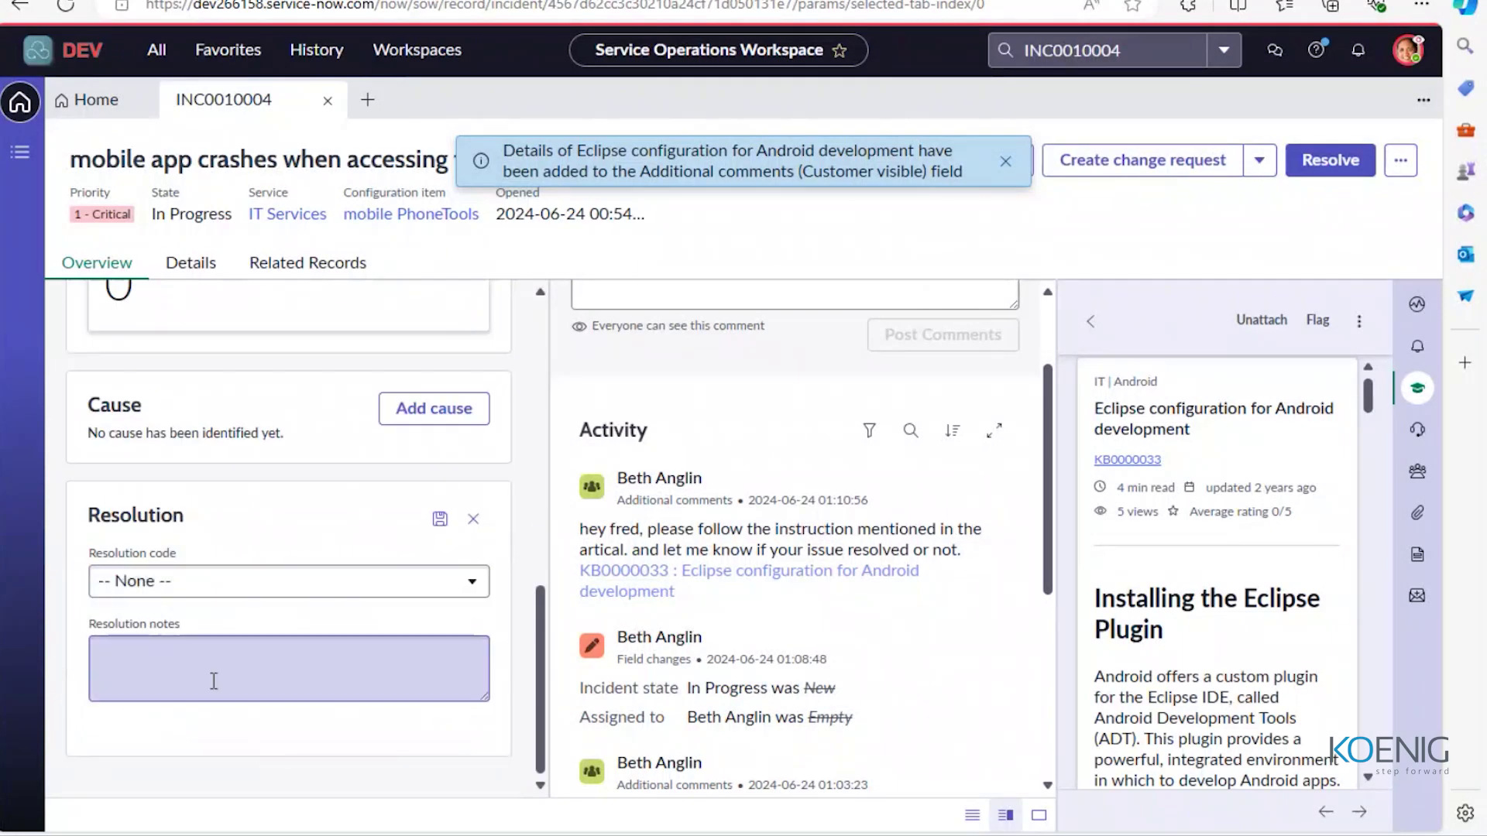
pyautogui.click(168, 590)
pyautogui.click(171, 593)
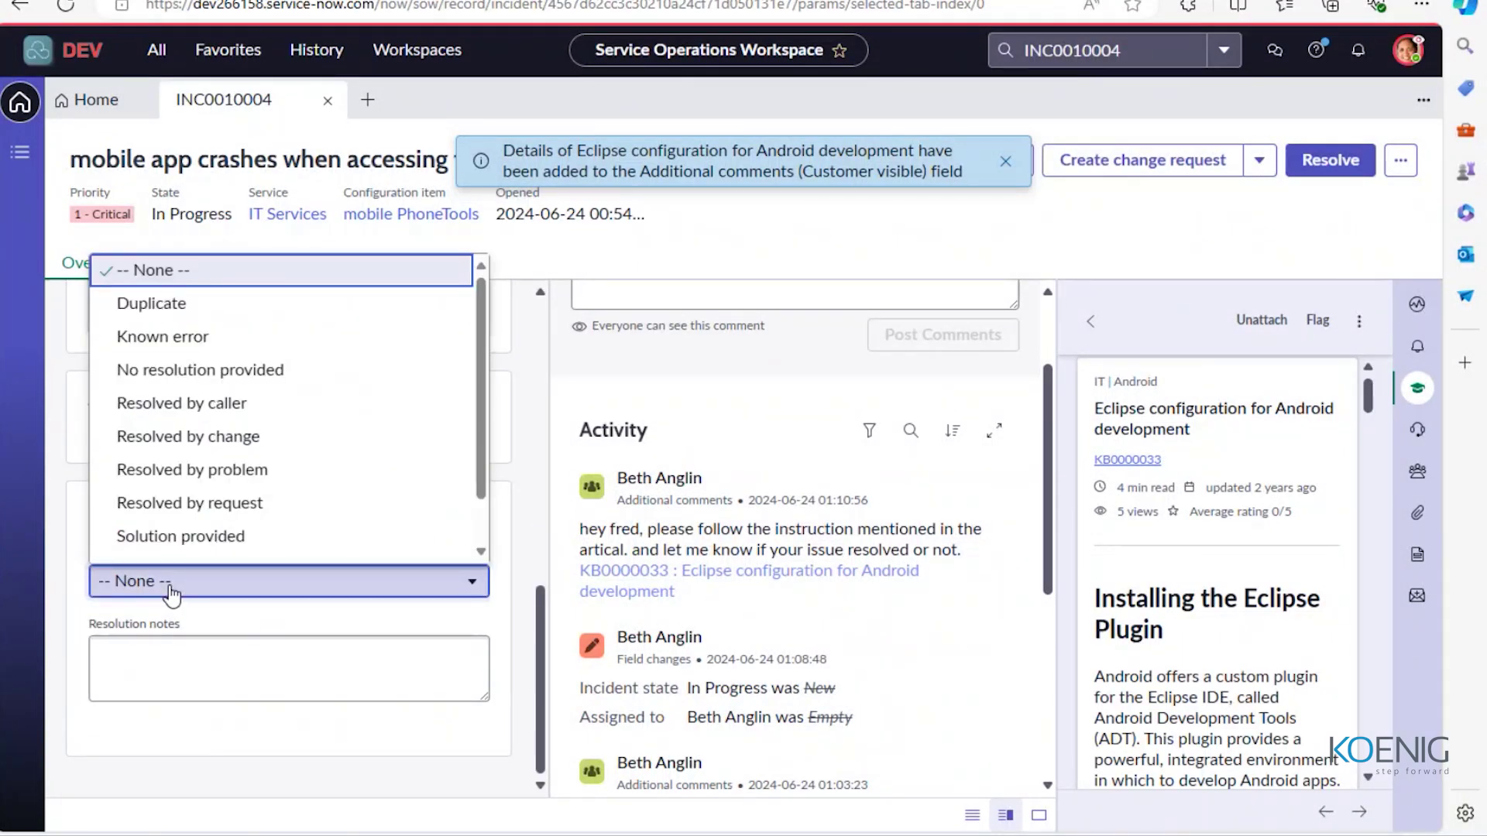
pyautogui.scroll(-2, 203, 484)
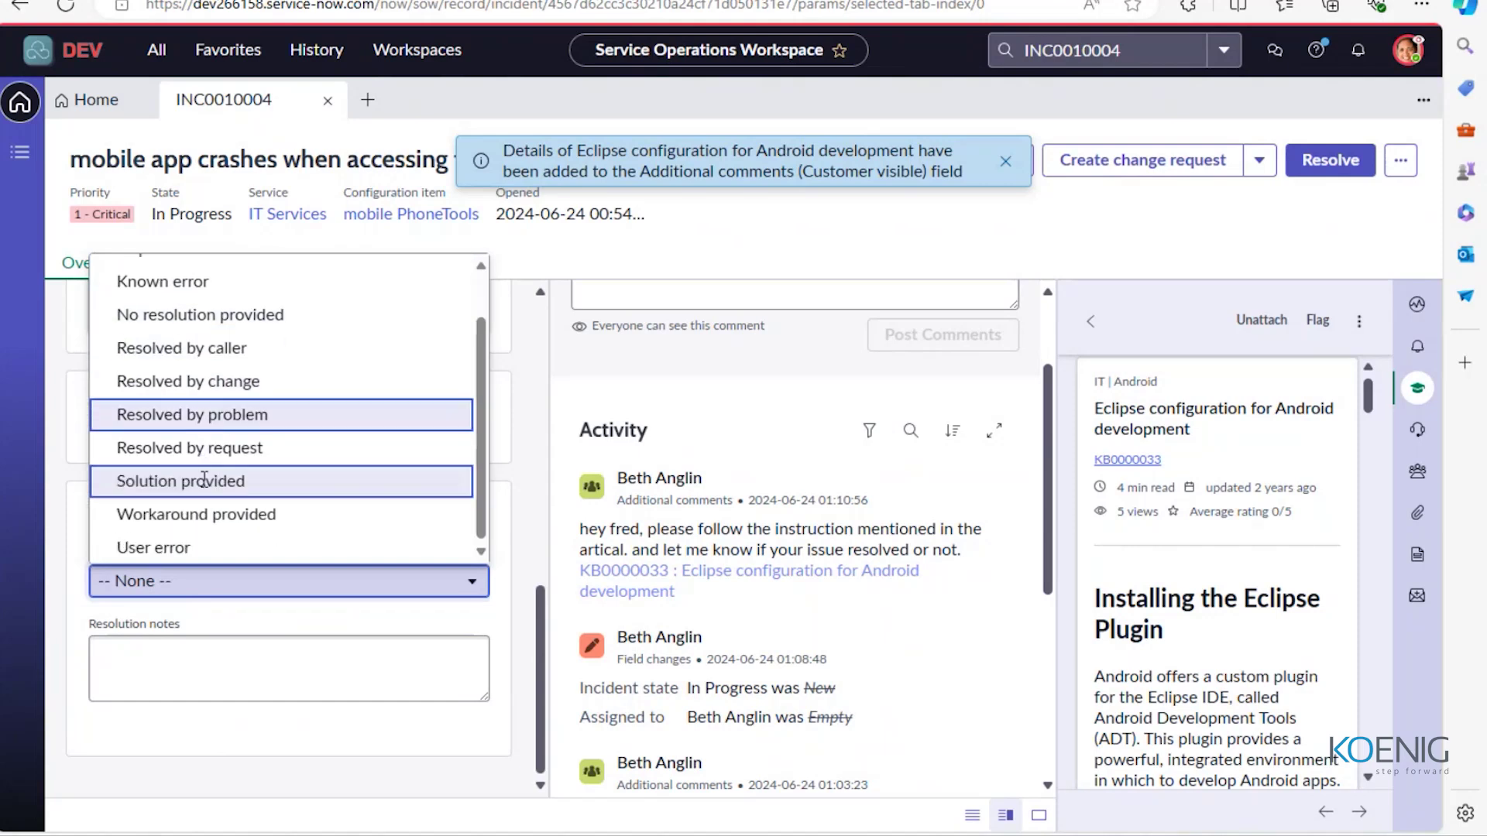
pyautogui.click(207, 514)
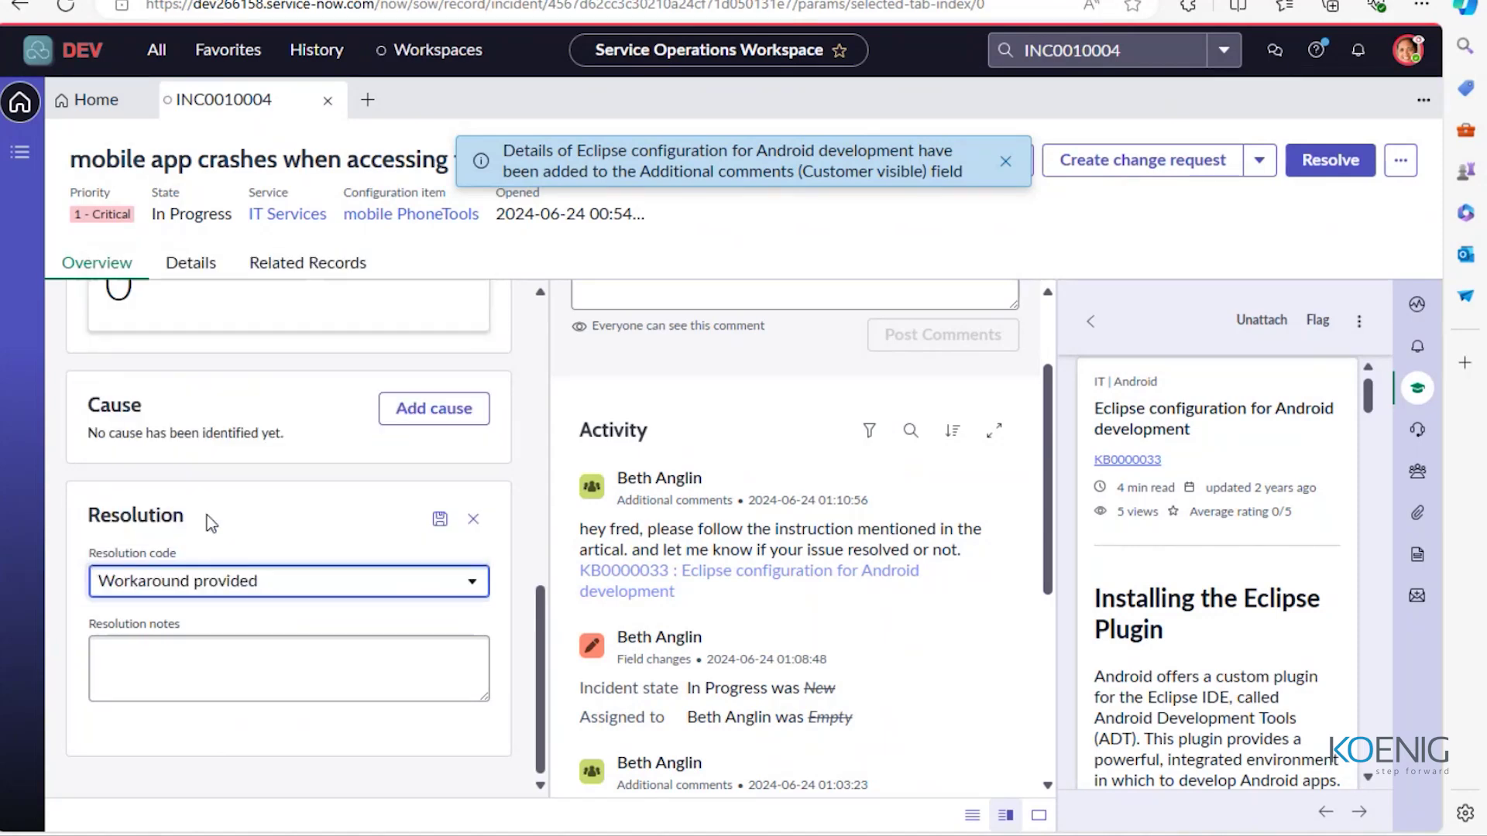
# Enter "done" as the resolution notes and resolve the incident.
pyautogui.click(205, 666)
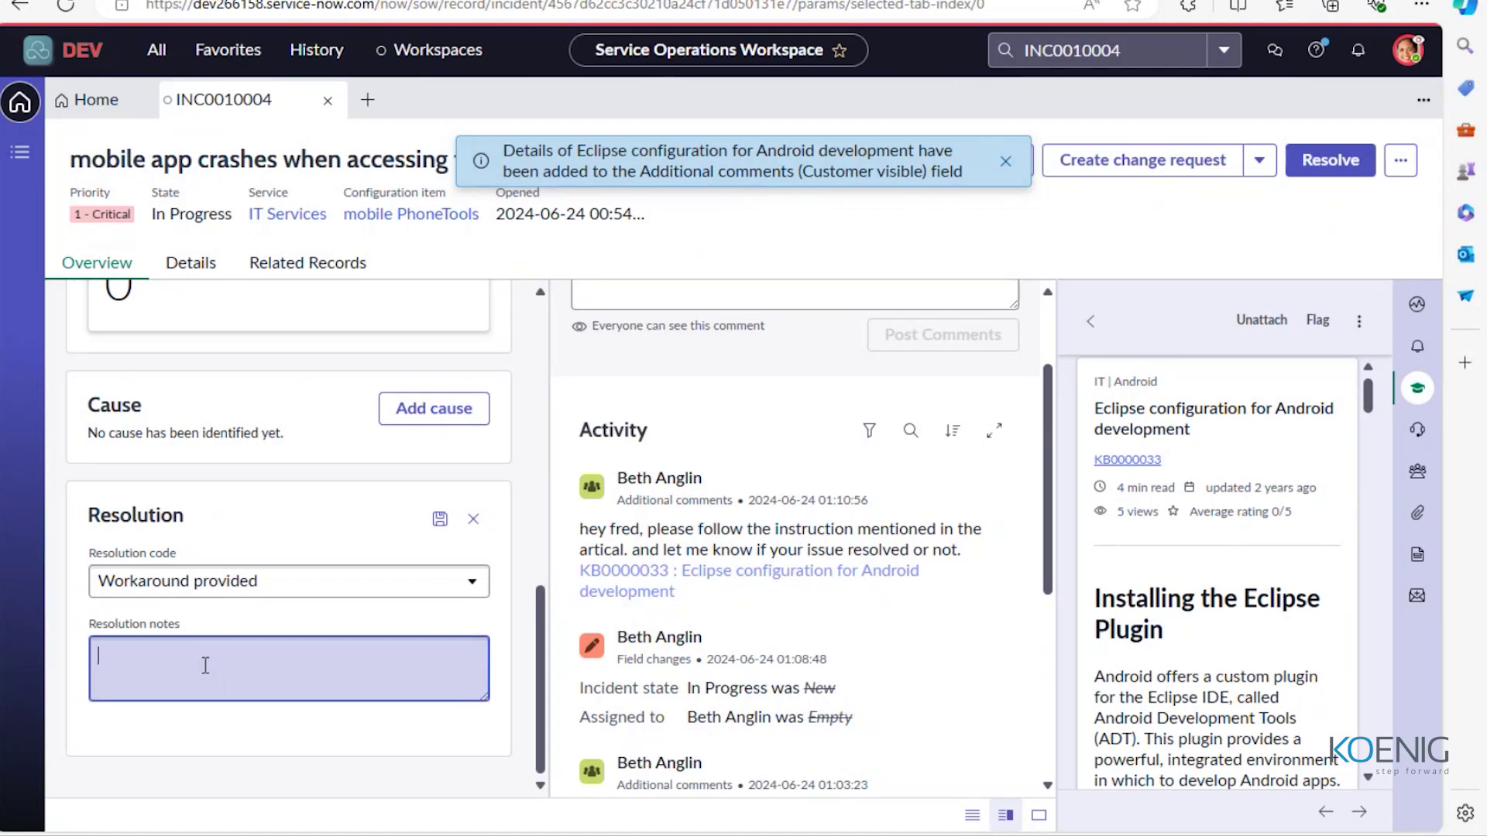
pyautogui.write('donne')
pyautogui.press('BackSpace')
pyautogui.press('BackSpace')
pyautogui.write('m')
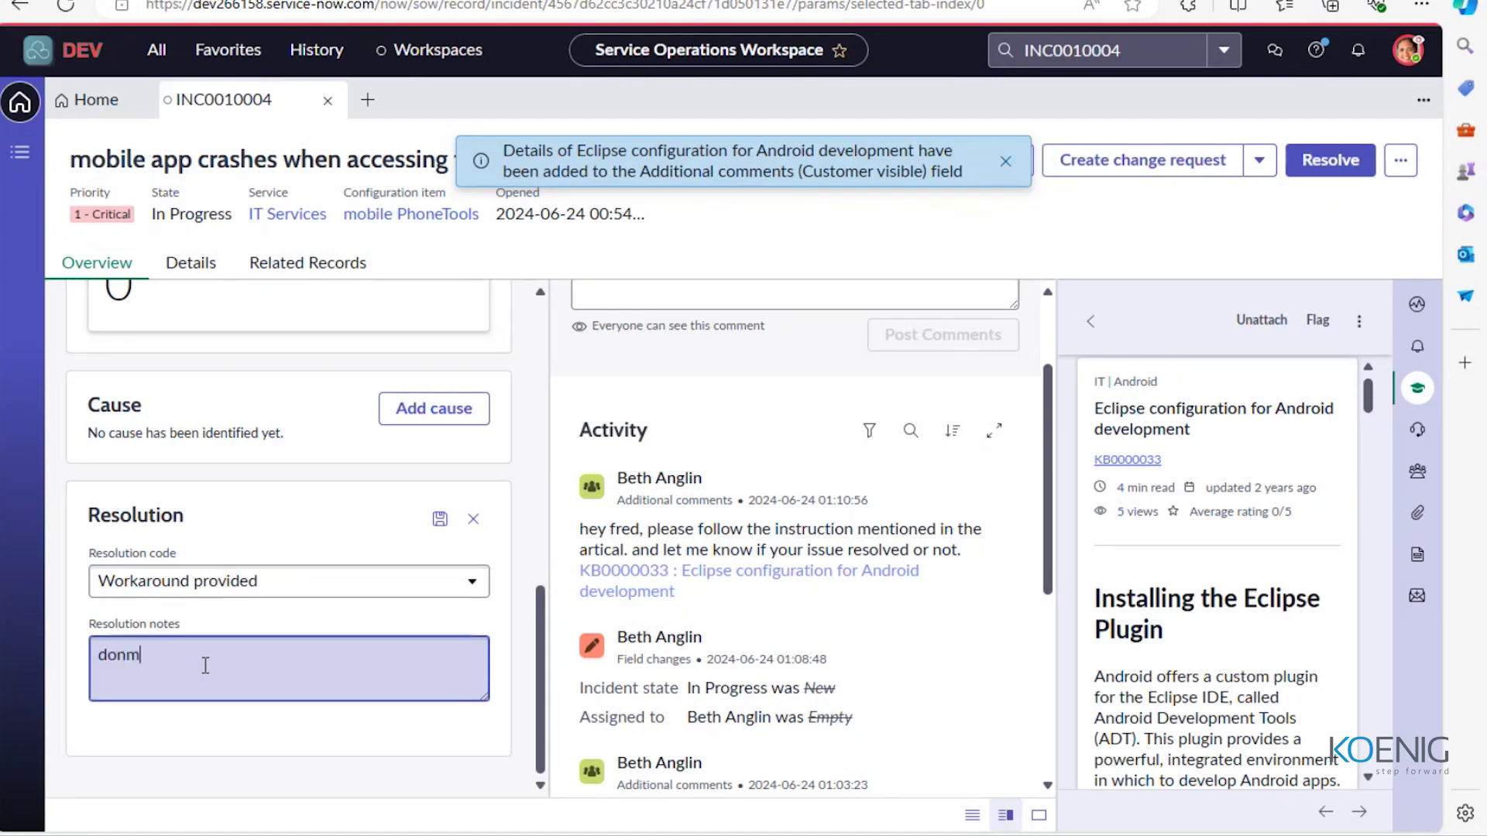
pyautogui.press('BackSpace')
pyautogui.write('e')
pyautogui.click(1308, 162)
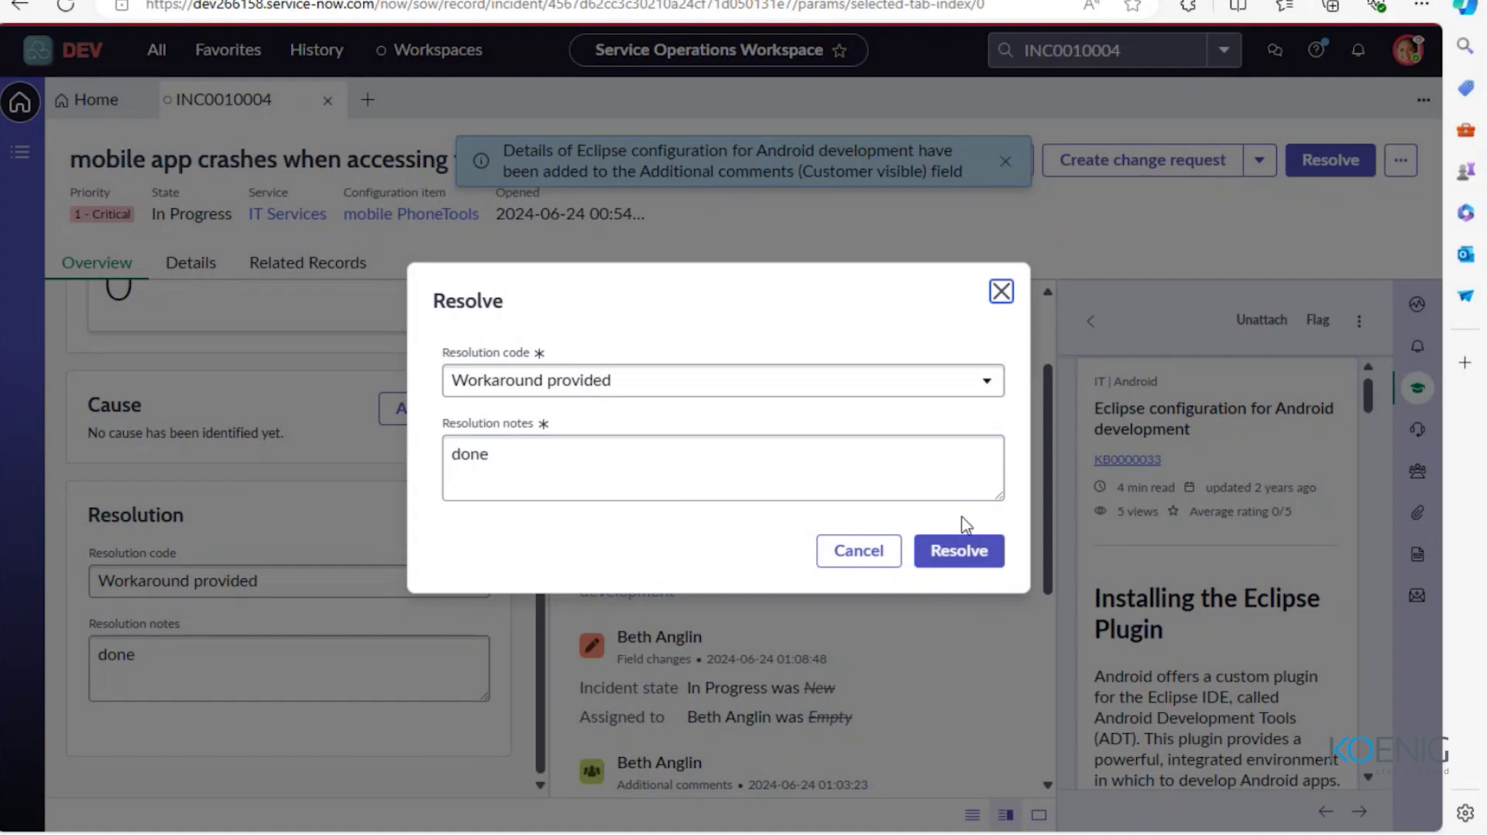
pyautogui.click(960, 551)
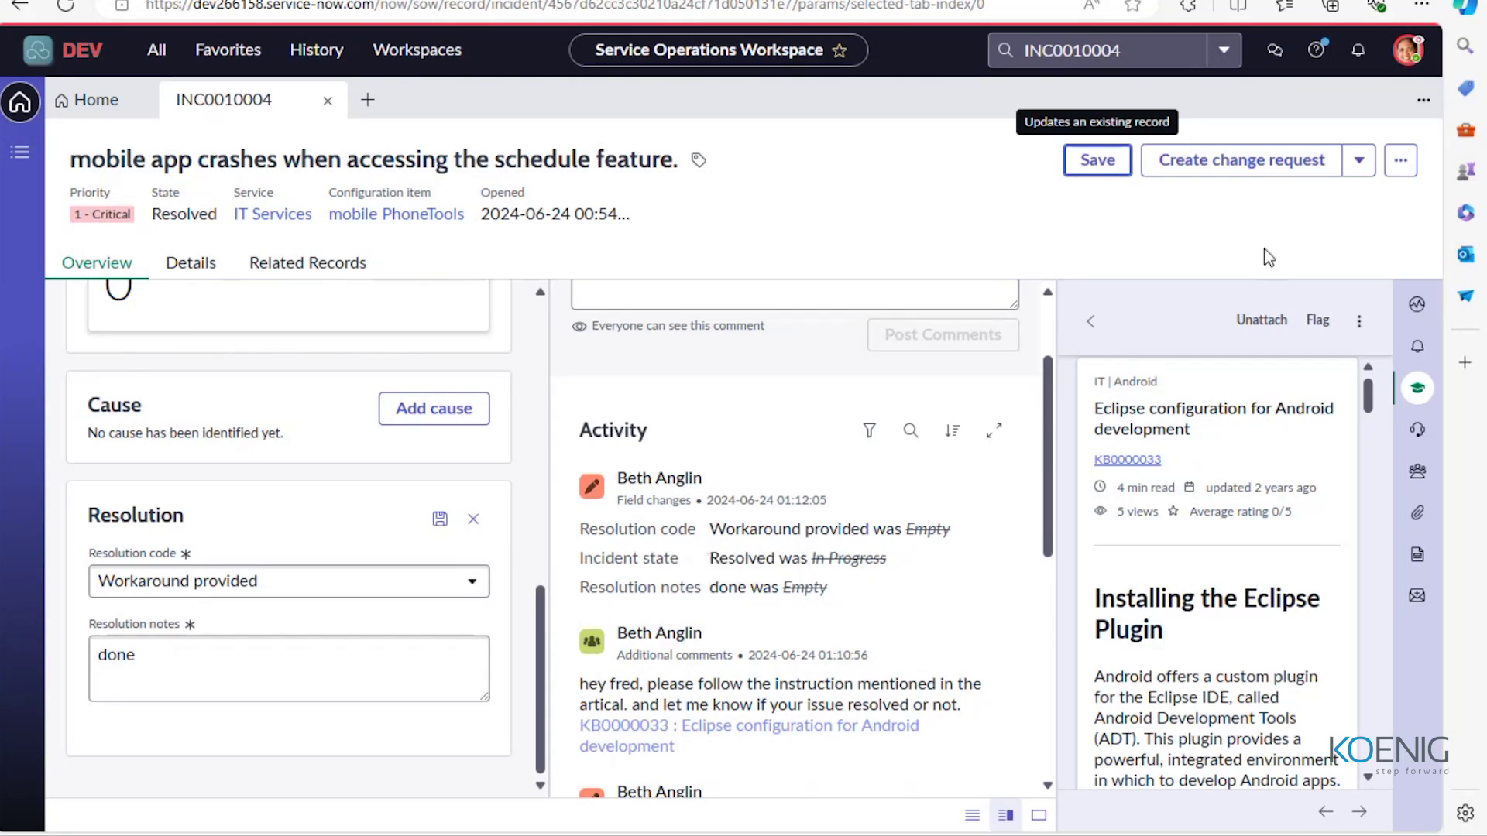
# Switch the impersonation from the service desk agent to the incident's caller.
pyautogui.click(1407, 53)
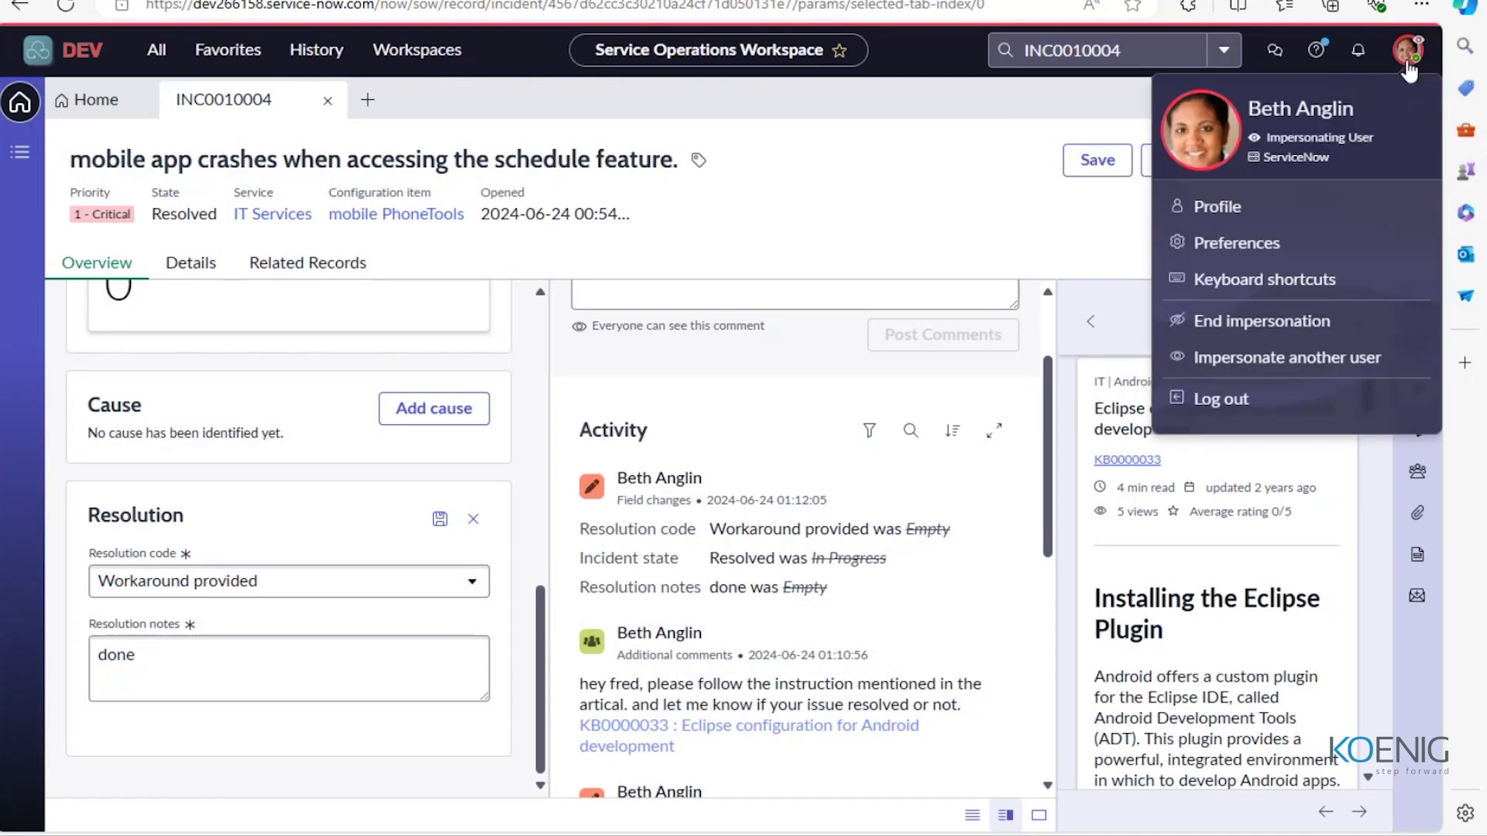
pyautogui.click(1222, 357)
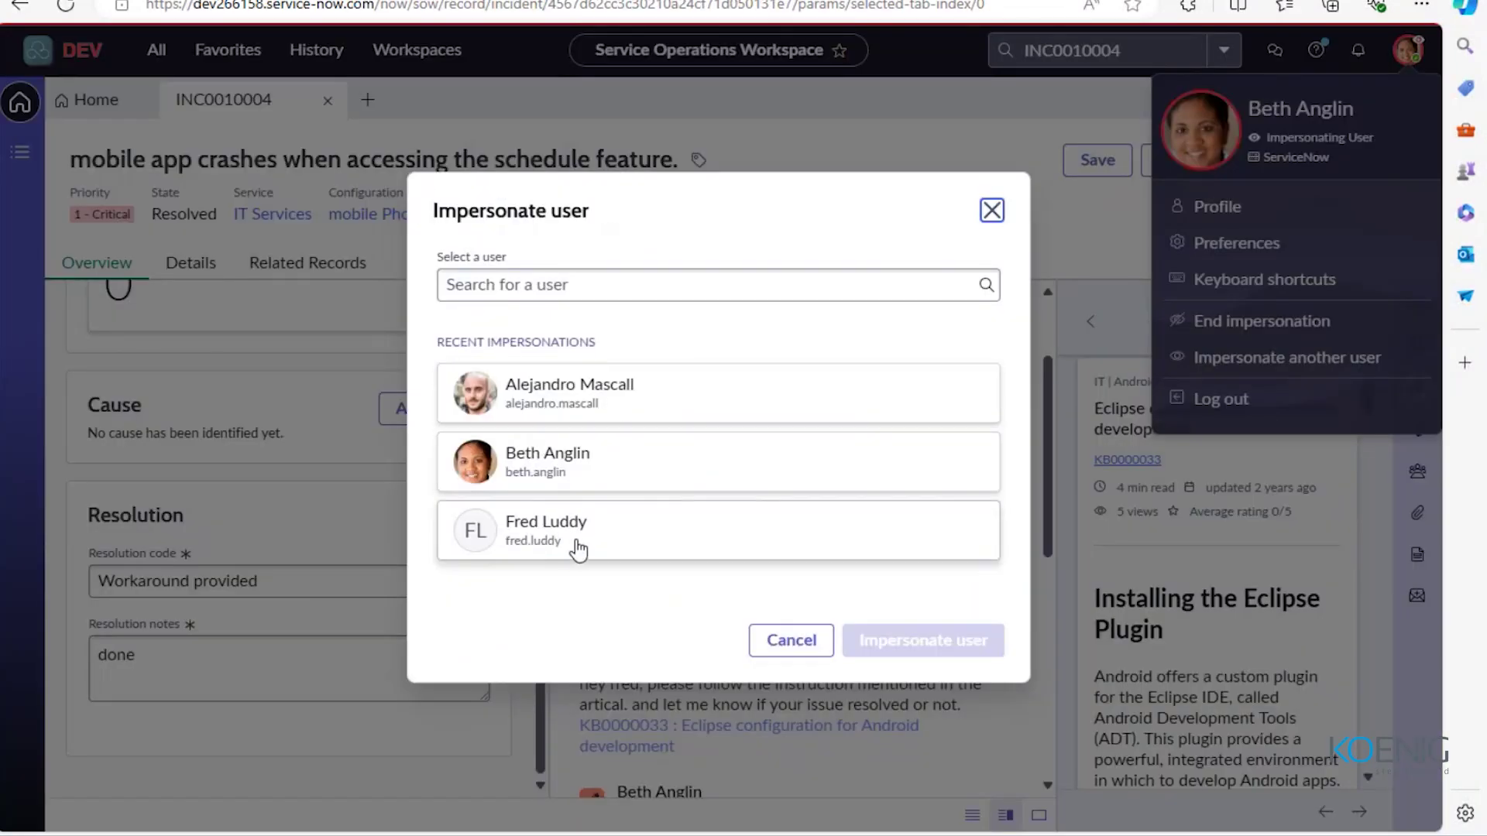
pyautogui.click(578, 551)
pyautogui.click(953, 647)
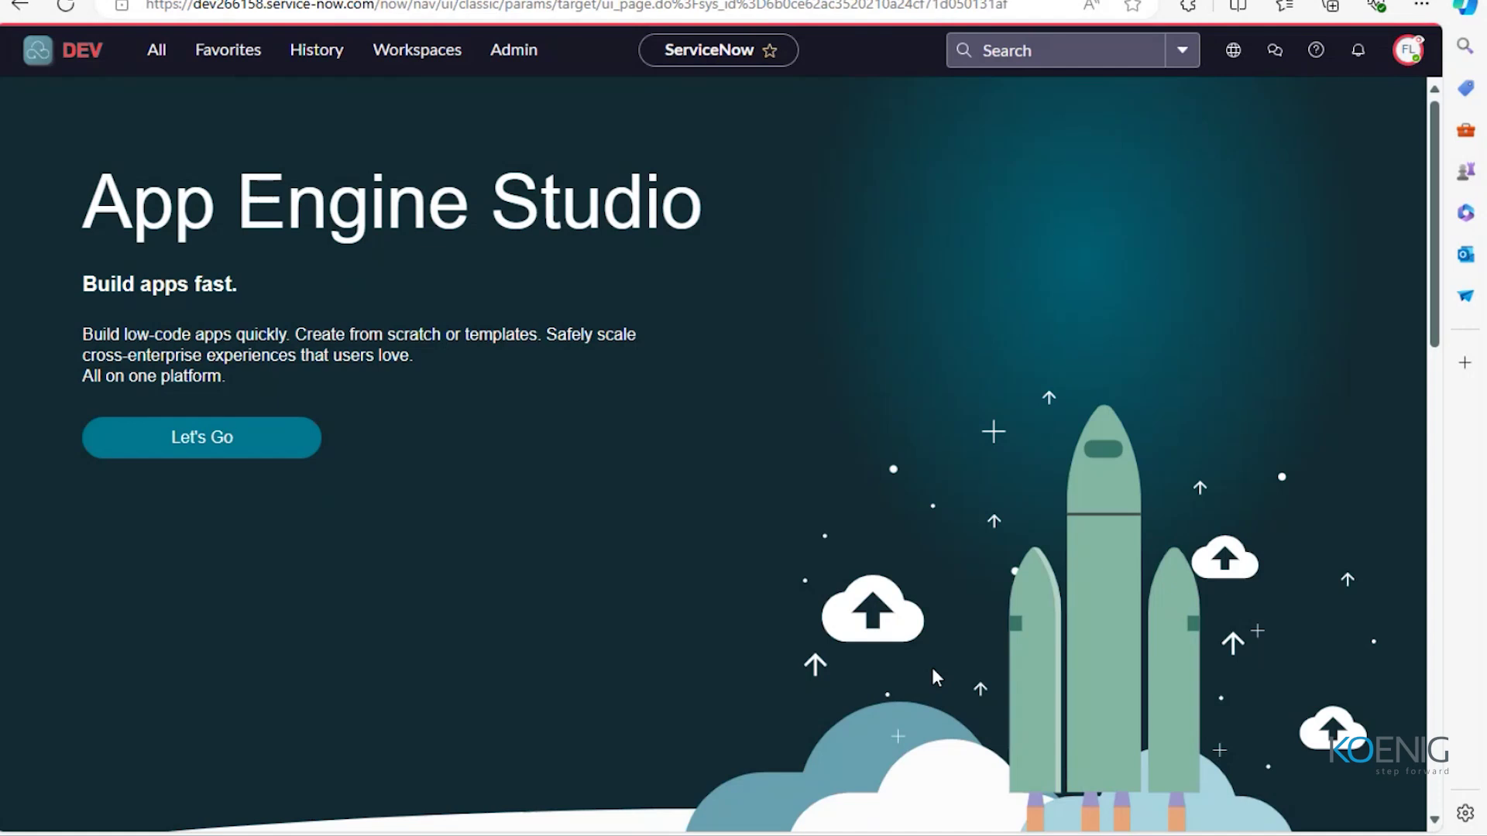
pyautogui.click(152, 59)
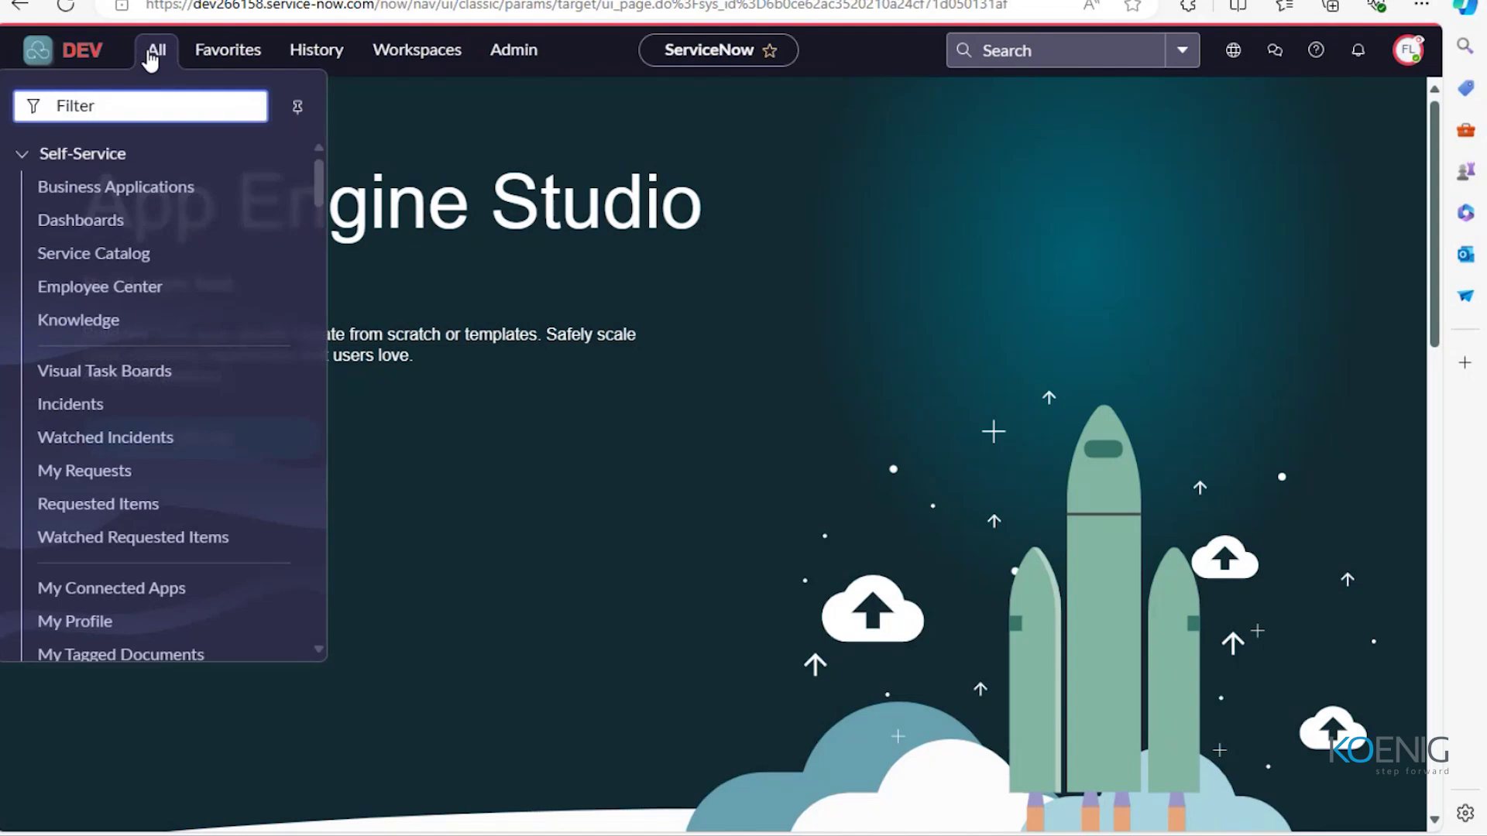
pyautogui.click(214, 61)
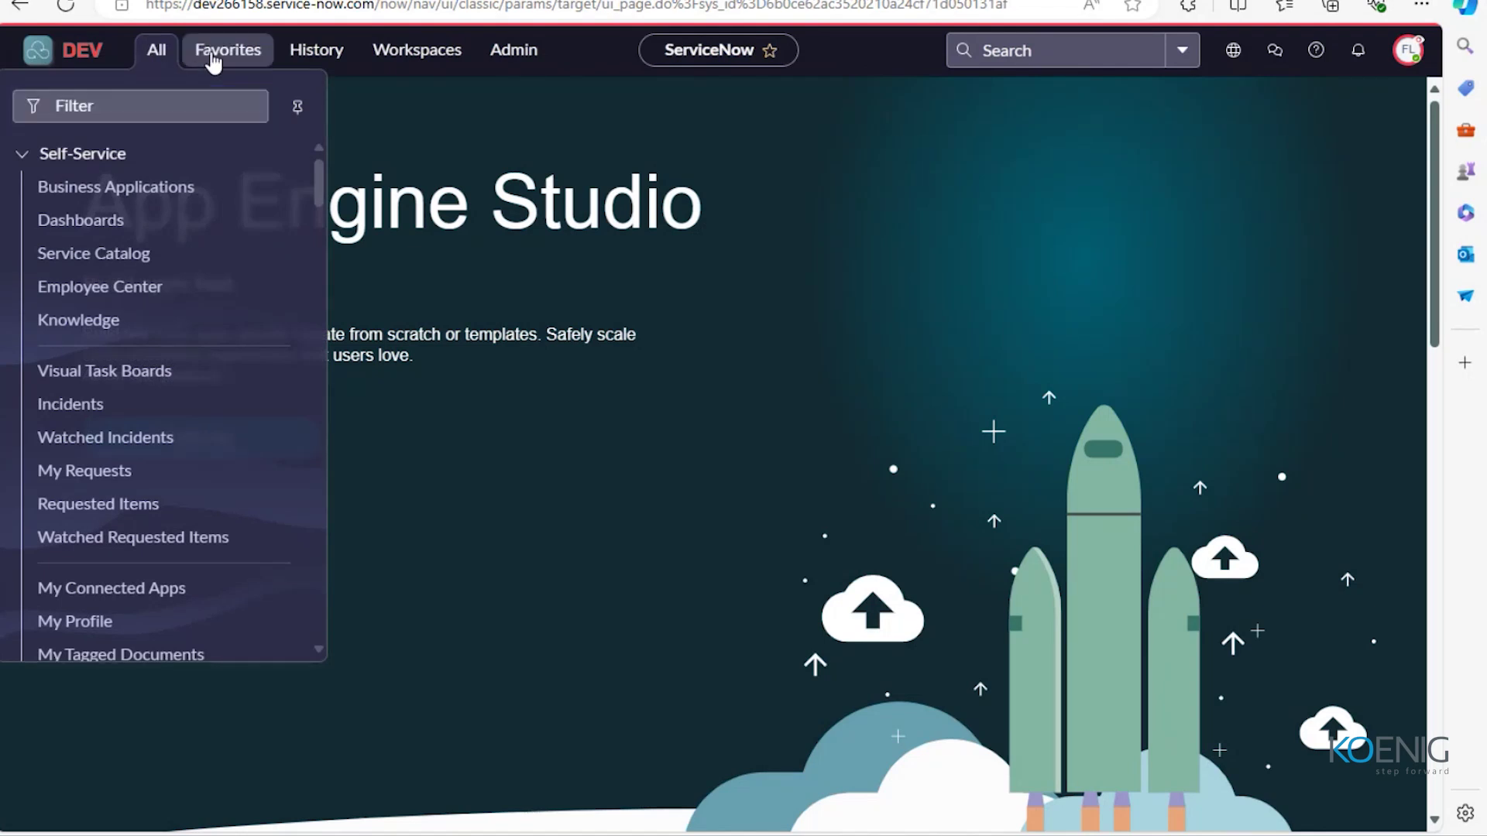
pyautogui.click(295, 62)
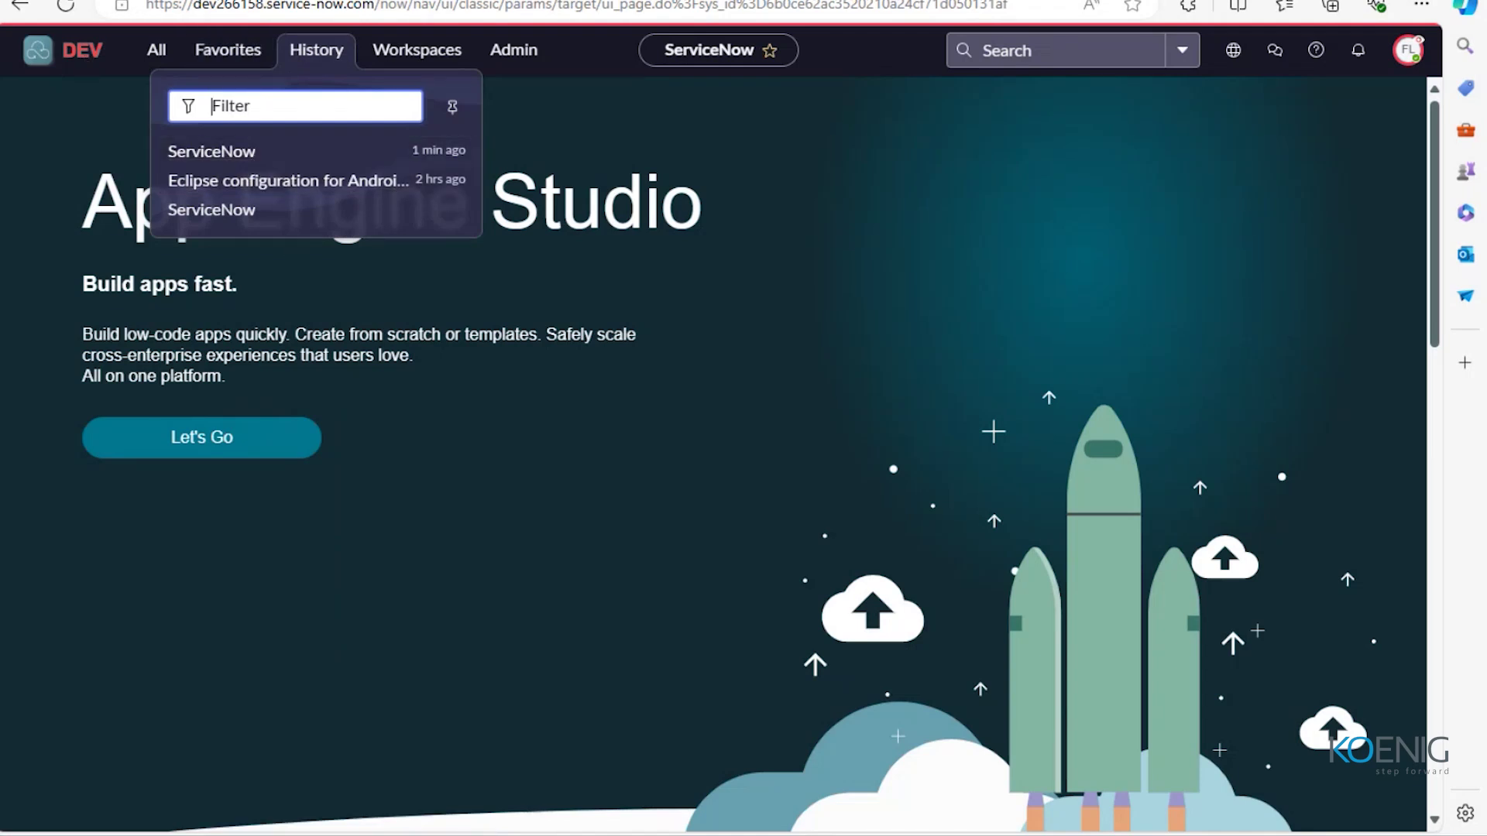
# Find the self-service Employee Center module by filtering the navigator for "employee c" and open the portal.
pyautogui.press('Escape')
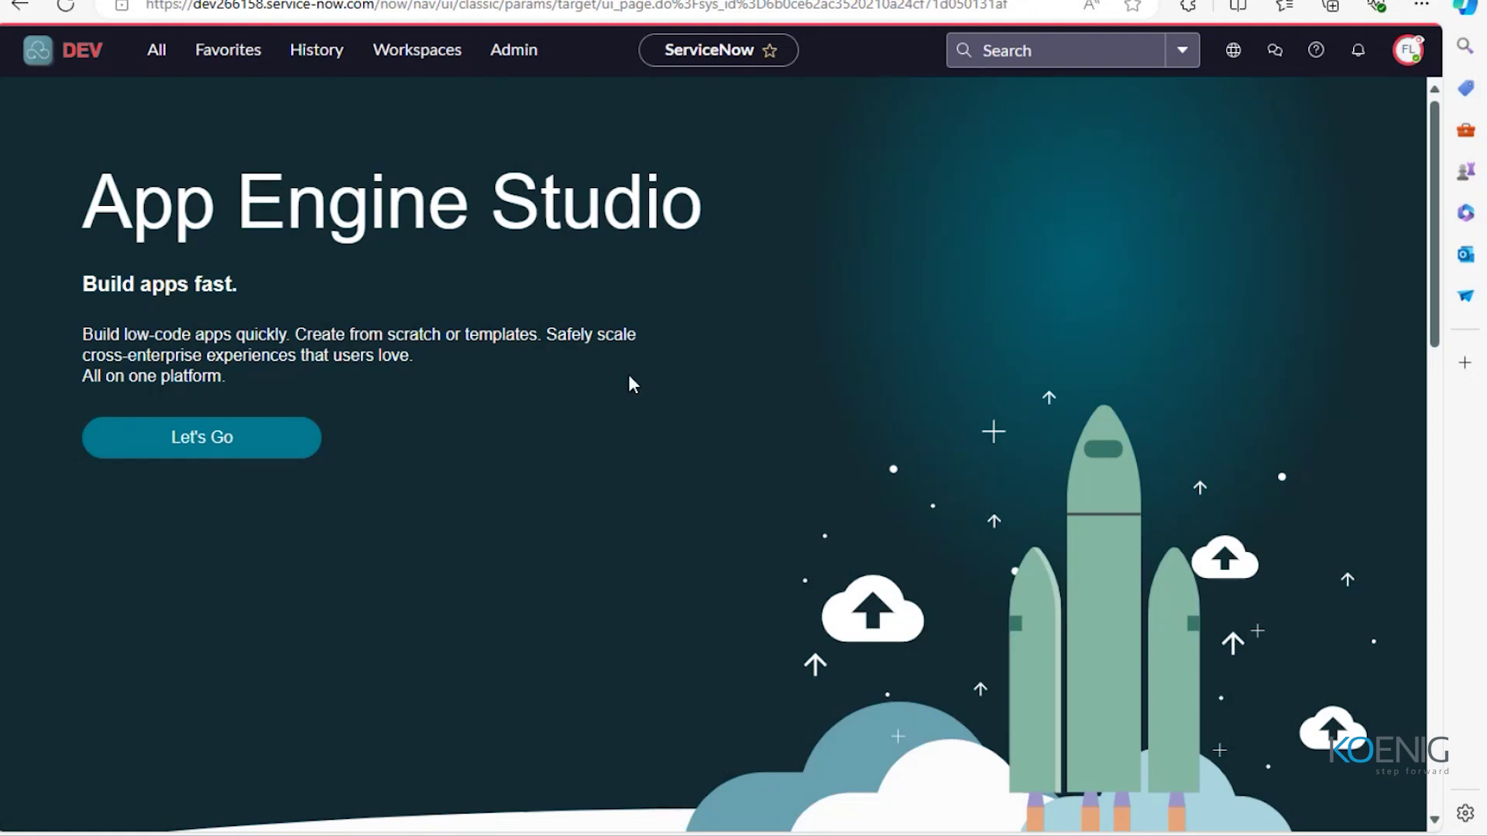
pyautogui.click(157, 52)
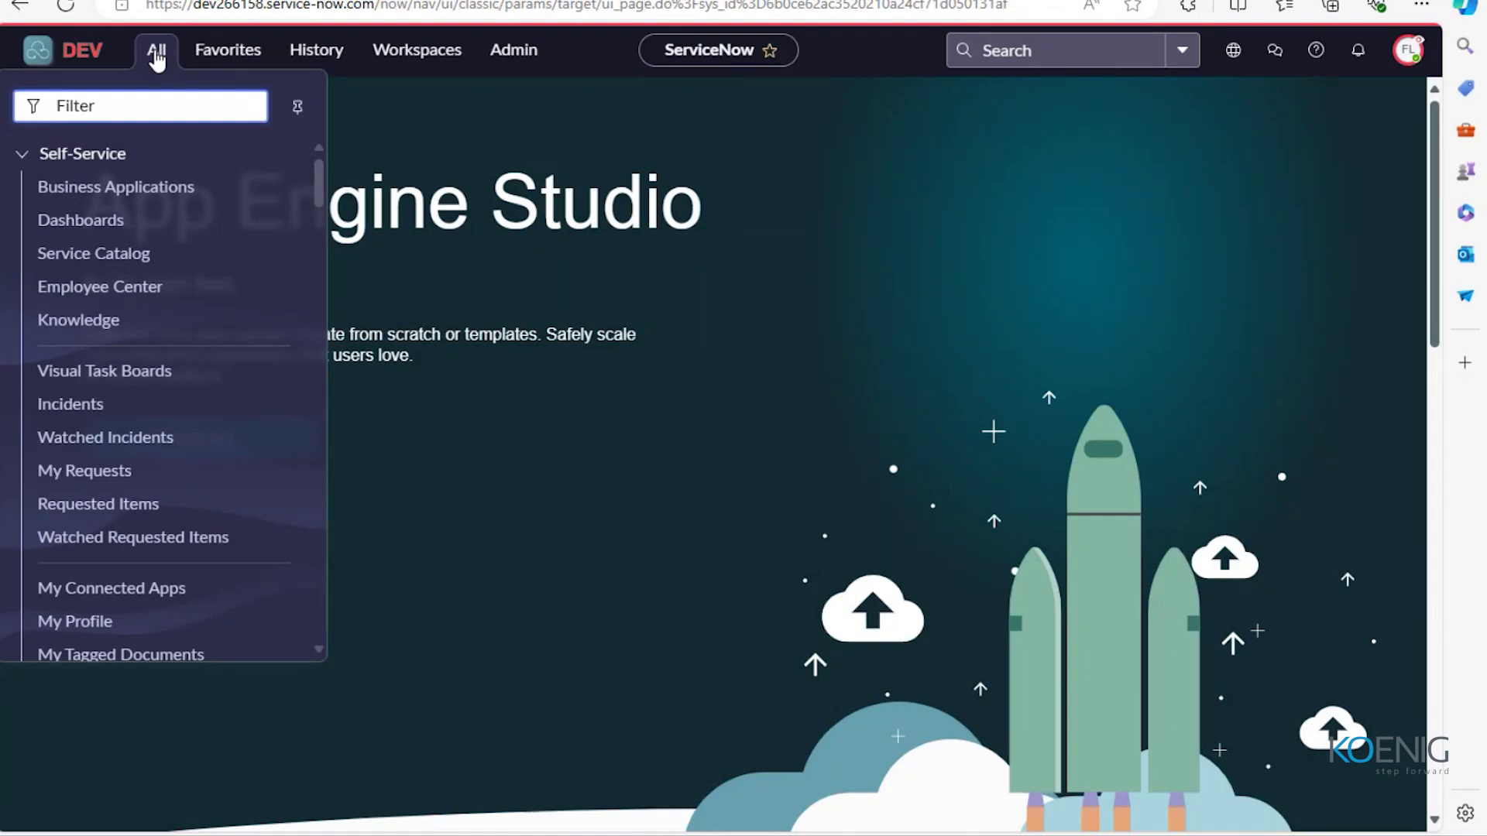
pyautogui.write('emp')
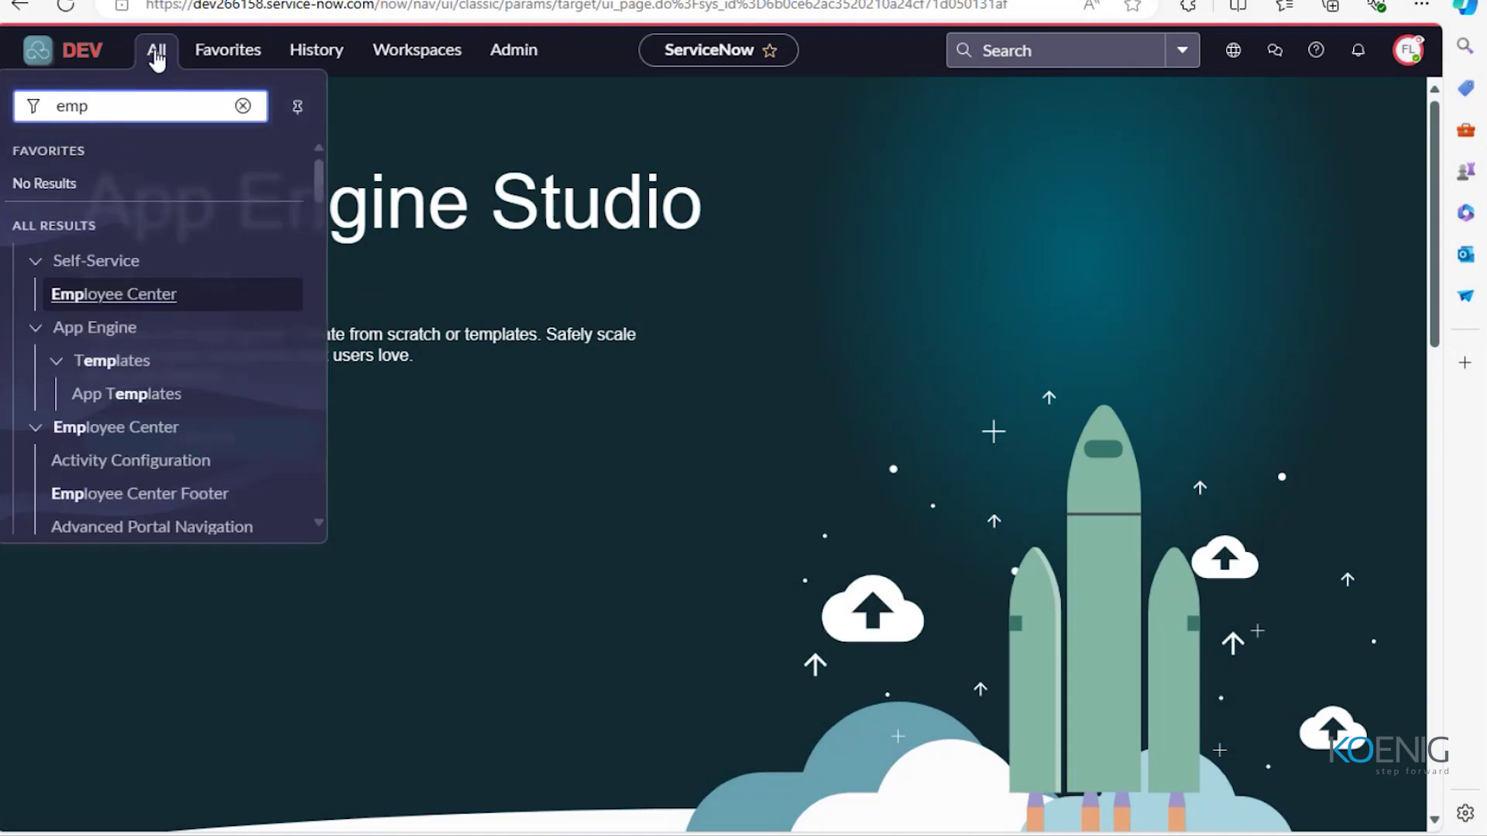
pyautogui.write('loyee')
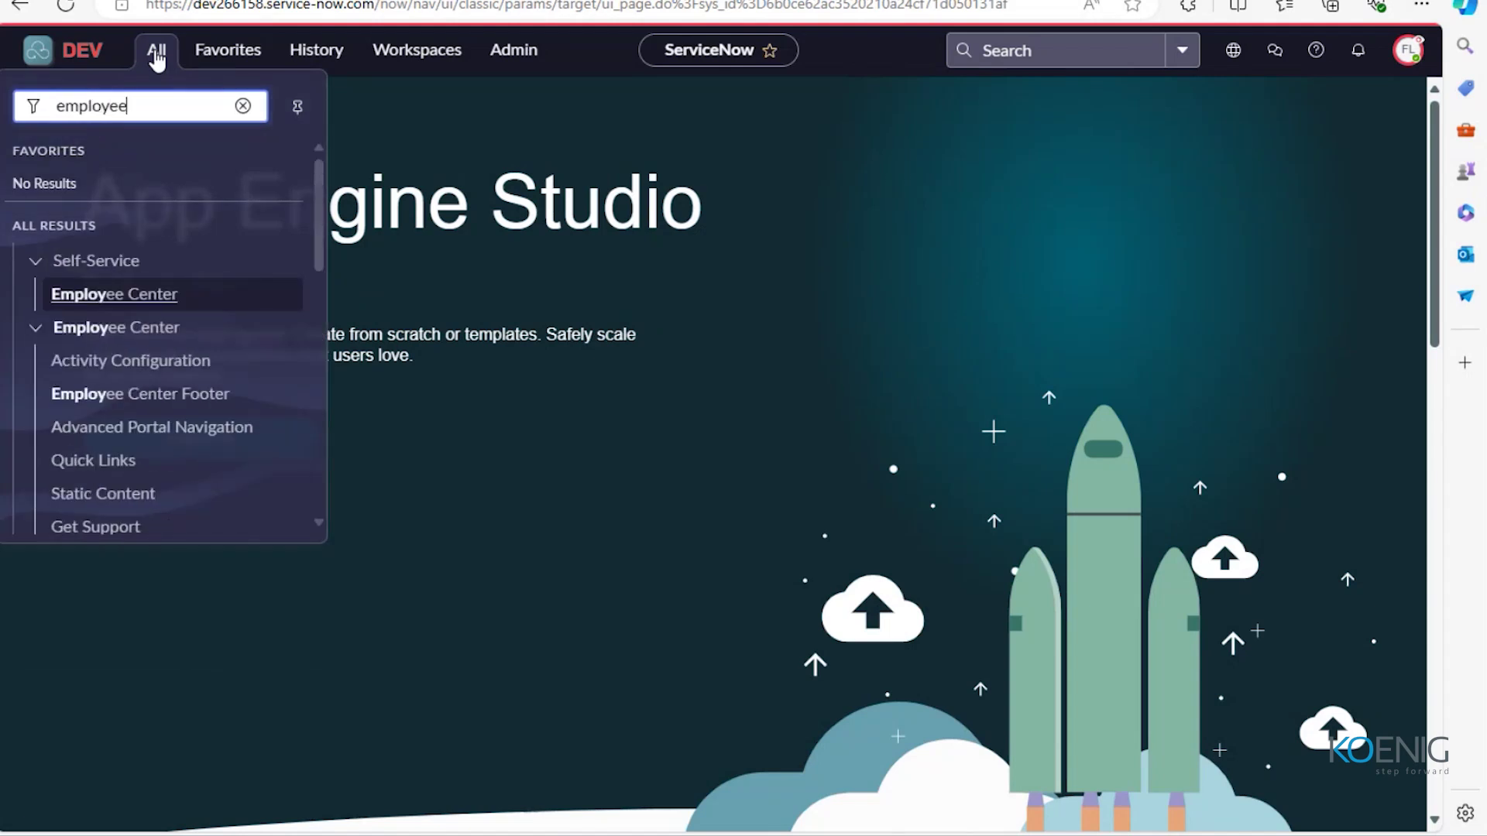
pyautogui.write(' c')
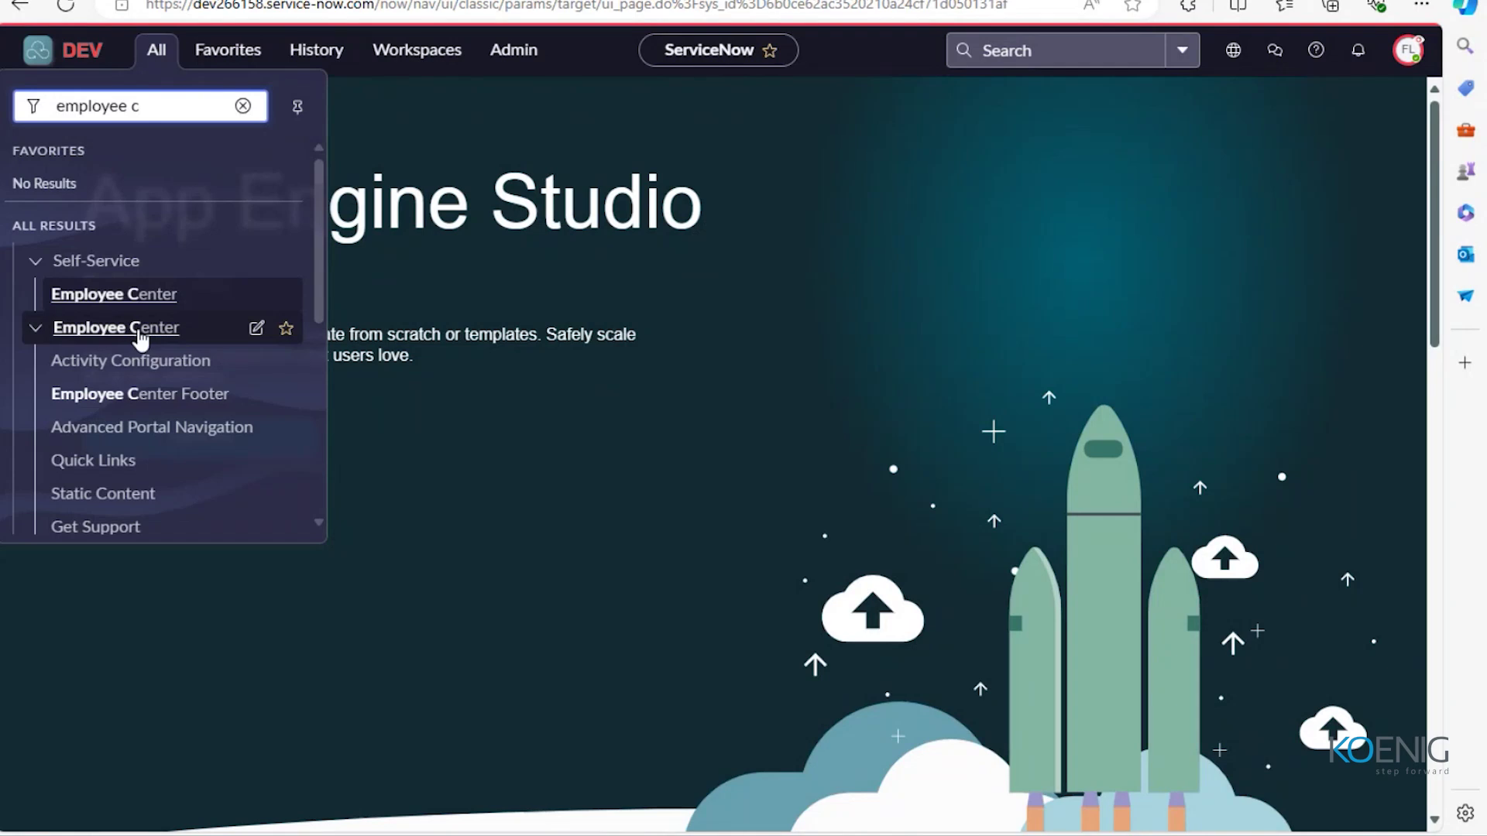
pyautogui.click(118, 298)
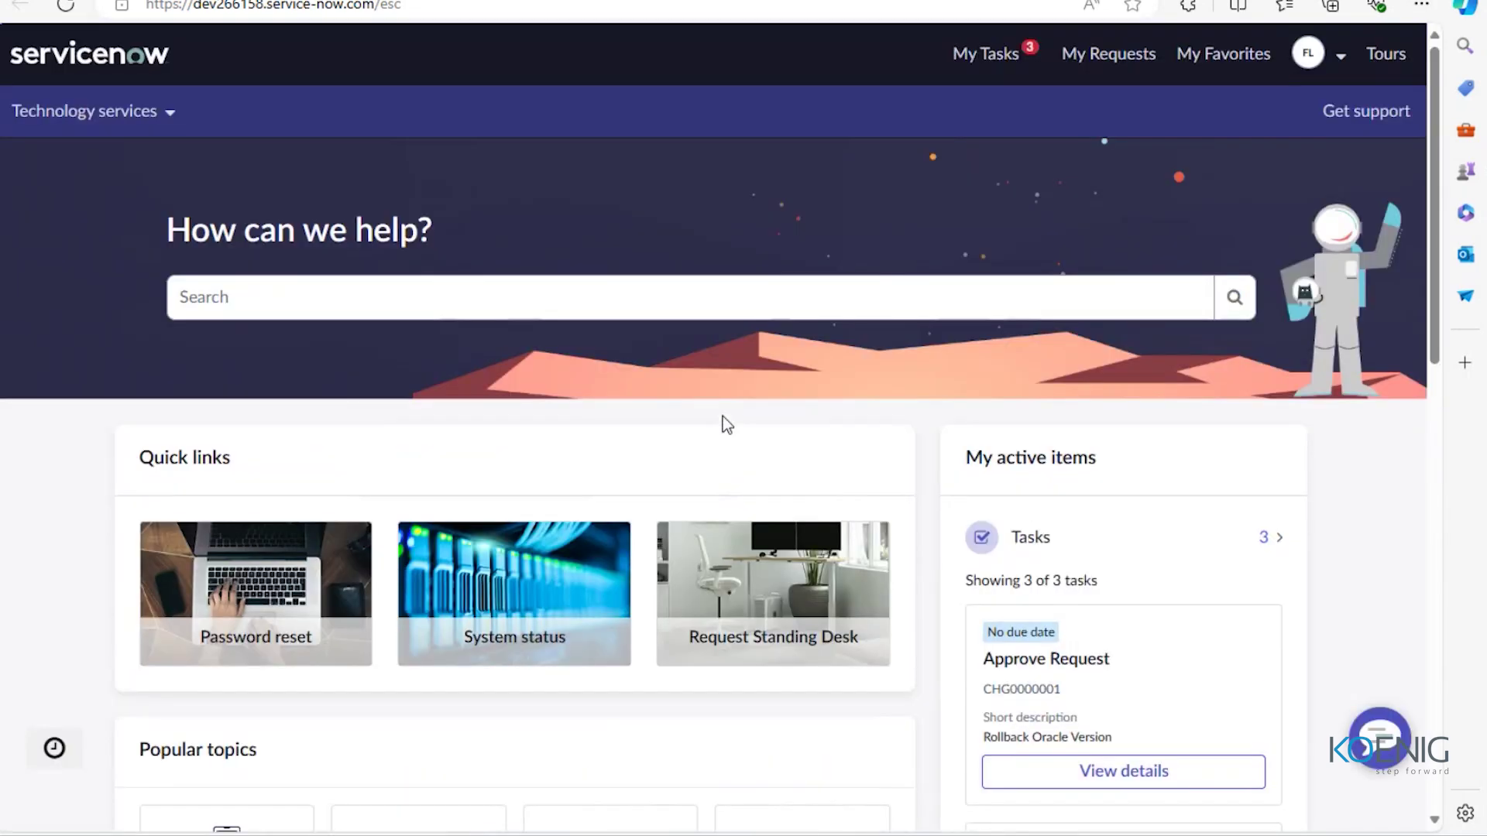
# Open the mobile app crash incident from the caller's submitted requests and review its activity comments.
pyautogui.click(1111, 62)
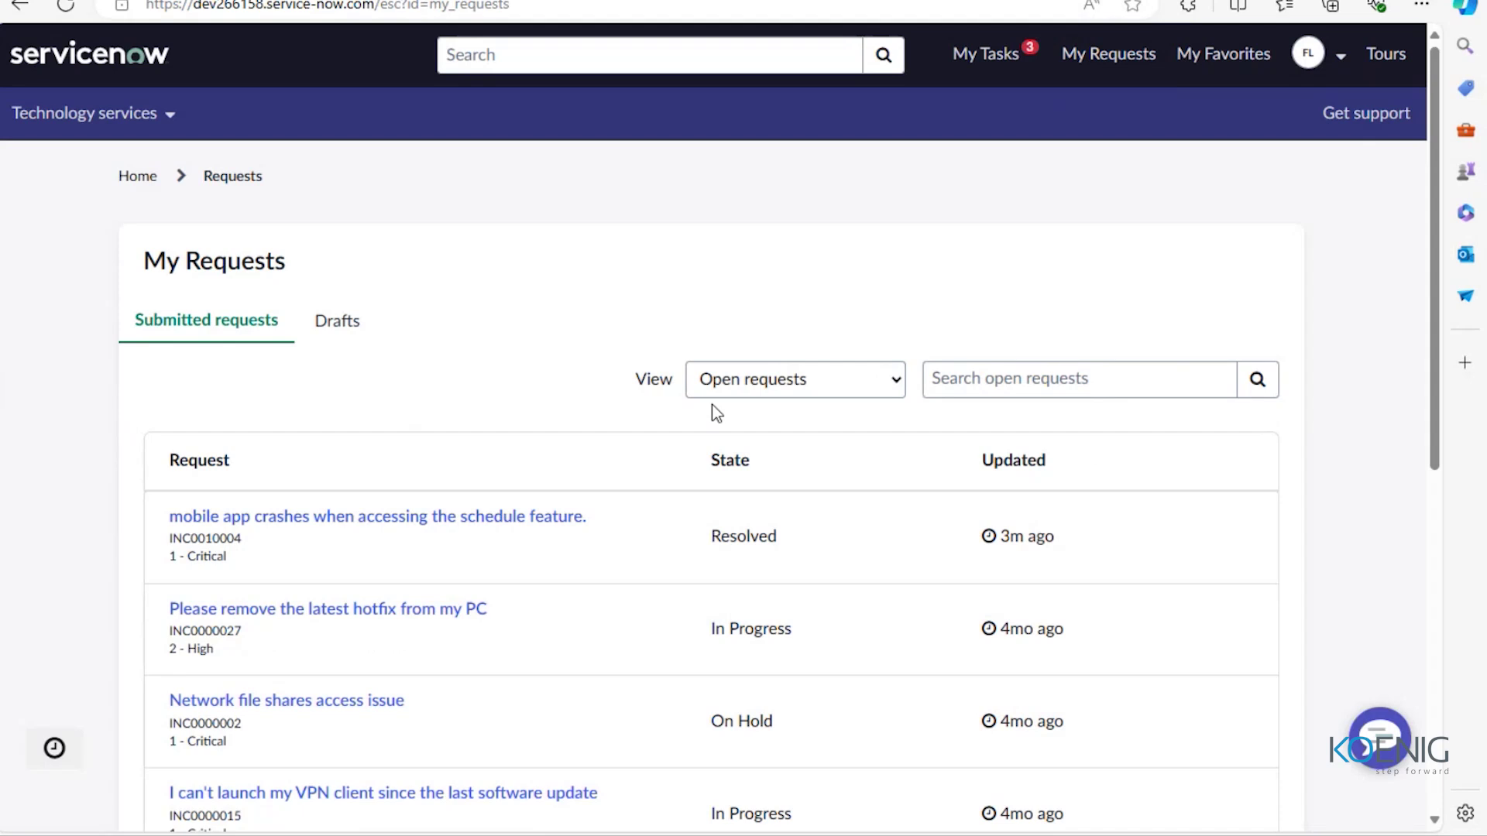
pyautogui.scroll(-1, 489, 583)
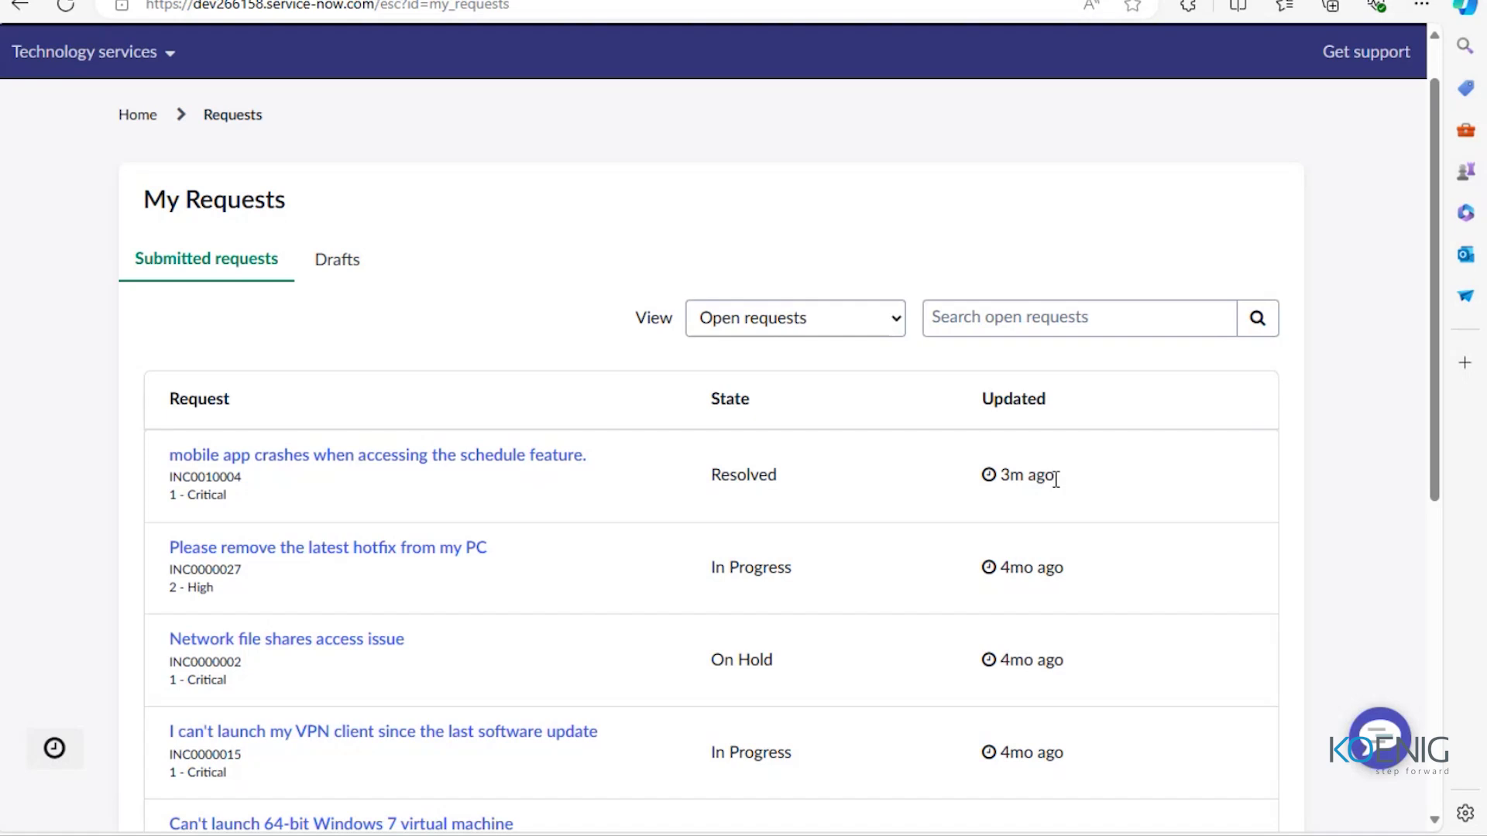
pyautogui.click(289, 459)
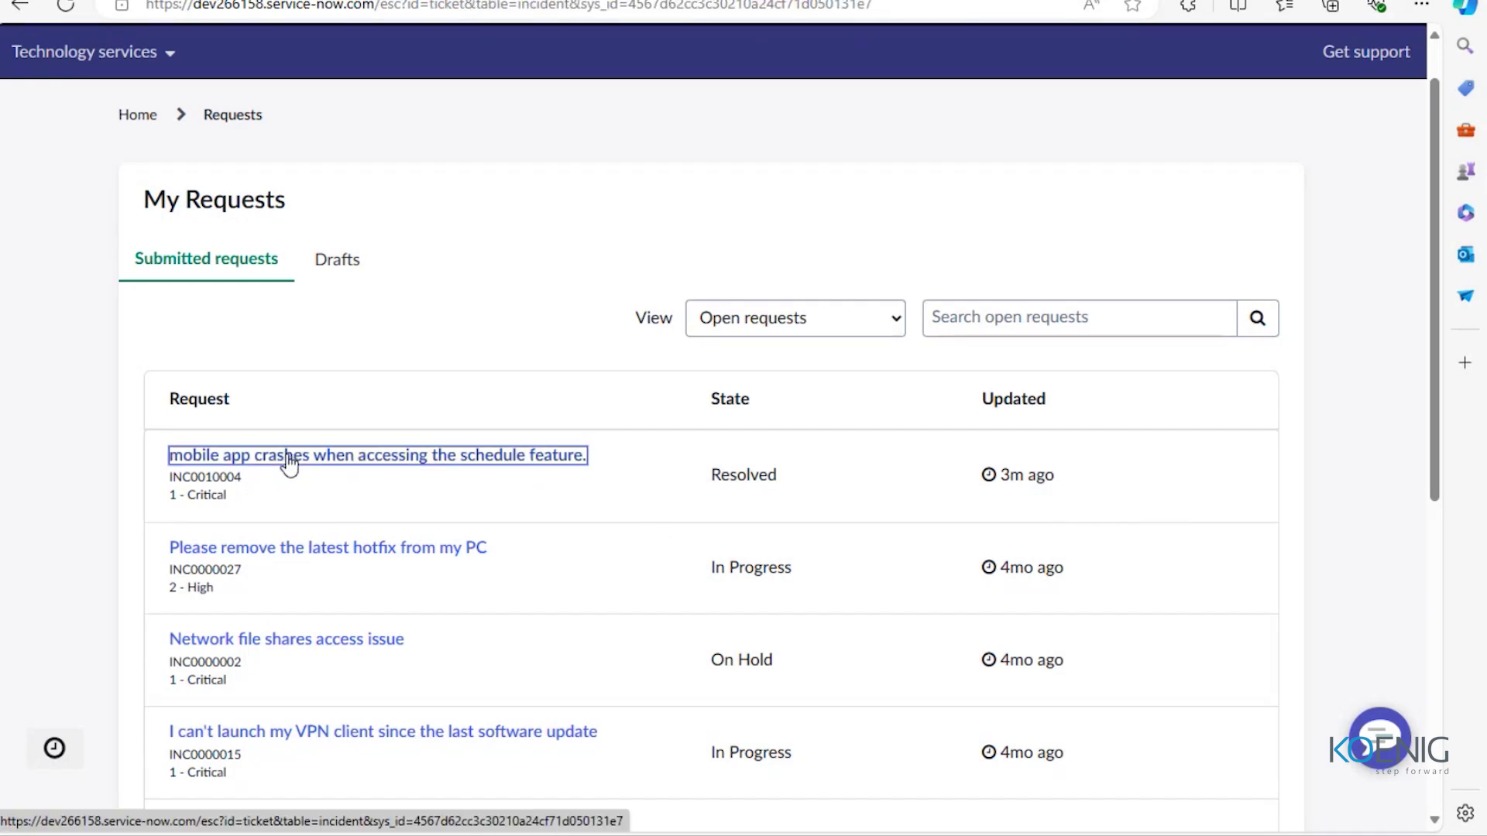
pyautogui.scroll(-3, 442, 472)
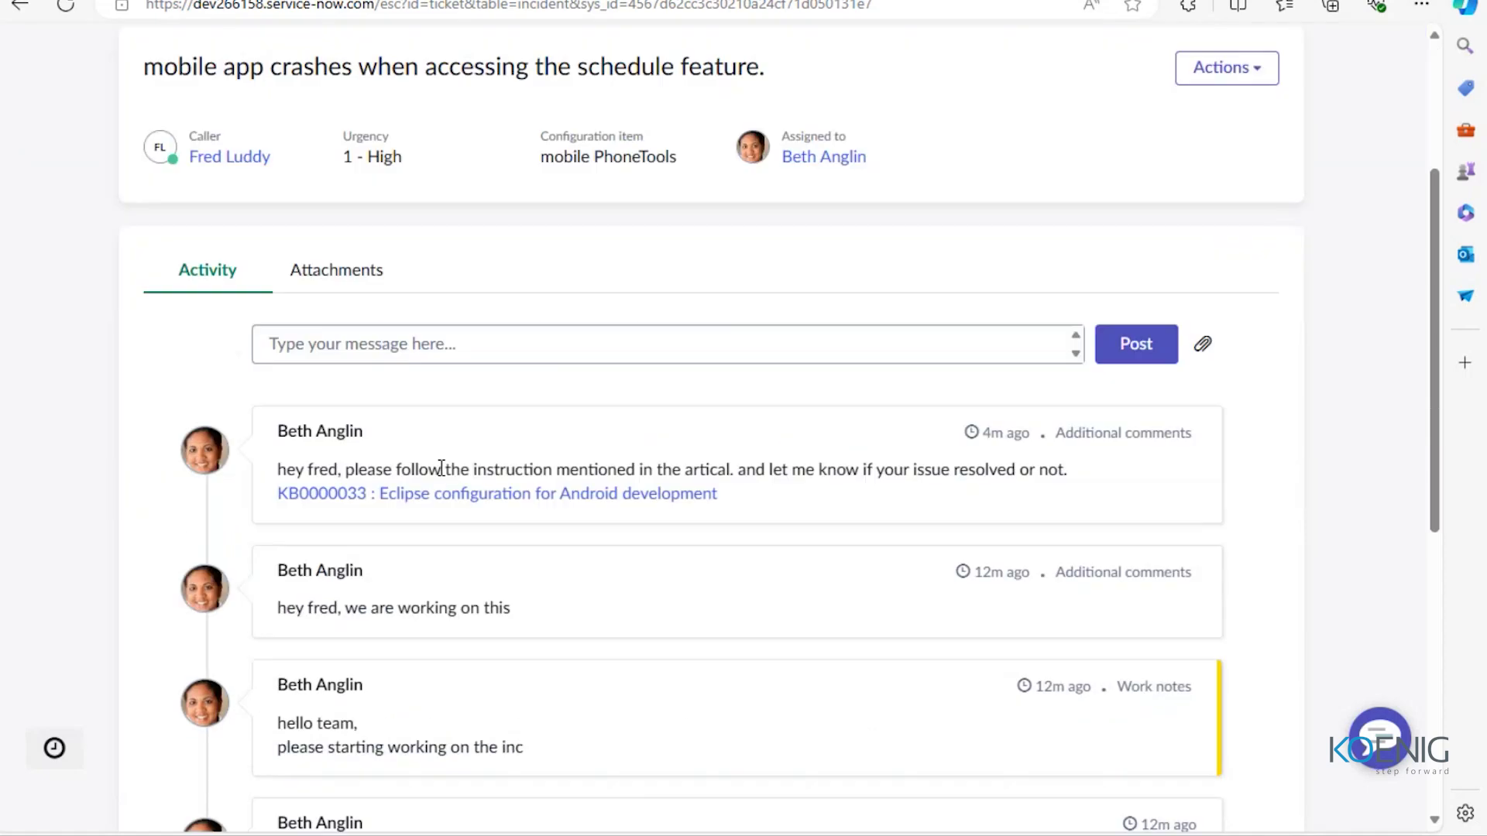
pyautogui.scroll(1, 346, 565)
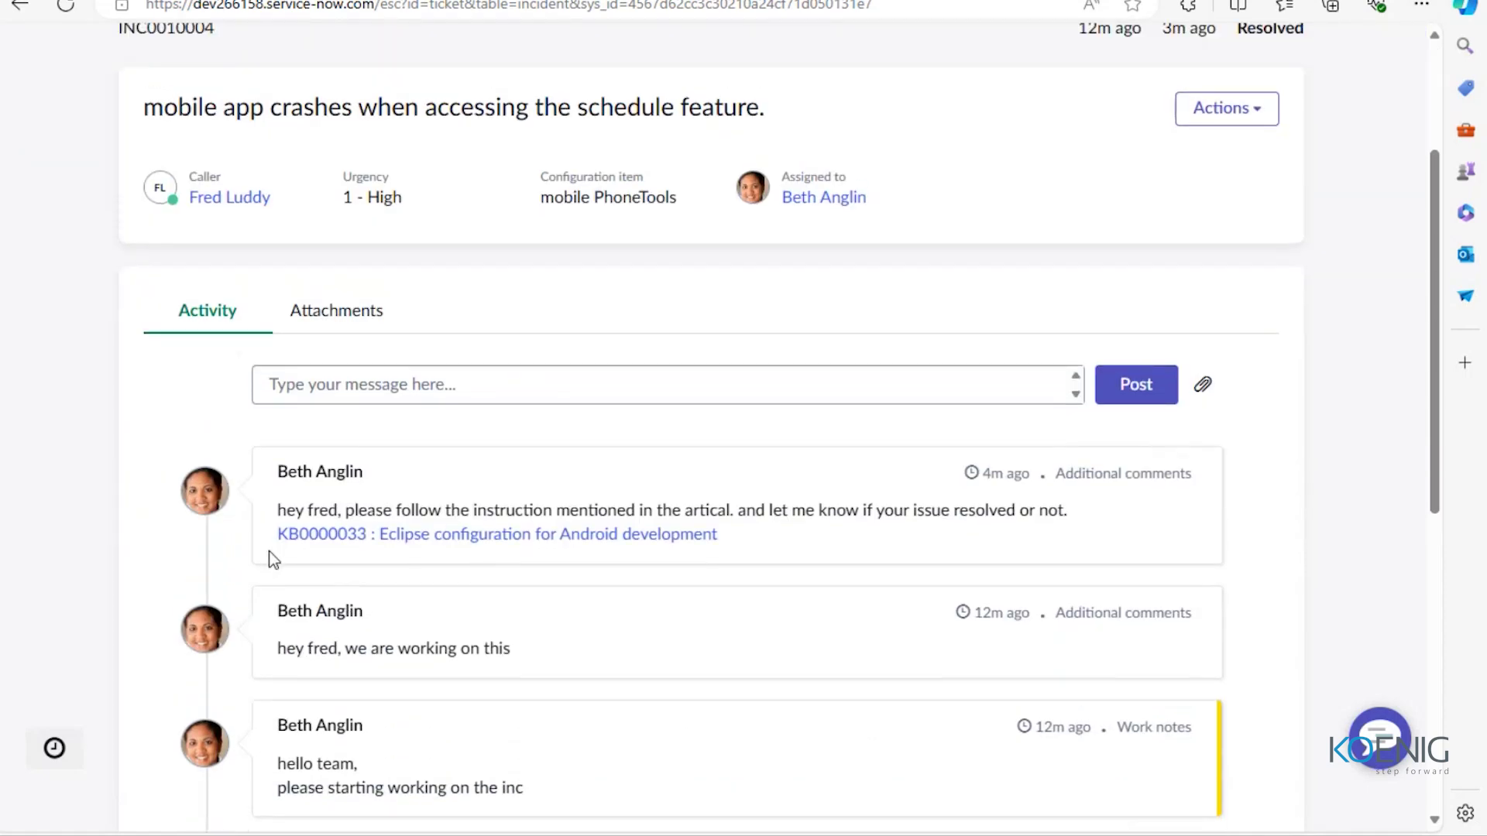
# Open the attached article "Eclipse configuration for Android development" and read through its instructions to the feedback section.
pyautogui.click(423, 536)
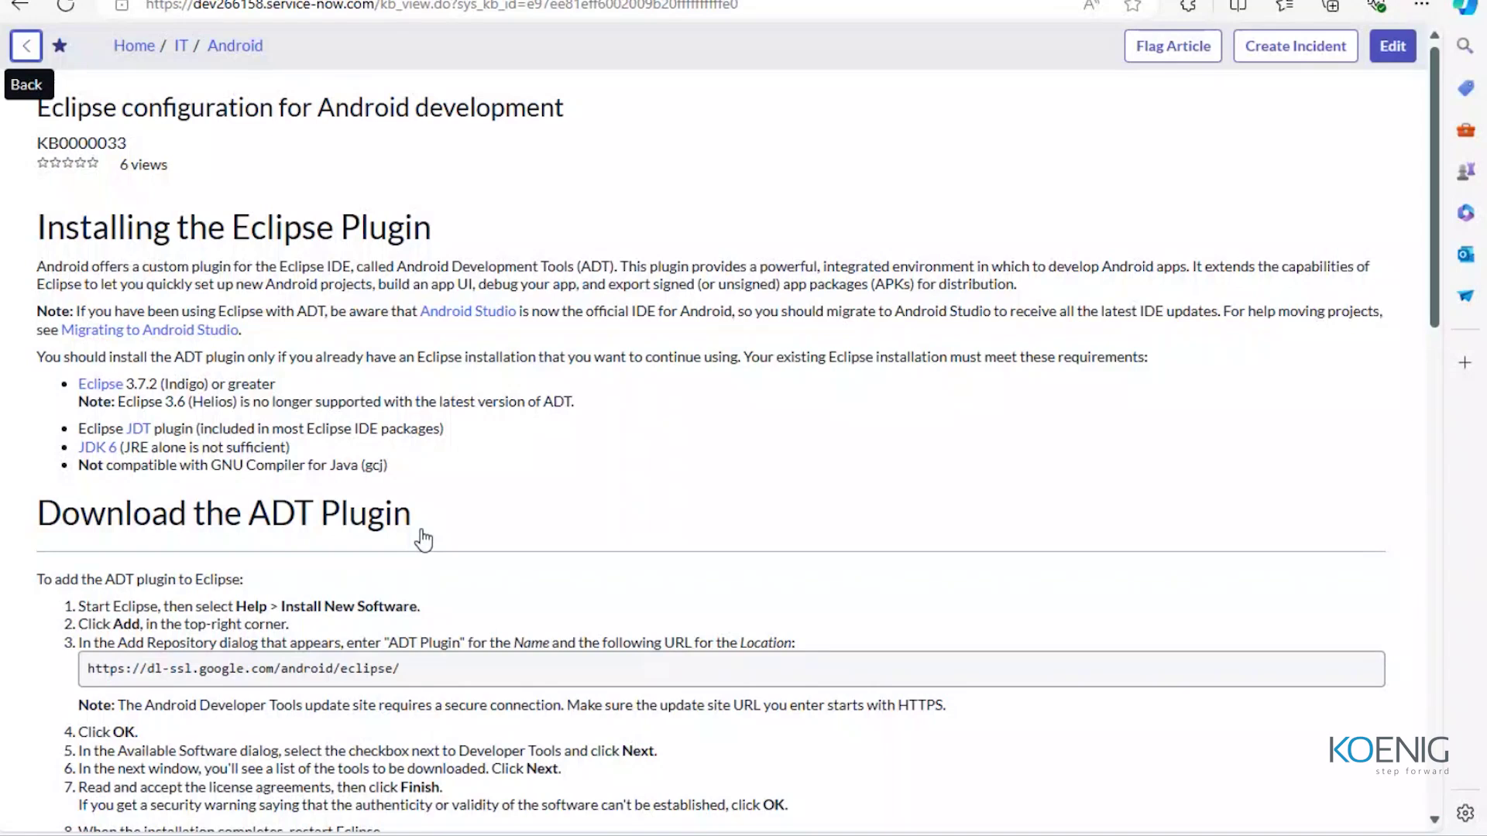
pyautogui.scroll(-4, 422, 539)
pyautogui.scroll(1, 403, 527)
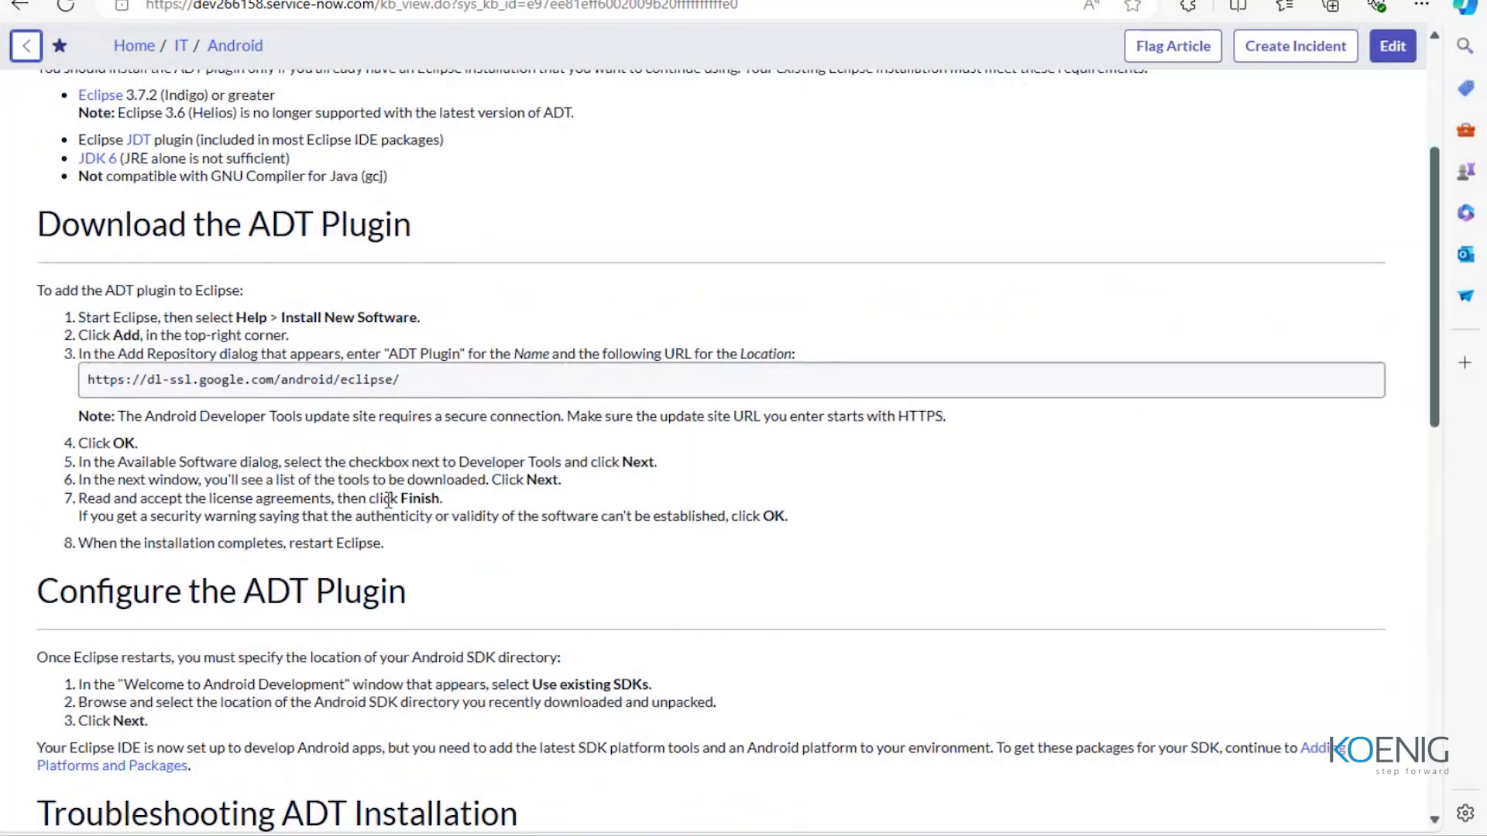
pyautogui.scroll(-7, 388, 500)
pyautogui.scroll(11, 387, 500)
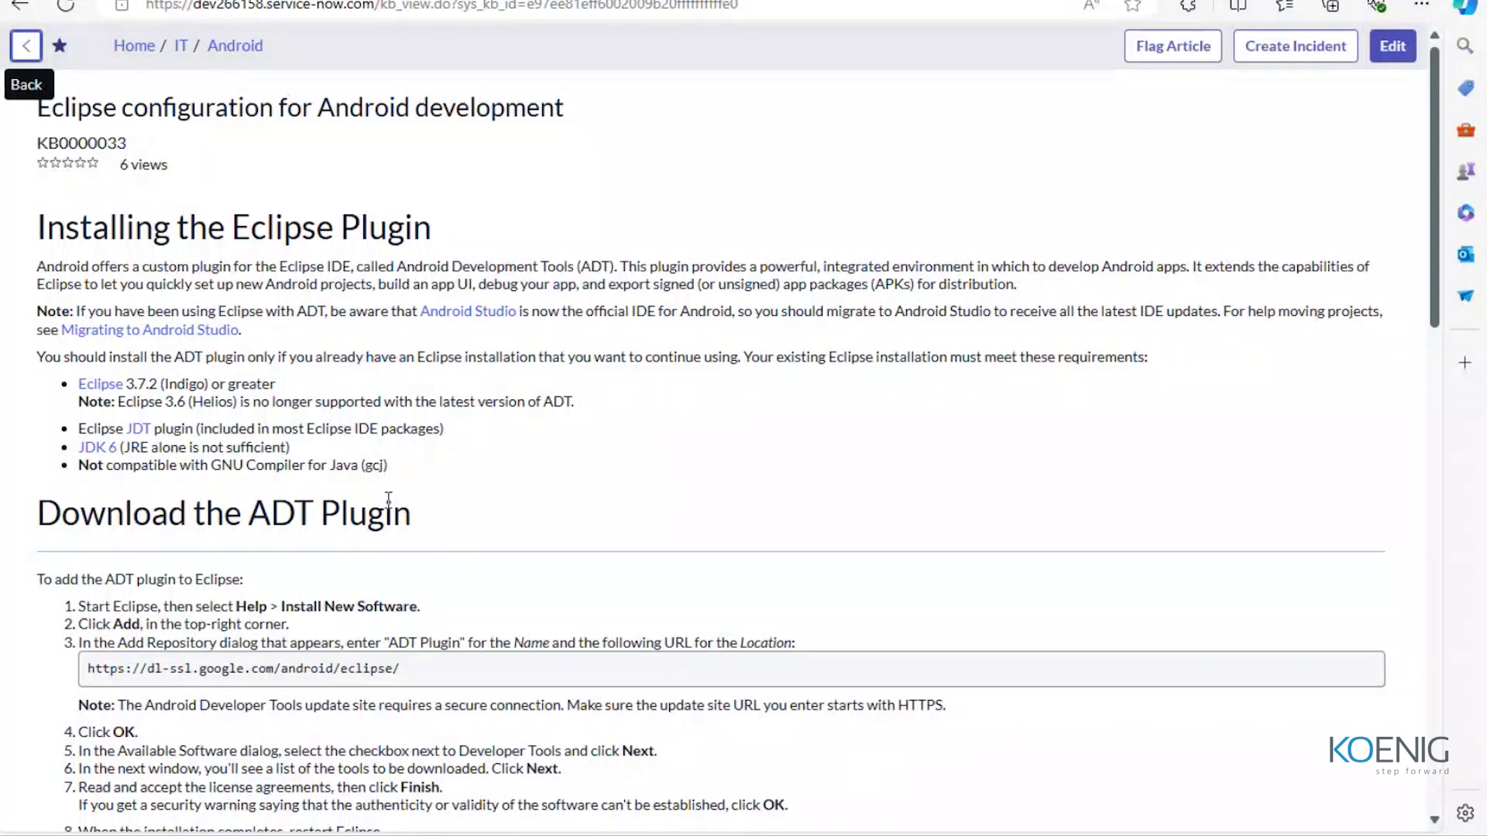
pyautogui.scroll(-7, 287, 531)
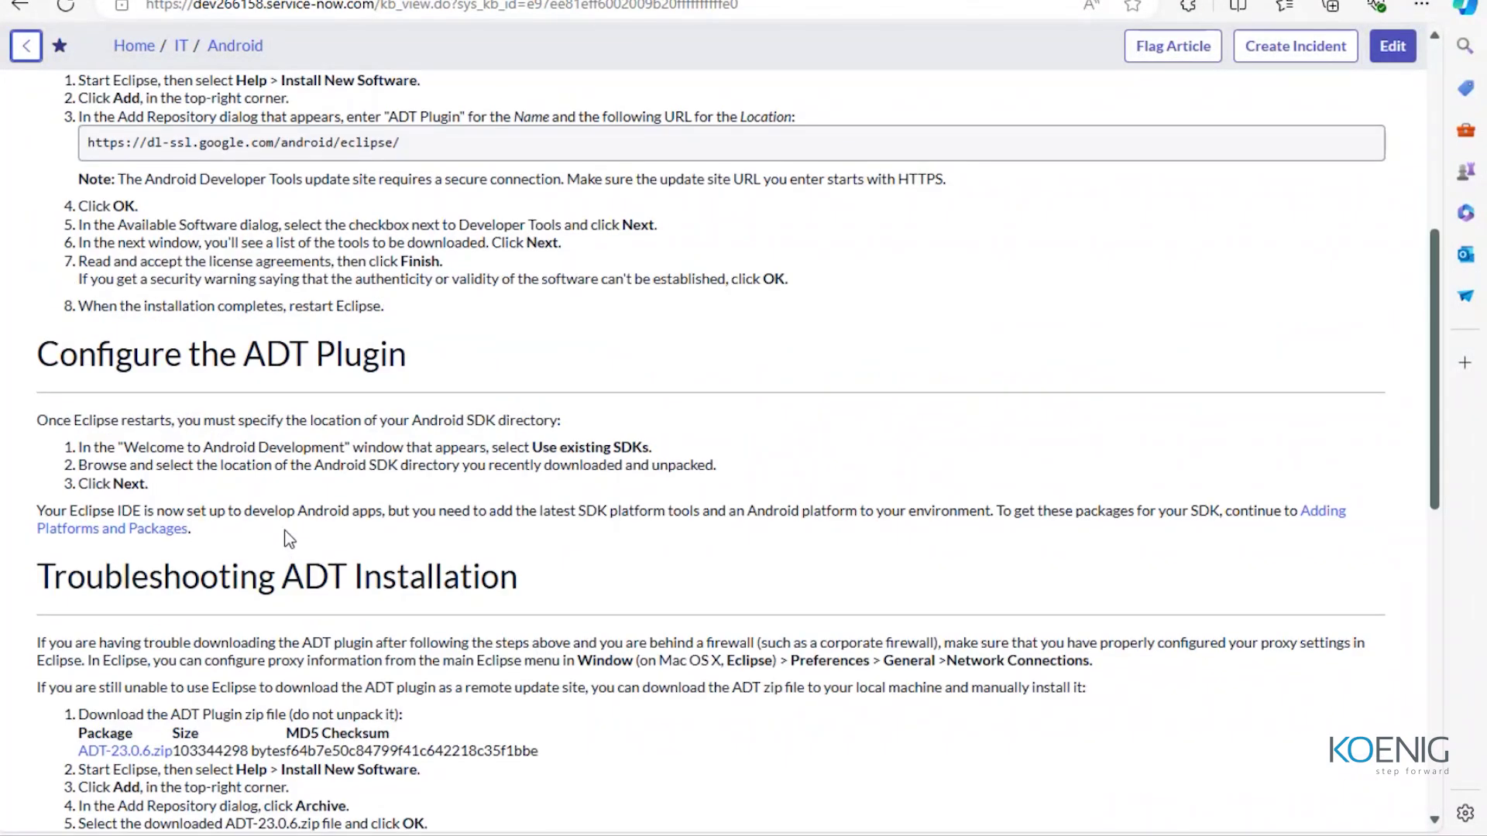
pyautogui.scroll(8, 288, 537)
pyautogui.scroll(-1, 288, 537)
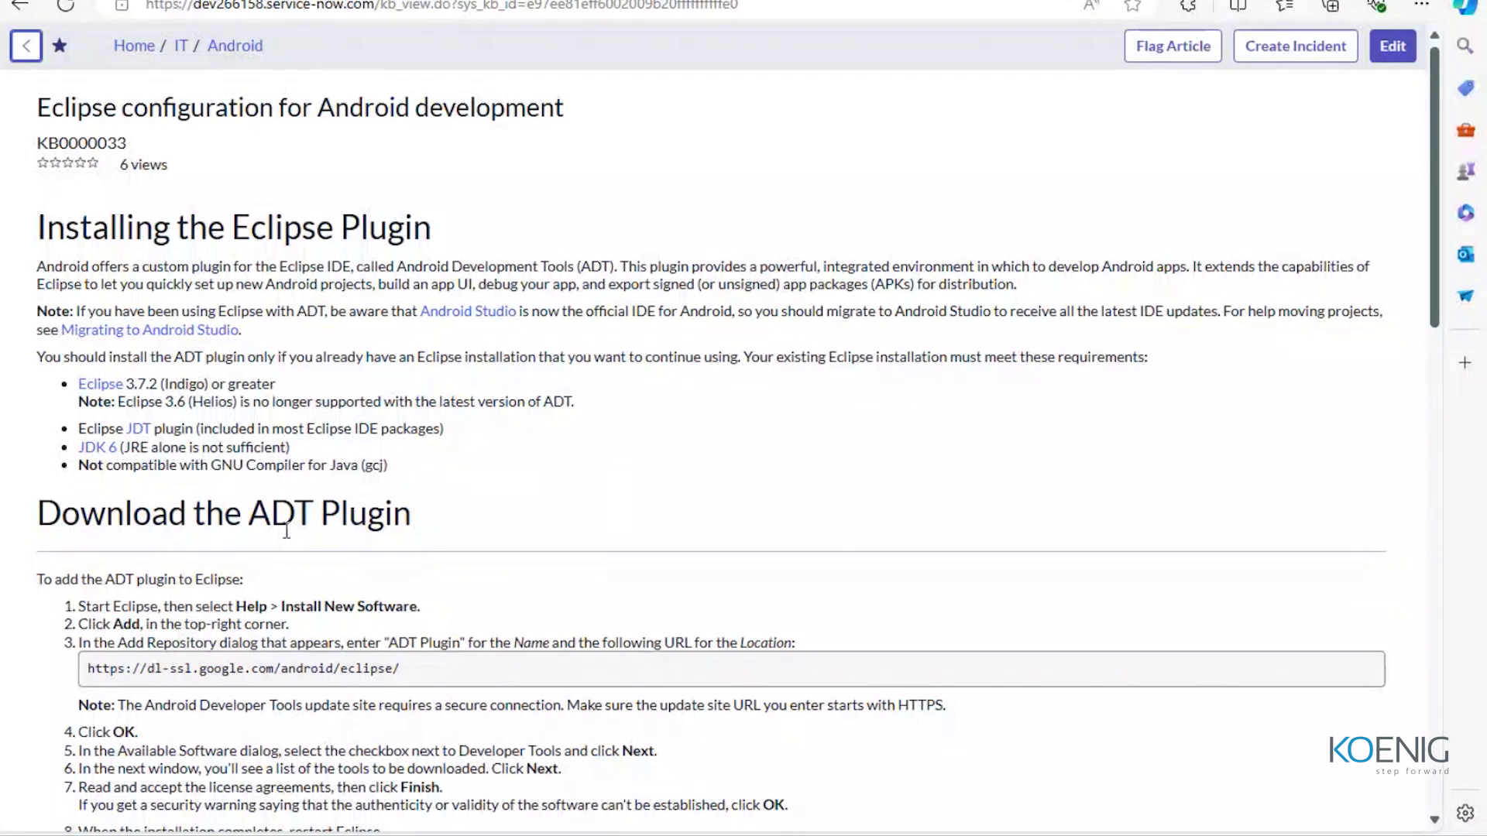
pyautogui.scroll(-15, 286, 531)
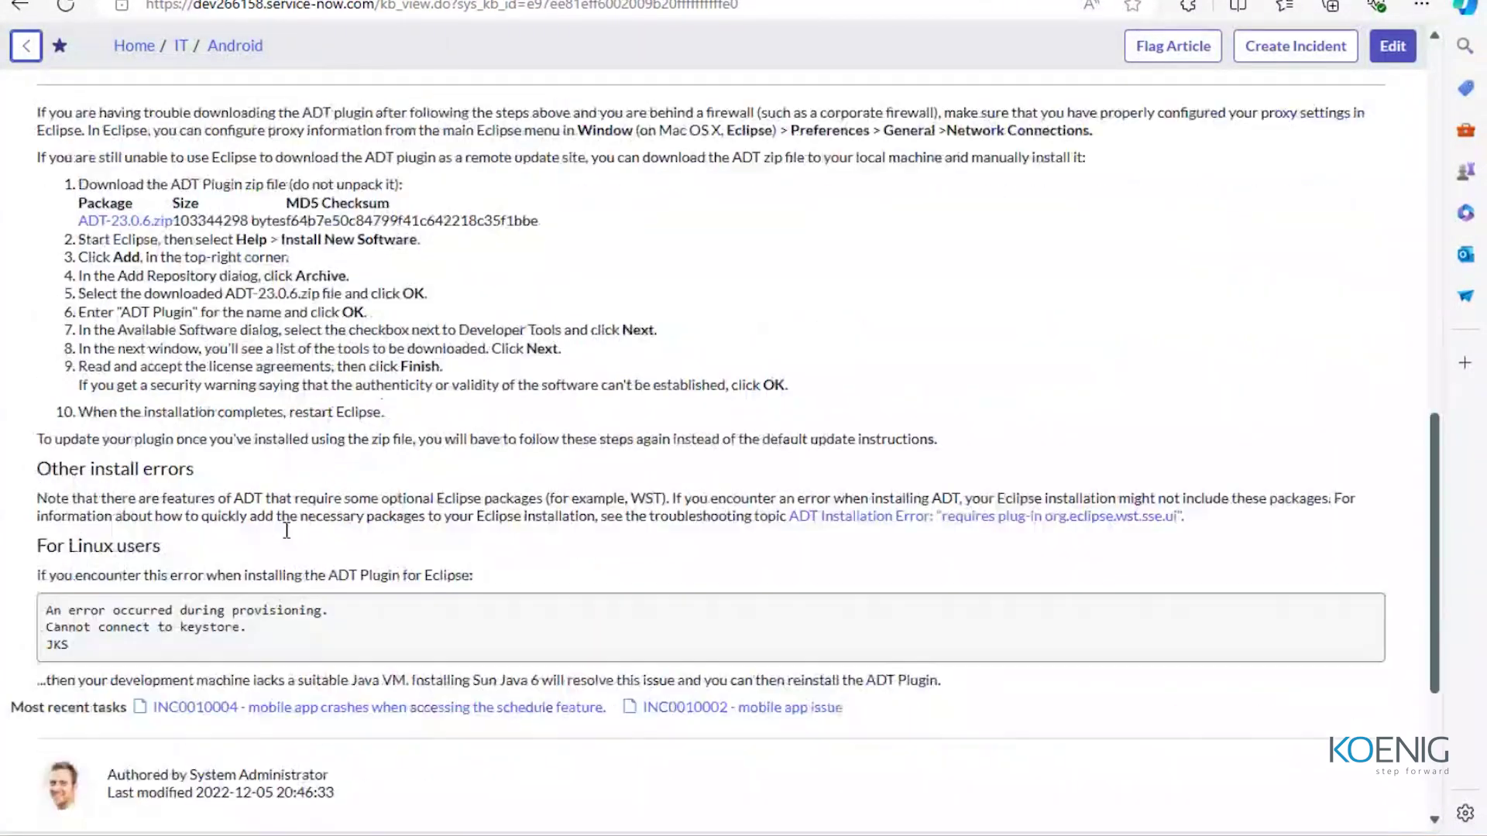
pyautogui.scroll(-5, 287, 531)
pyautogui.scroll(1, 206, 557)
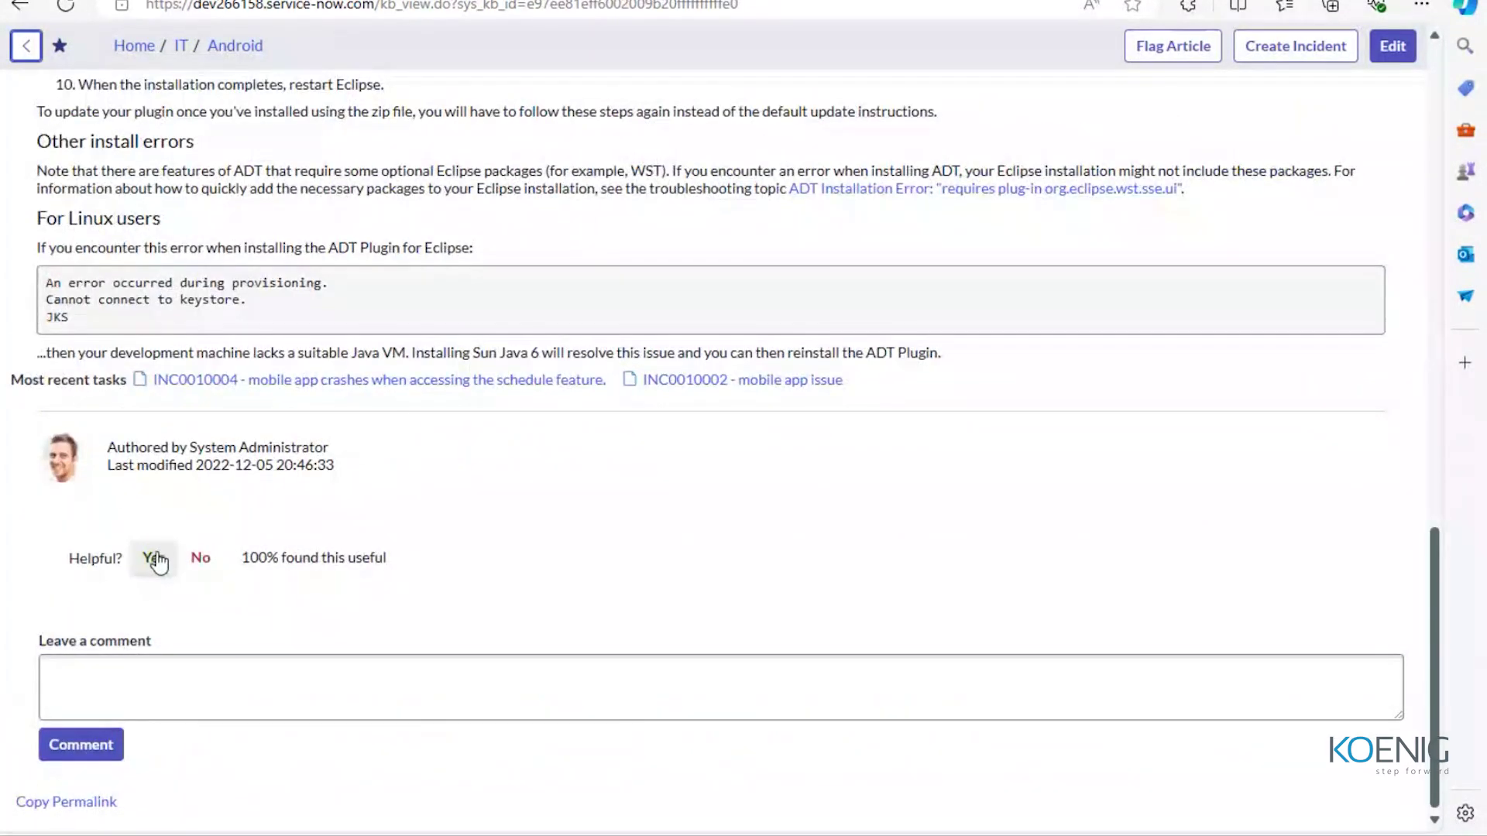
# Rate the knowledge article as helpful and post the comment "helpful artical" on it.
pyautogui.click(157, 561)
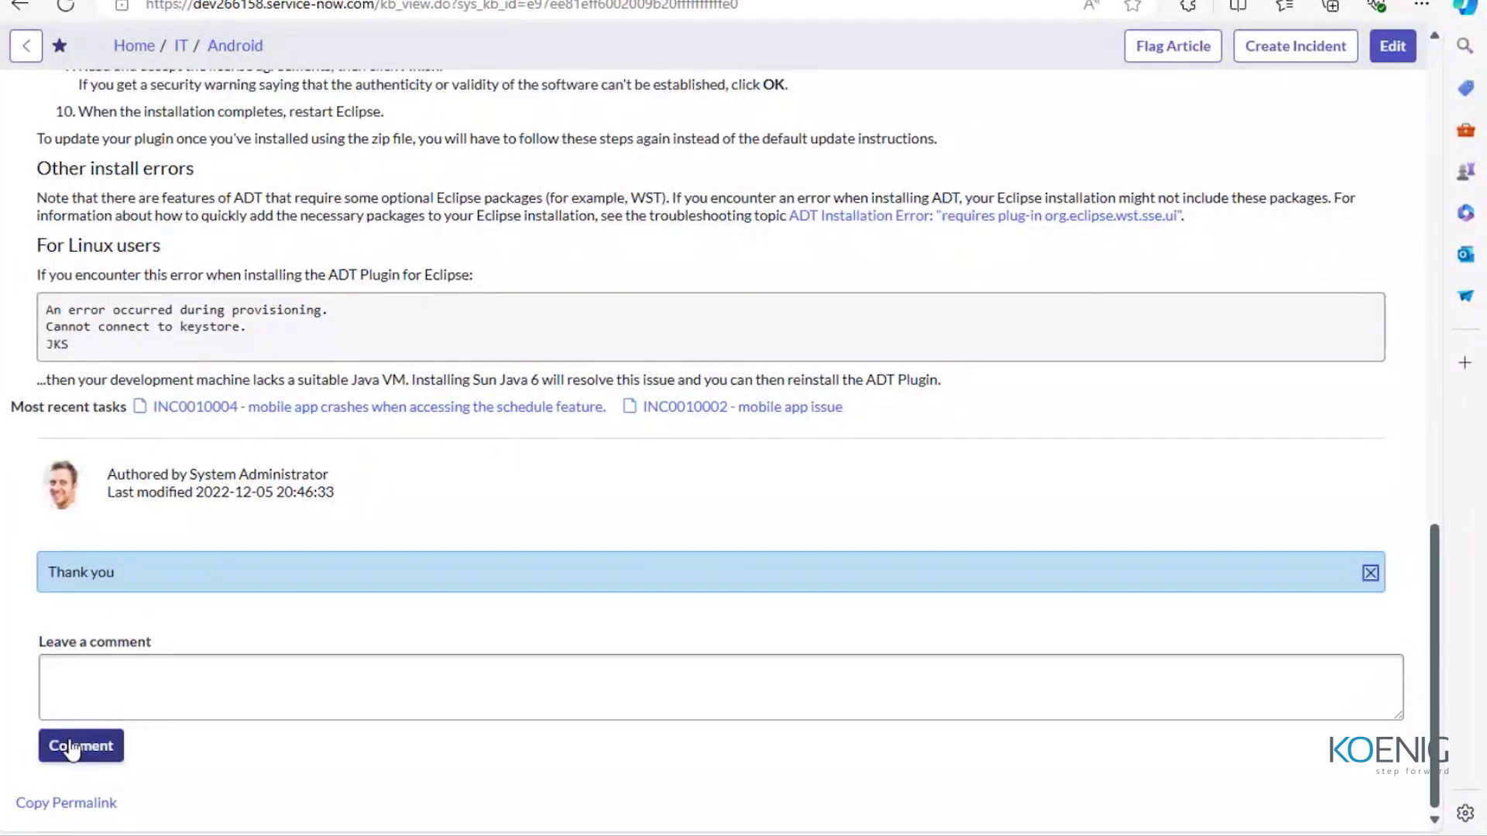
pyautogui.click(71, 748)
pyautogui.scroll(-1, 77, 732)
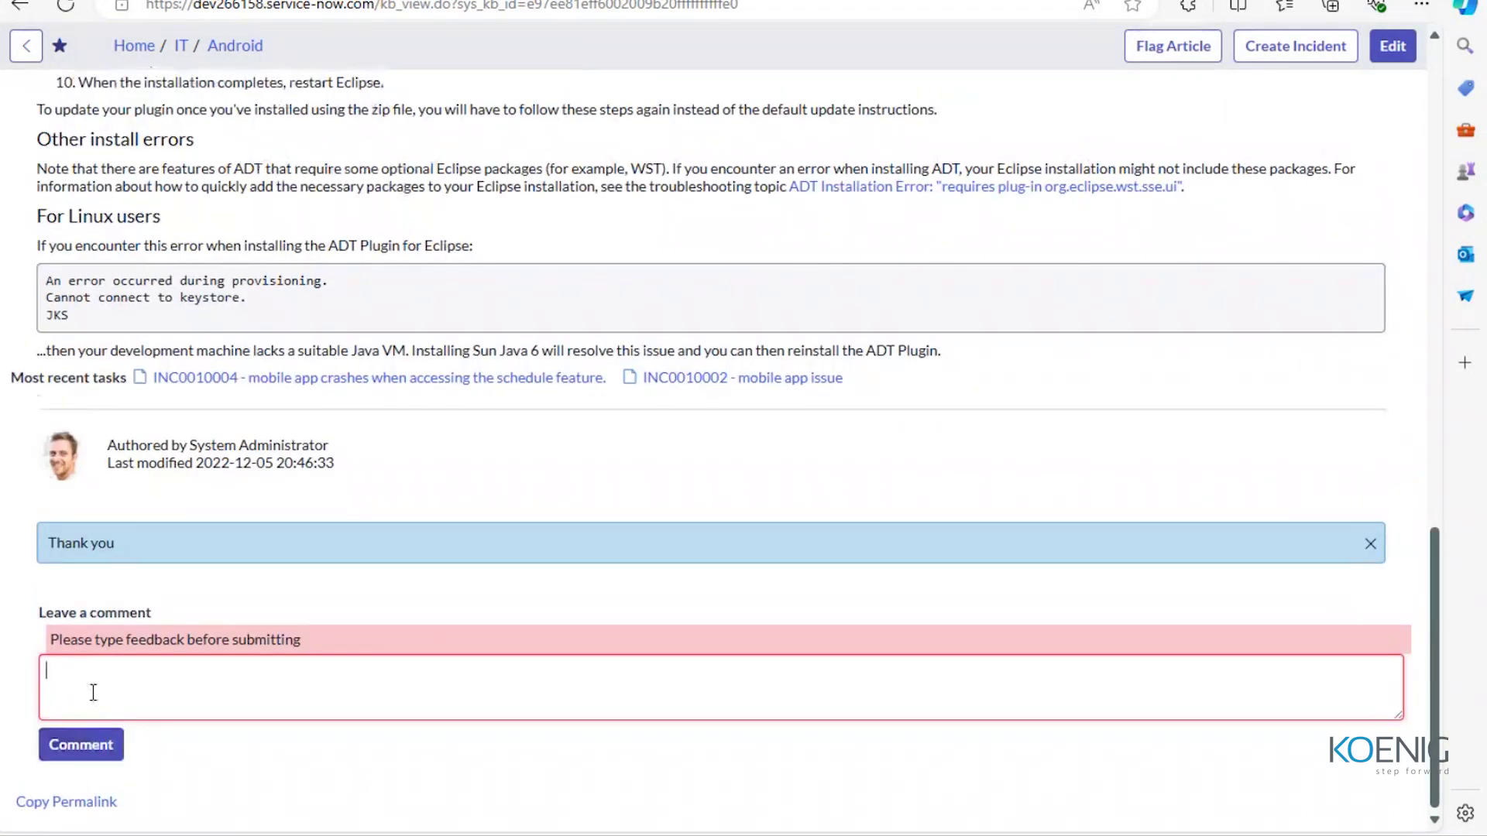
pyautogui.write('helpful')
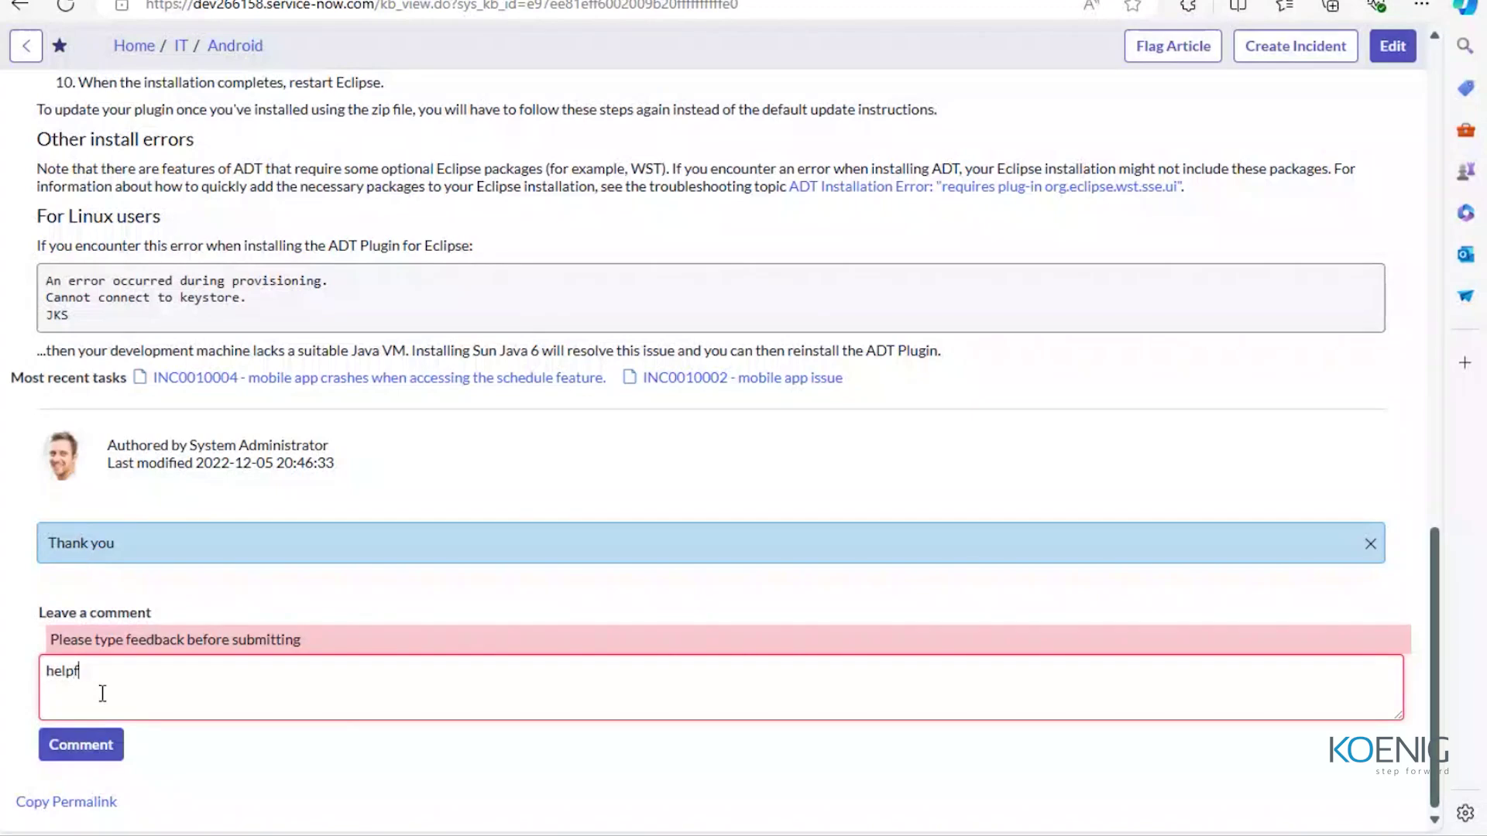
pyautogui.write('artical')
pyautogui.click(91, 745)
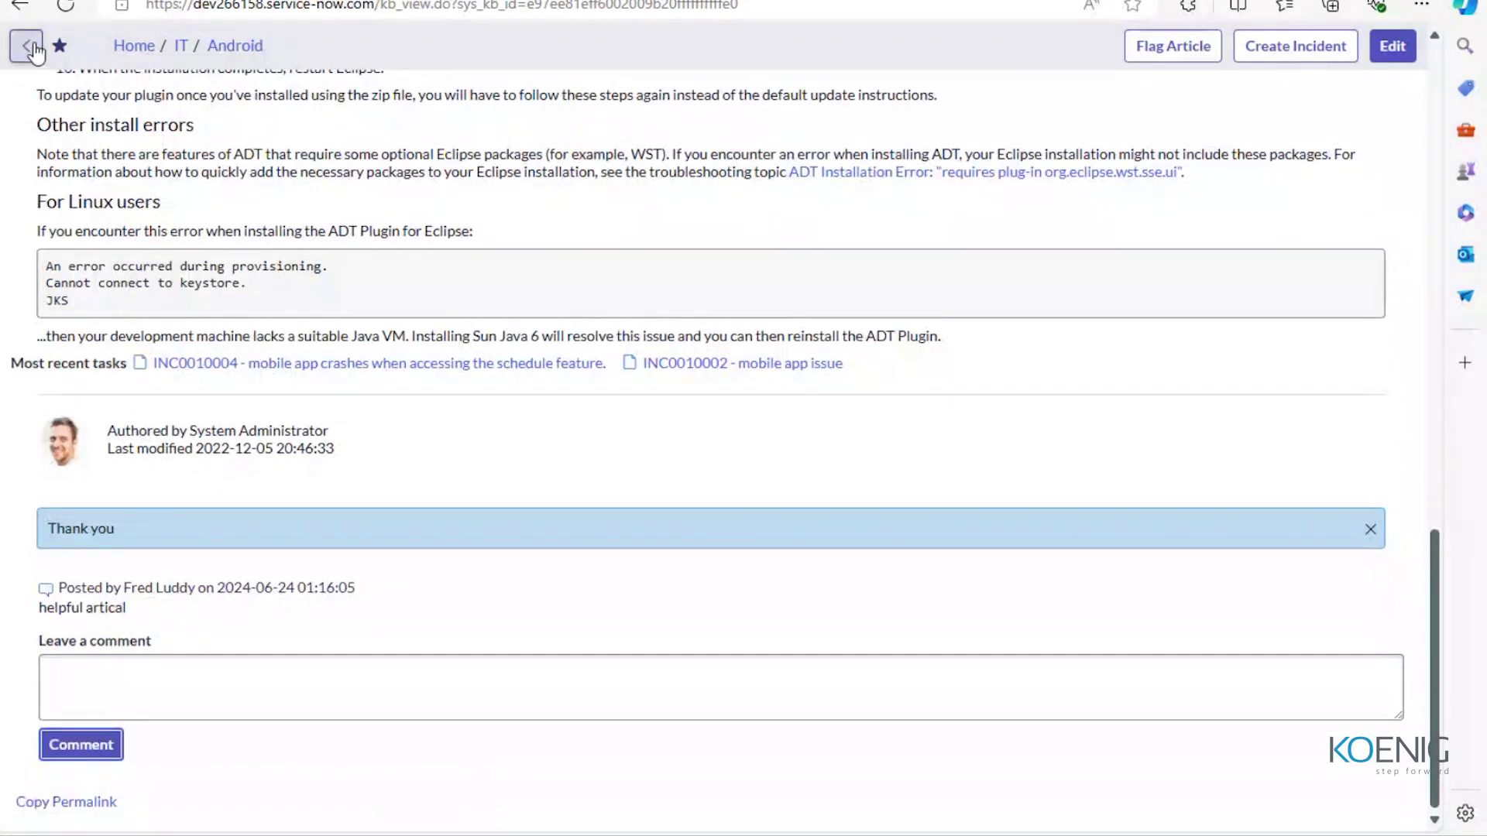
# Return from the article to the mobile app crash request and close the incident as the caller.
pyautogui.click(30, 48)
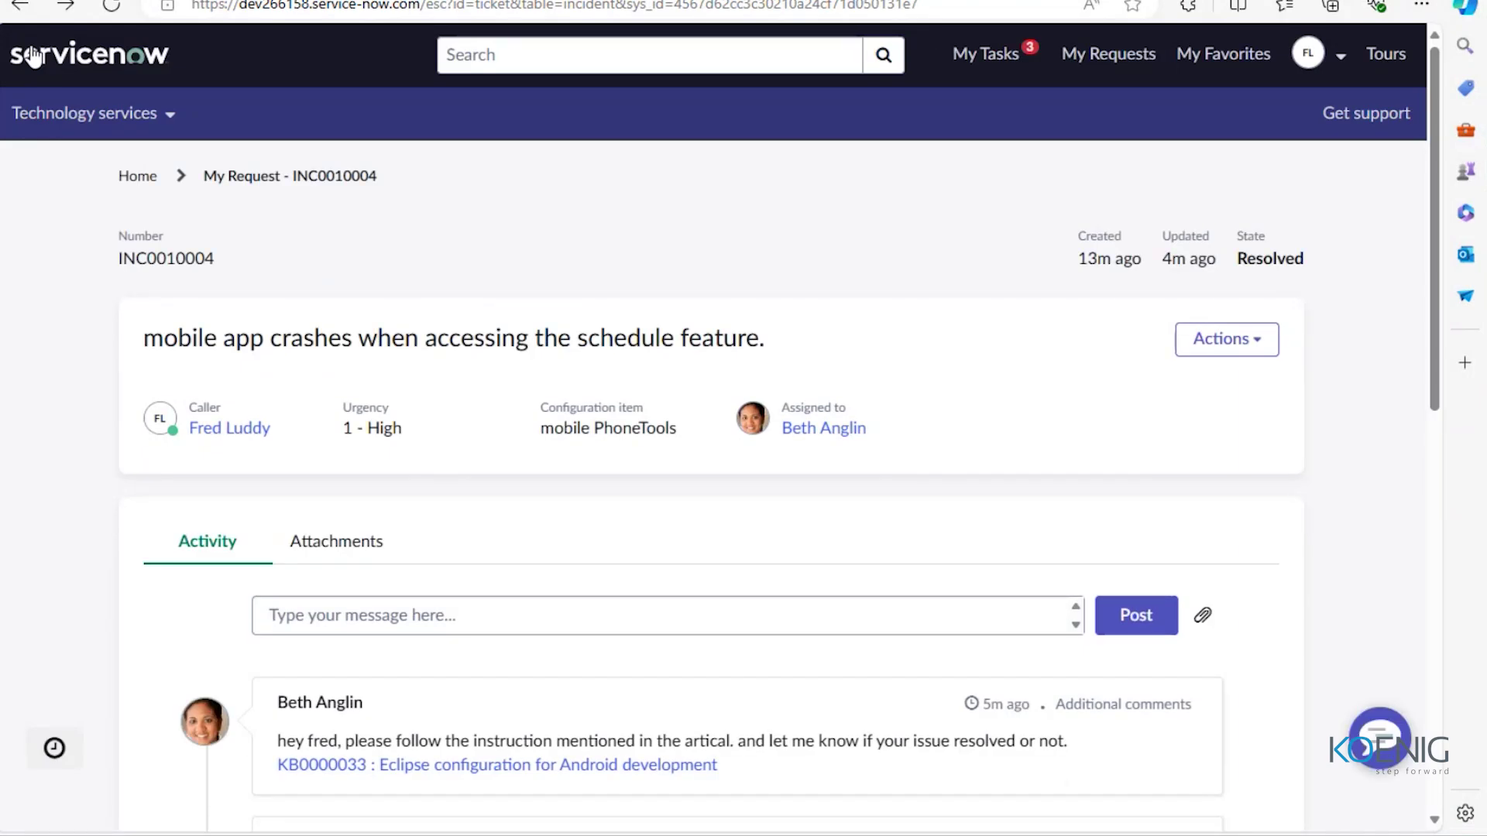
pyautogui.click(1217, 348)
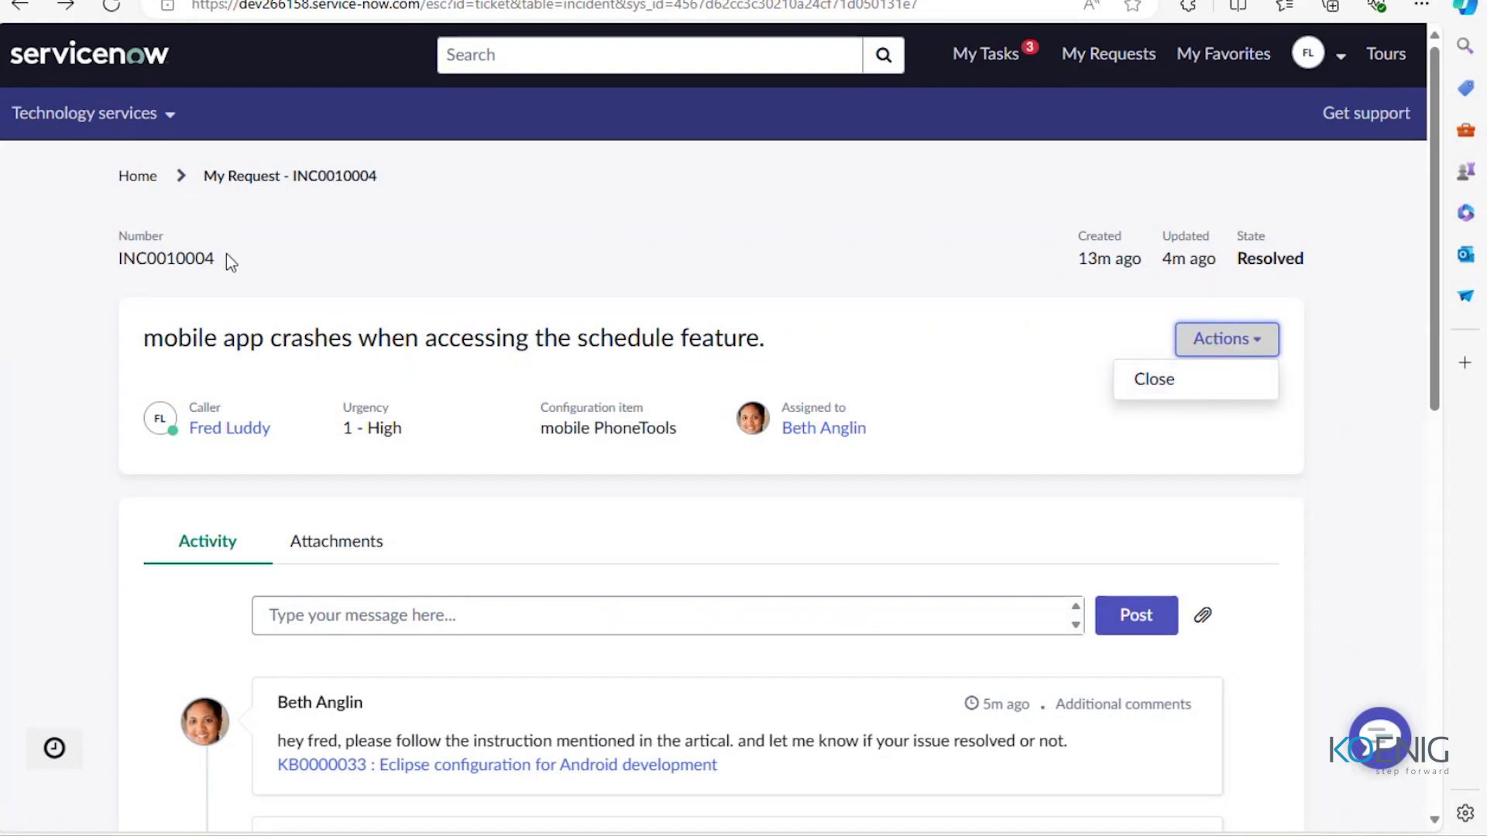
pyautogui.moveTo(219, 257); pyautogui.dragTo(116, 266)
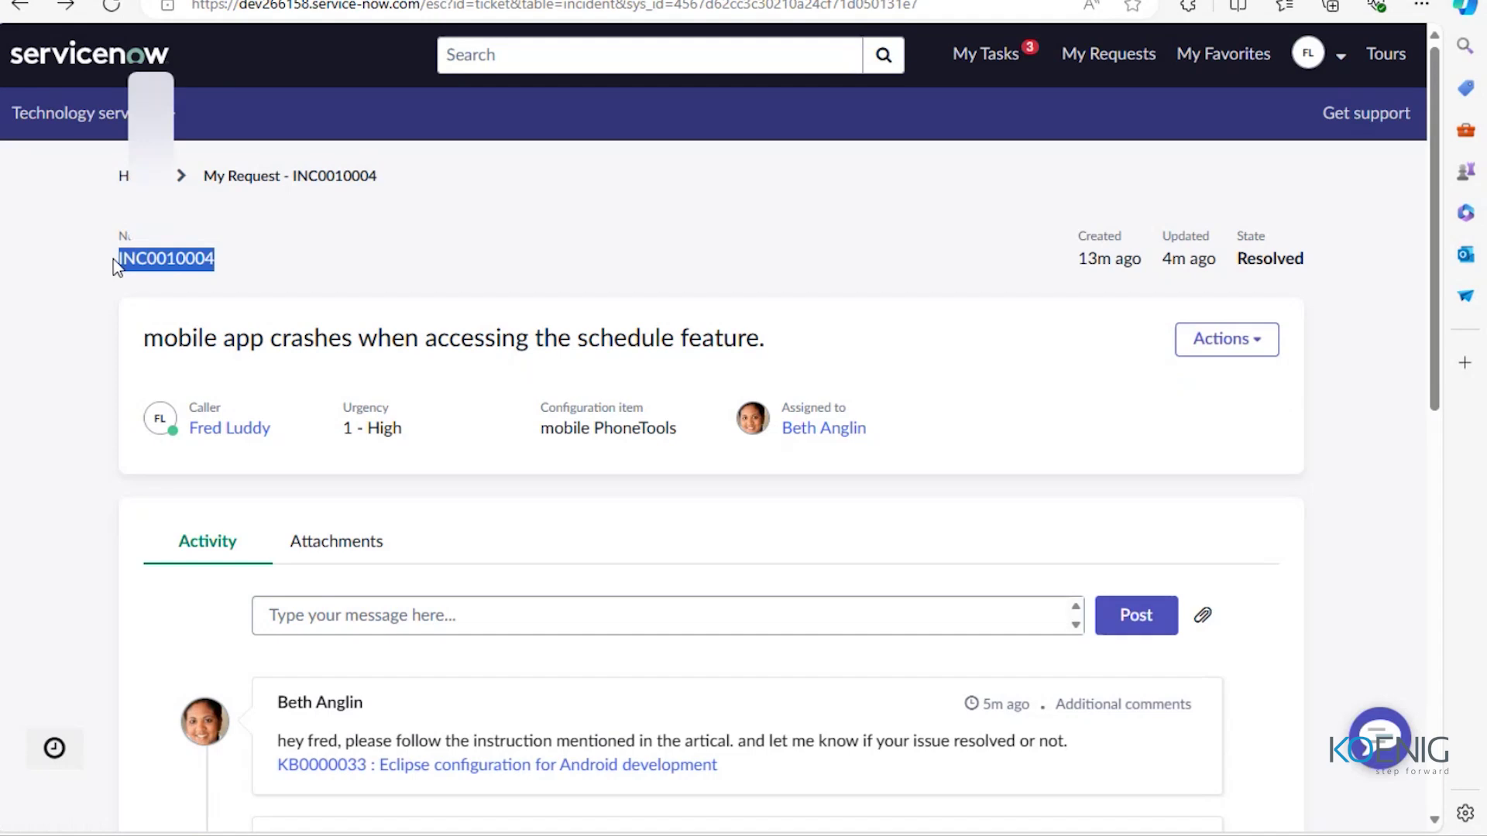
pyautogui.click(1234, 353)
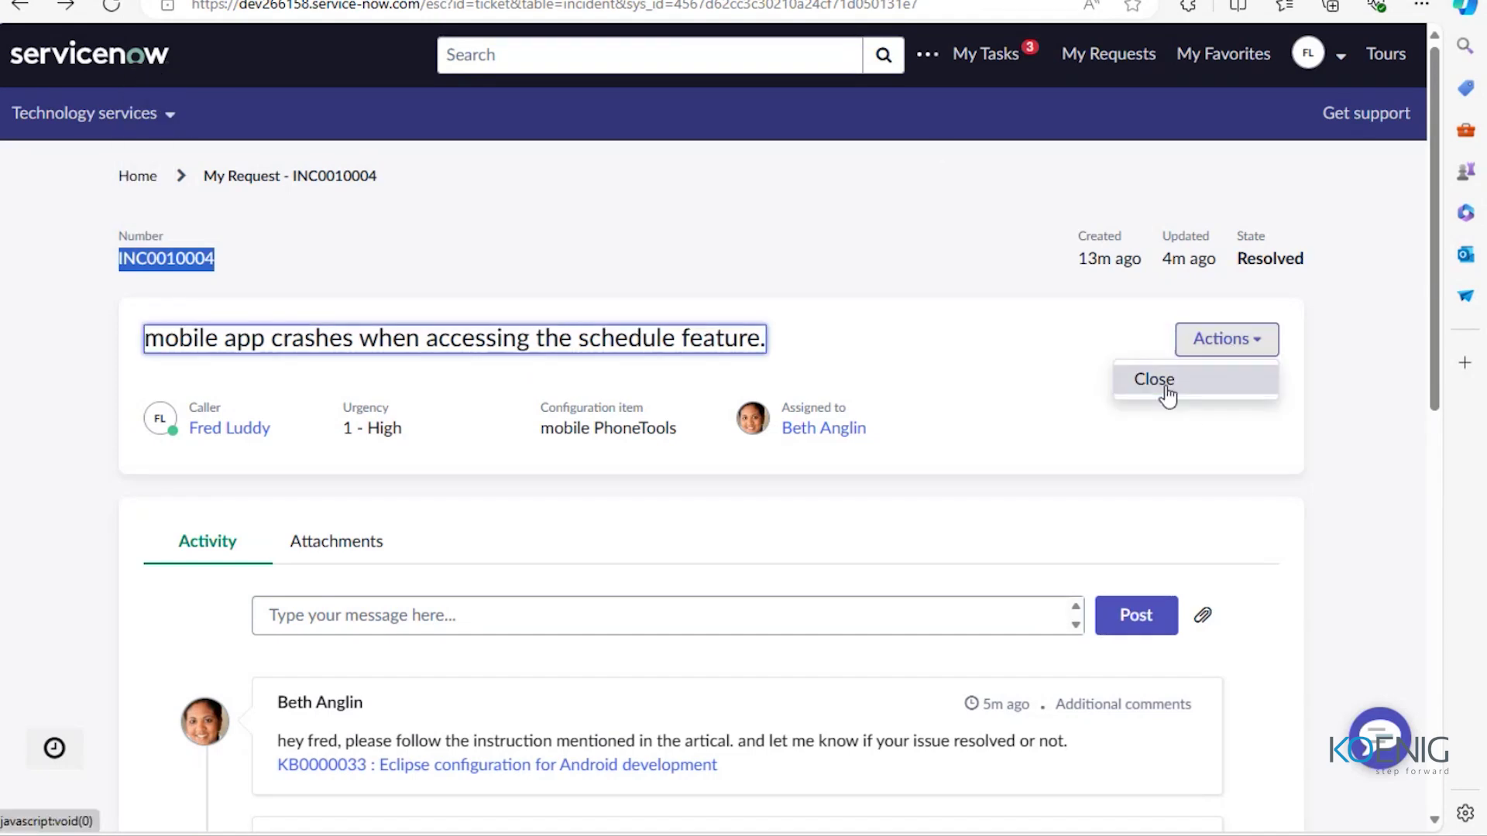
pyautogui.click(1165, 393)
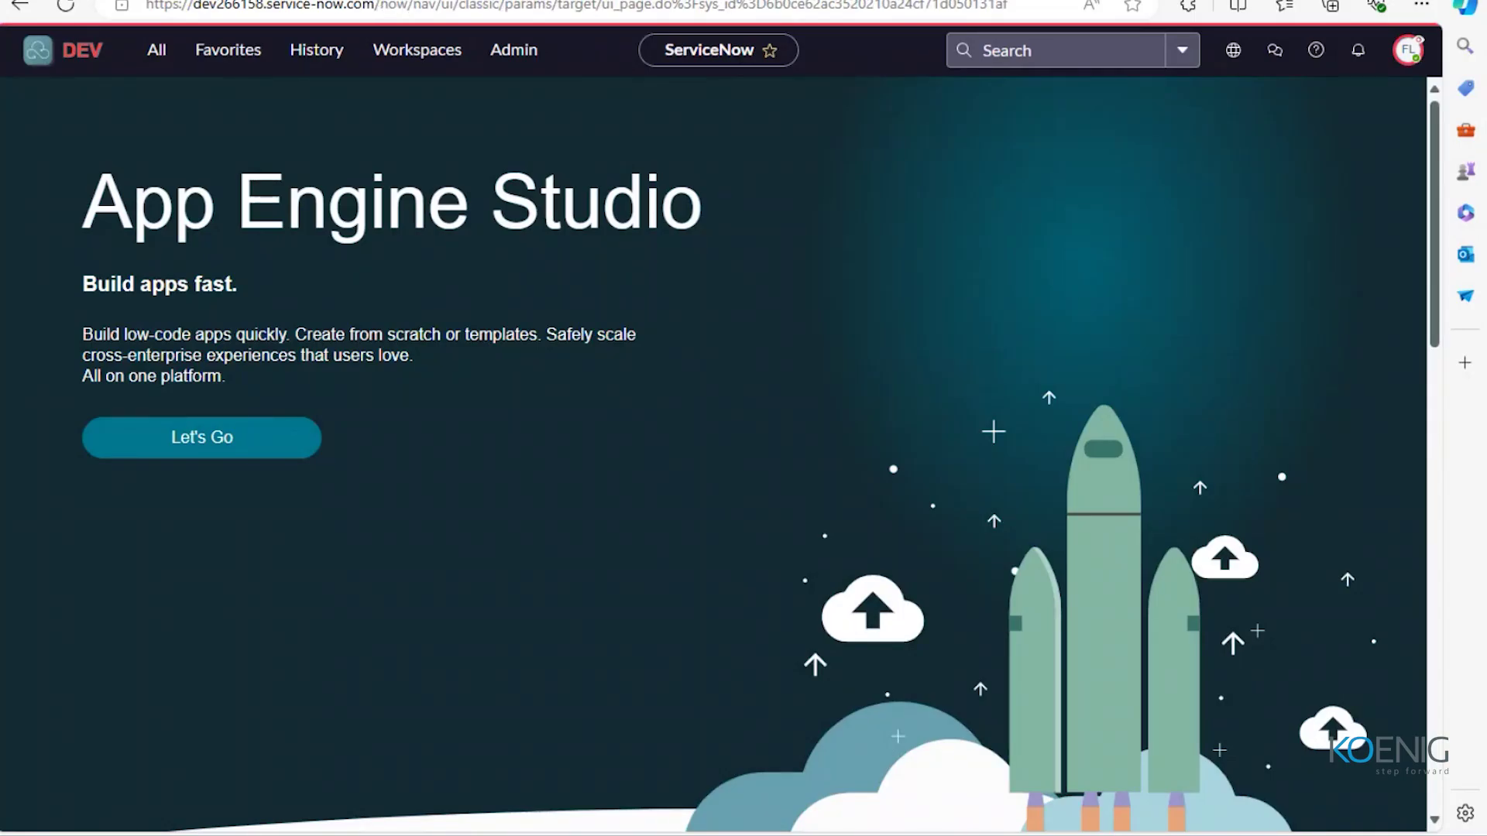
# End the caller's impersonation and open the mobile app crash incident from the list of all incidents.
pyautogui.click(1409, 51)
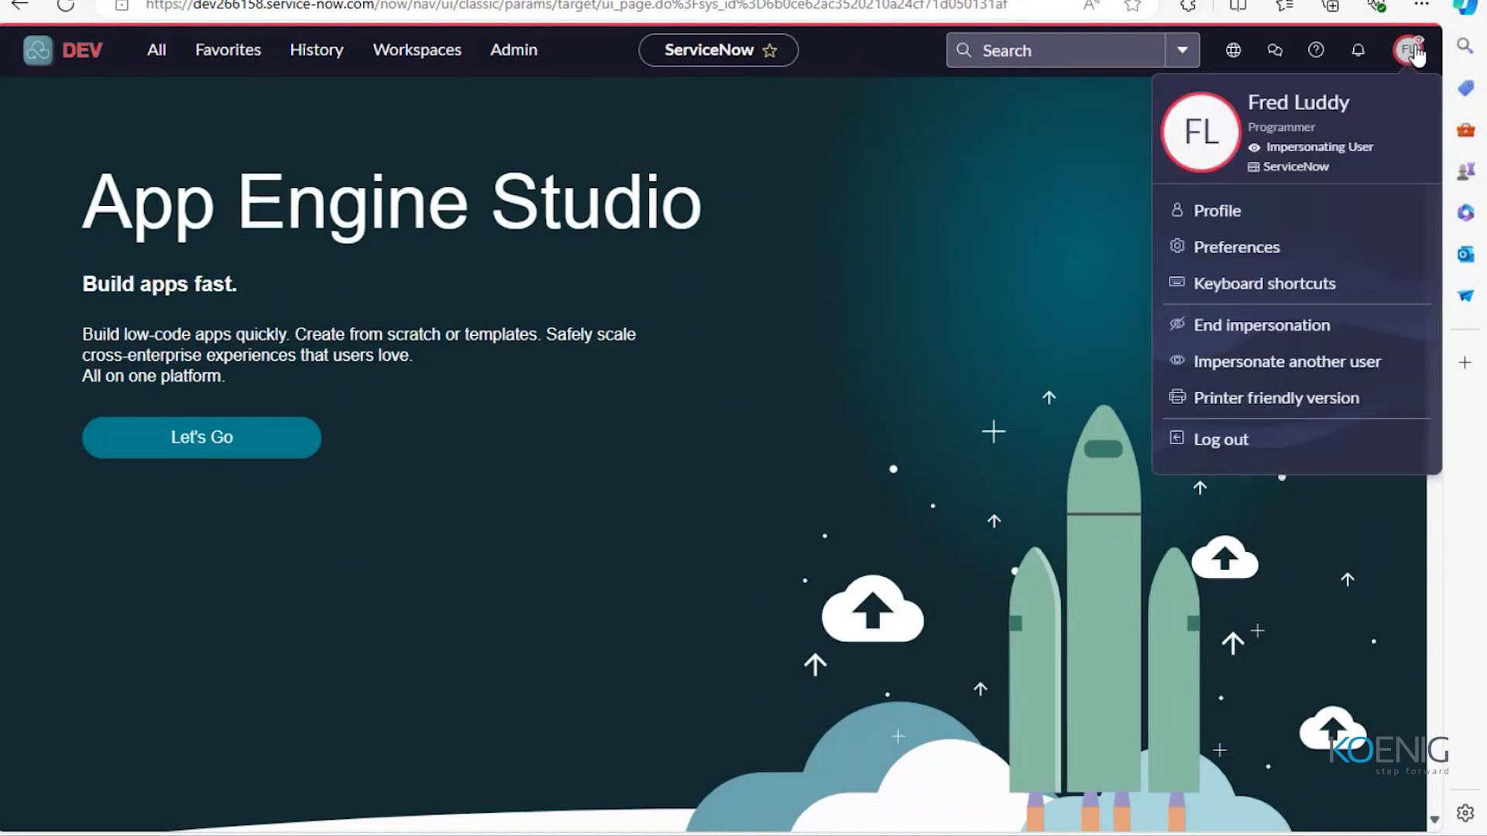
pyautogui.click(1235, 342)
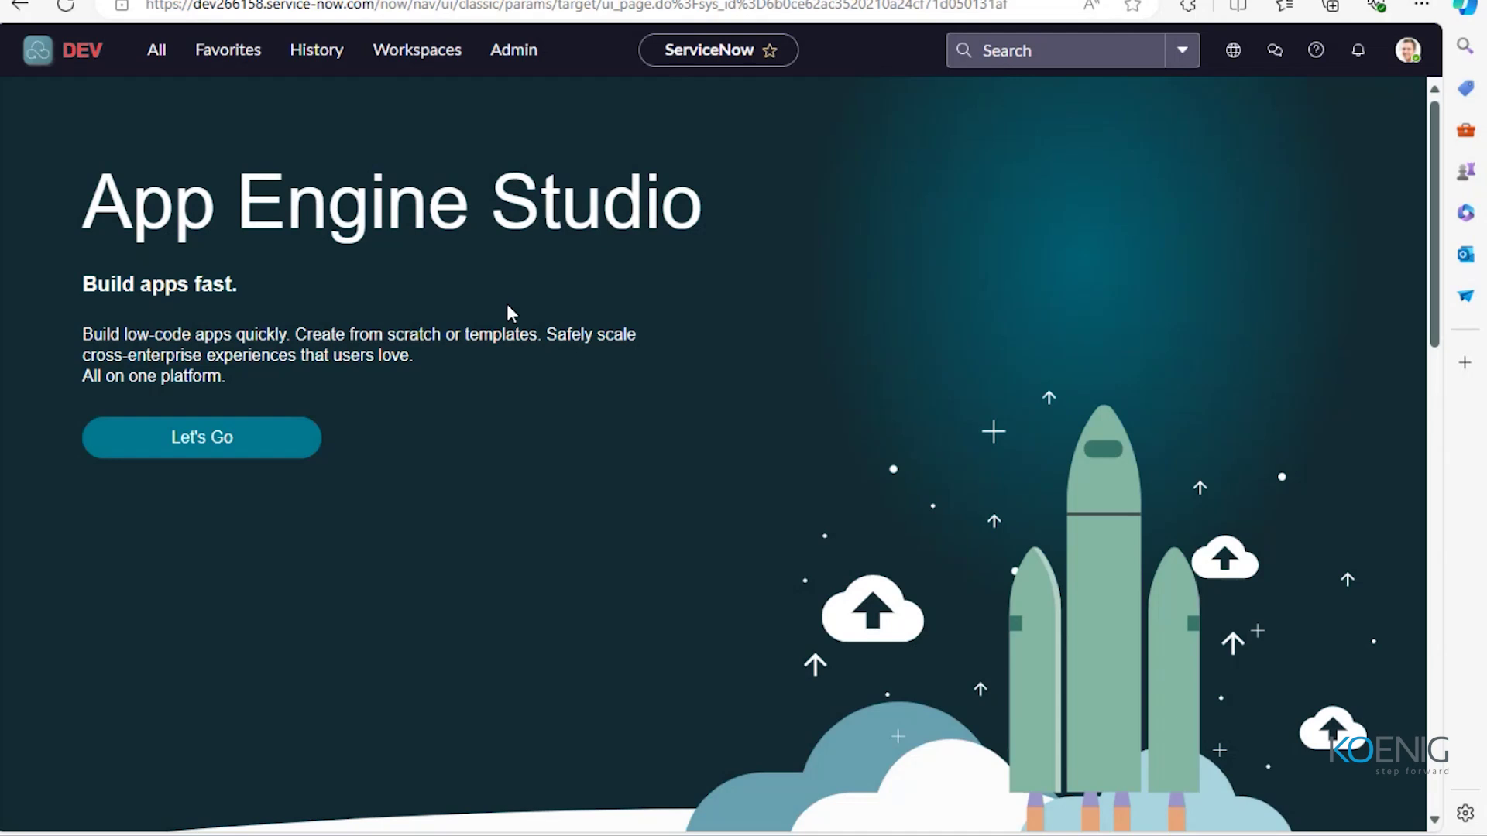
pyautogui.click(154, 49)
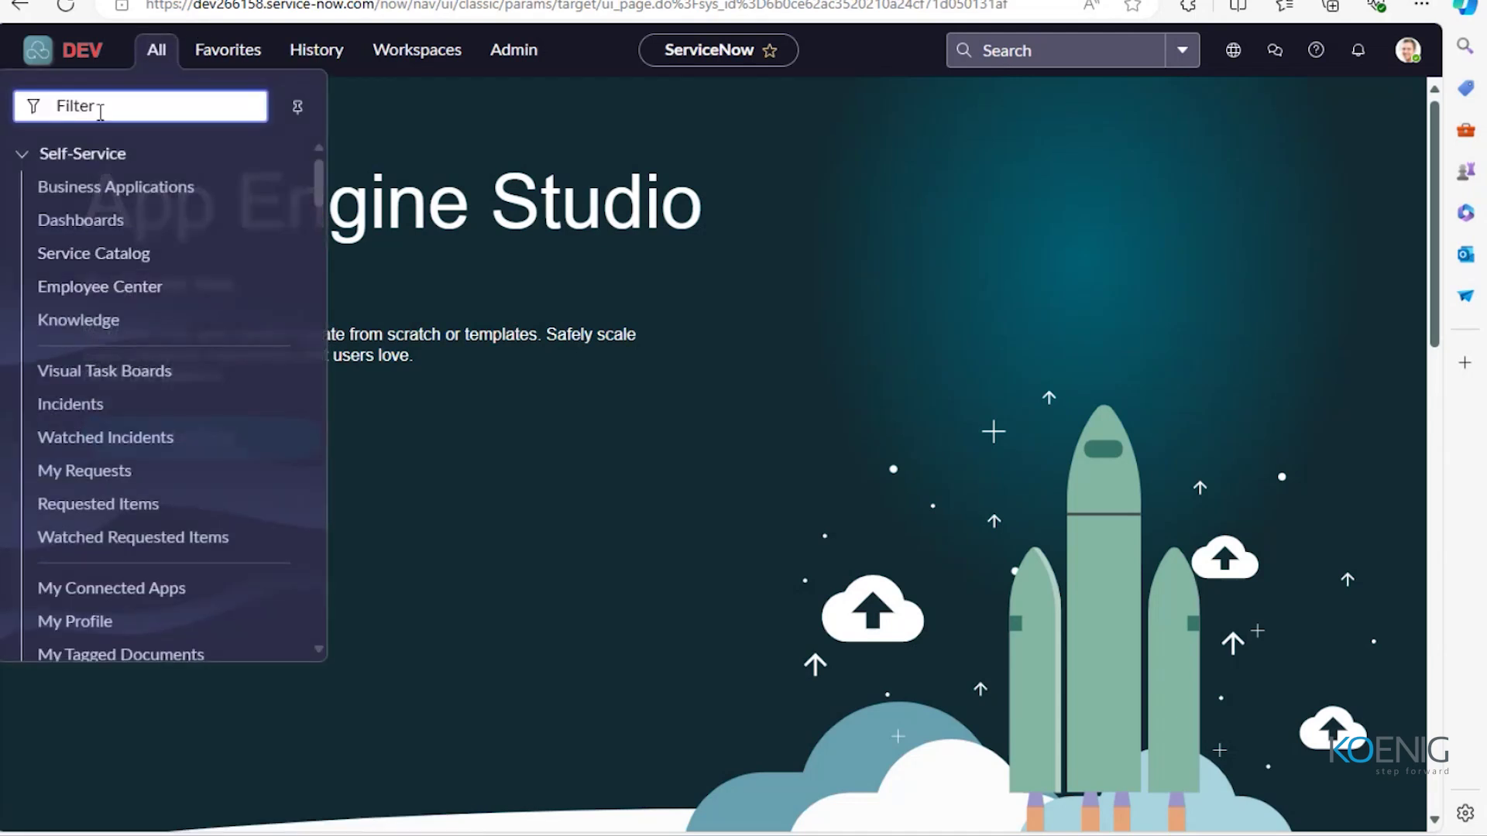
pyautogui.write('incide')
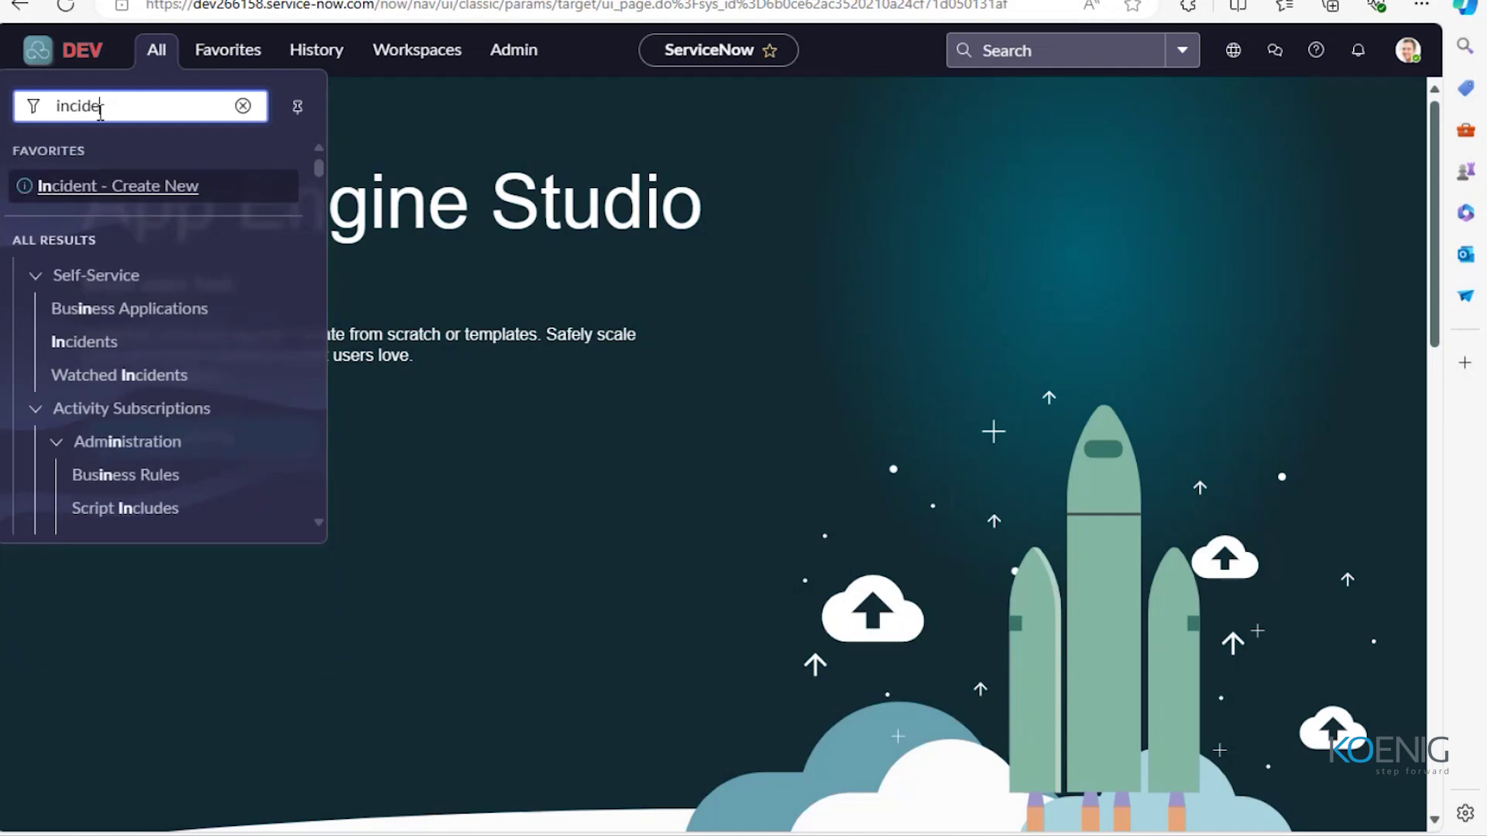
pyautogui.click(68, 429)
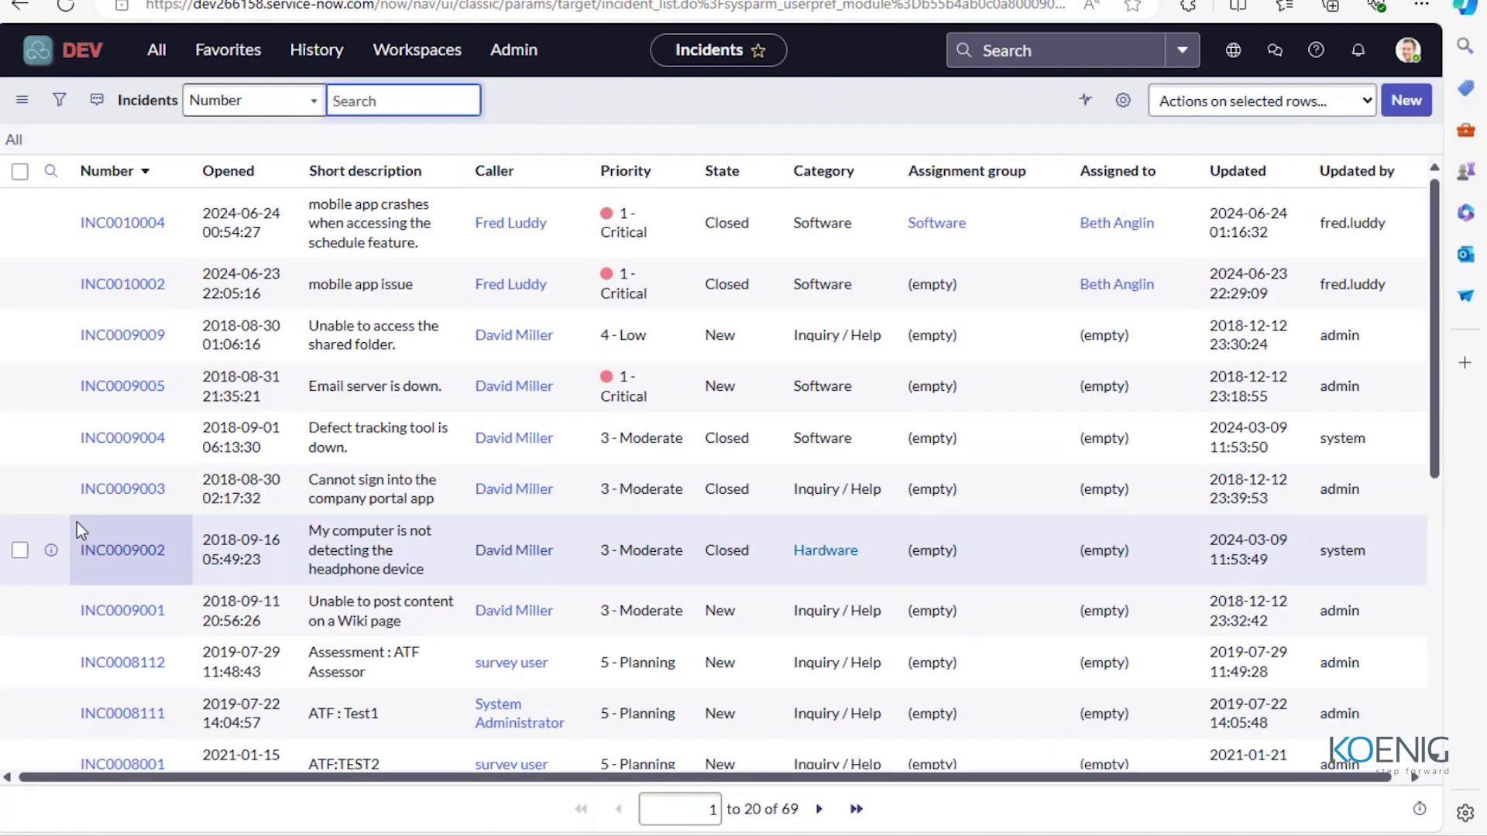
pyautogui.click(77, 522)
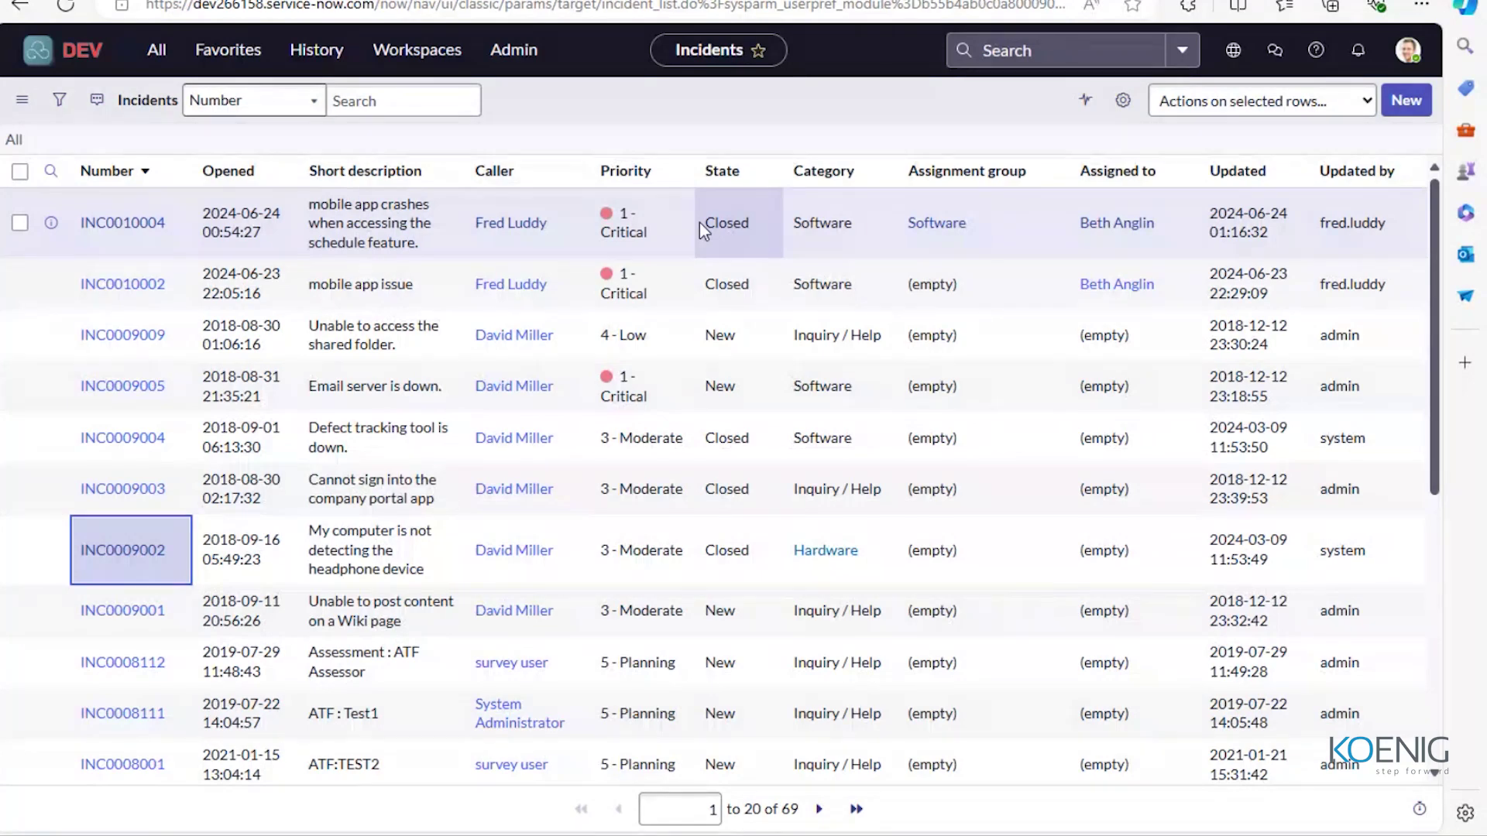
pyautogui.click(128, 223)
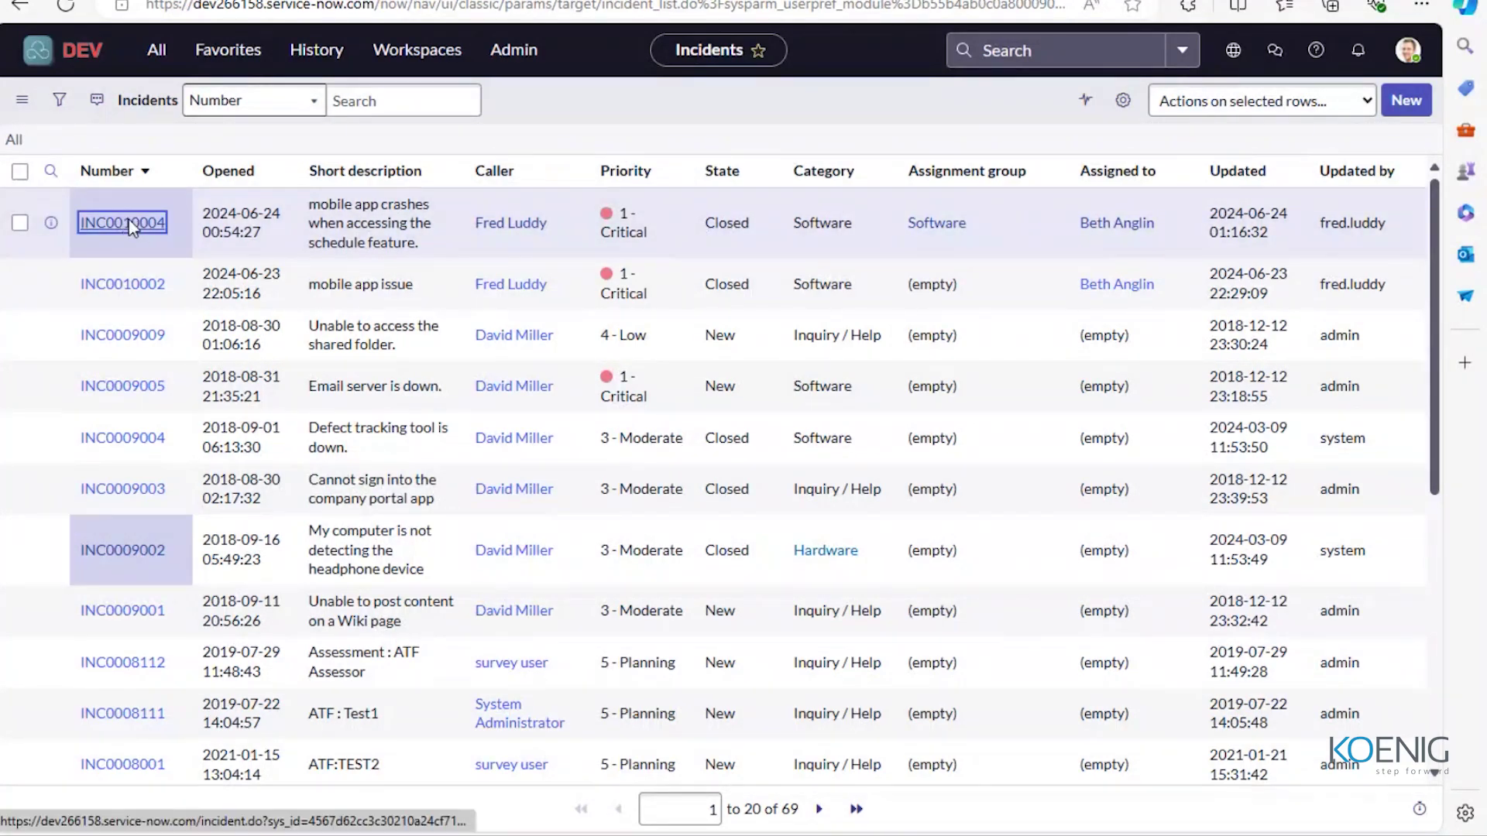